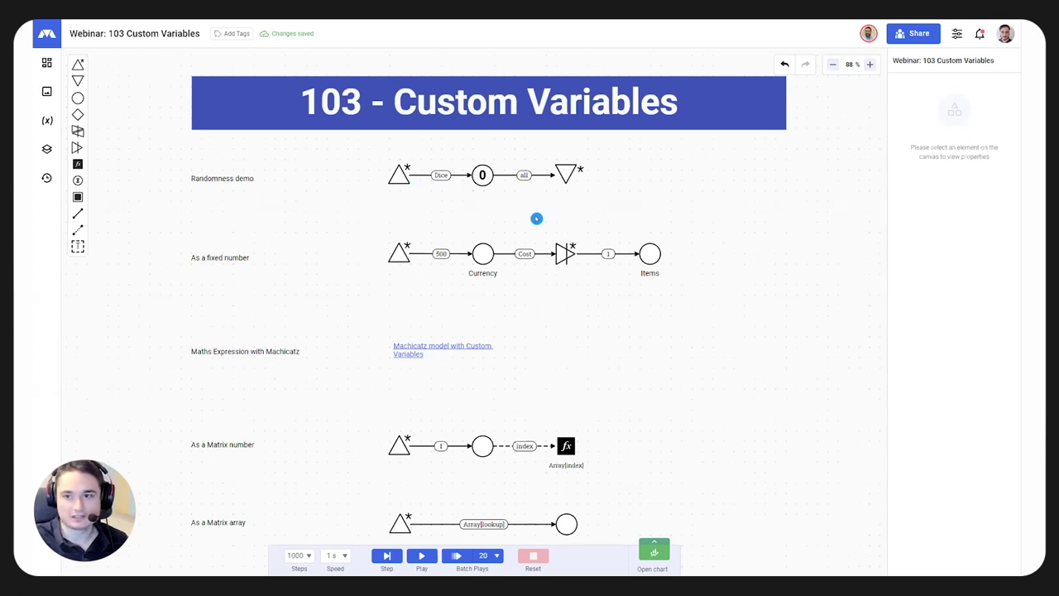
# Step: Look over the example diagram and the libraries, image gallery, layers and history
pyautogui.scroll(-5, 641, 342)
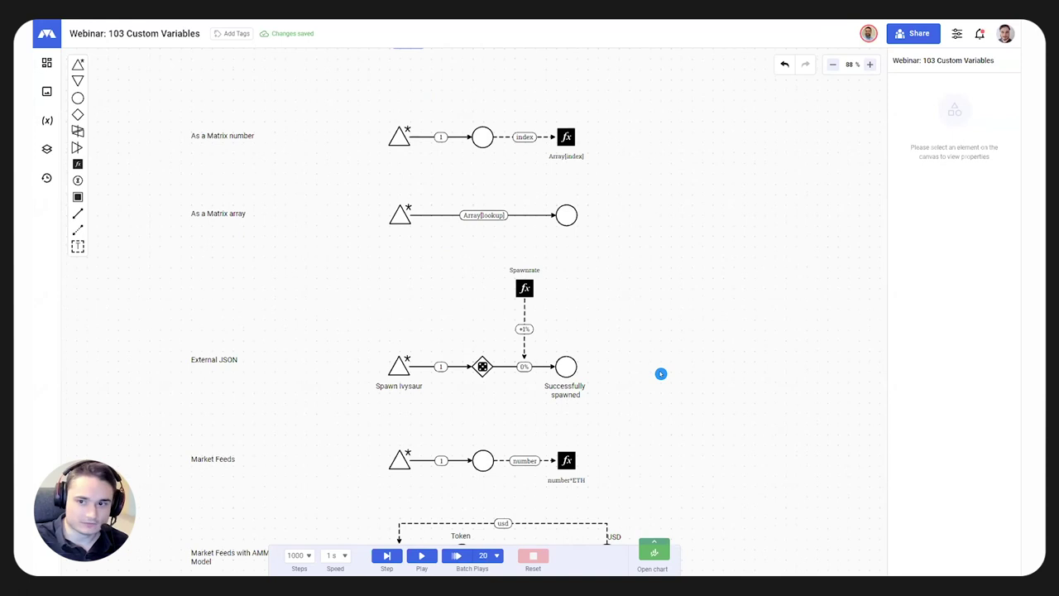
pyautogui.scroll(5, 661, 373)
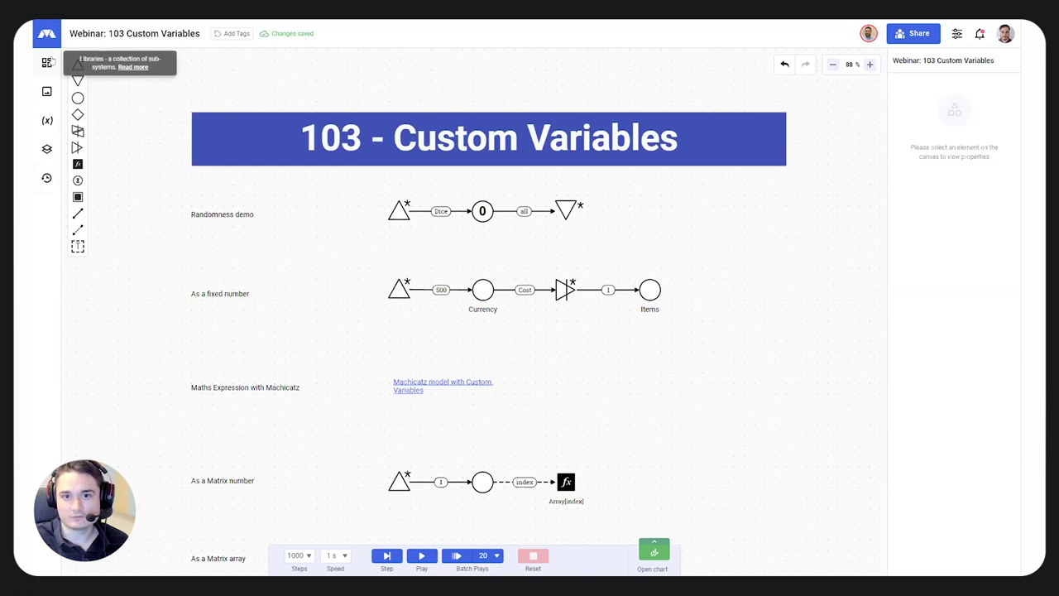
pyautogui.click(47, 62)
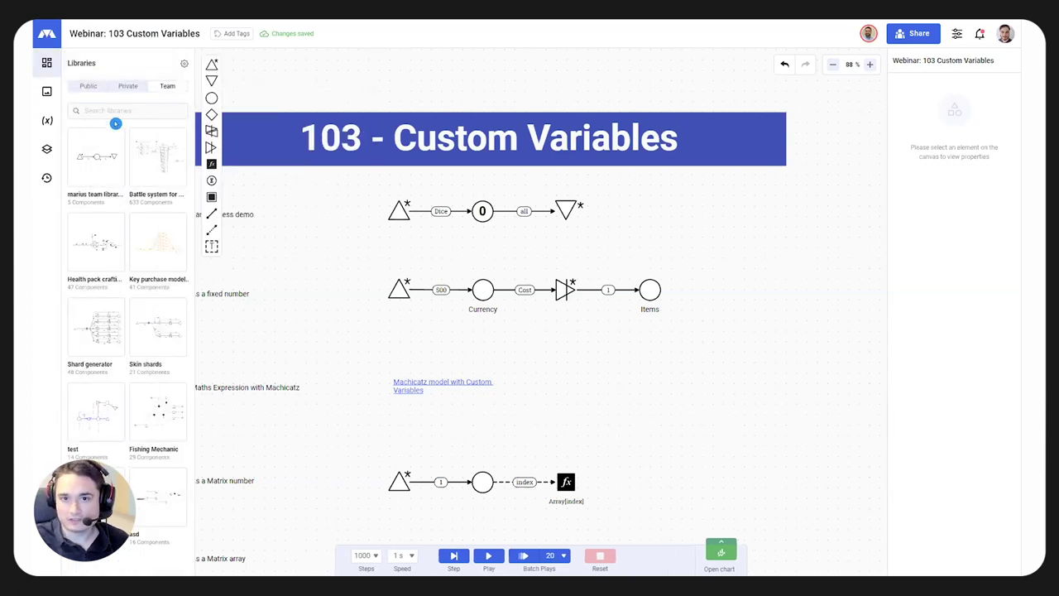
pyautogui.click(47, 92)
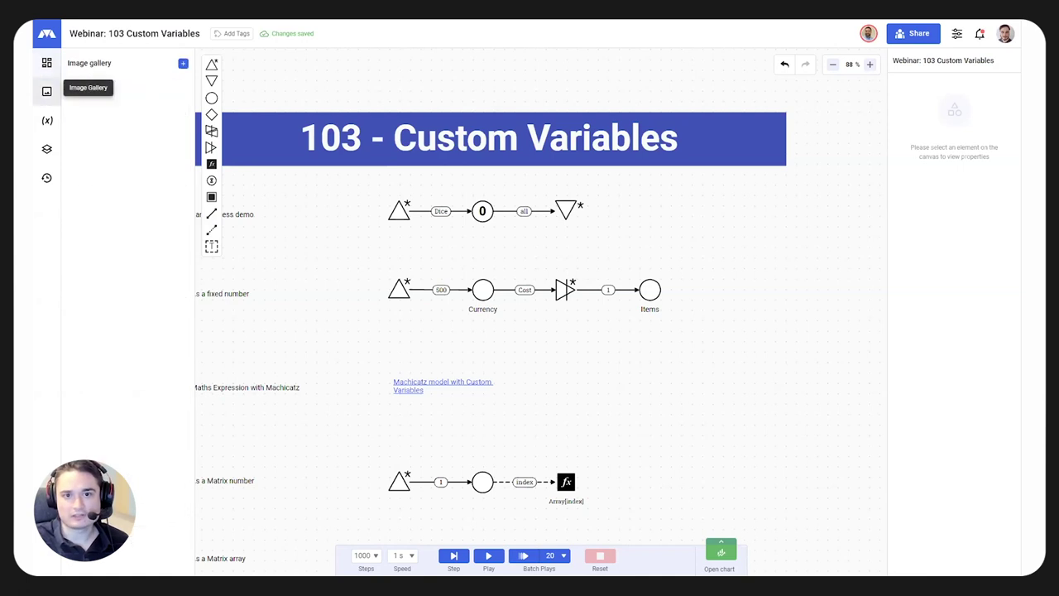
pyautogui.click(48, 120)
pyautogui.click(47, 149)
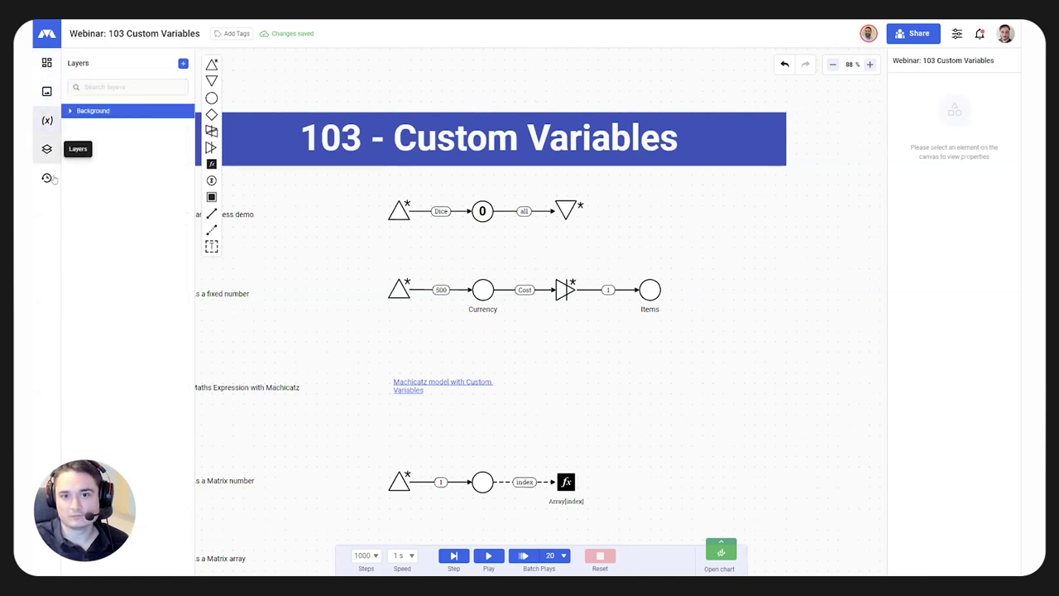
pyautogui.click(48, 178)
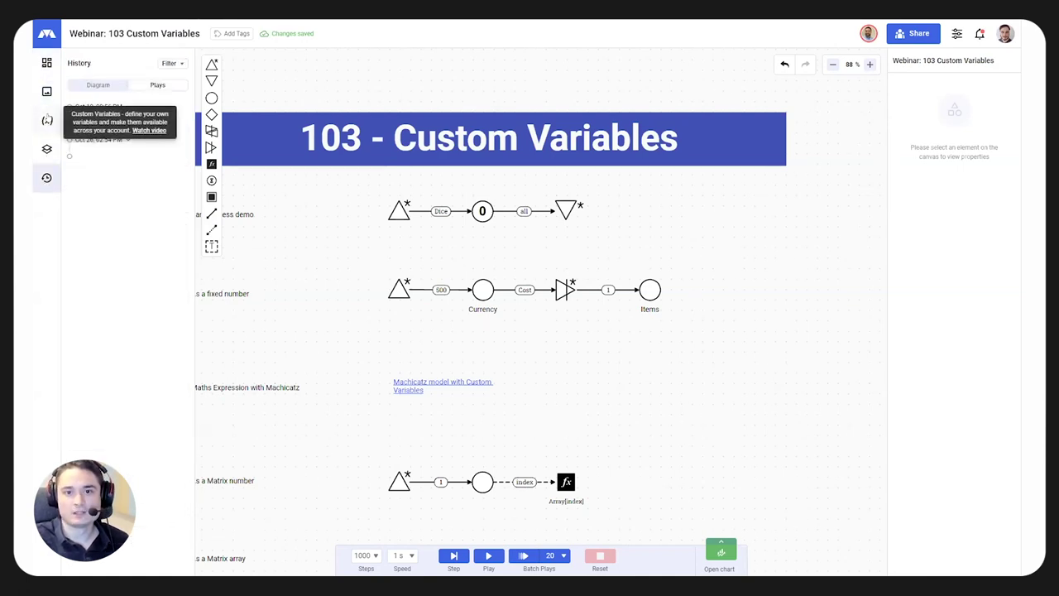
# Step: Review the custom variables in the diagram, private and team scopes
pyautogui.click(47, 120)
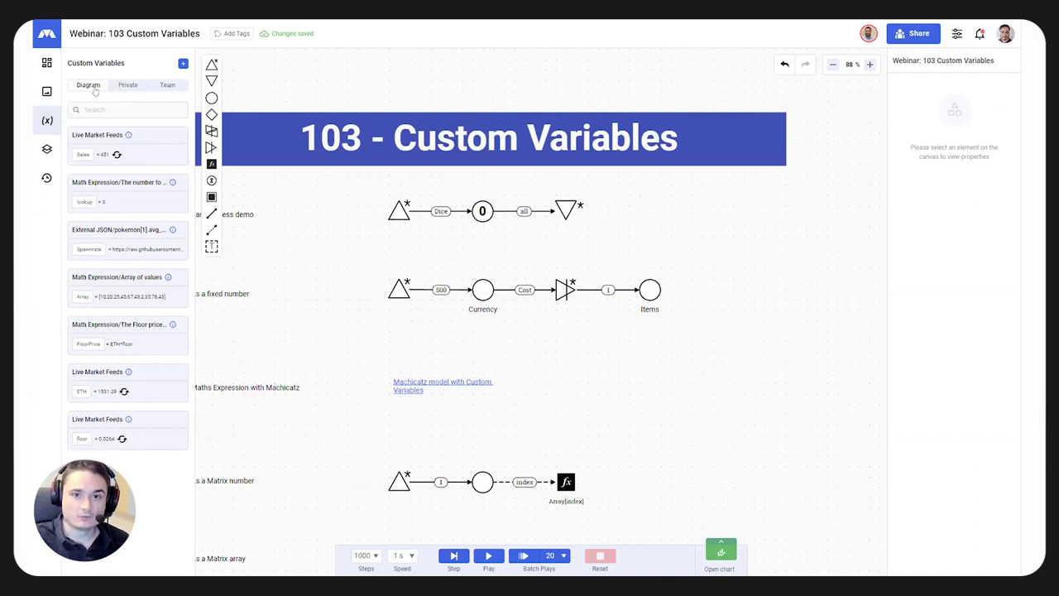
pyautogui.click(128, 84)
pyautogui.click(167, 84)
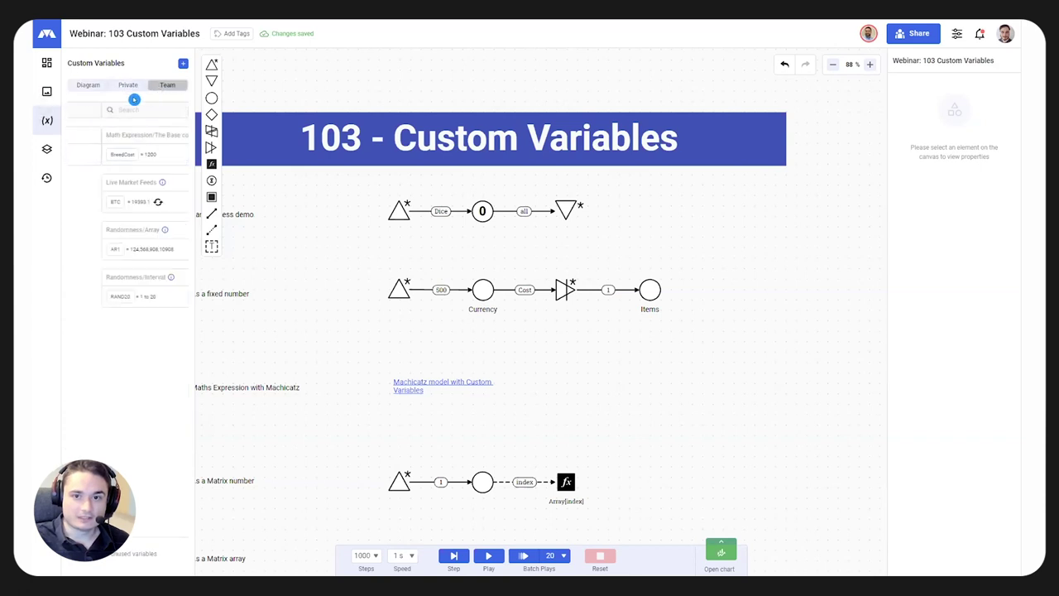
pyautogui.click(87, 84)
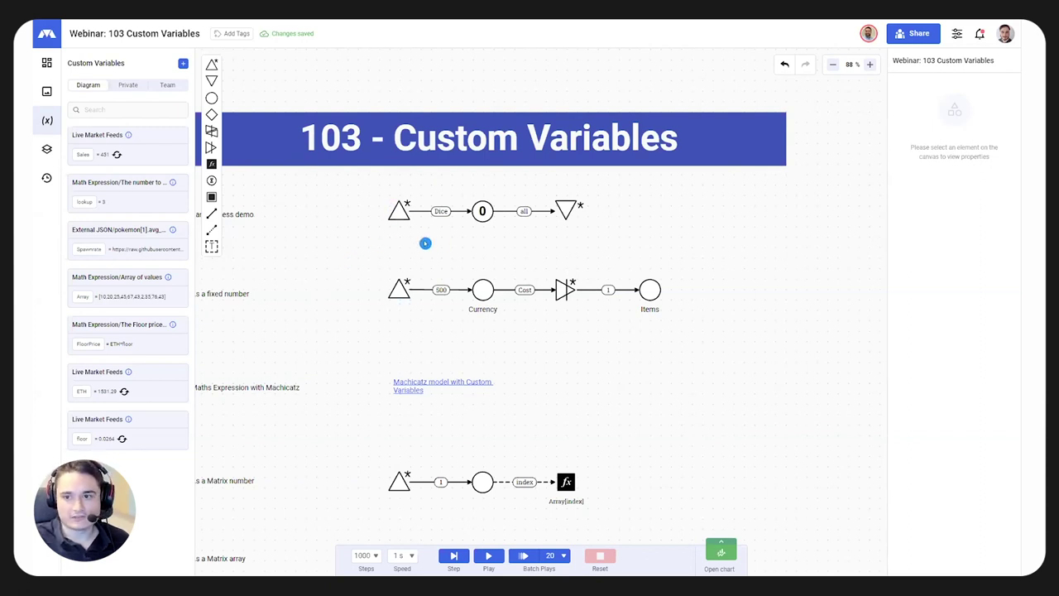
# Step: Search the diagram's custom variables for "Di" and clear the search
pyautogui.scroll(5, 442, 252)
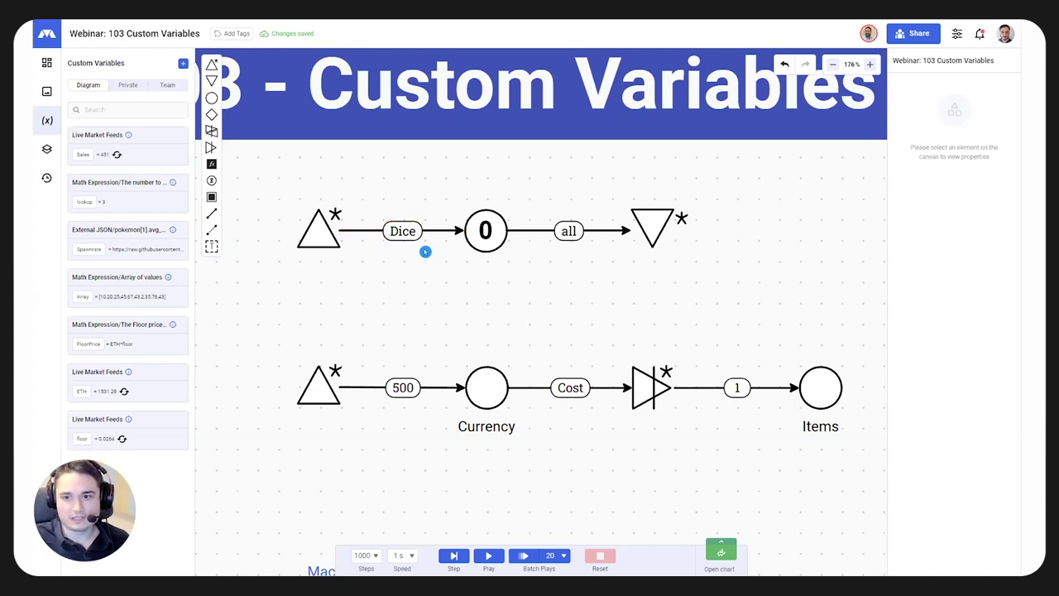
pyautogui.scroll(1, 425, 257)
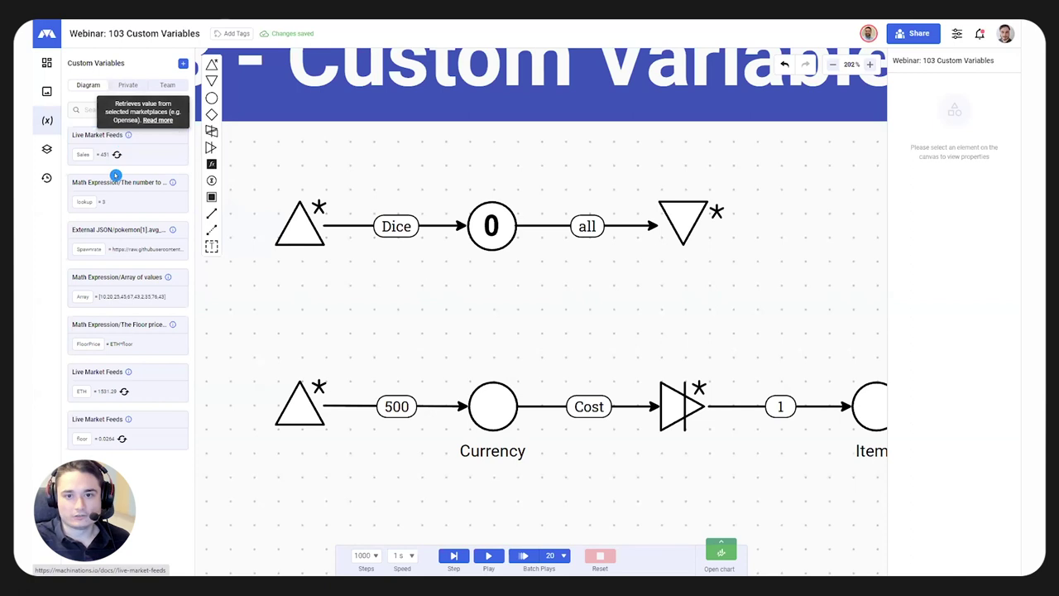
pyautogui.click(114, 110)
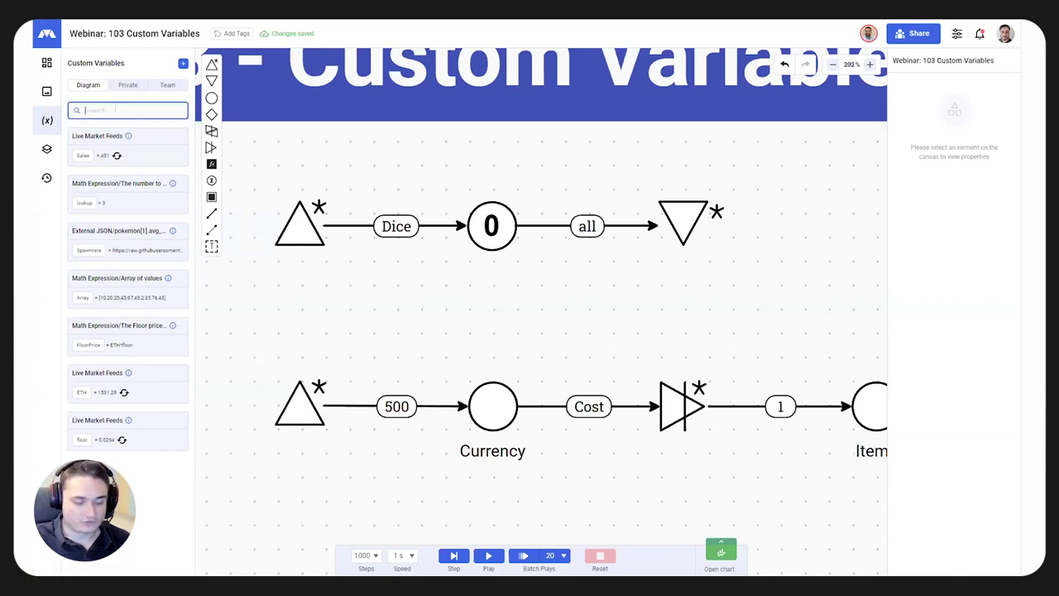
pyautogui.write('Di')
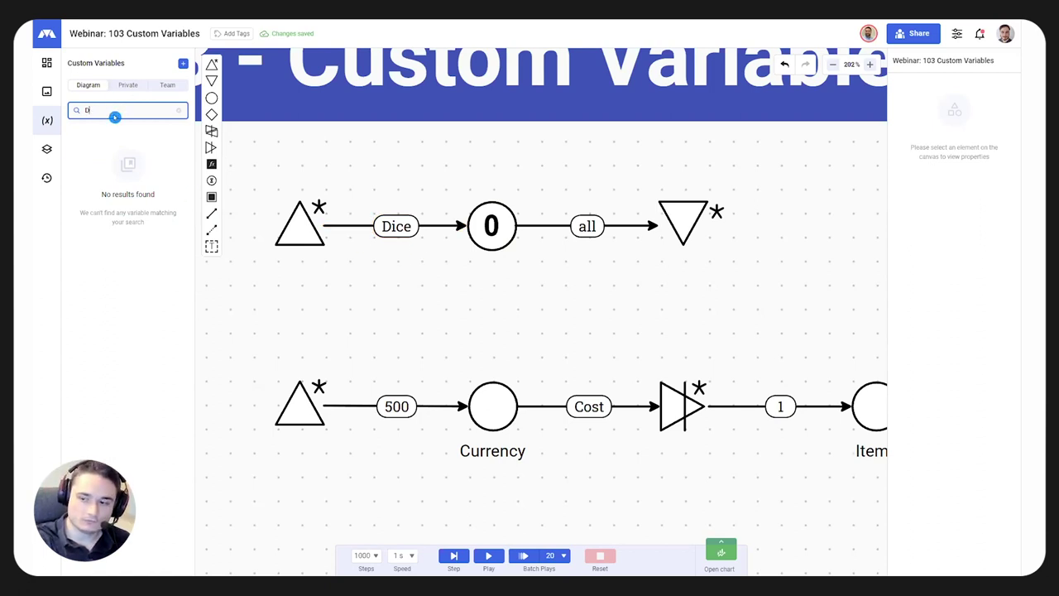
pyautogui.press('BackSpace')
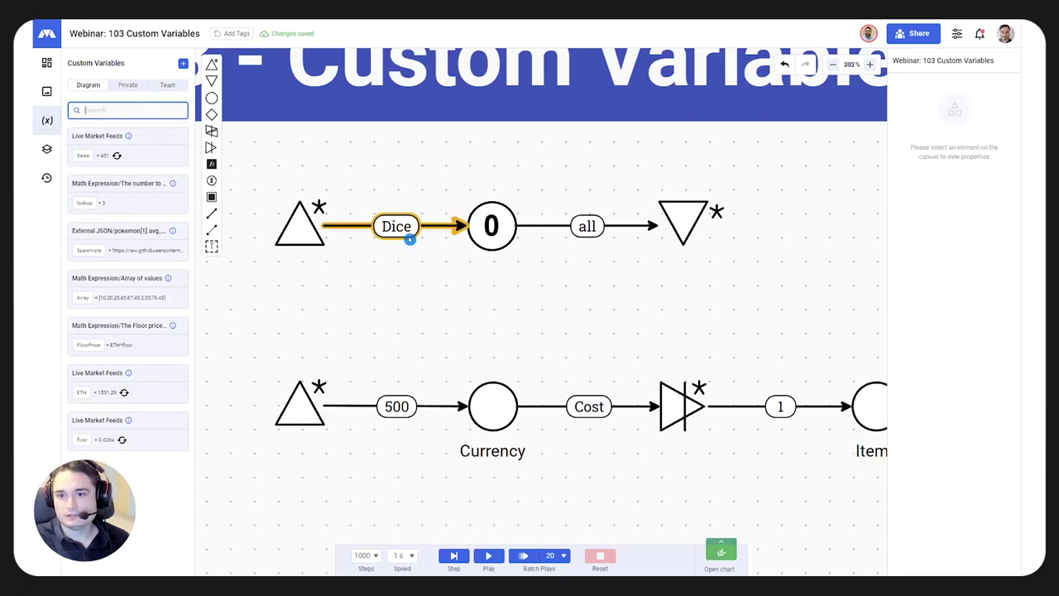
# Step: Add a Randomness custom variable named Dice, of type Interval, ranging from 1 to 10
pyautogui.click(182, 64)
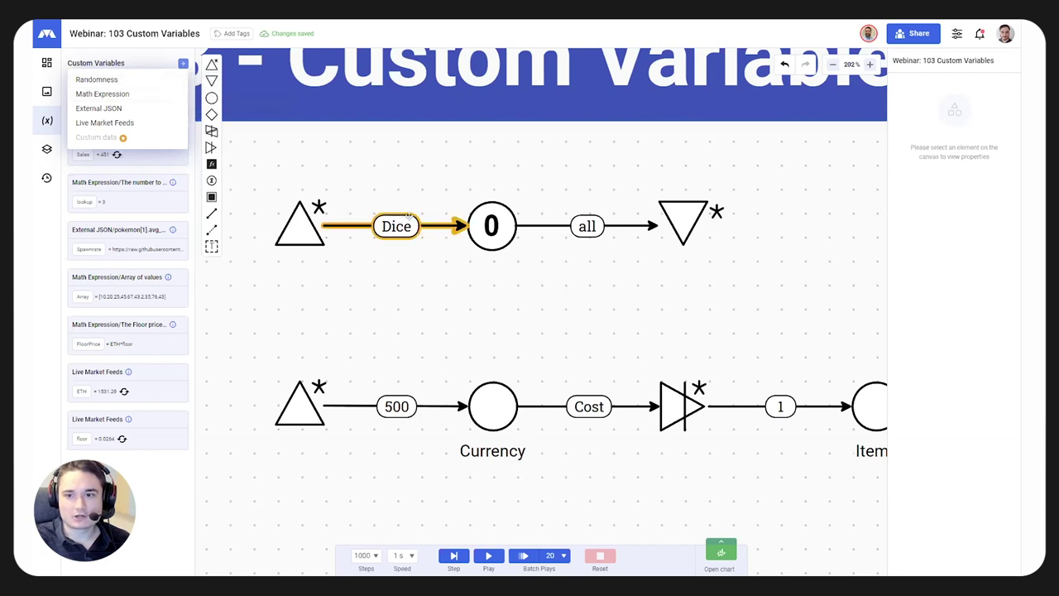
pyautogui.click(97, 81)
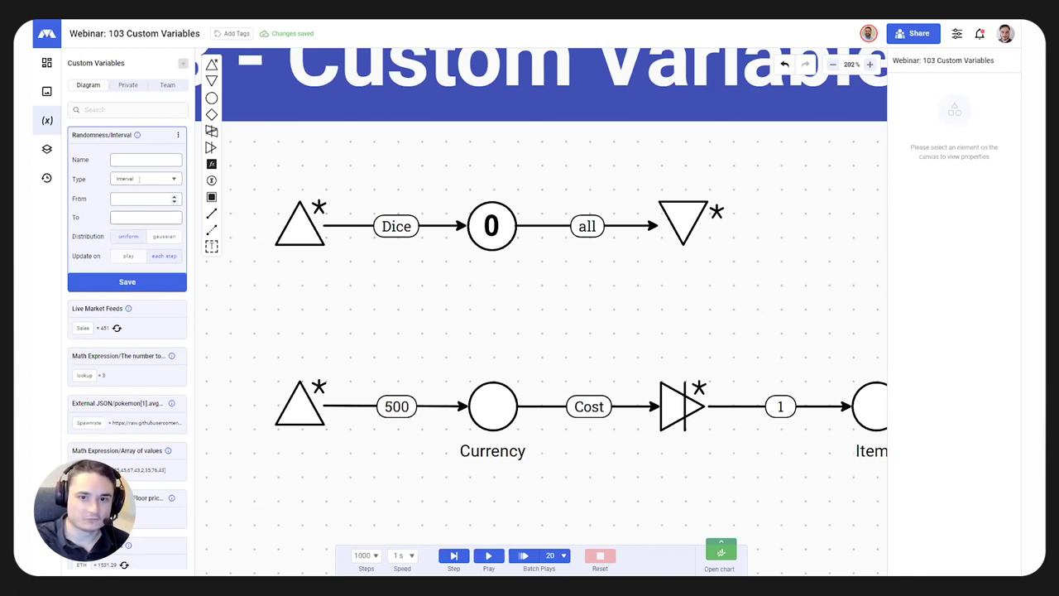
pyautogui.click(132, 161)
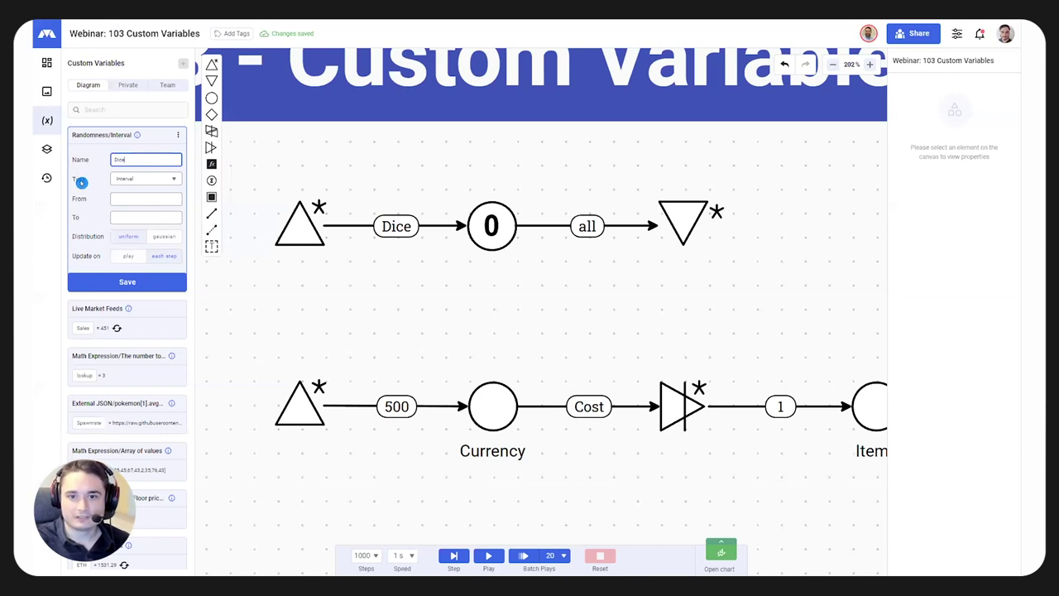
pyautogui.click(128, 179)
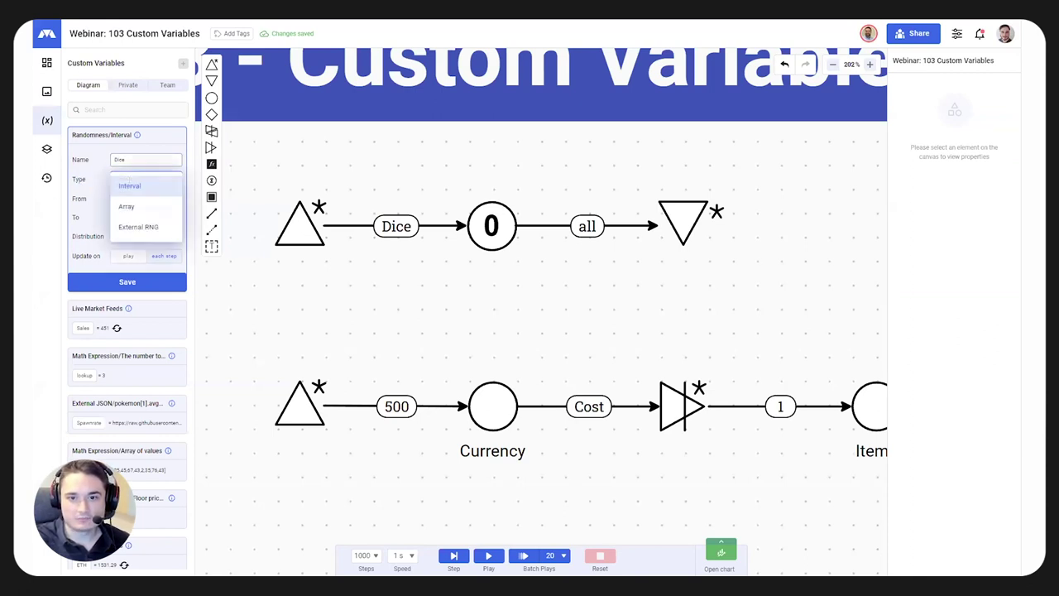
pyautogui.click(131, 187)
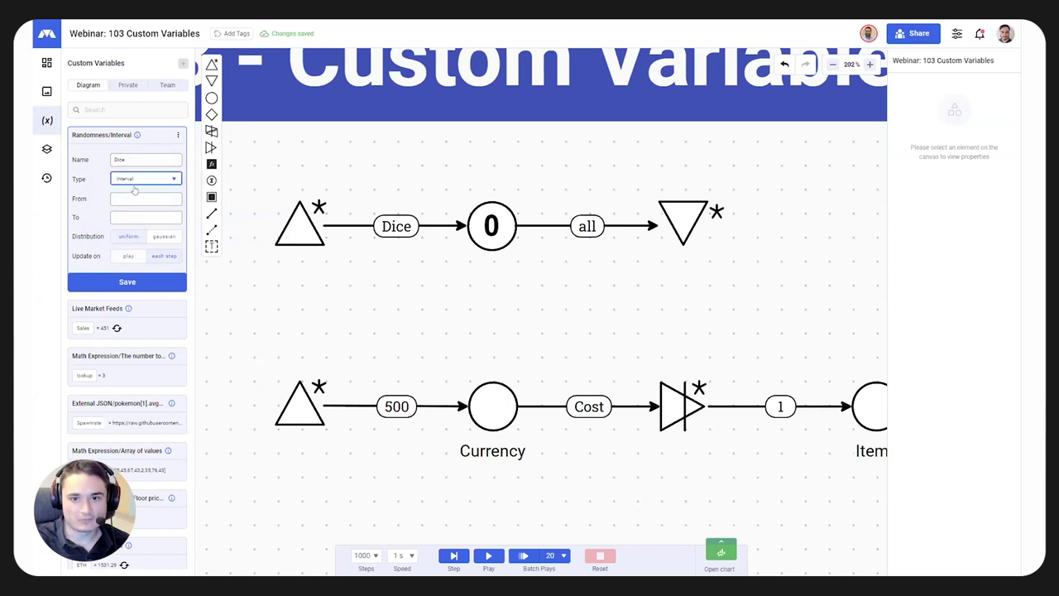
pyautogui.click(130, 199)
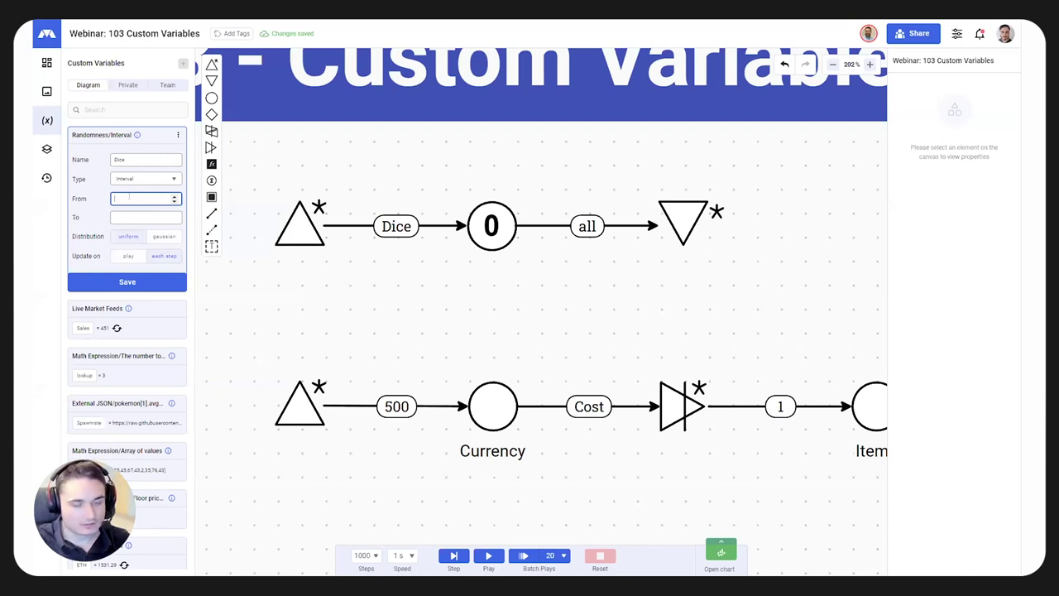
pyautogui.click(136, 215)
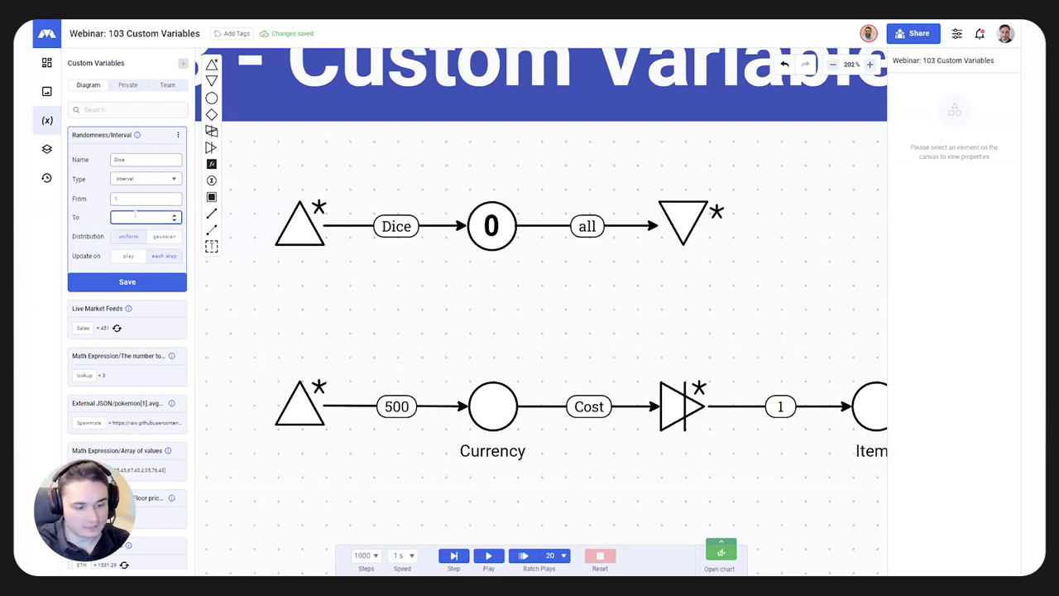
pyautogui.click(97, 208)
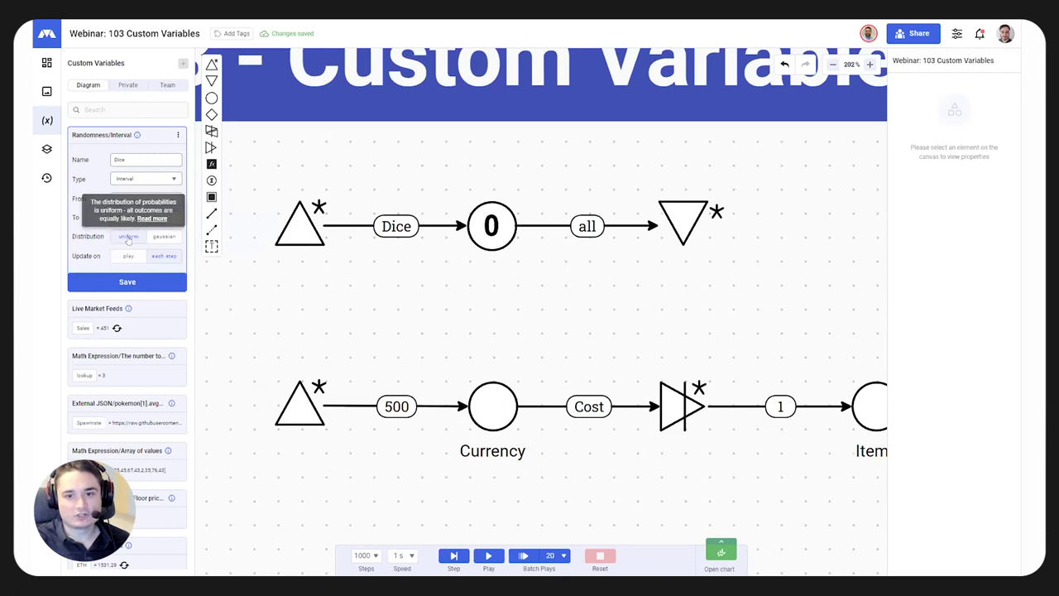
# Step: Set the Dice variable to update on play and save it
pyautogui.moveTo(163, 239)
pyautogui.moveTo(119, 238)
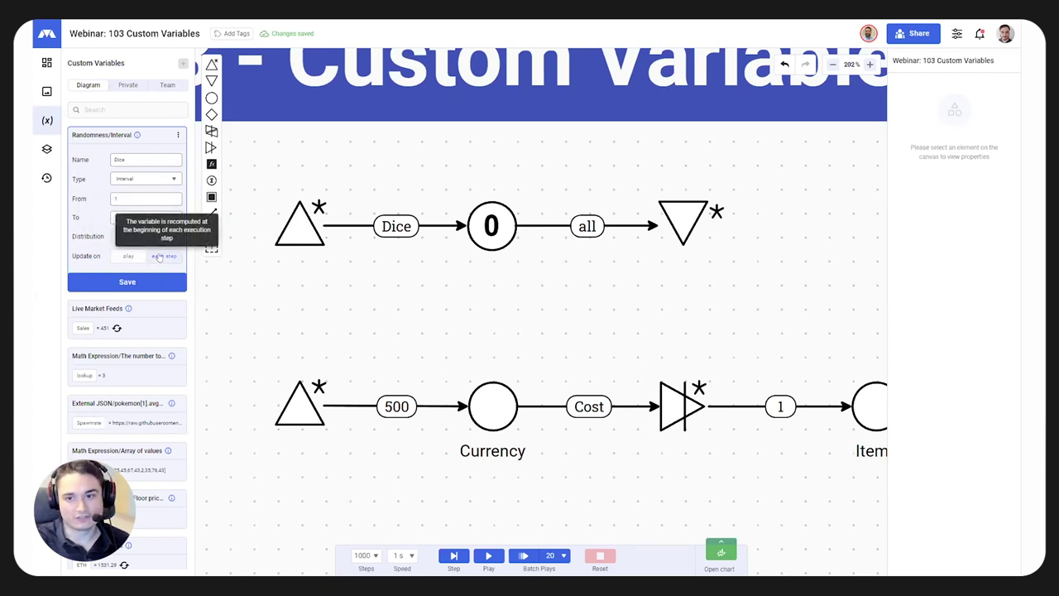
pyautogui.click(118, 261)
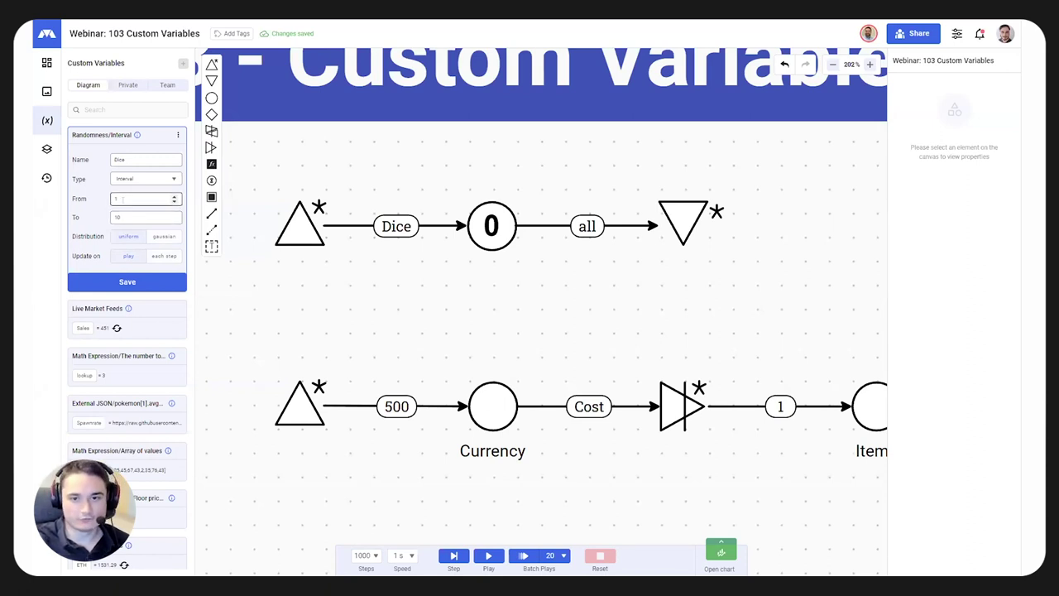
pyautogui.click(127, 282)
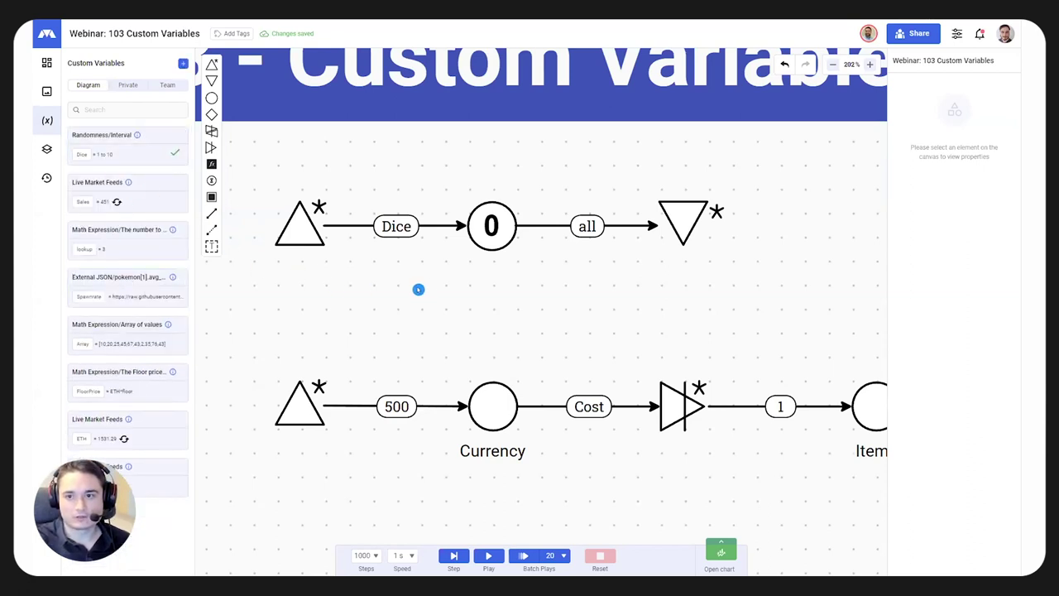
# Step: Advance the simulation step by step to test the Dice variable, and reset the run
pyautogui.click(453, 555)
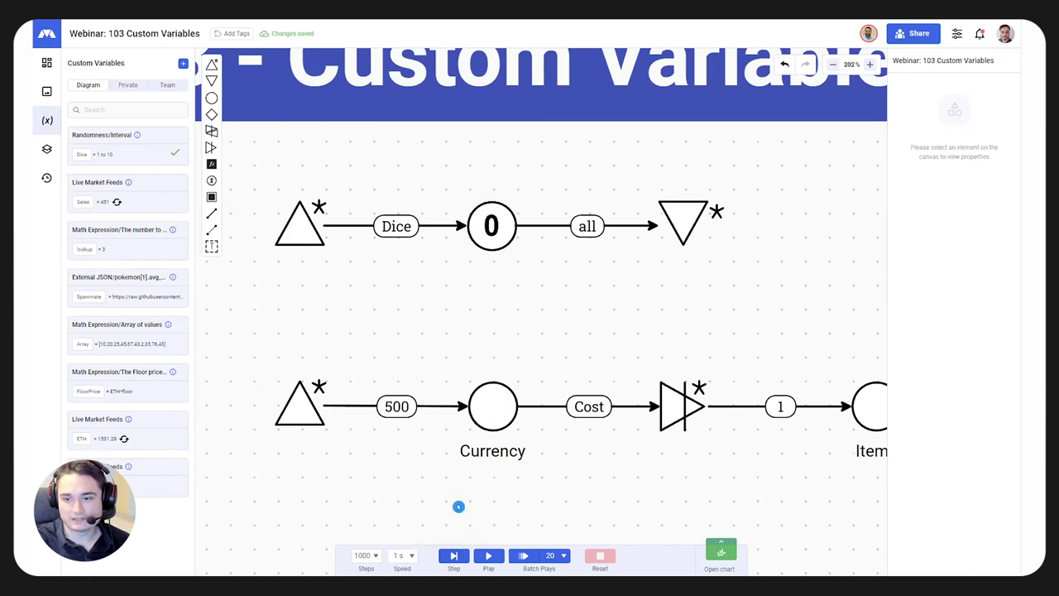
pyautogui.click(453, 555)
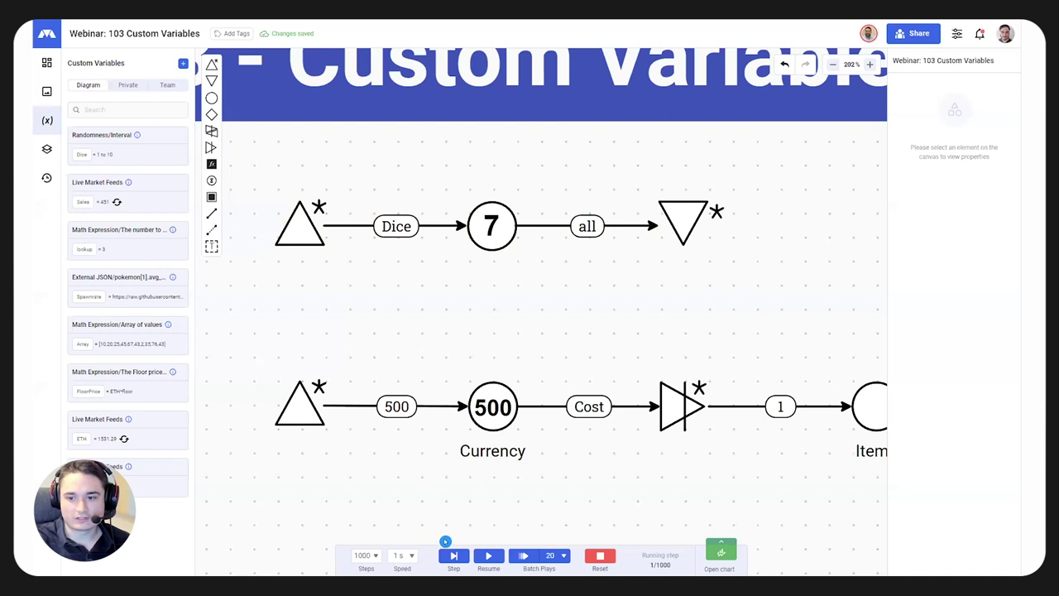
pyautogui.click(447, 558)
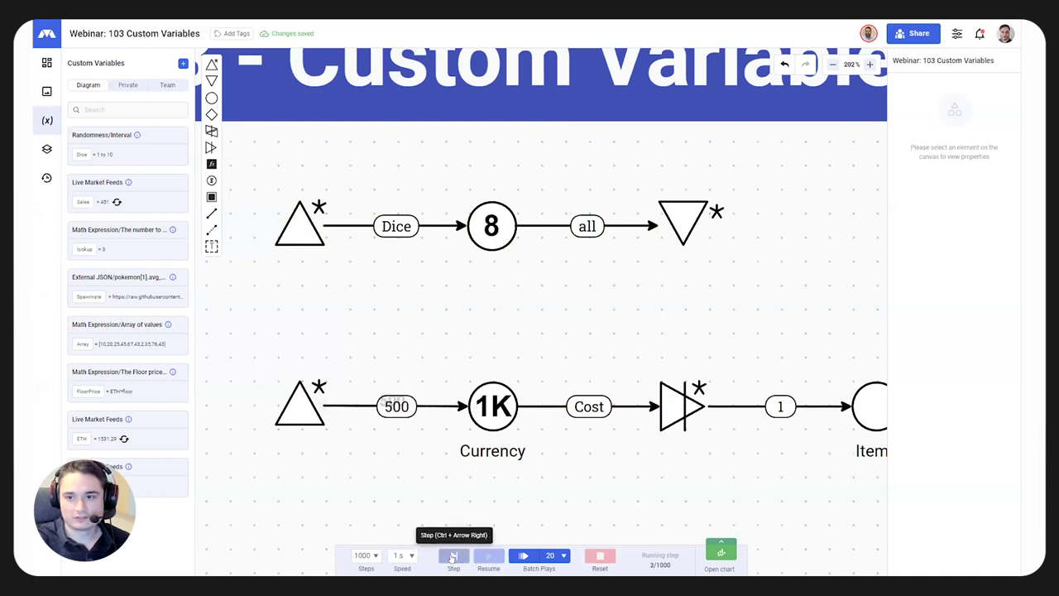
pyautogui.click(454, 559)
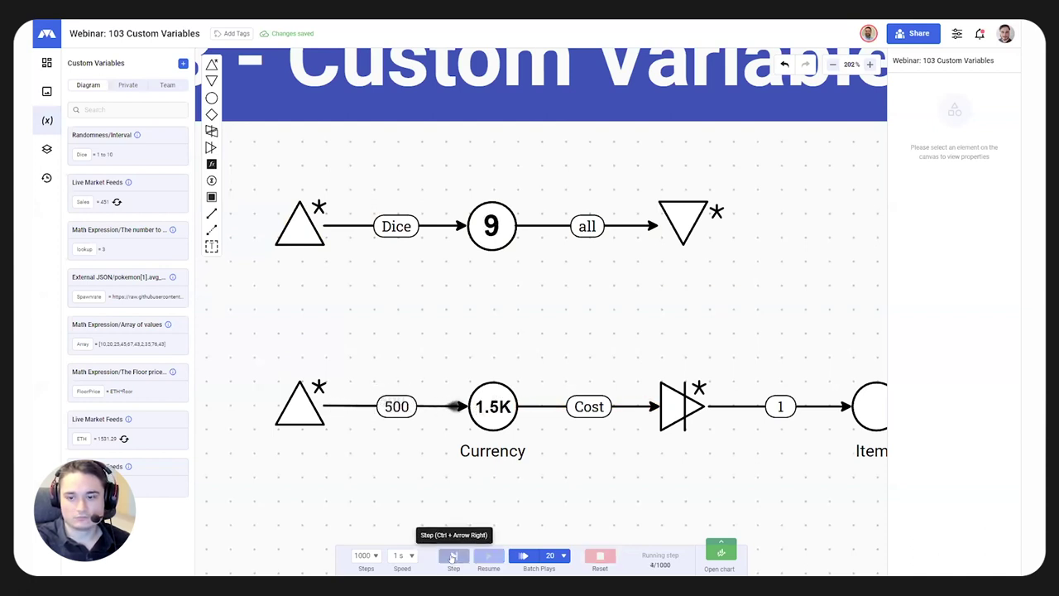
pyautogui.click(454, 558)
pyautogui.click(453, 558)
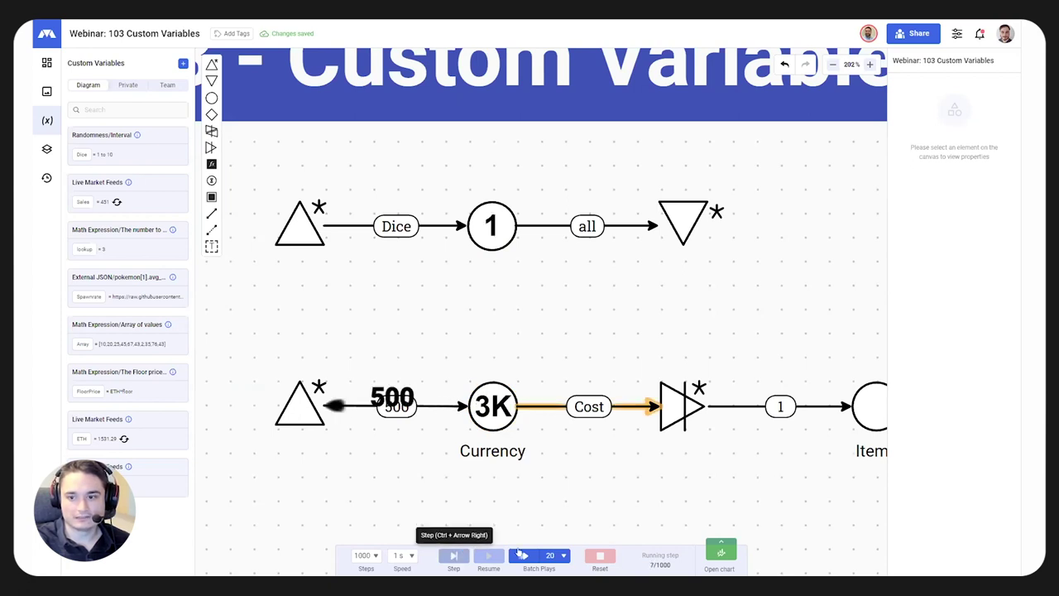
pyautogui.click(602, 558)
# Step: Change the Dice variable to update on each step and save it
pyautogui.click(141, 153)
pyautogui.click(162, 258)
pyautogui.click(157, 281)
# Step: Advance the simulation five steps to check Dice with the each-step update
pyautogui.hotkey('ctrl', 'Right')
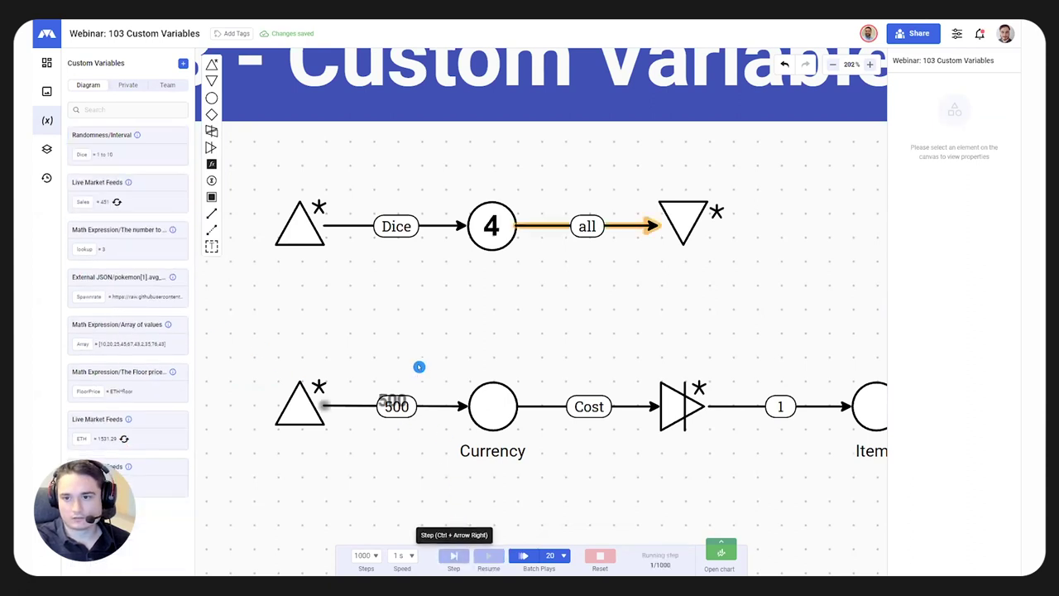
pyautogui.click(453, 556)
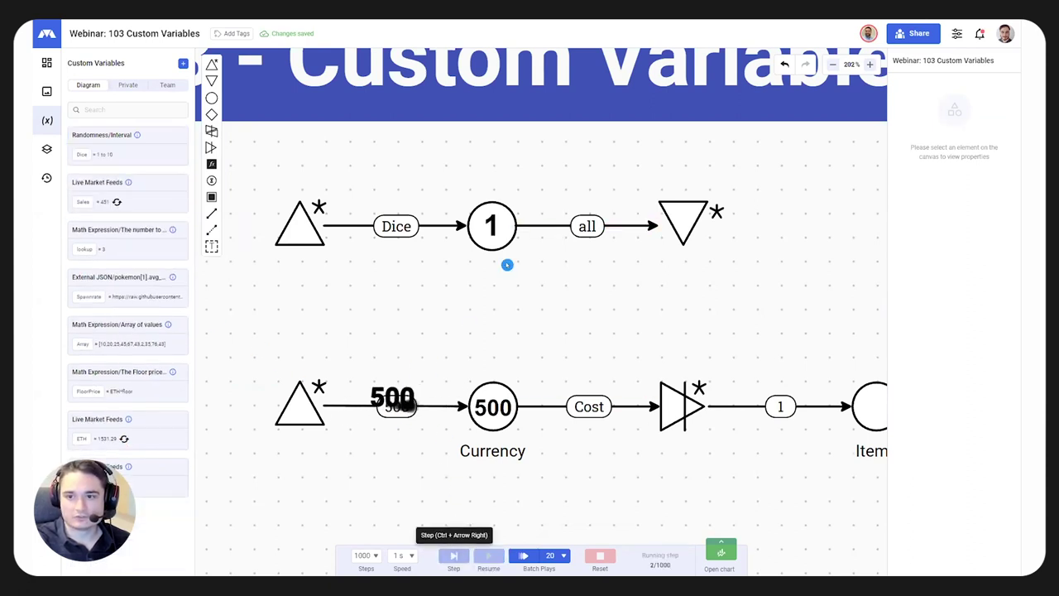
pyautogui.click(453, 556)
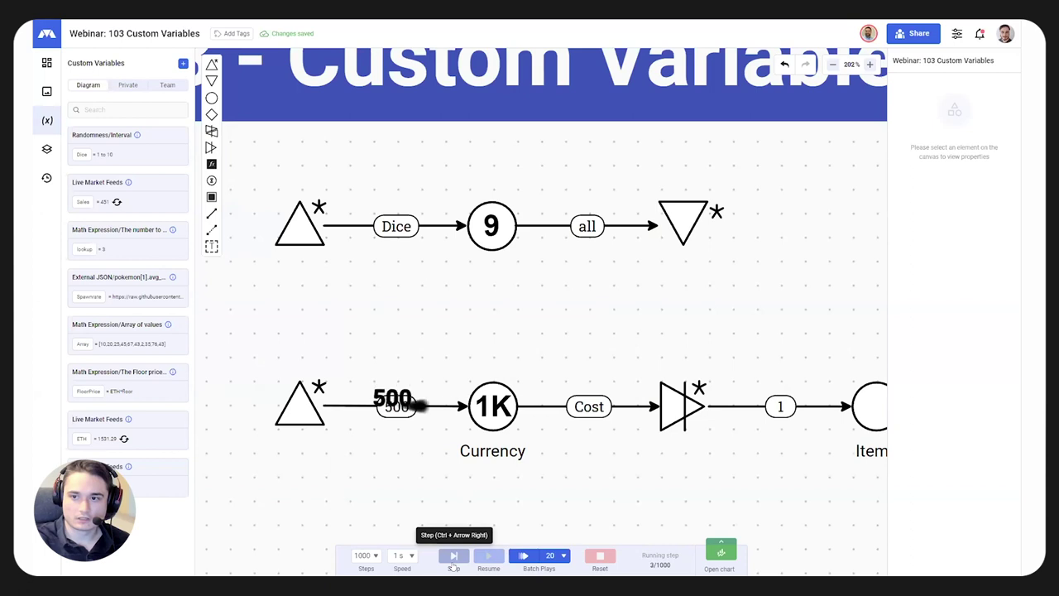
pyautogui.click(454, 556)
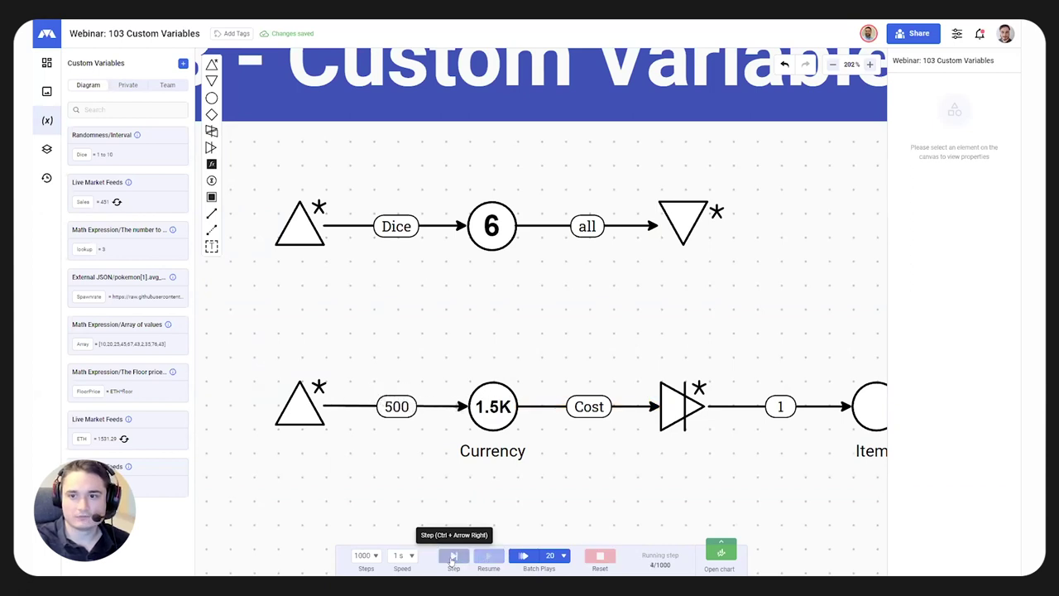
pyautogui.click(453, 556)
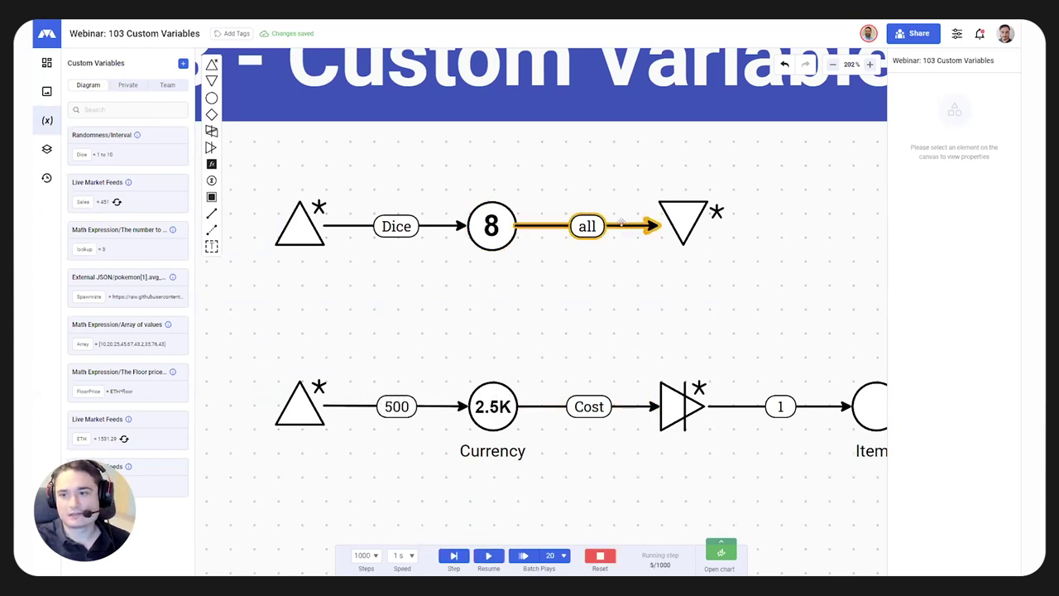
# Step: Set both resource connections in the Dice flow, the all output and the Dice input, to interval transfer
pyautogui.click(622, 225)
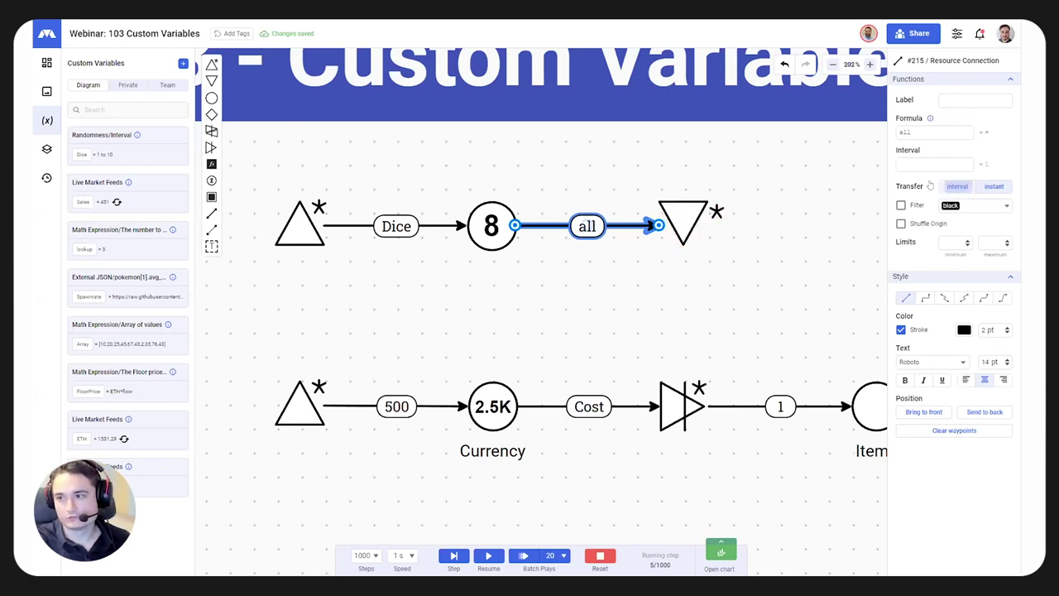
pyautogui.click(462, 225)
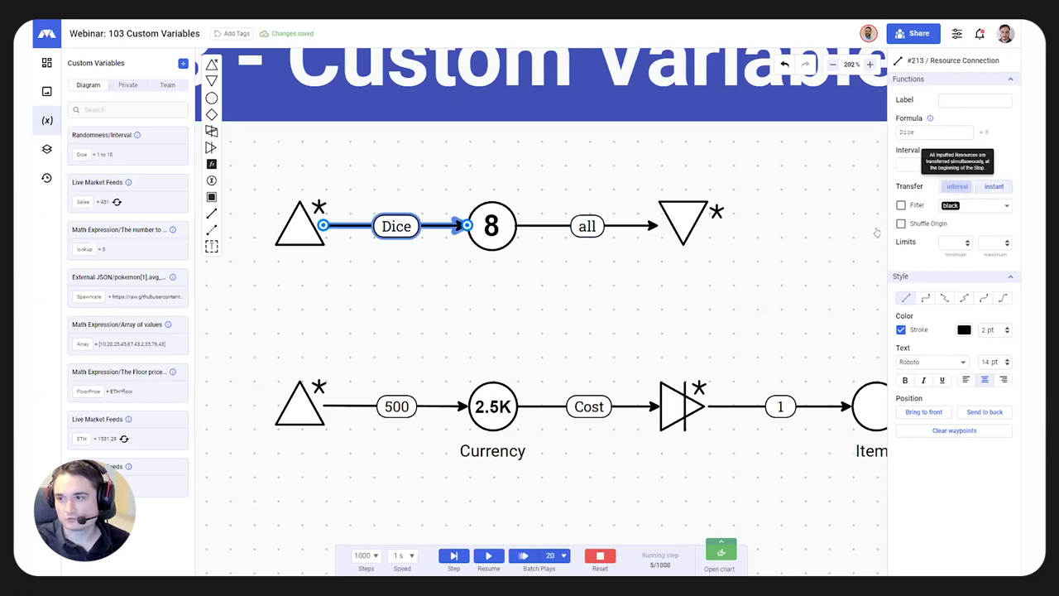
pyautogui.click(454, 430)
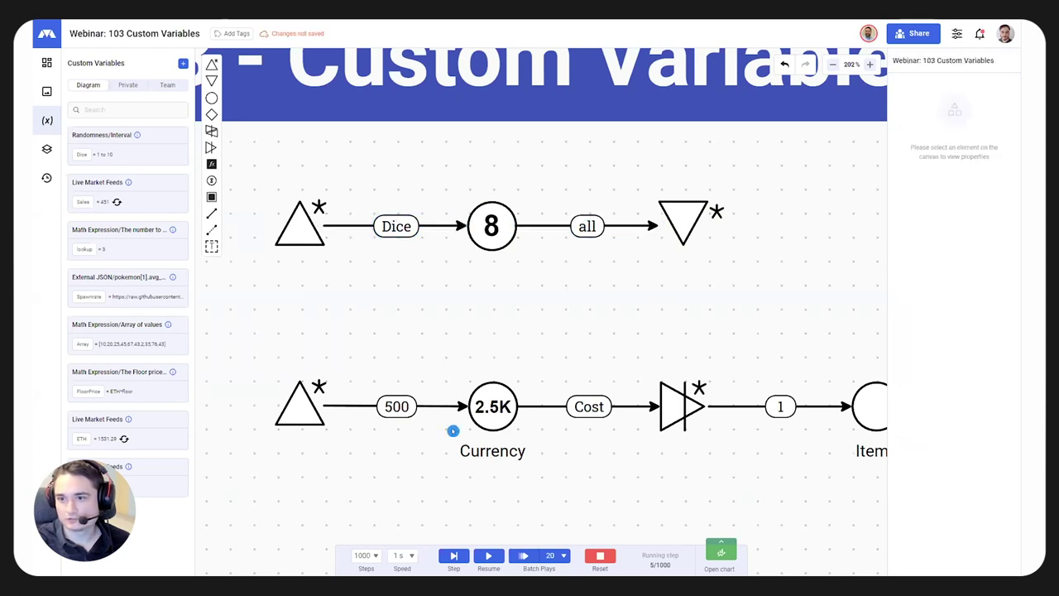
# Step: Restart the simulation to watch resources move along the interval connections, and reset the run
pyautogui.click(599, 555)
pyautogui.click(488, 555)
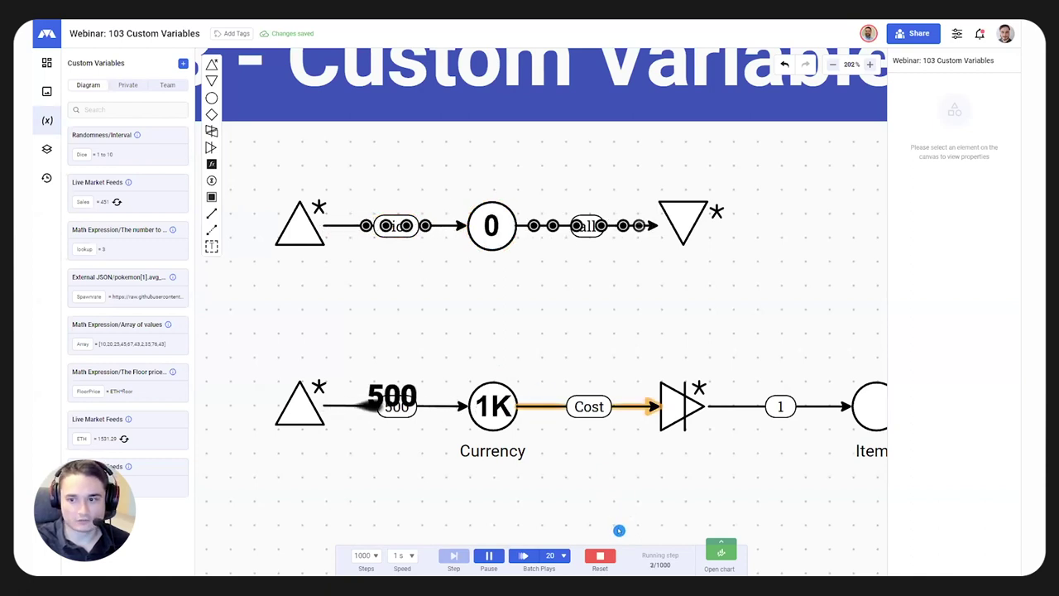
pyautogui.click(599, 555)
# Step: Set the Dice connection's transfer mode to instant
pyautogui.click(628, 225)
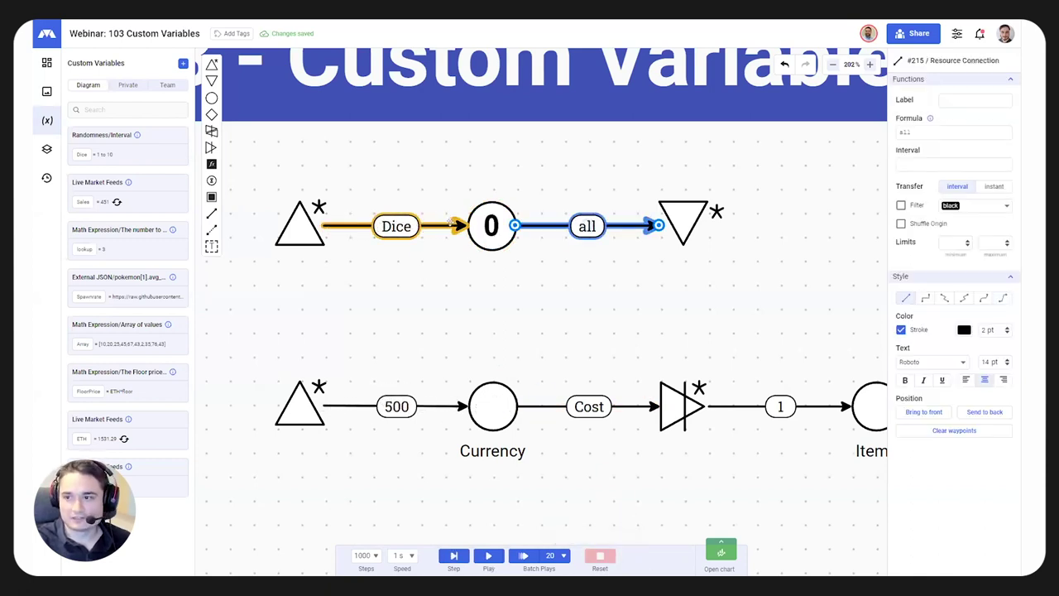
pyautogui.click(450, 224)
pyautogui.click(999, 190)
pyautogui.click(473, 366)
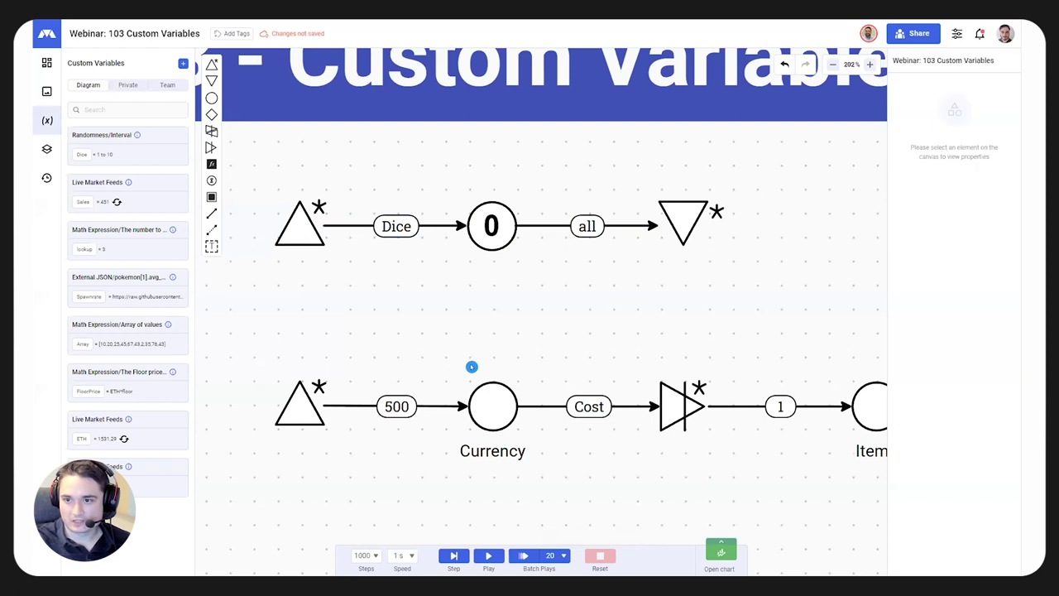
# Step: Run the simulation and review the Dice variable's settings while it plays
pyautogui.click(488, 555)
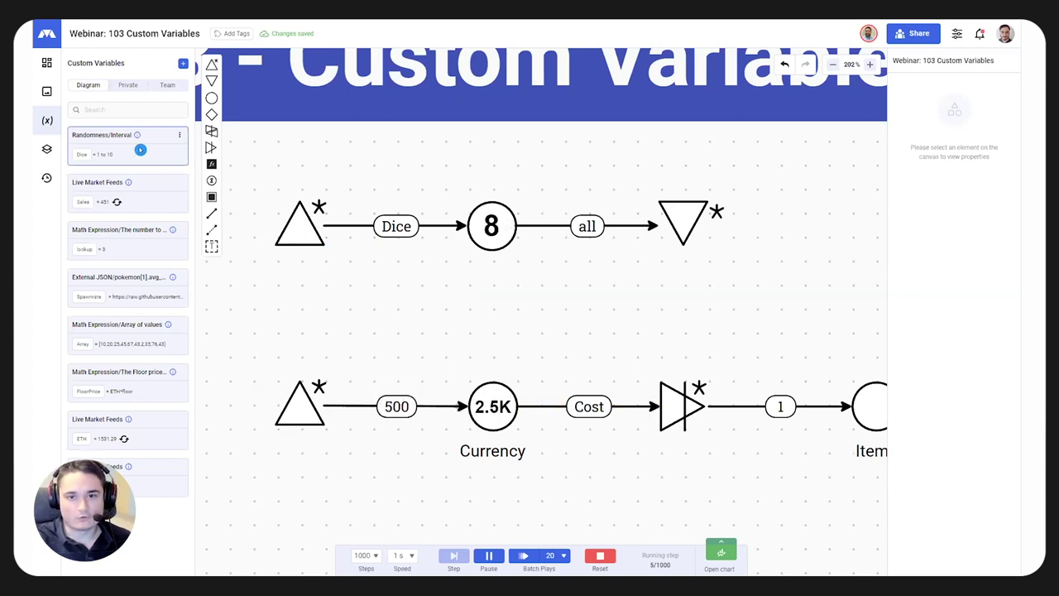
pyautogui.click(124, 154)
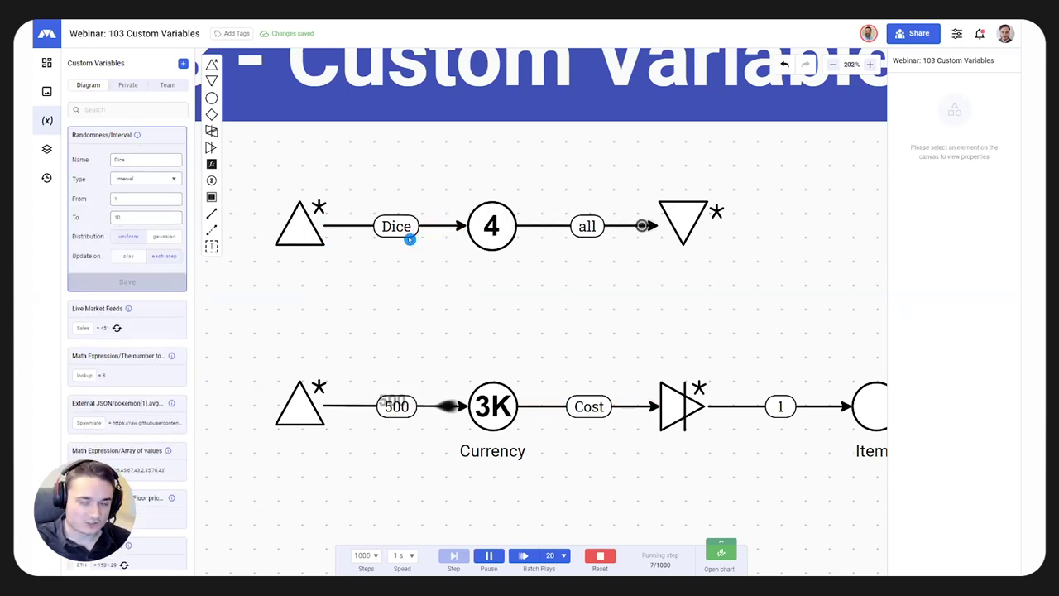
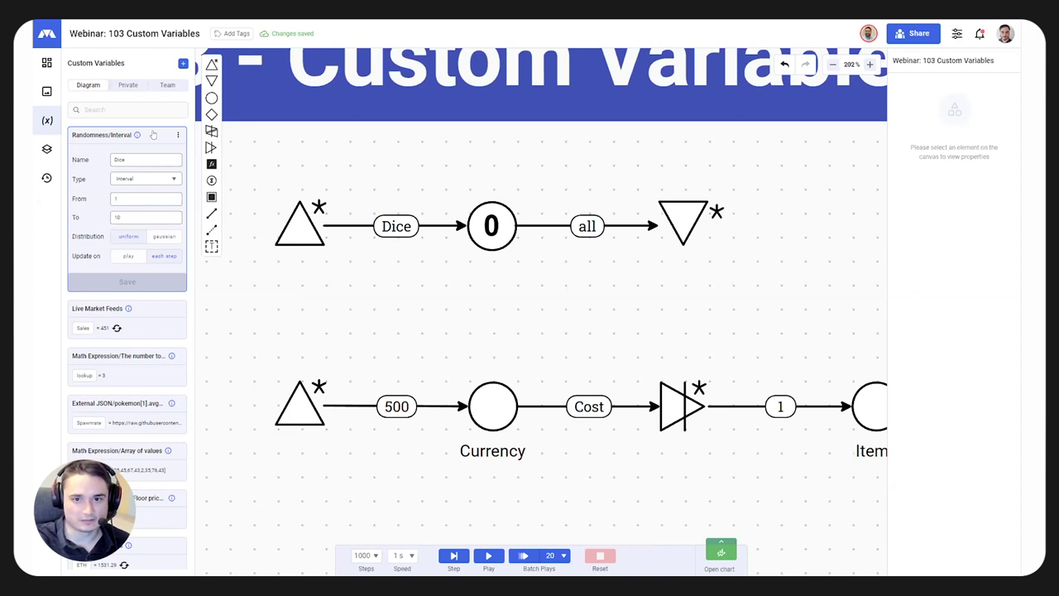
# Step: Look over the diagram's labelled examples, from the randomness demo to the matrix number, and return to the fixed number flow
pyautogui.moveTo(570, 333); pyautogui.dragTo(526, 279)
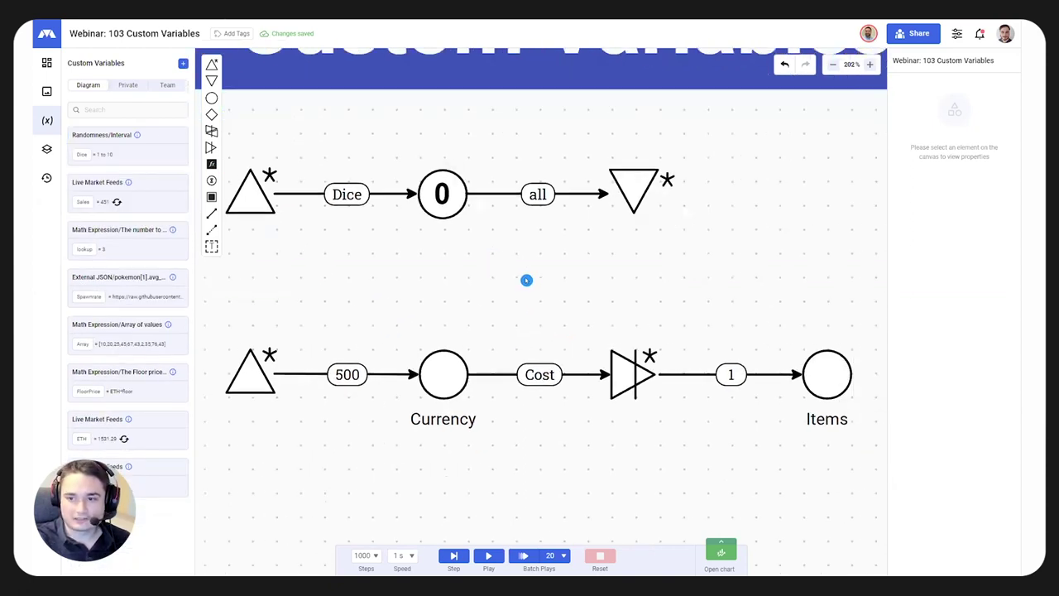
pyautogui.scroll(-2, 526, 279)
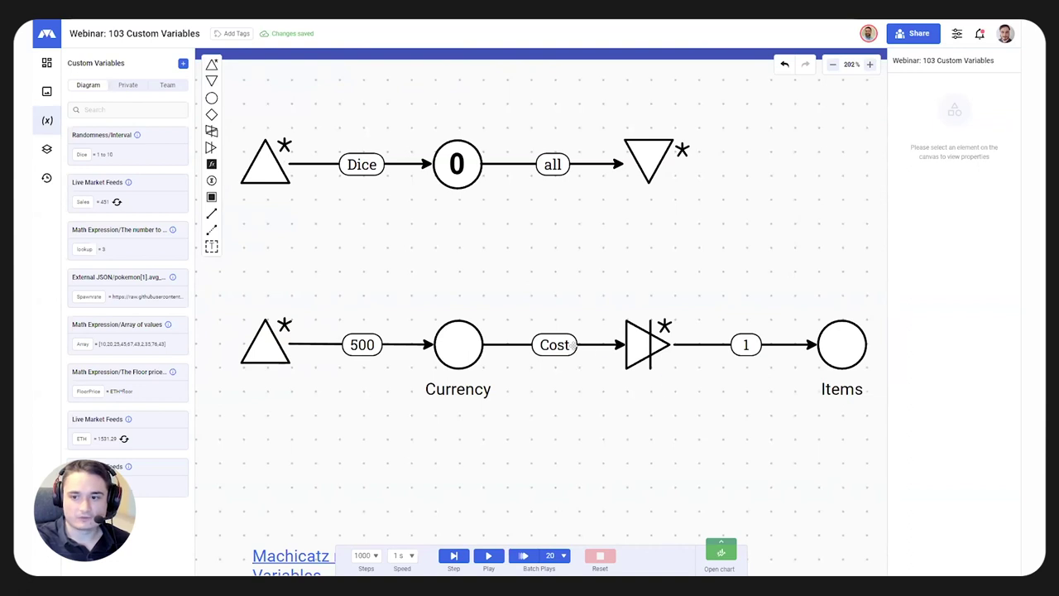
pyautogui.hscroll(-1, 624, 243)
pyautogui.hscroll(3, 582, 225)
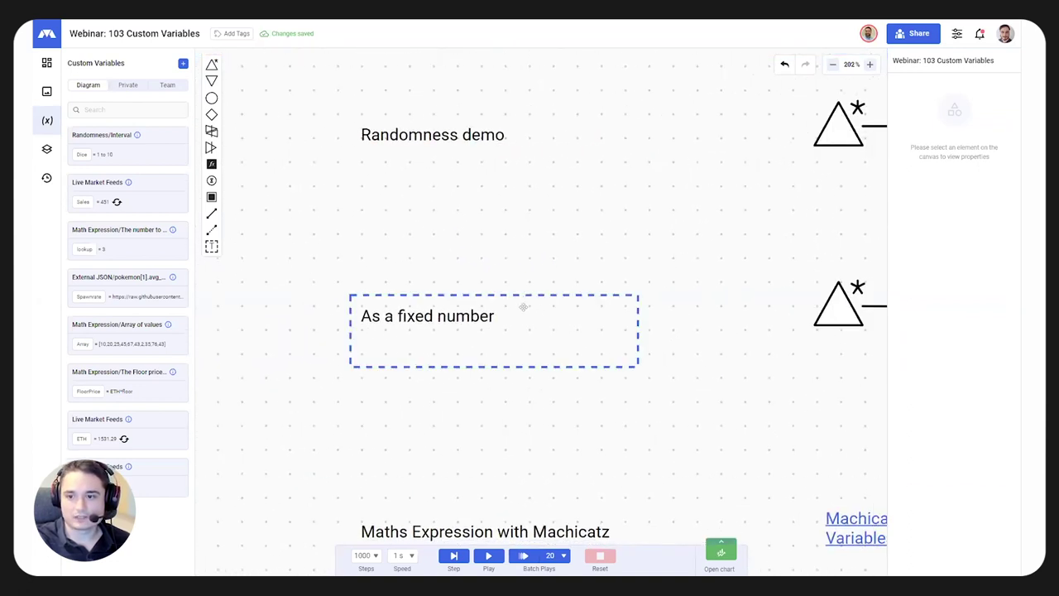
pyautogui.scroll(-5, 668, 326)
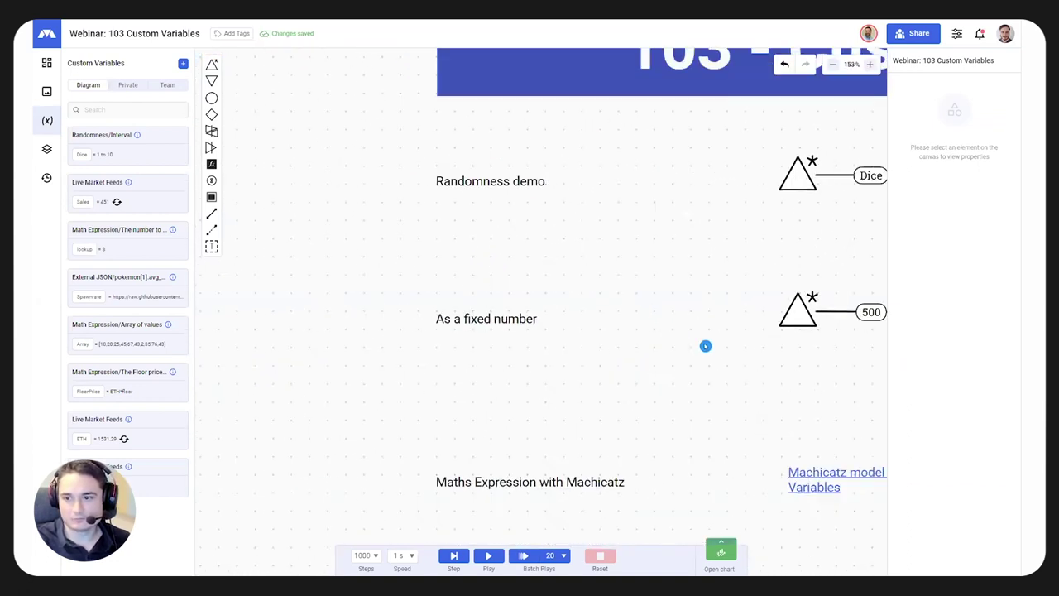
pyautogui.scroll(-2, 360, 148)
pyautogui.hscroll(2, 360, 147)
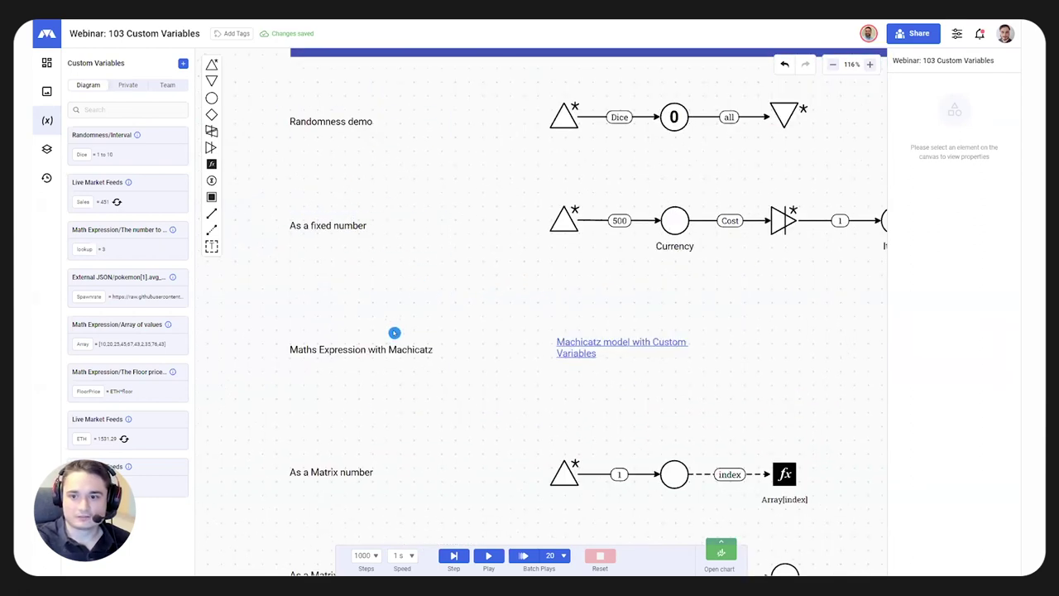
pyautogui.scroll(2, 491, 245)
pyautogui.hscroll(1, 491, 245)
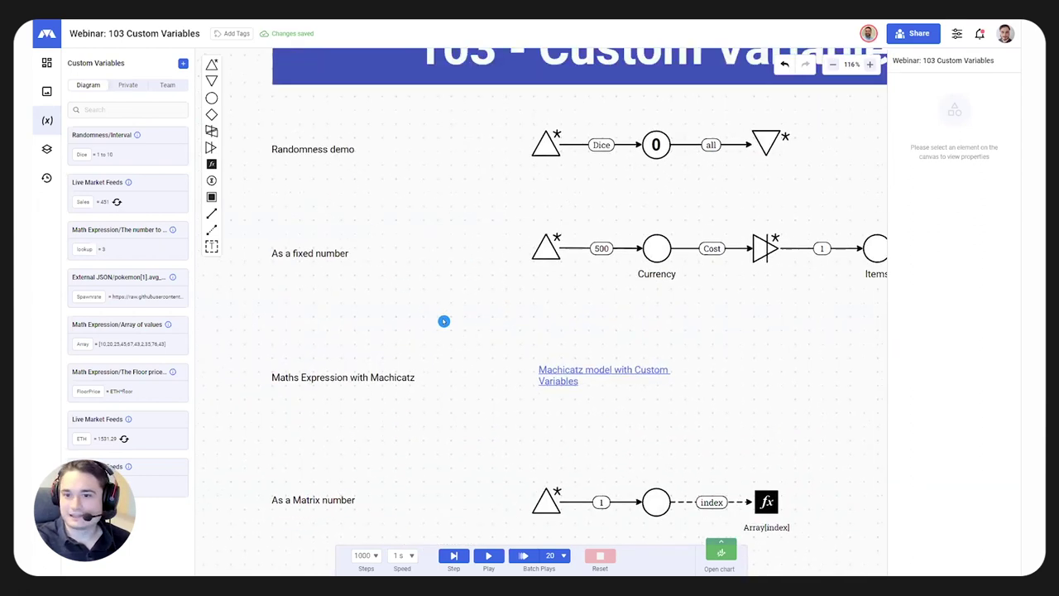
pyautogui.scroll(5, 507, 272)
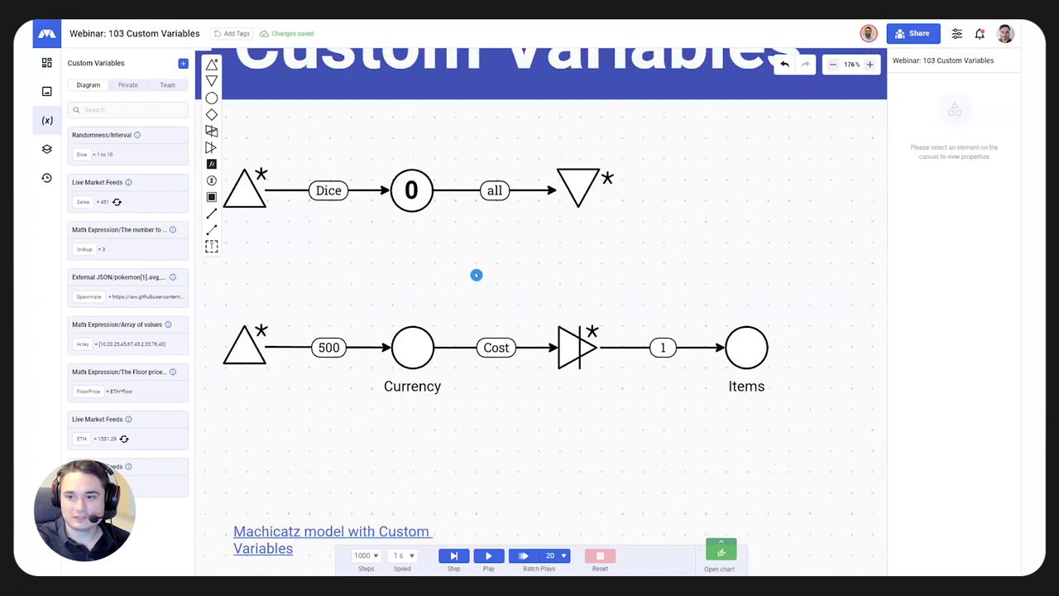
# Step: Examine the Cost connection and the Items pool in the fixed number flow
pyautogui.click(591, 328)
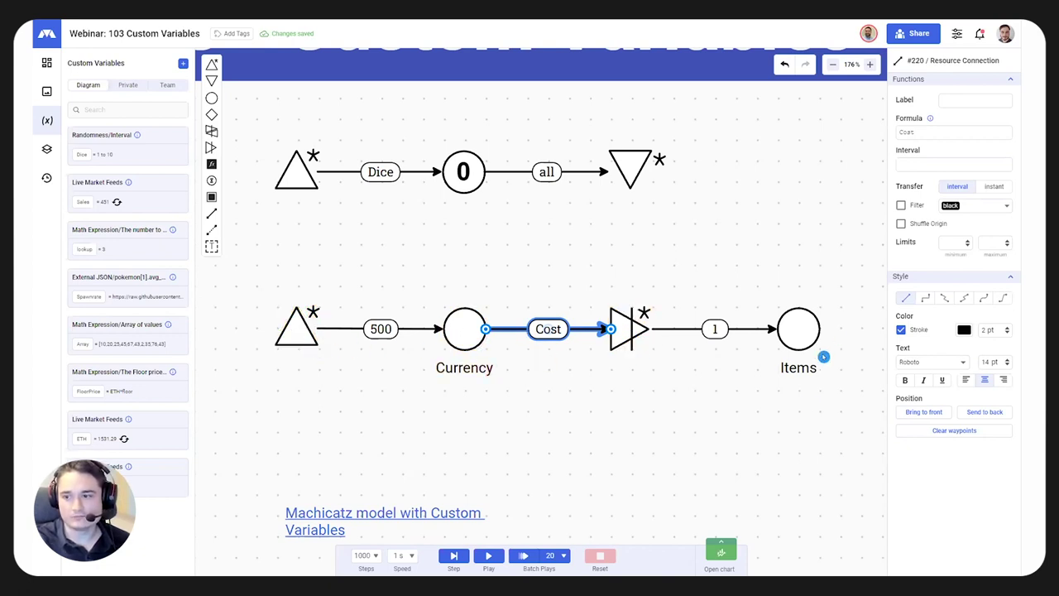
pyautogui.moveTo(420, 267); pyautogui.dragTo(506, 412)
pyautogui.moveTo(744, 252); pyautogui.dragTo(837, 406)
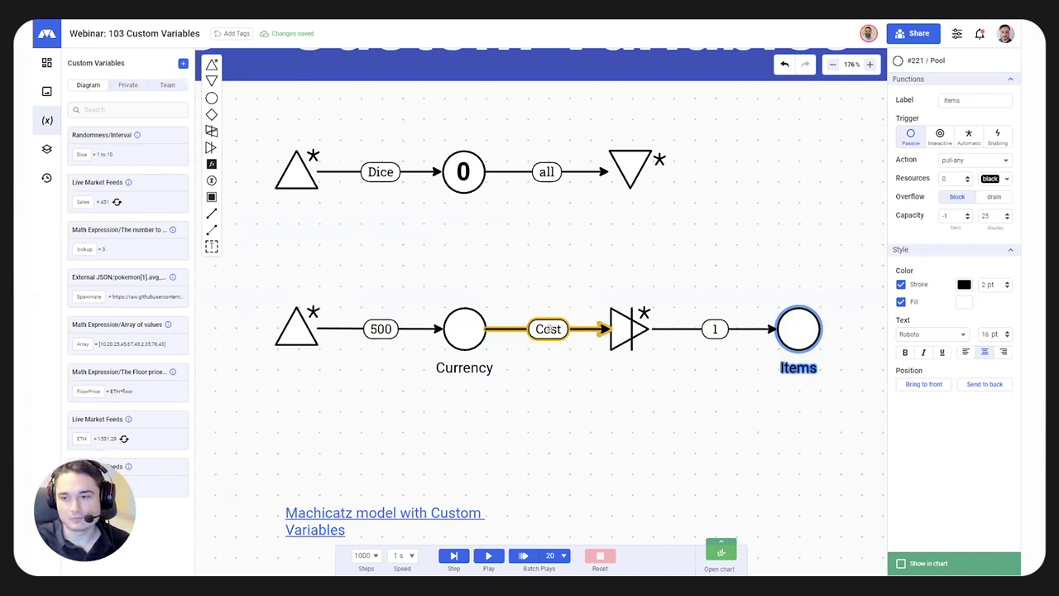
# Step: Create and save a Math Expression variable named Cost with the description "Cost of converting one item" and the formula 2000
pyautogui.click(174, 61)
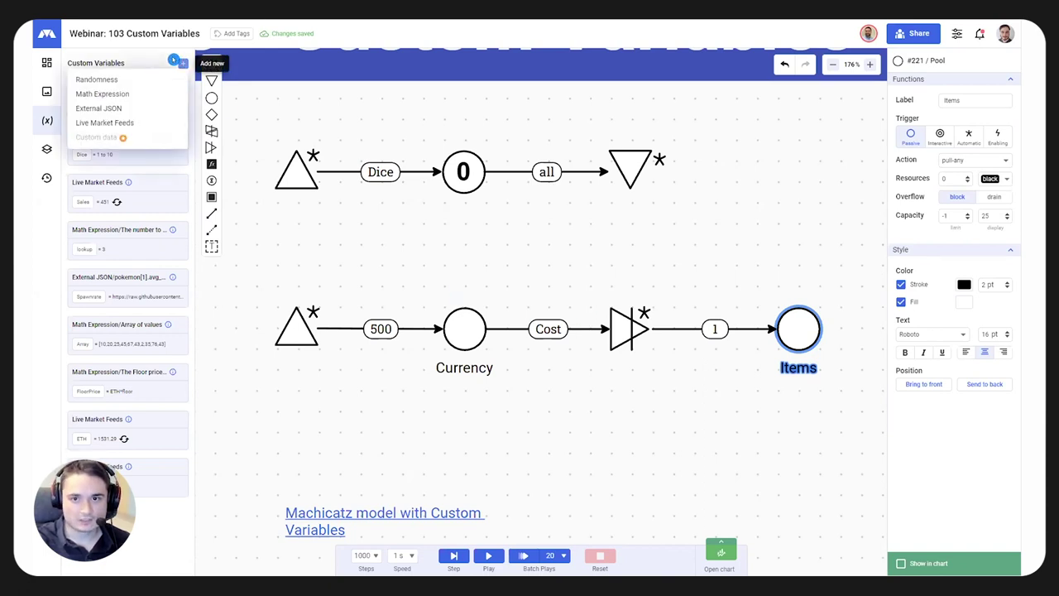
pyautogui.click(105, 95)
pyautogui.click(128, 159)
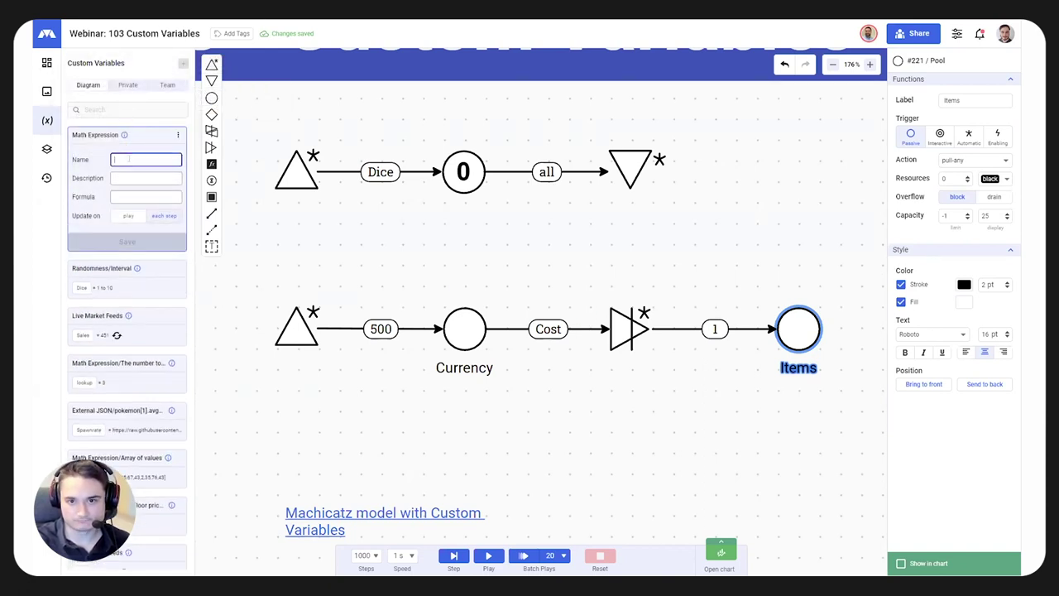
pyautogui.write('Cu')
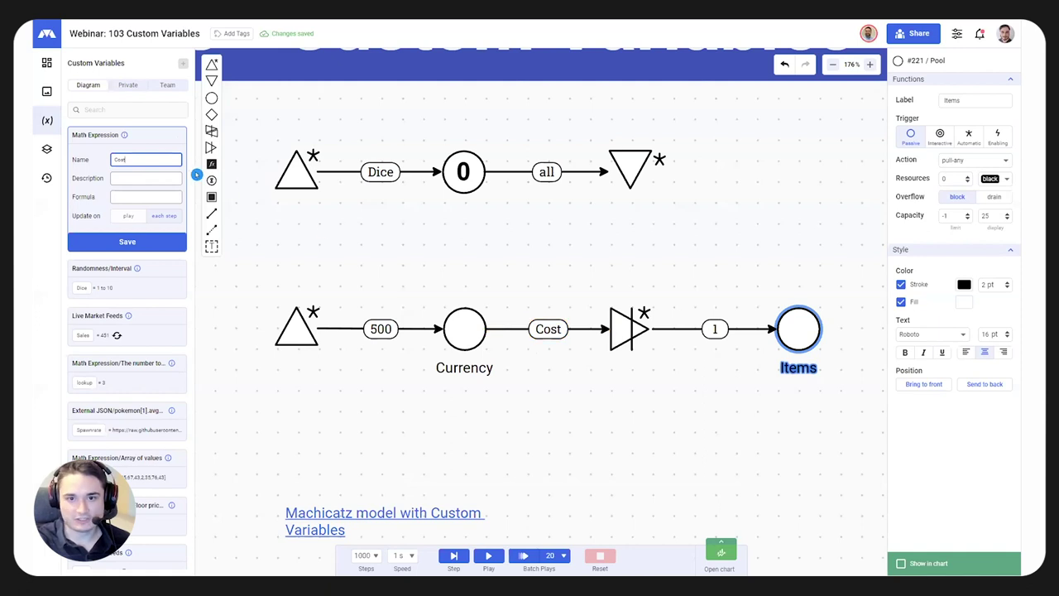
pyautogui.click(116, 178)
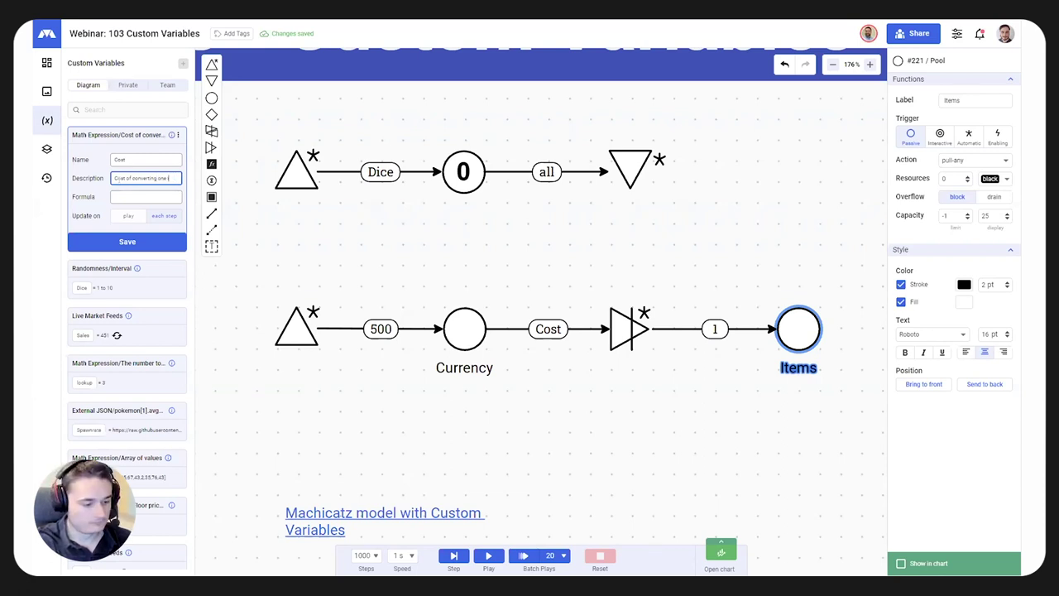
pyautogui.click(146, 197)
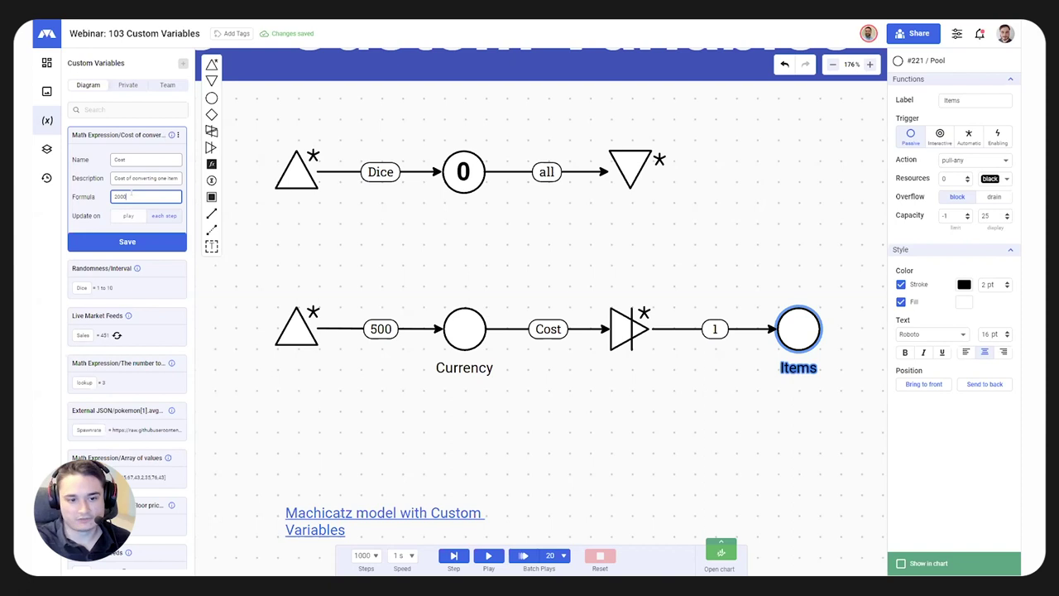
pyautogui.click(127, 242)
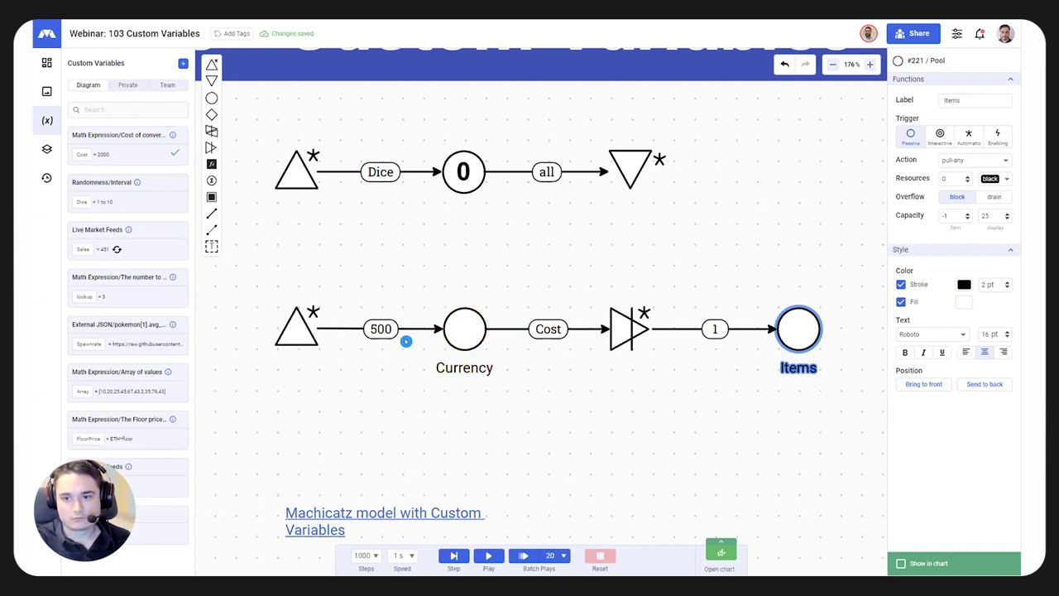
# Step: Run the simulation to check Cost converting currency into items, and reset the run
pyautogui.click(488, 555)
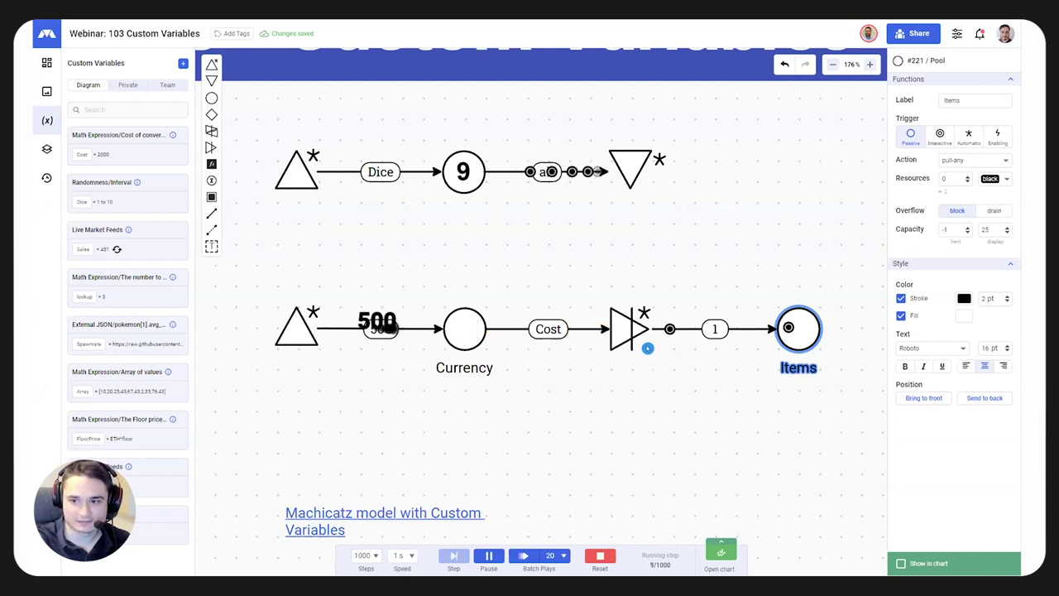
pyautogui.click(600, 556)
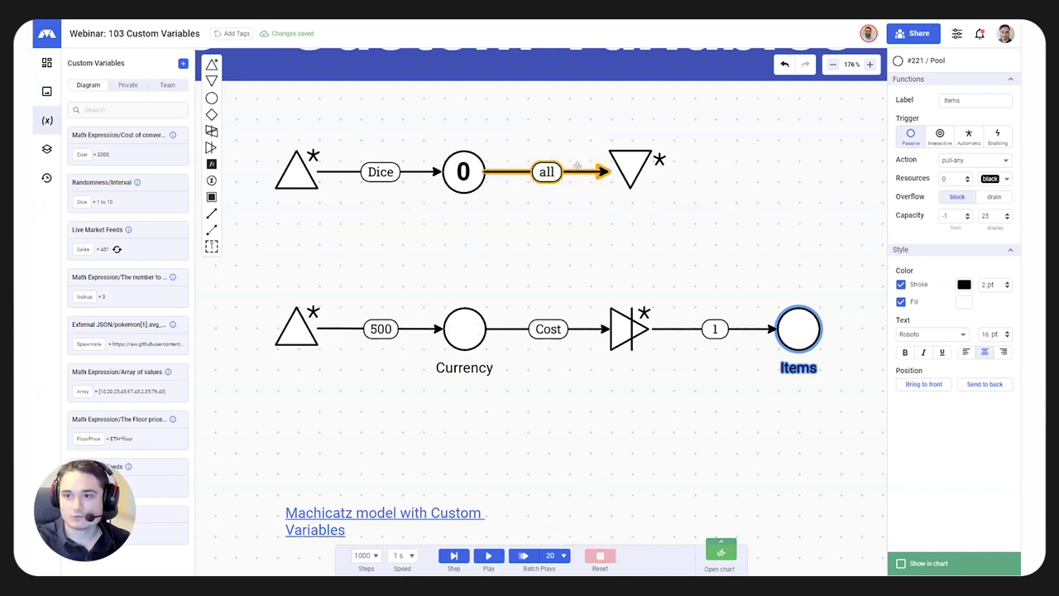
# Step: Set the all connection between the Dice pool and the drain to instant transfer, and select the Cost connection
pyautogui.click(579, 171)
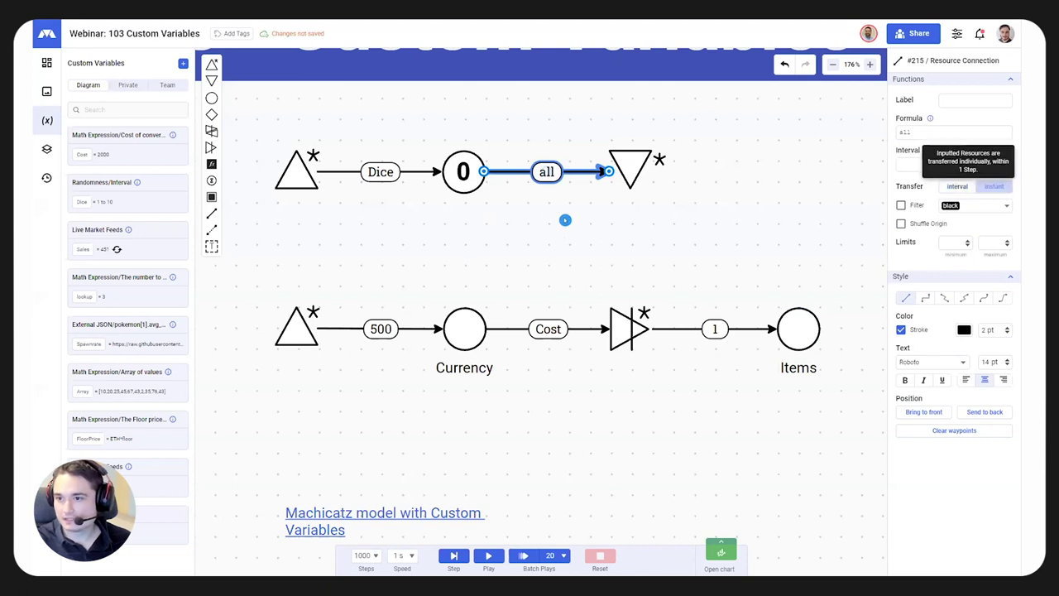
pyautogui.click(529, 225)
pyautogui.click(507, 329)
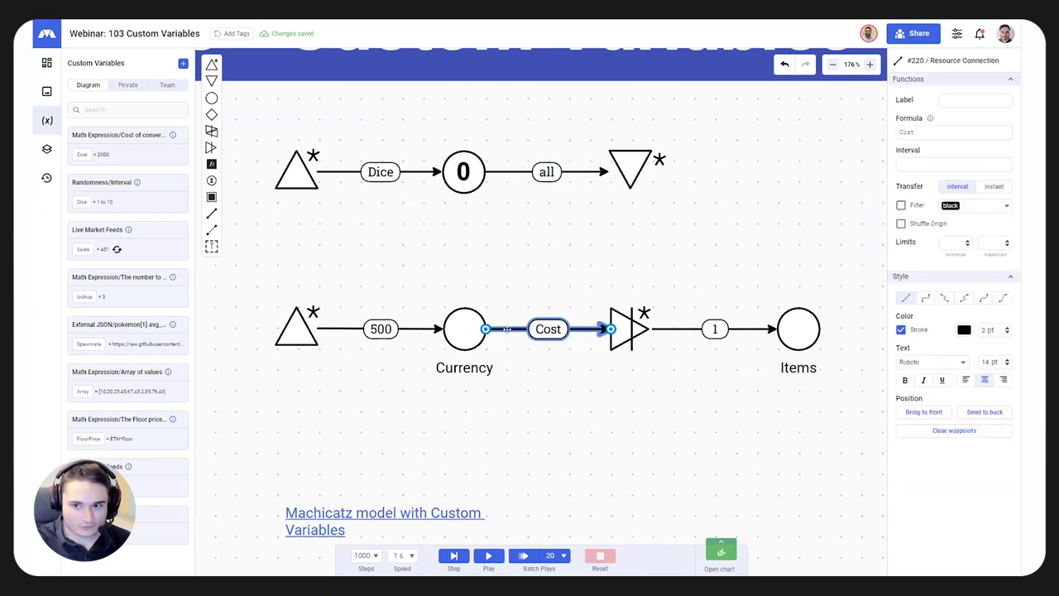
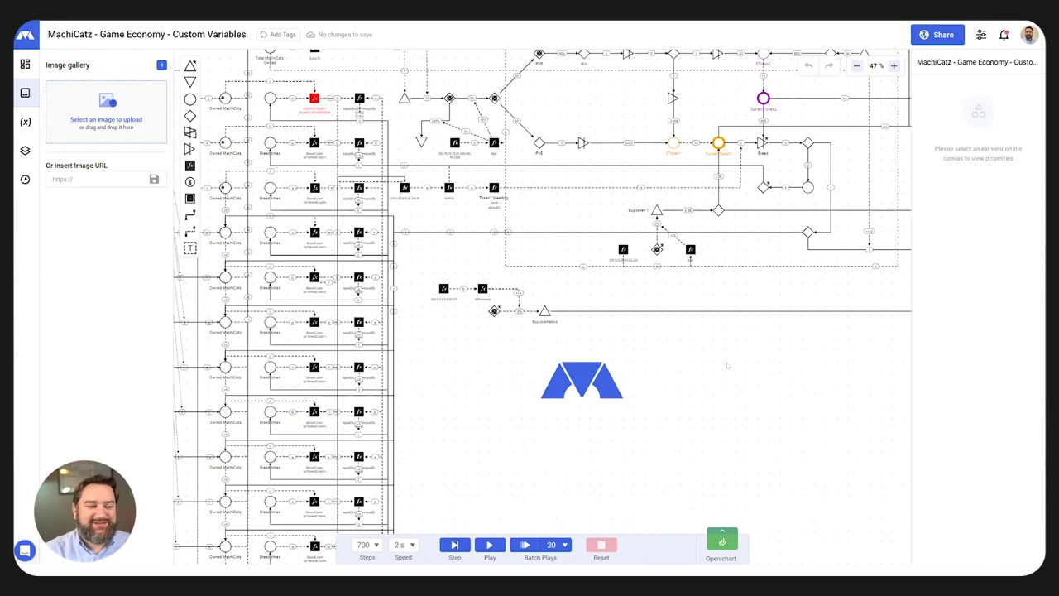
# Step: View the whole MachiCatz game economy diagram and show its custom variables
pyautogui.scroll(-3, 788, 335)
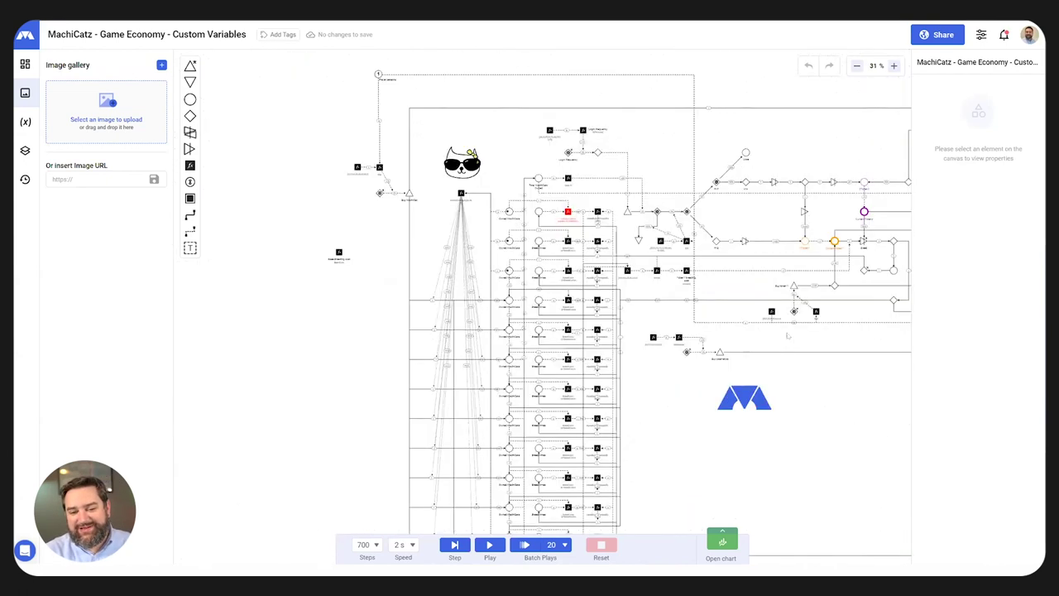
pyautogui.scroll(-3, 829, 382)
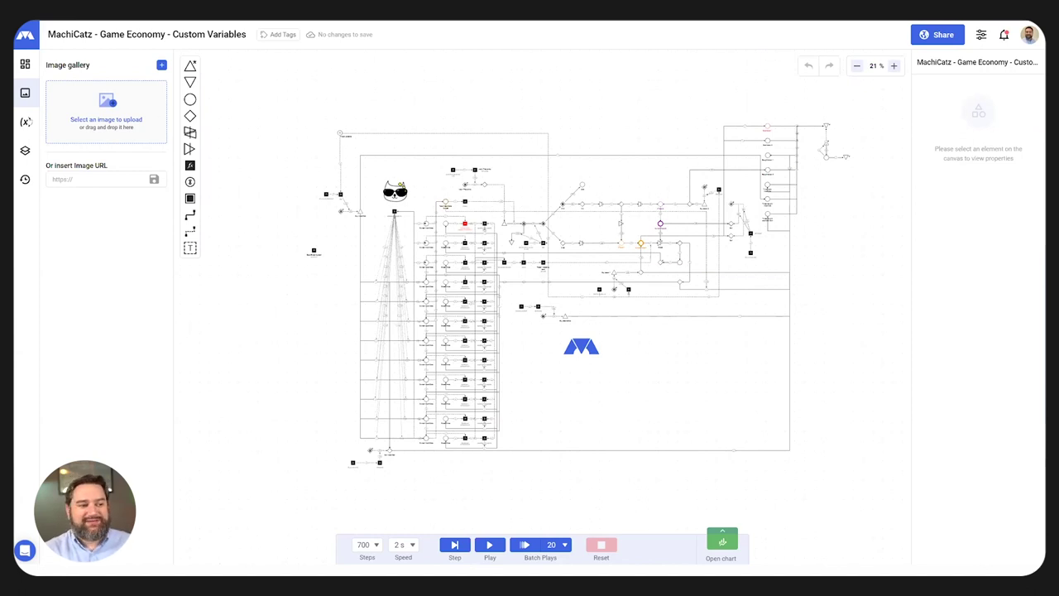
pyautogui.click(25, 122)
# Step: Inspect the Resources setting of the Player persona pool
pyautogui.scroll(10, 343, 136)
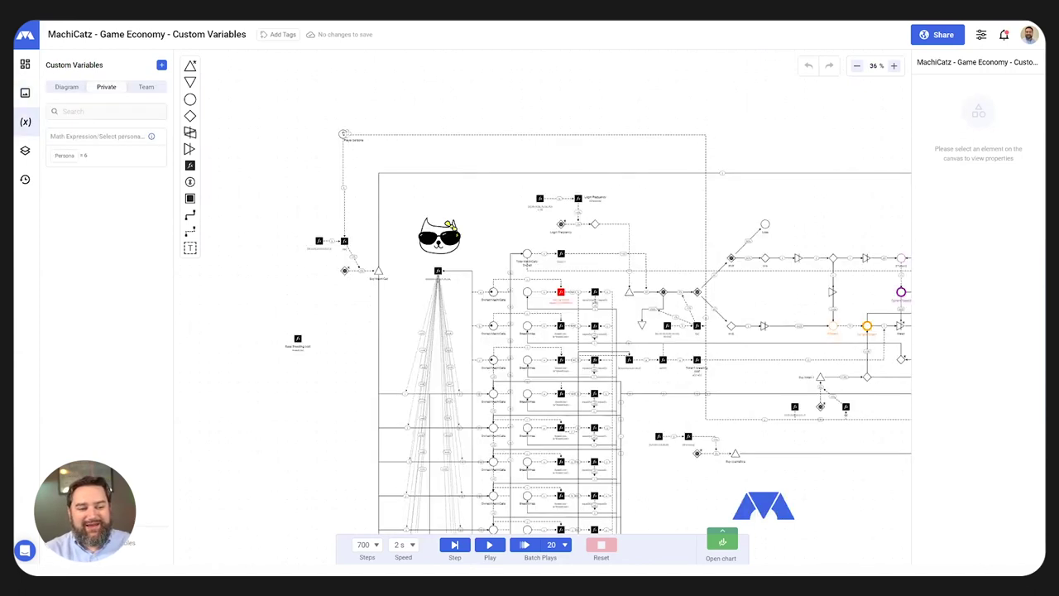
pyautogui.click(351, 141)
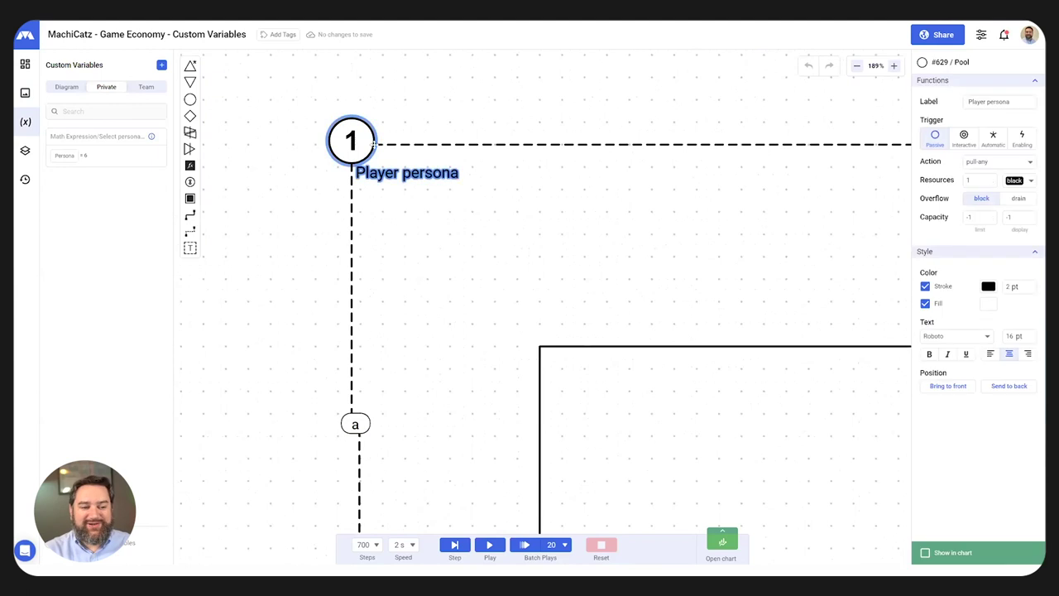
pyautogui.doubleClick(969, 180)
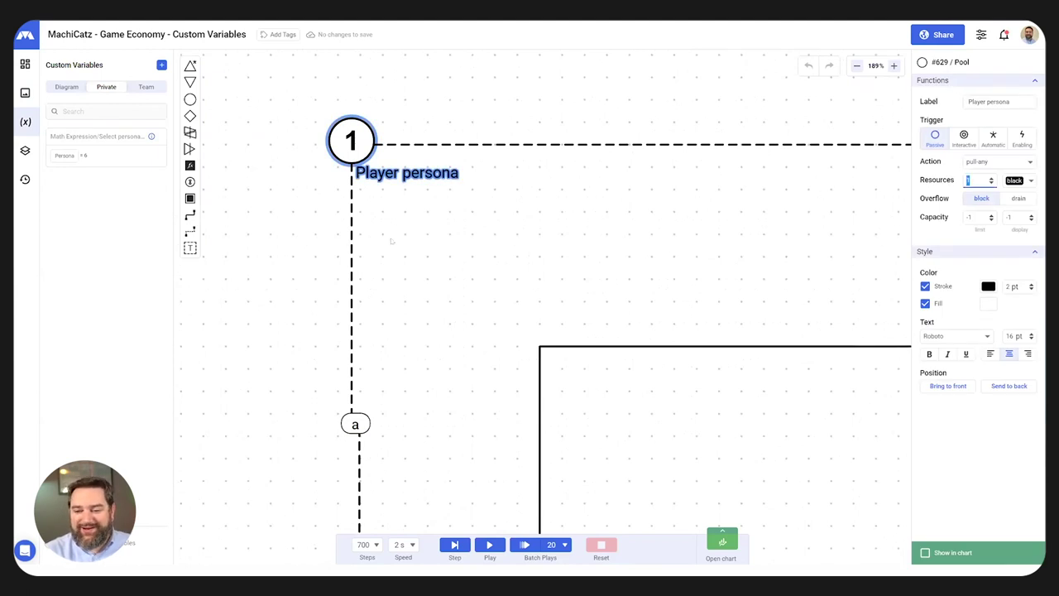
pyautogui.click(523, 252)
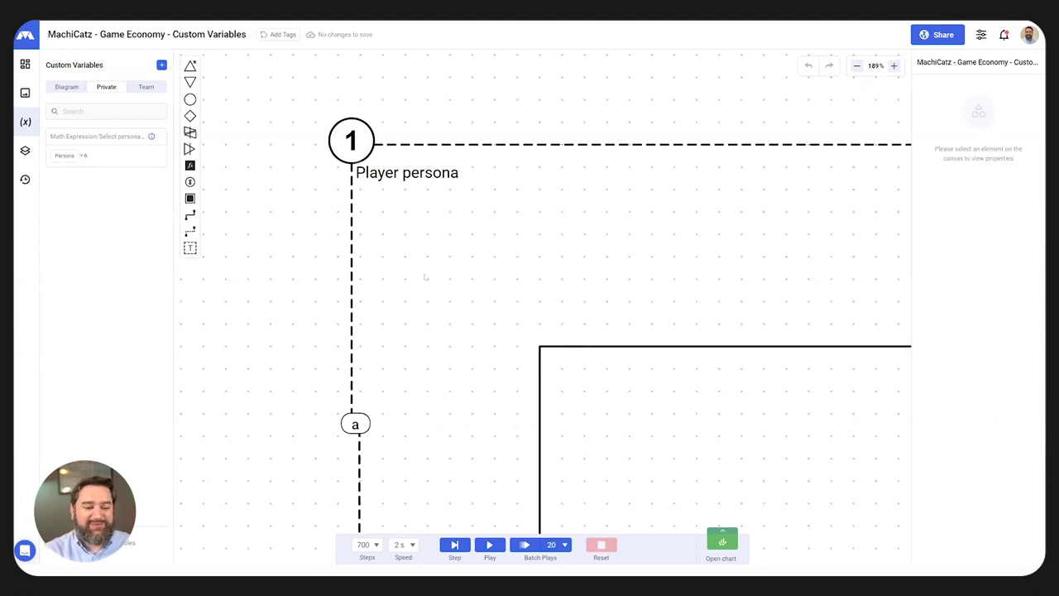
# Step: Set the Resources of the Player persona pool to 2
pyautogui.click(350, 141)
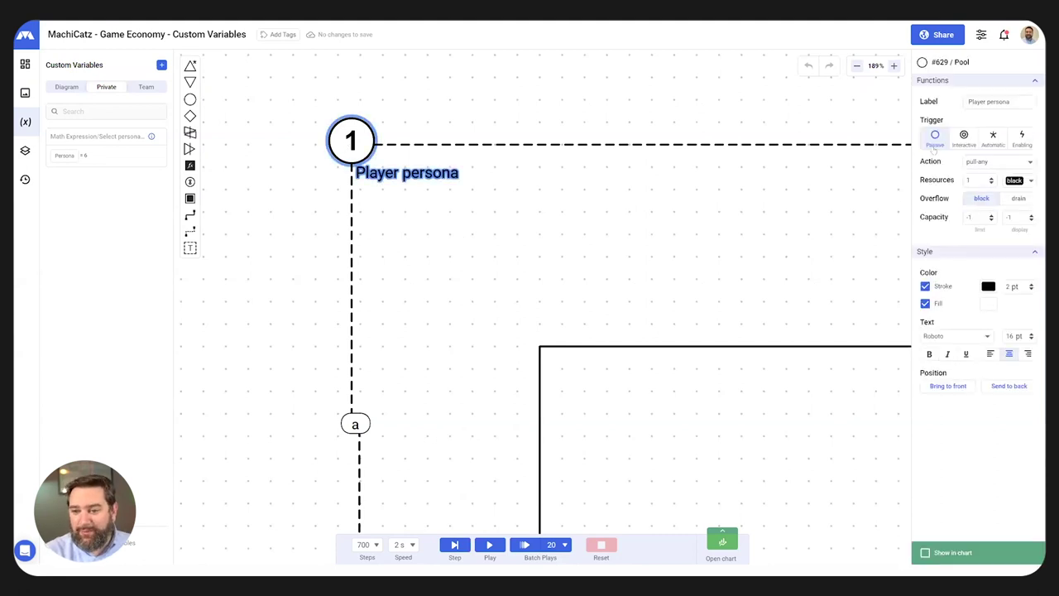
pyautogui.click(969, 180)
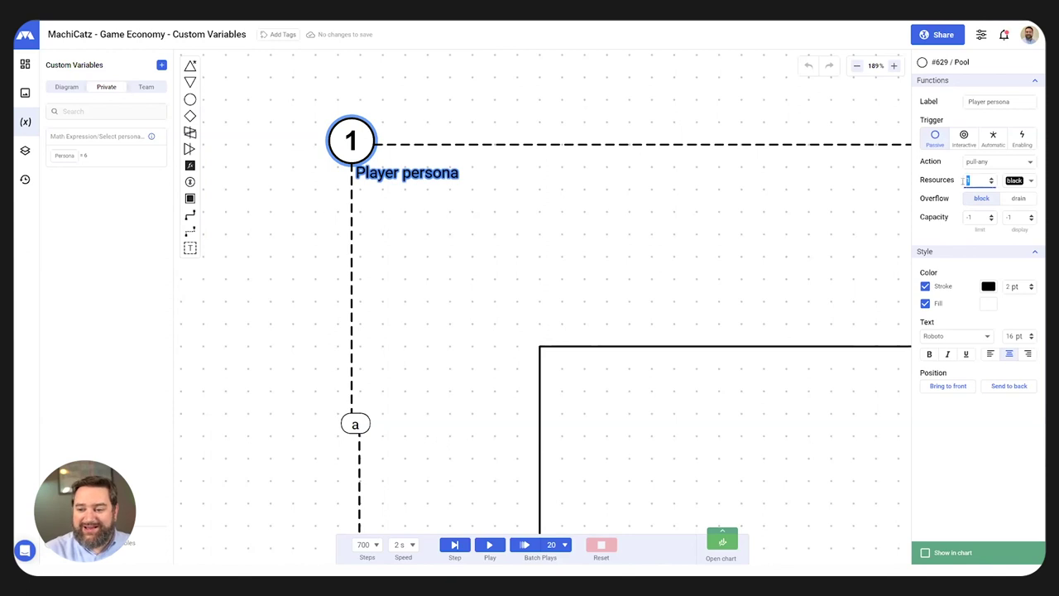
pyautogui.write('2')
pyautogui.click(952, 191)
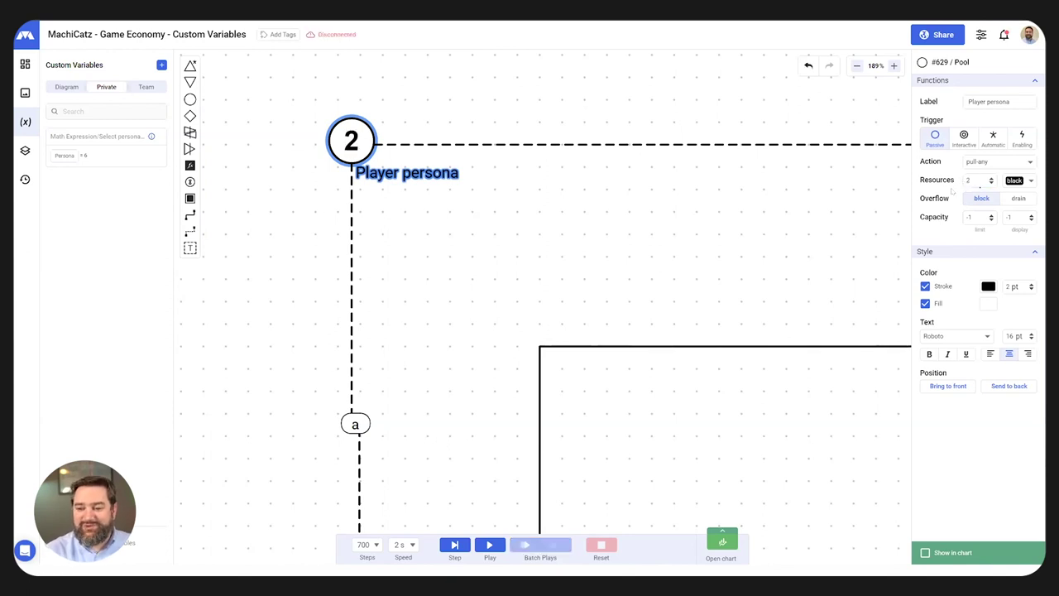
# Step: Trace the state connections from the Player persona pool to the registers that depend on it
pyautogui.scroll(-5, 503, 205)
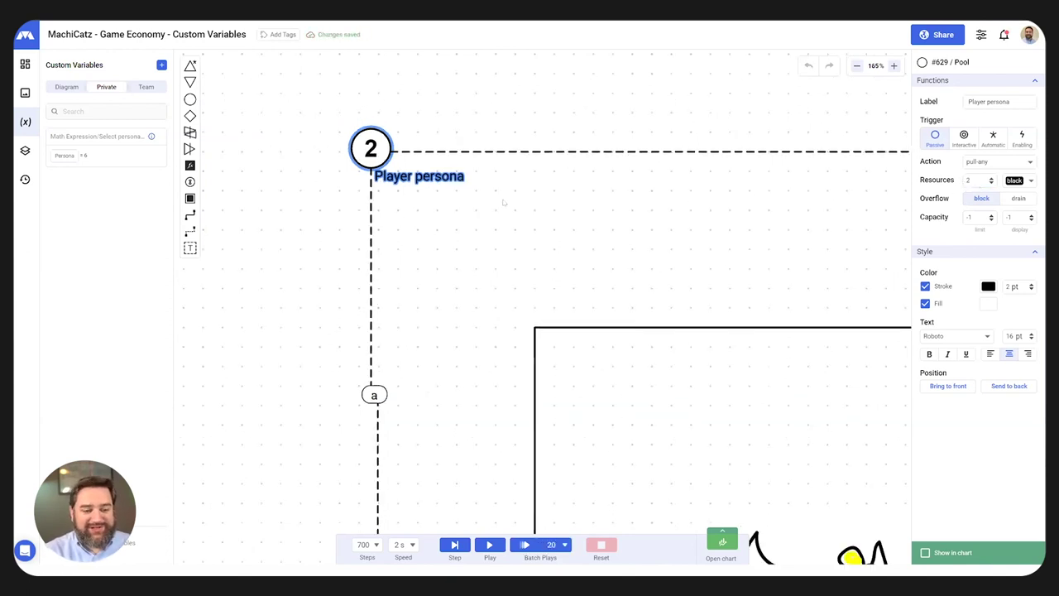
pyautogui.scroll(-1, 476, 192)
pyautogui.moveTo(446, 387); pyautogui.dragTo(484, 202)
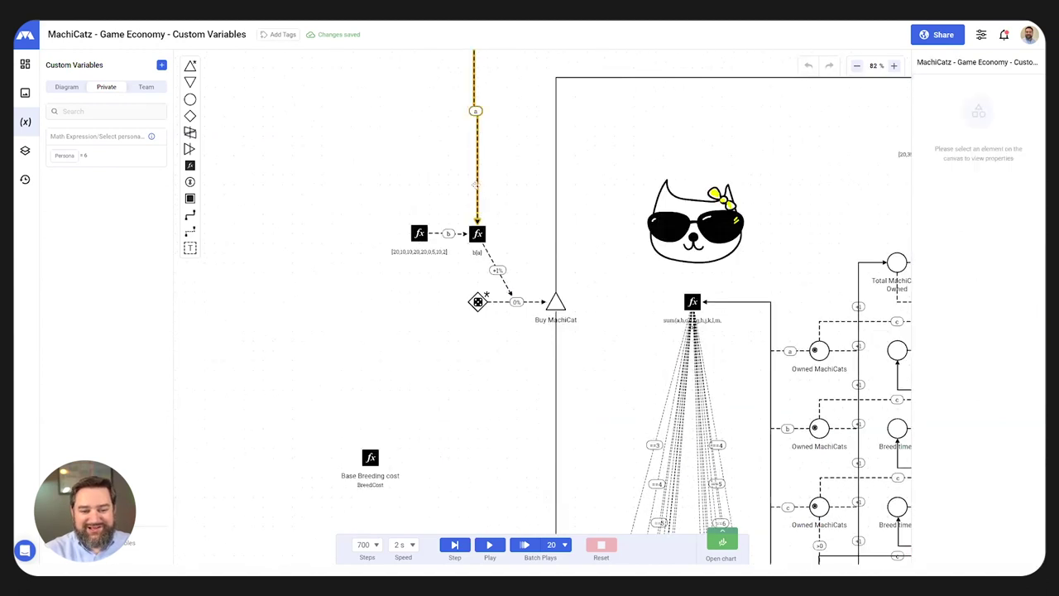
pyautogui.click(477, 194)
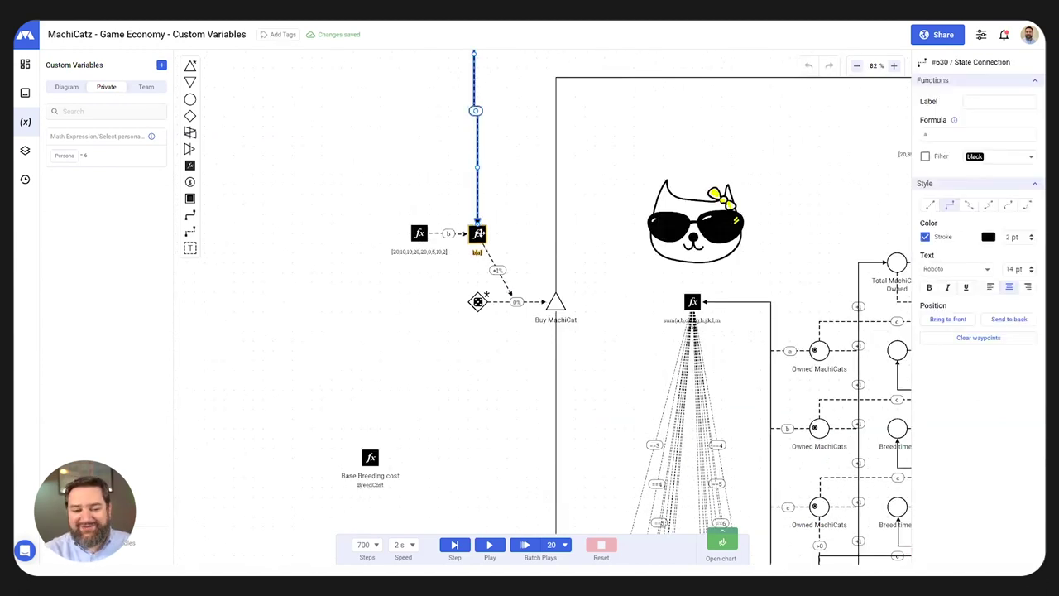
pyautogui.scroll(6, 480, 234)
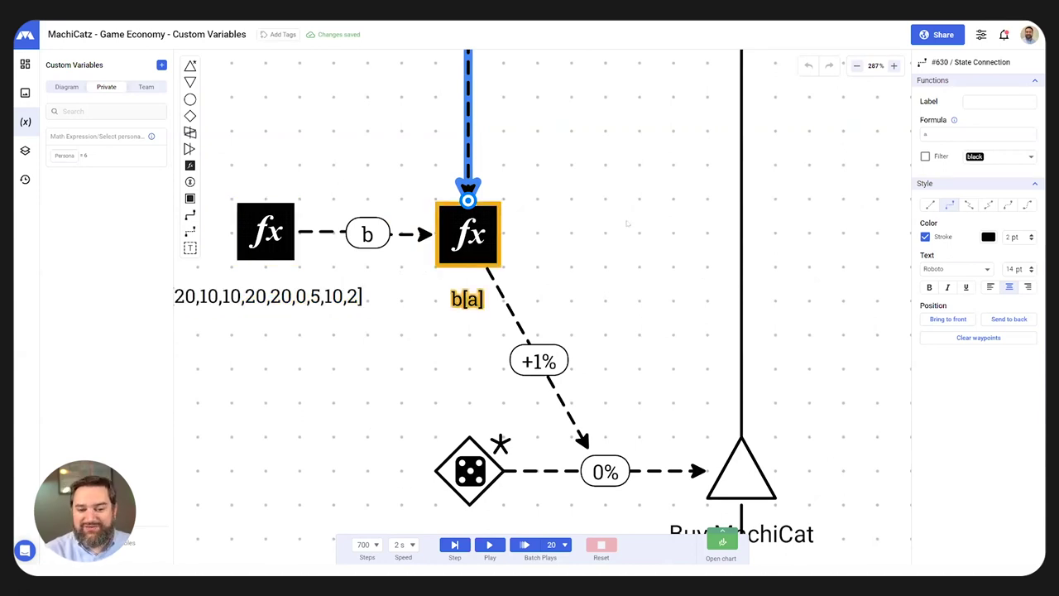
pyautogui.scroll(-3, 542, 254)
pyautogui.scroll(-8, 545, 255)
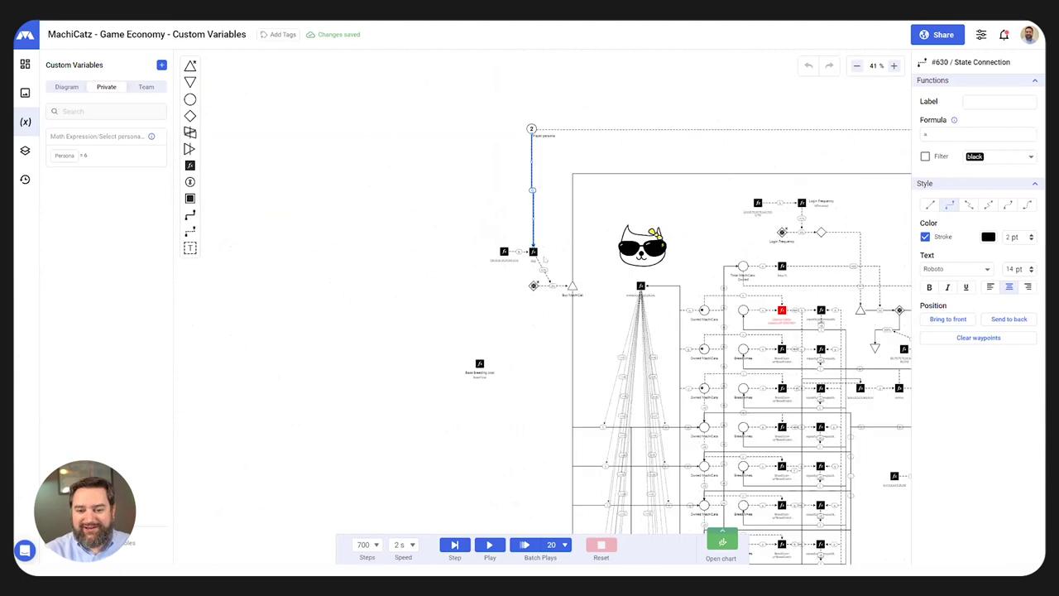
pyautogui.click(703, 172)
pyautogui.moveTo(834, 189); pyautogui.dragTo(646, 161)
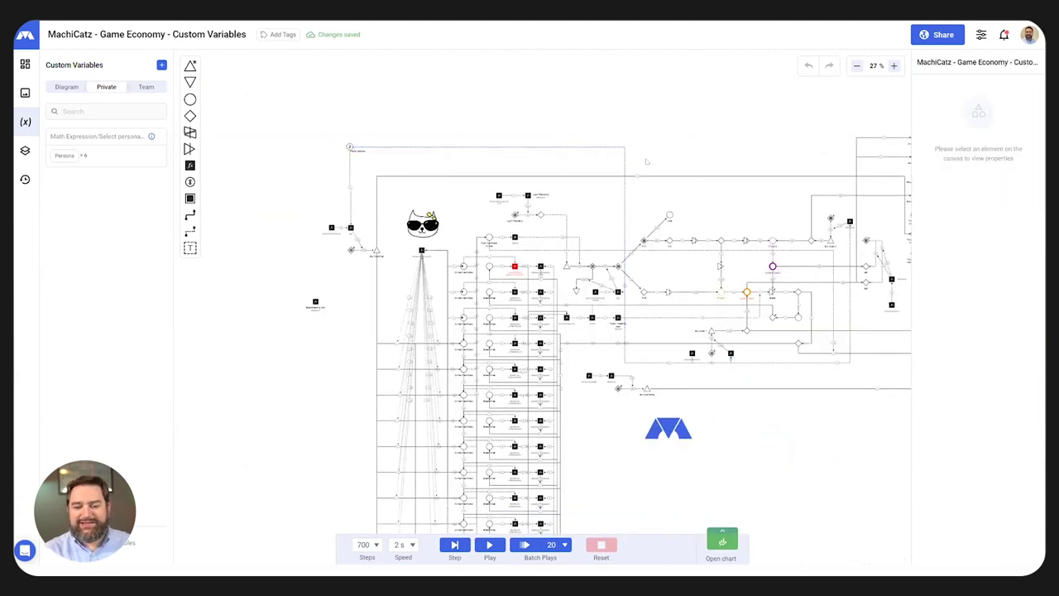
pyautogui.click(626, 162)
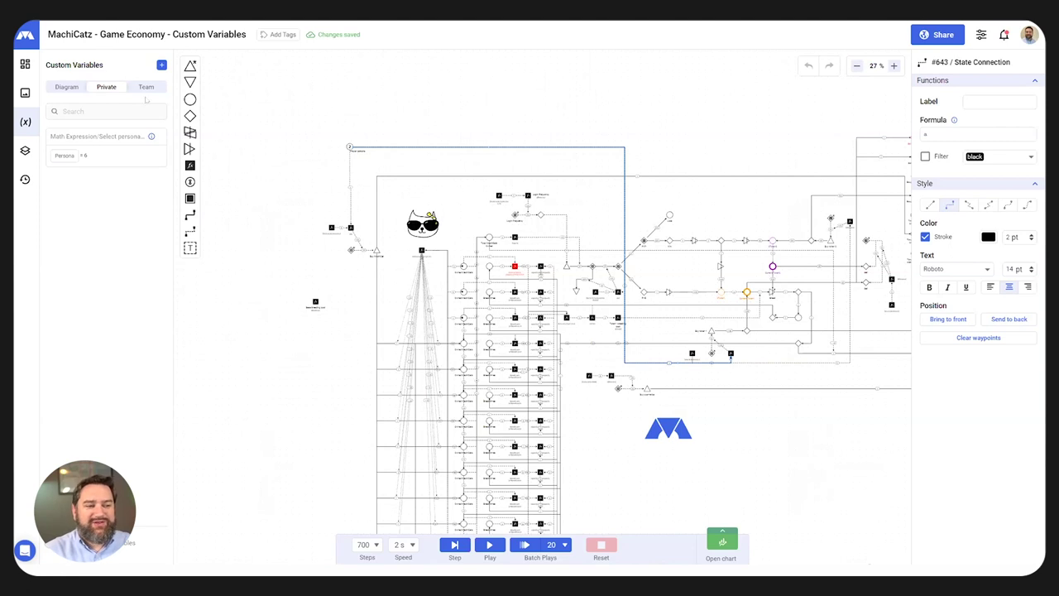
# Step: Compare the custom variables available at Diagram, Private and Team level
pyautogui.click(65, 89)
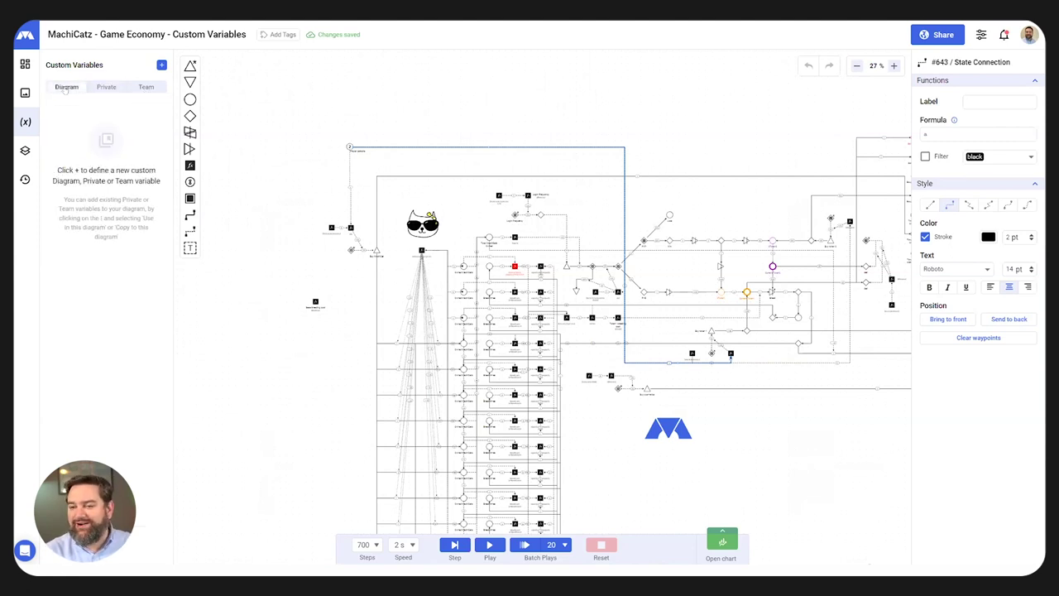
pyautogui.click(106, 87)
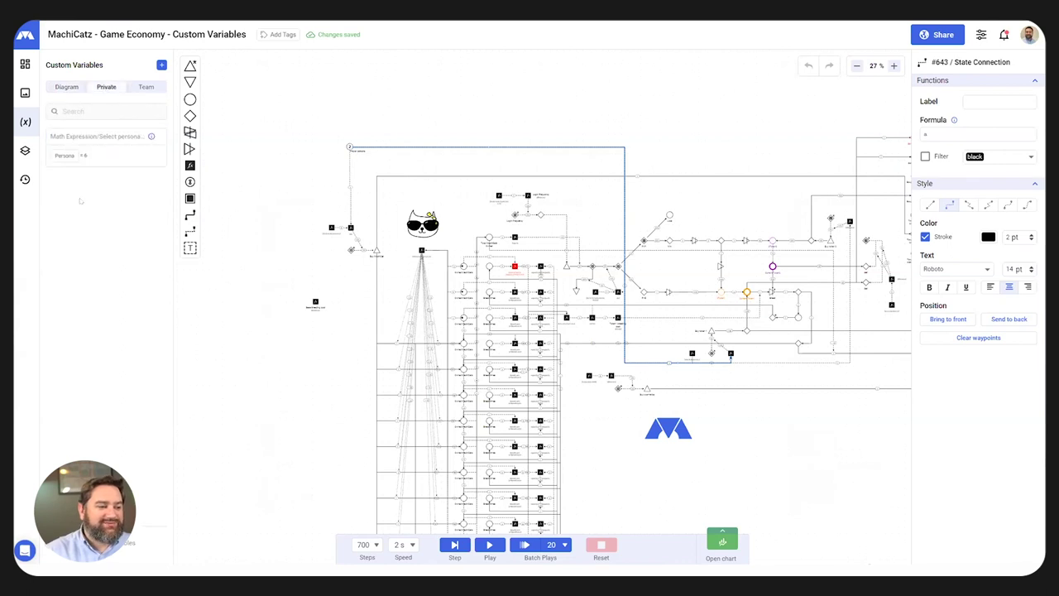
pyautogui.click(67, 87)
pyautogui.click(106, 87)
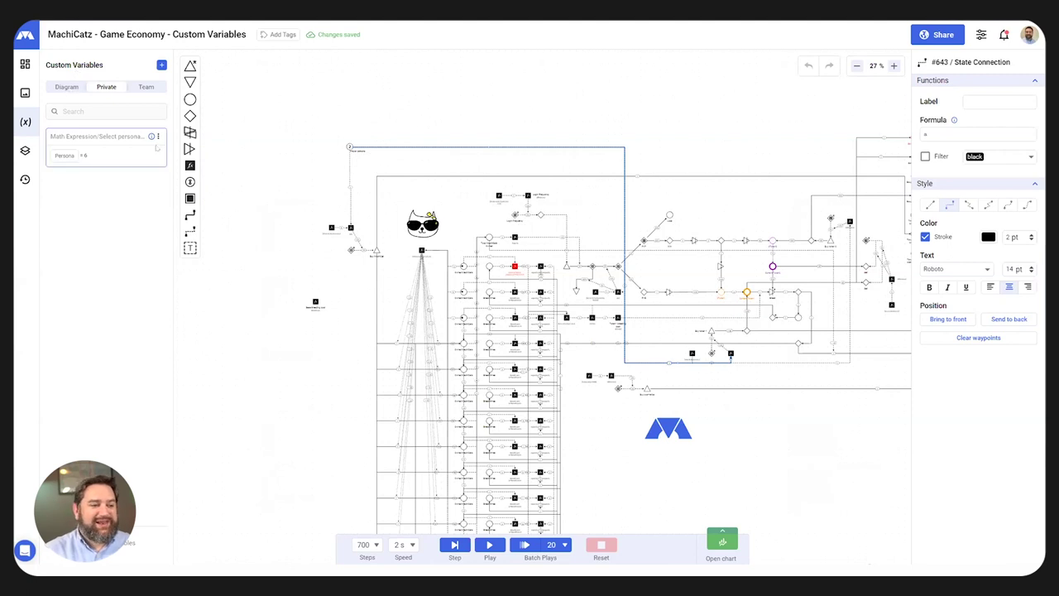
pyautogui.click(63, 91)
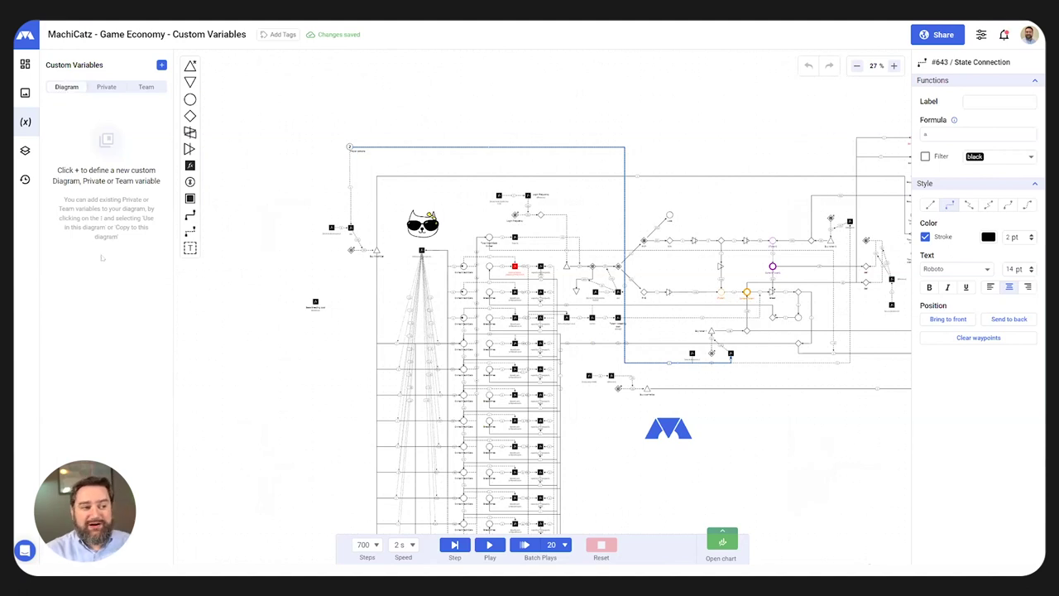
pyautogui.click(106, 88)
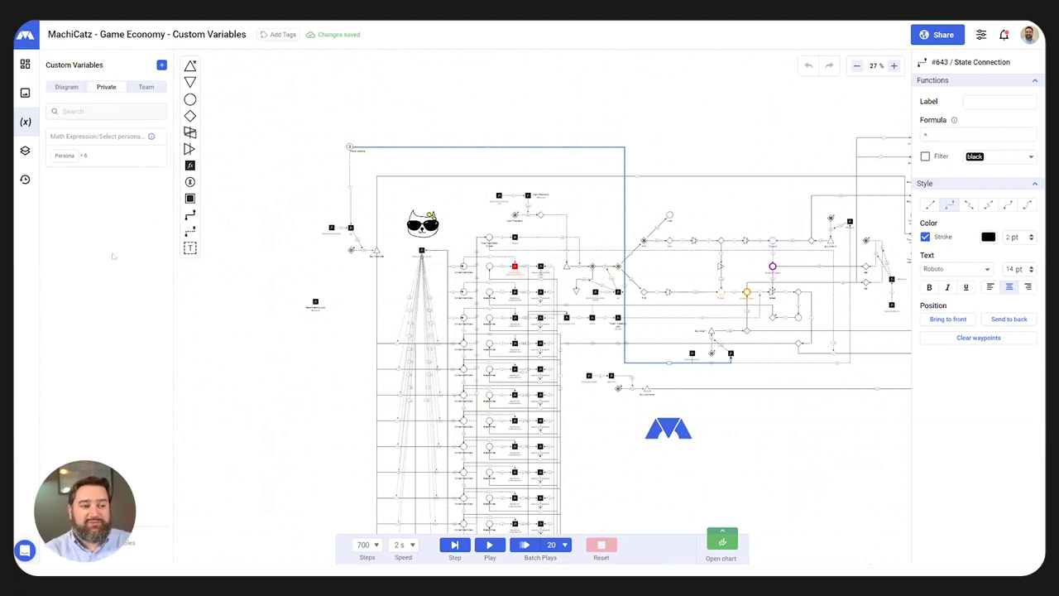
pyautogui.click(142, 87)
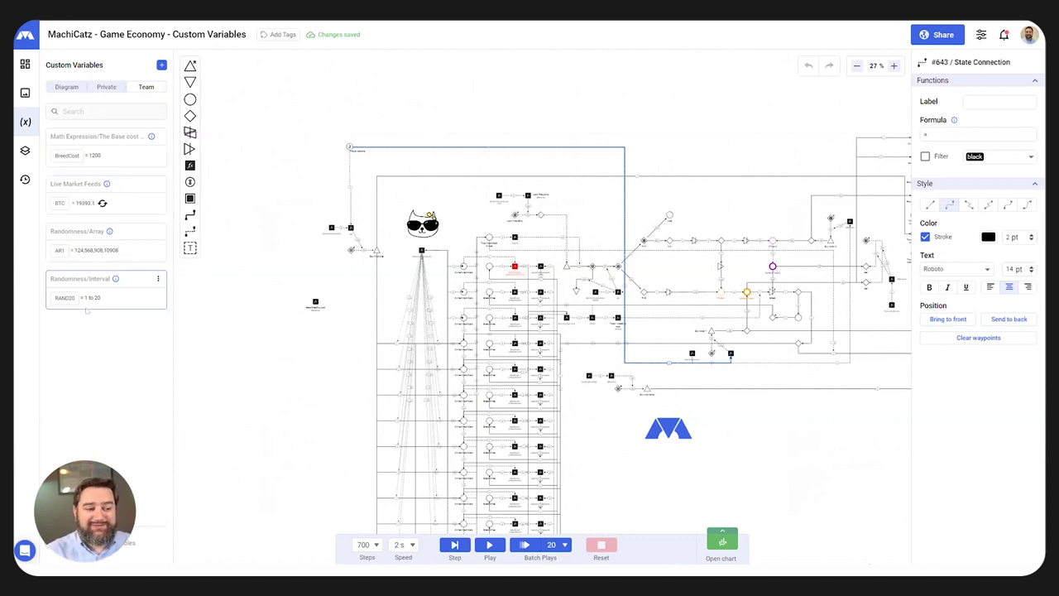
pyautogui.click(106, 87)
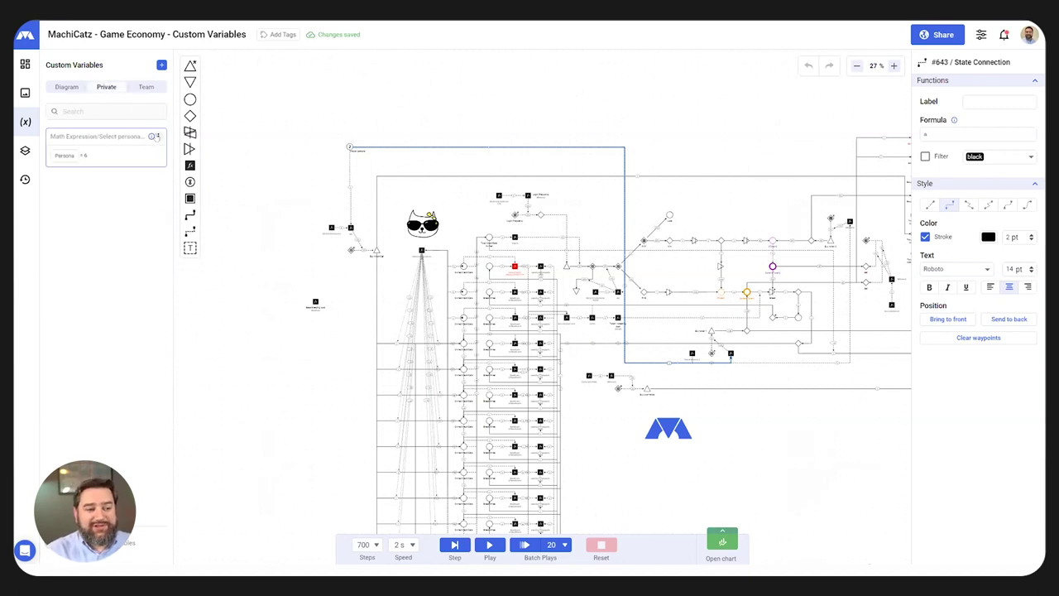
# Step: Copy the private Persona variable to this diagram and show it among the diagram's variables
pyautogui.click(157, 136)
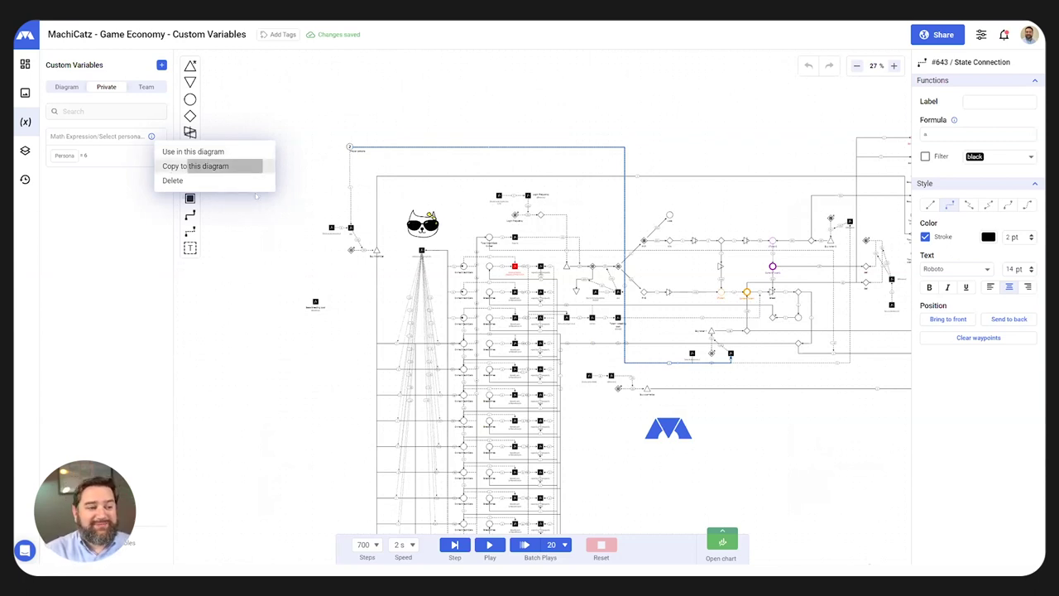
pyautogui.click(234, 167)
pyautogui.click(115, 87)
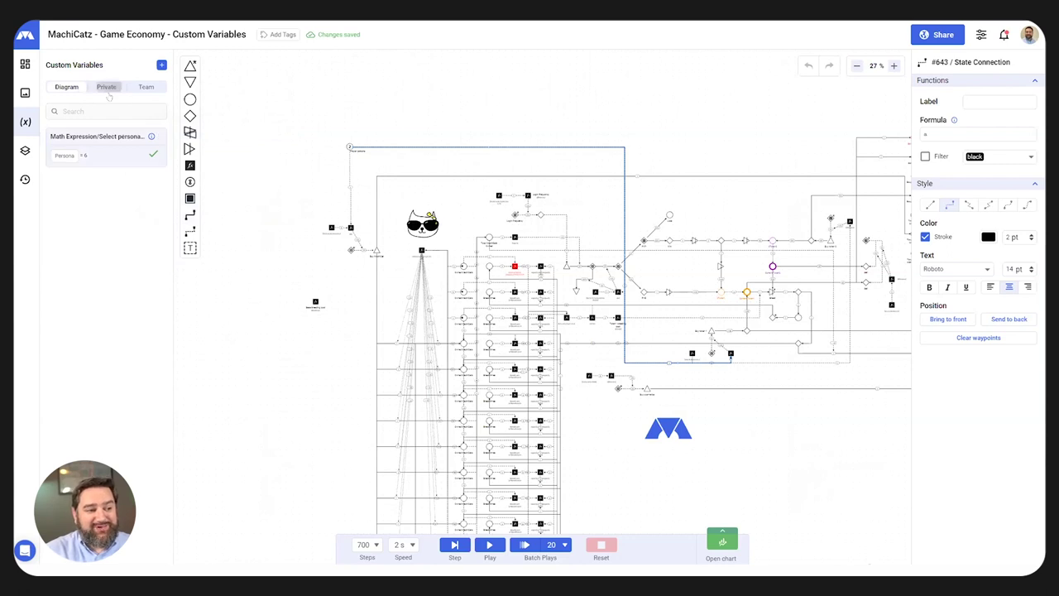
pyautogui.click(67, 87)
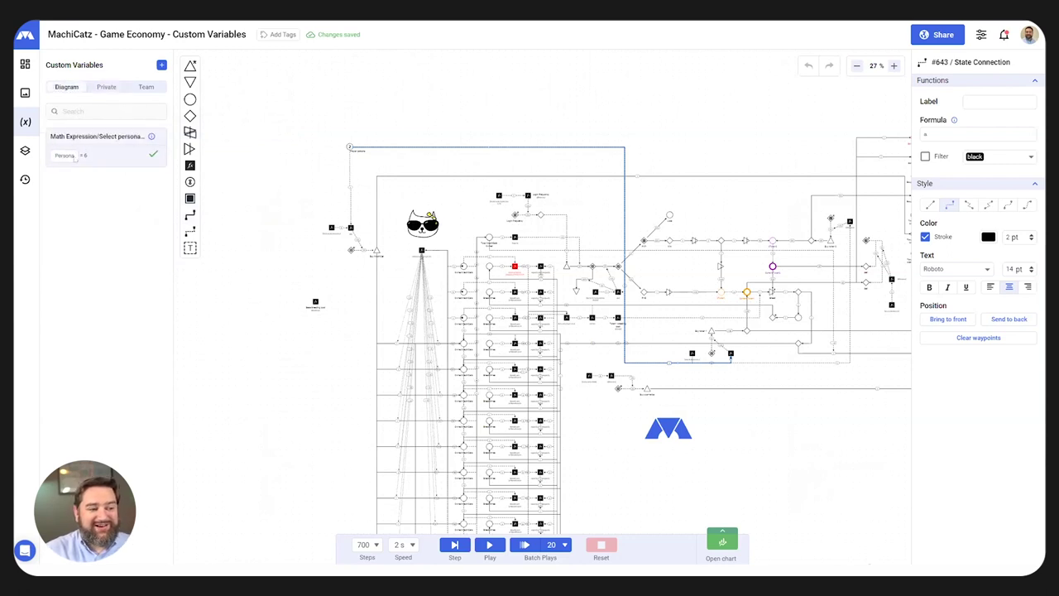
# Step: Change the formula of the register driving Buy MachiCat to b[Persona] and delete its state connection from the Player persona pool
pyautogui.click(113, 142)
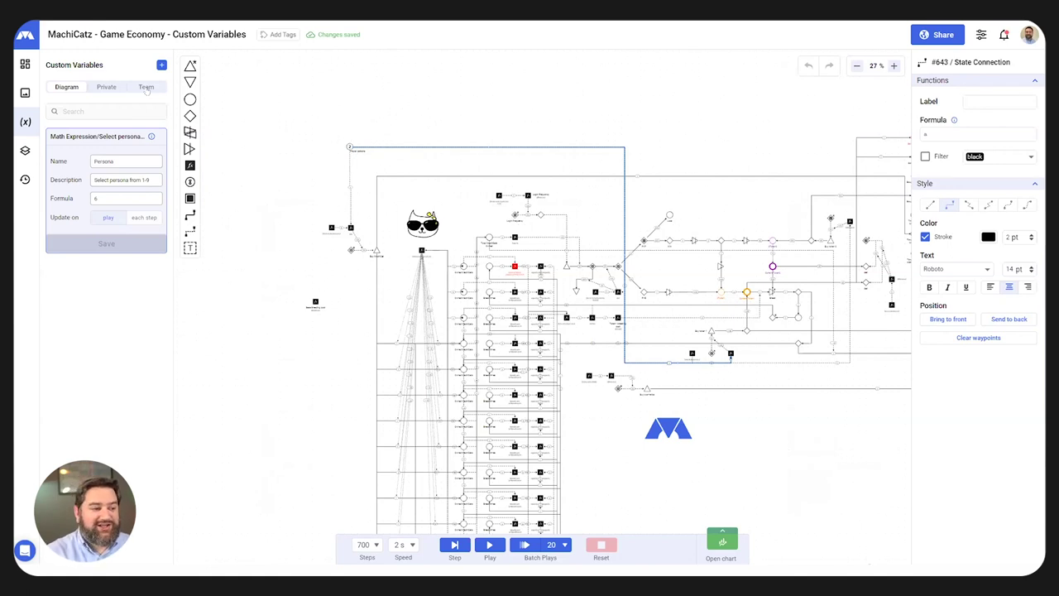
pyautogui.click(348, 146)
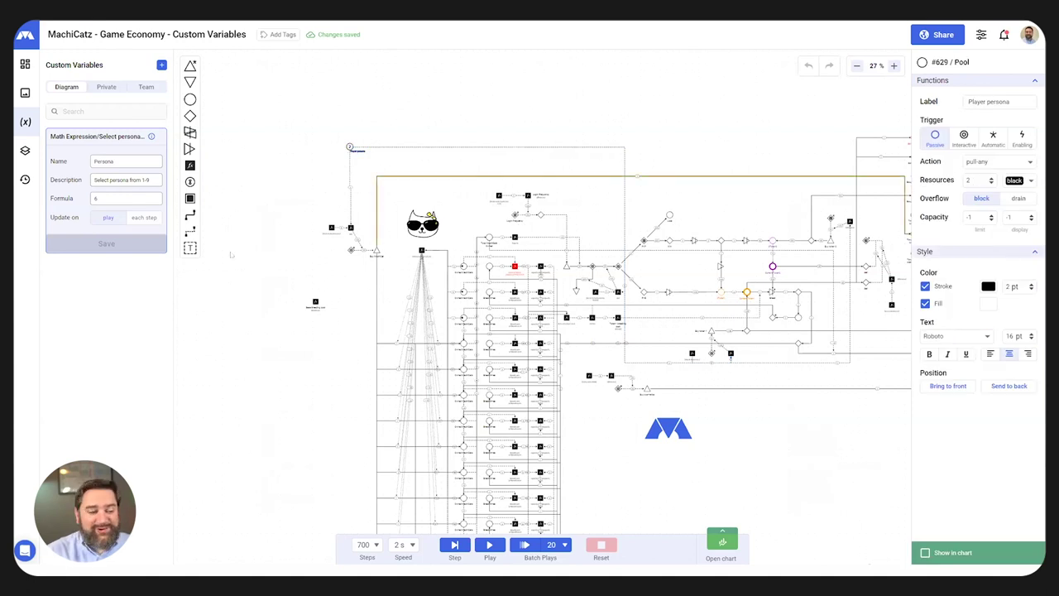
pyautogui.moveTo(157, 162); pyautogui.dragTo(88, 164)
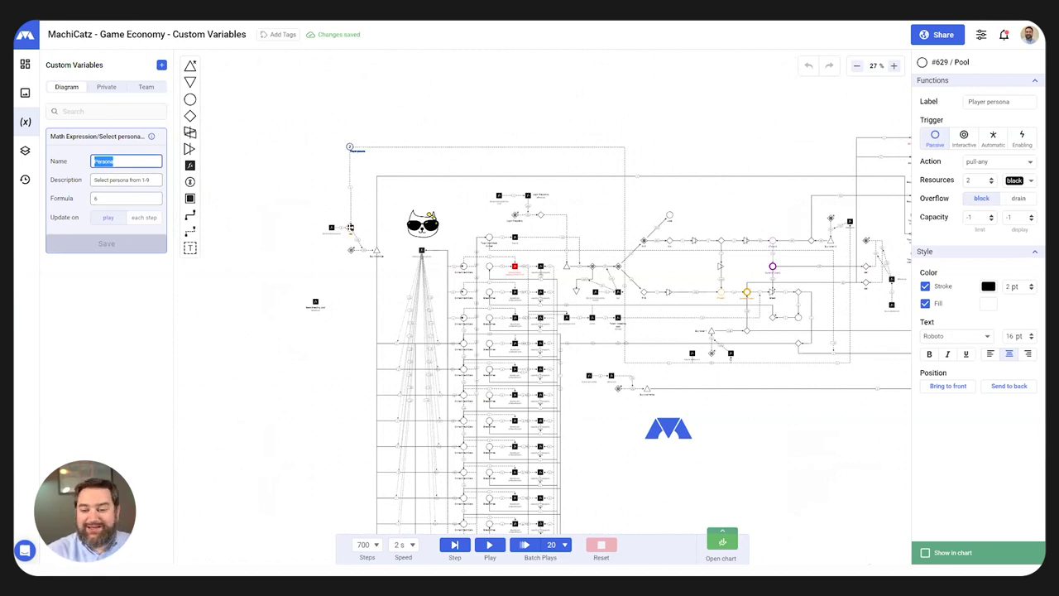
pyautogui.click(350, 228)
pyautogui.doubleClick(933, 135)
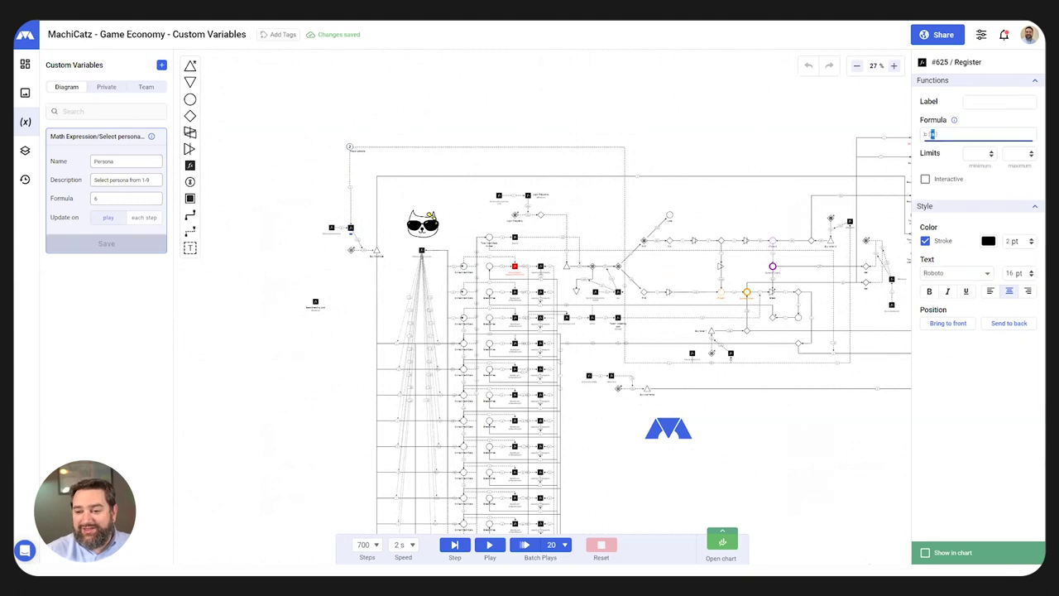
pyautogui.hotkey('ctrl', 'v')
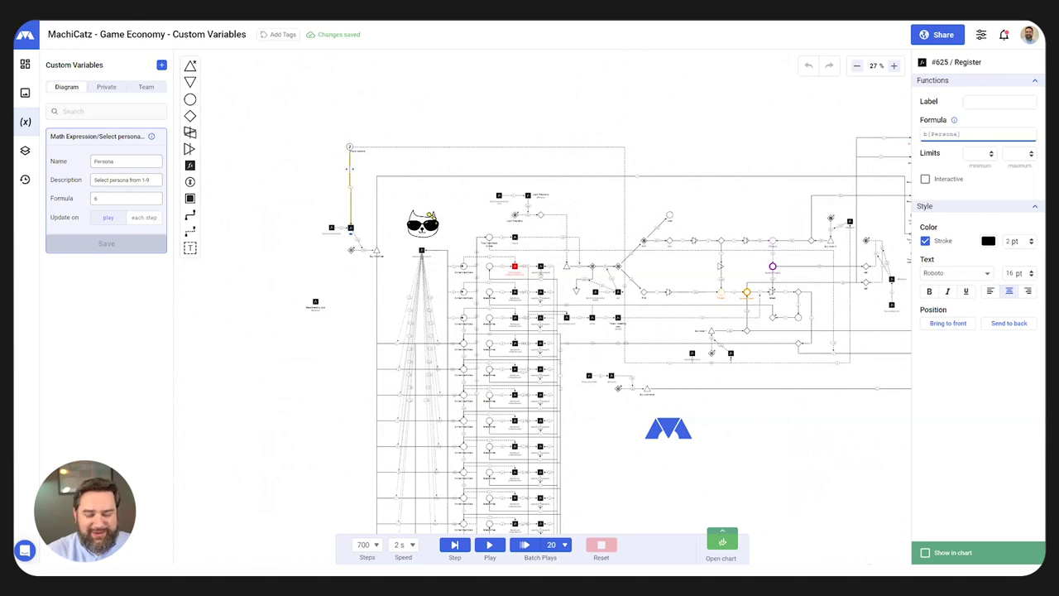
pyautogui.click(350, 190)
pyautogui.press('Delete')
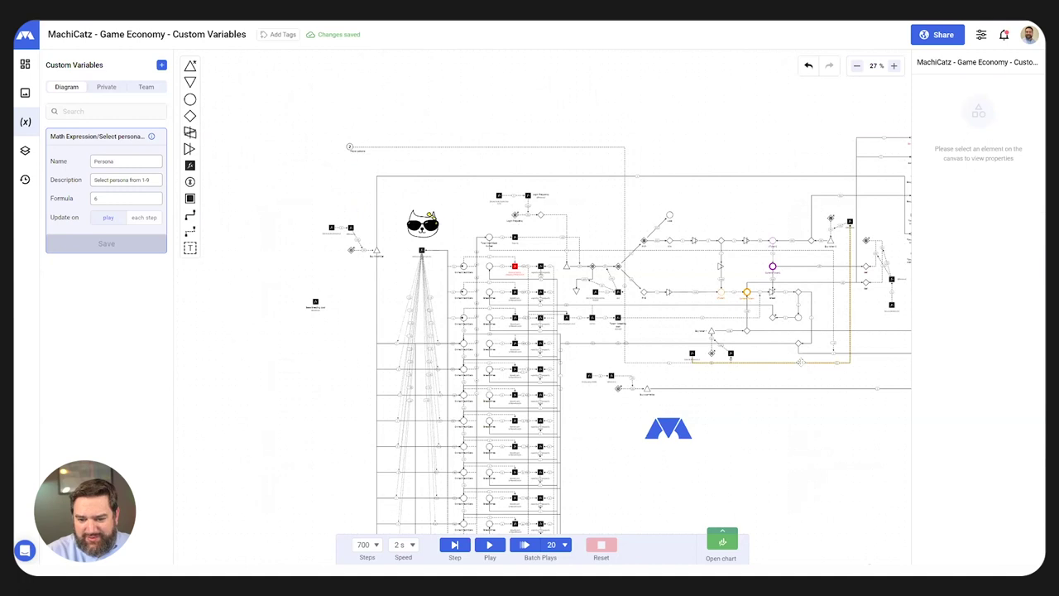
# Step: Change the formula of the register driving Buy token 1 to b[Persona] and delete its state connection from the Player persona pool
pyautogui.click(699, 359)
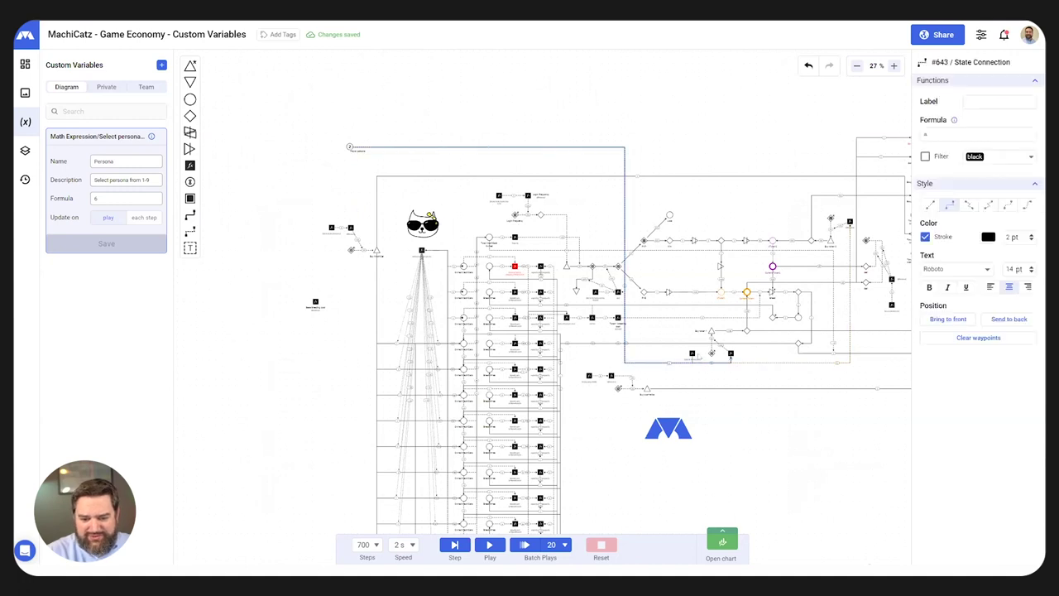
pyautogui.scroll(10, 701, 364)
pyautogui.click(658, 330)
pyautogui.doubleClick(933, 134)
pyautogui.write('Persona')
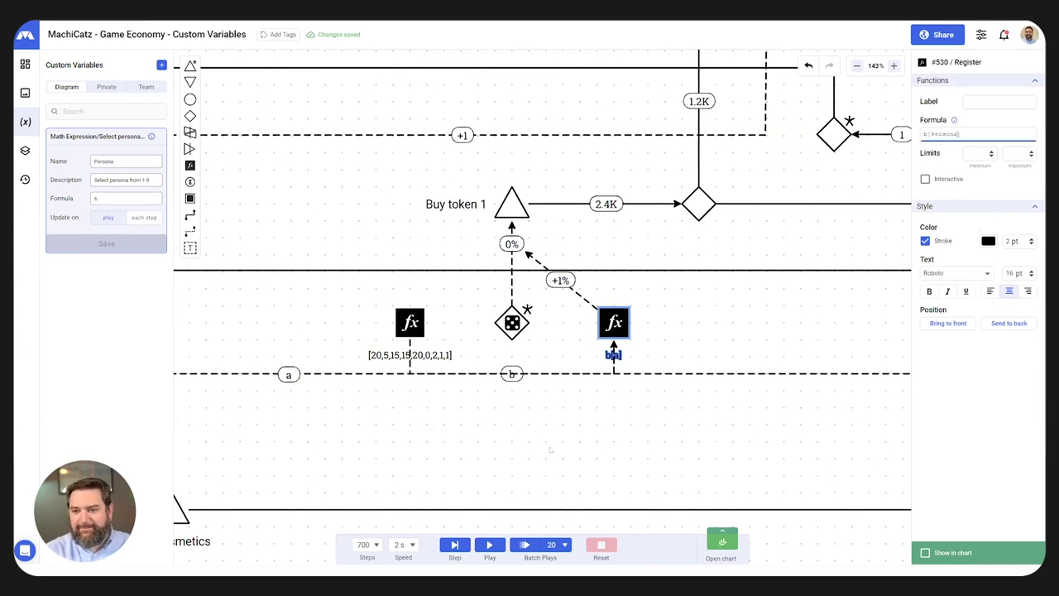
pyautogui.click(349, 374)
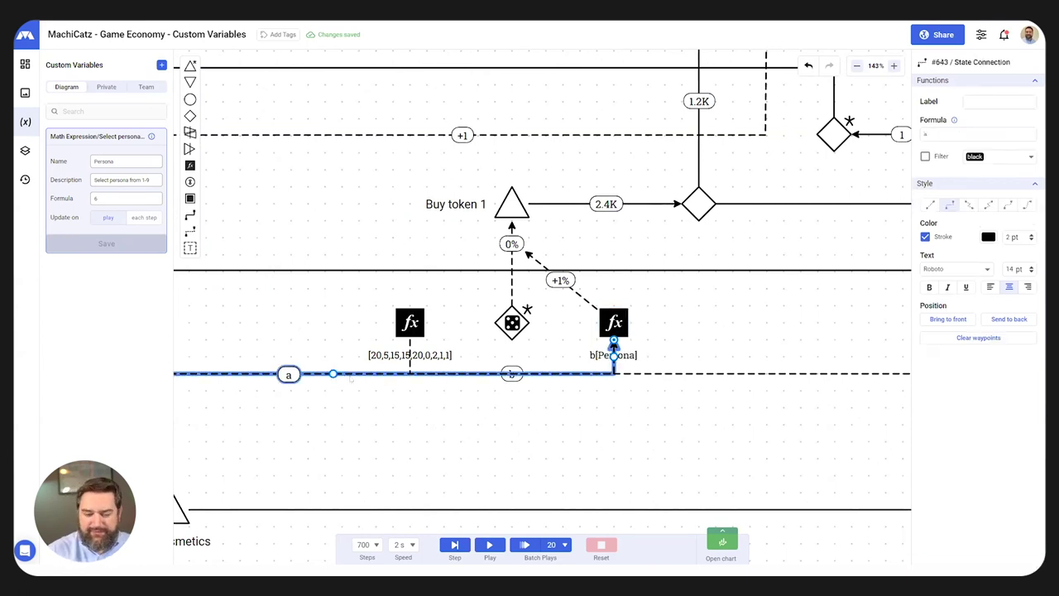
pyautogui.press('Delete')
# Step: Change the b[a] register feeding the gates before PVP and PVE to b[Persona] and delete its connection from the Player persona pool
pyautogui.scroll(-10, 609, 305)
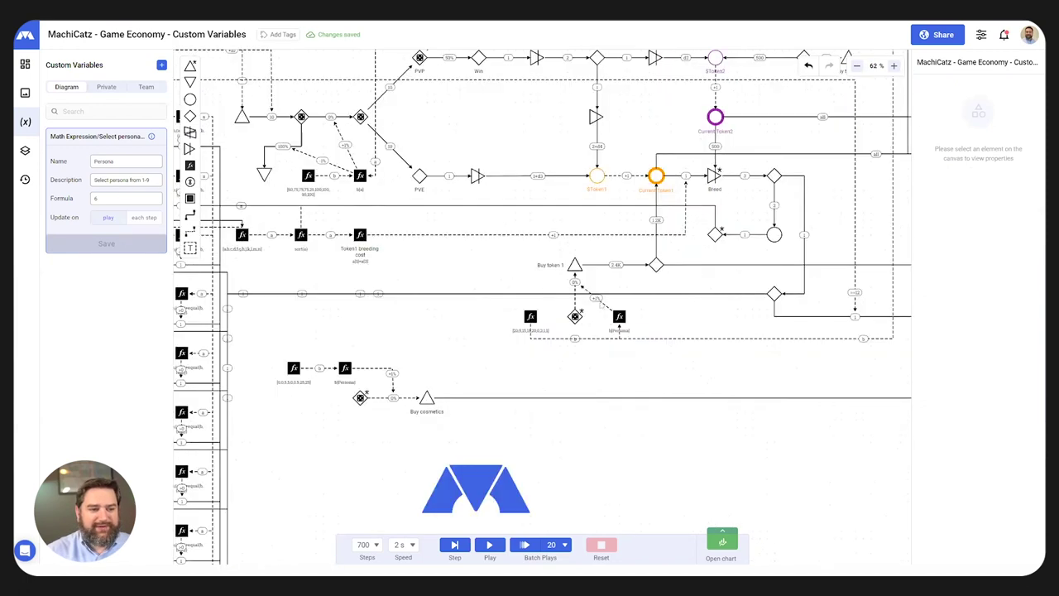
pyautogui.moveTo(502, 95); pyautogui.dragTo(604, 171)
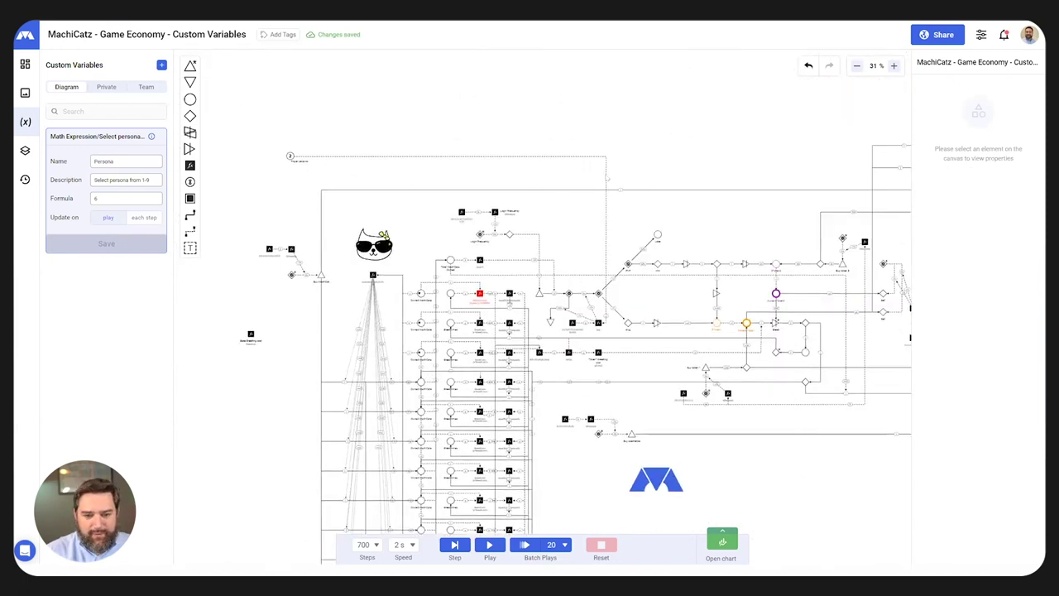
pyautogui.click(605, 171)
pyautogui.scroll(7, 605, 170)
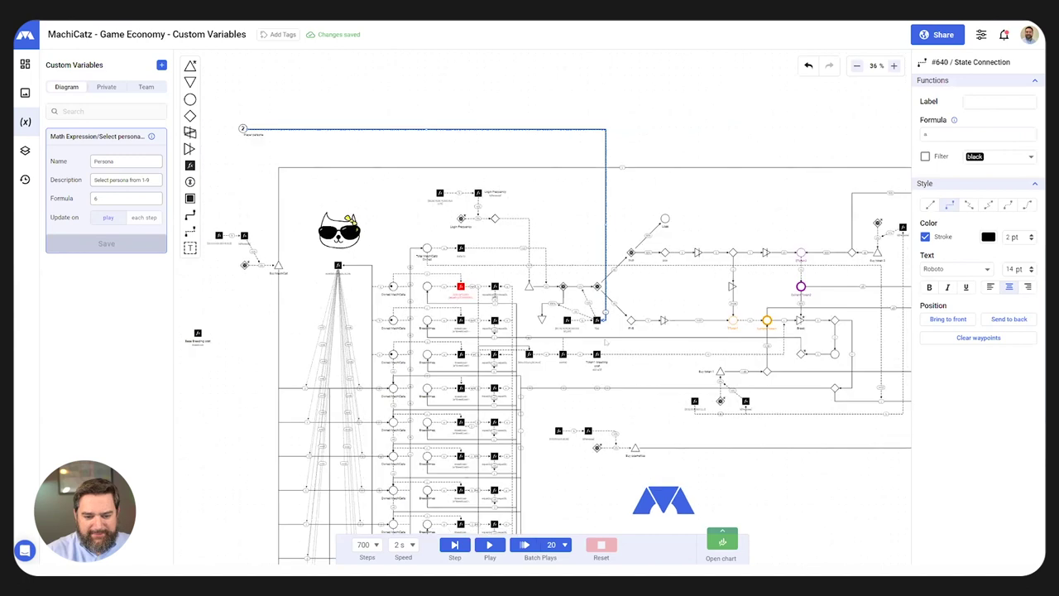
pyautogui.click(584, 287)
pyautogui.doubleClick(932, 134)
pyautogui.write('Persona')
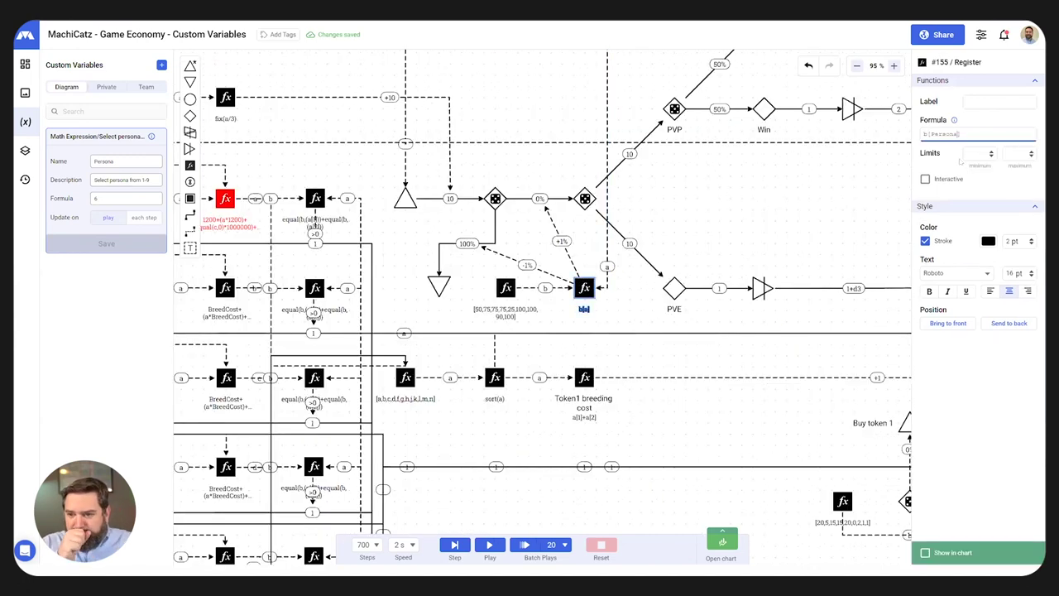
pyautogui.scroll(-5, 543, 306)
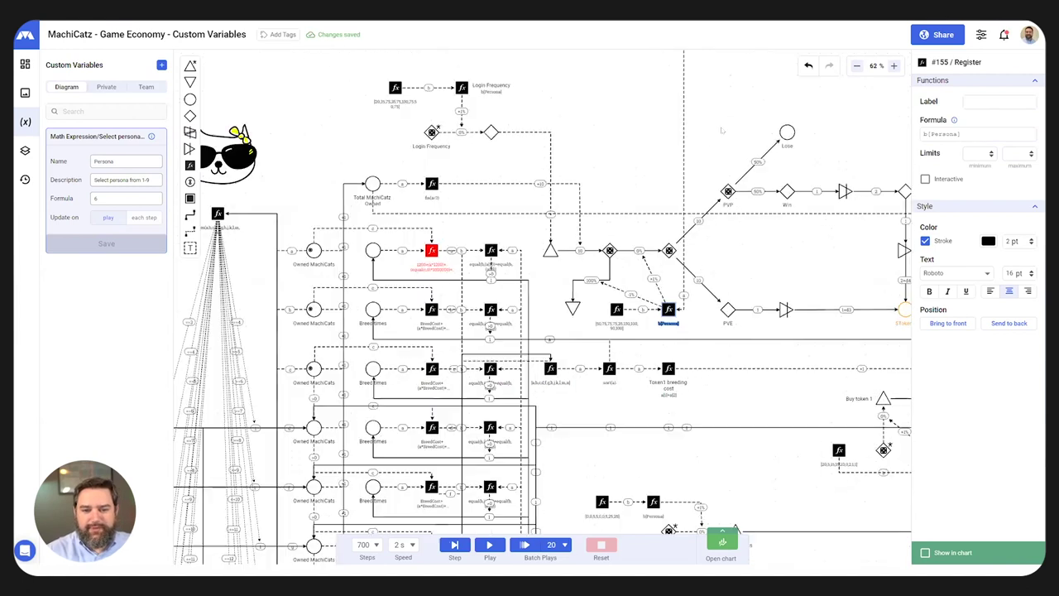
pyautogui.click(734, 109)
pyautogui.press('Delete')
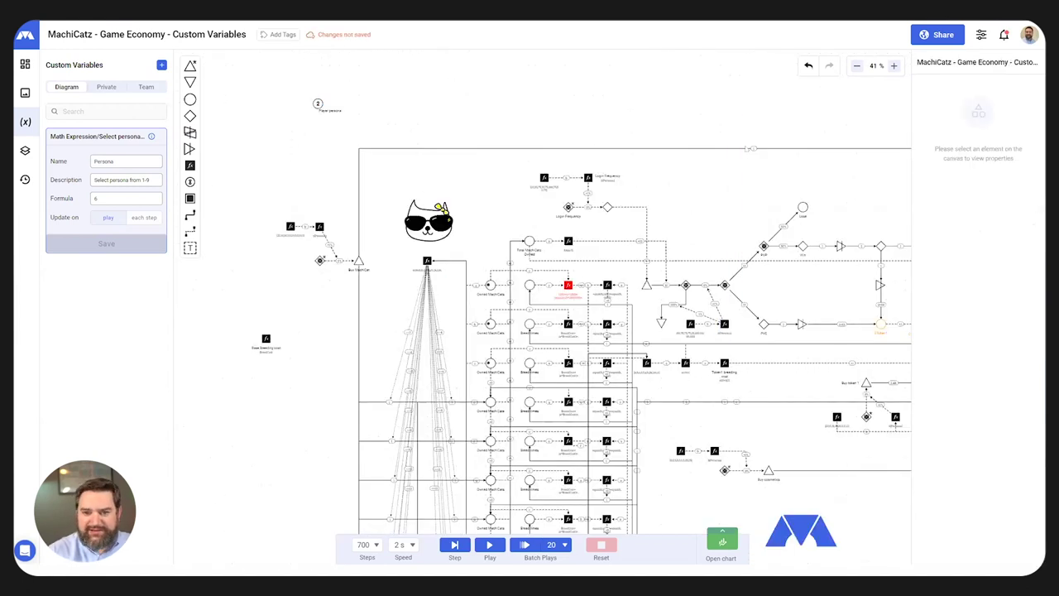
# Step: Delete the Player persona pool from the diagram
pyautogui.click(316, 101)
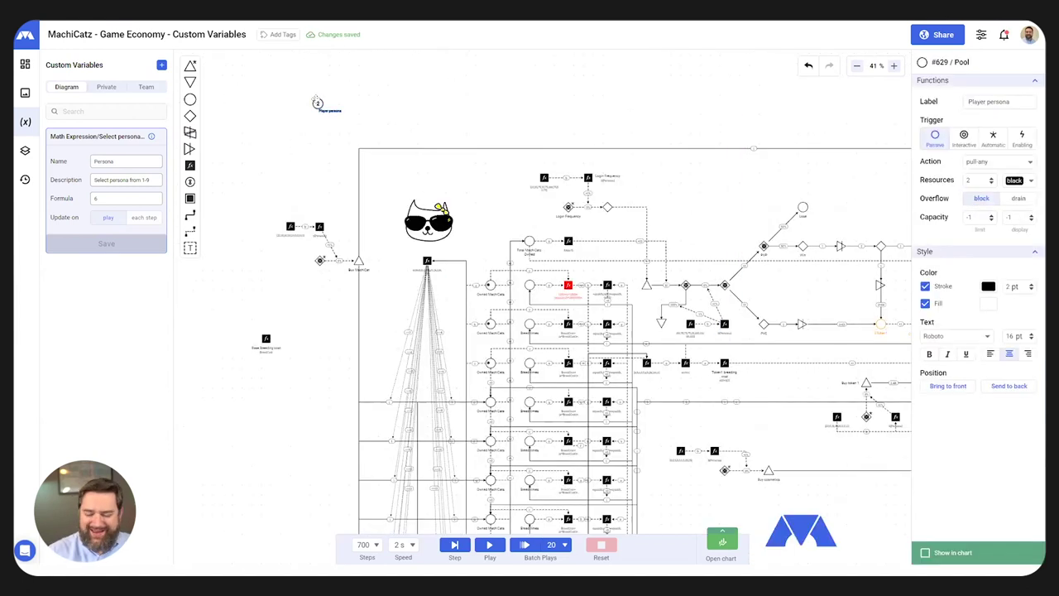
pyautogui.press('Delete')
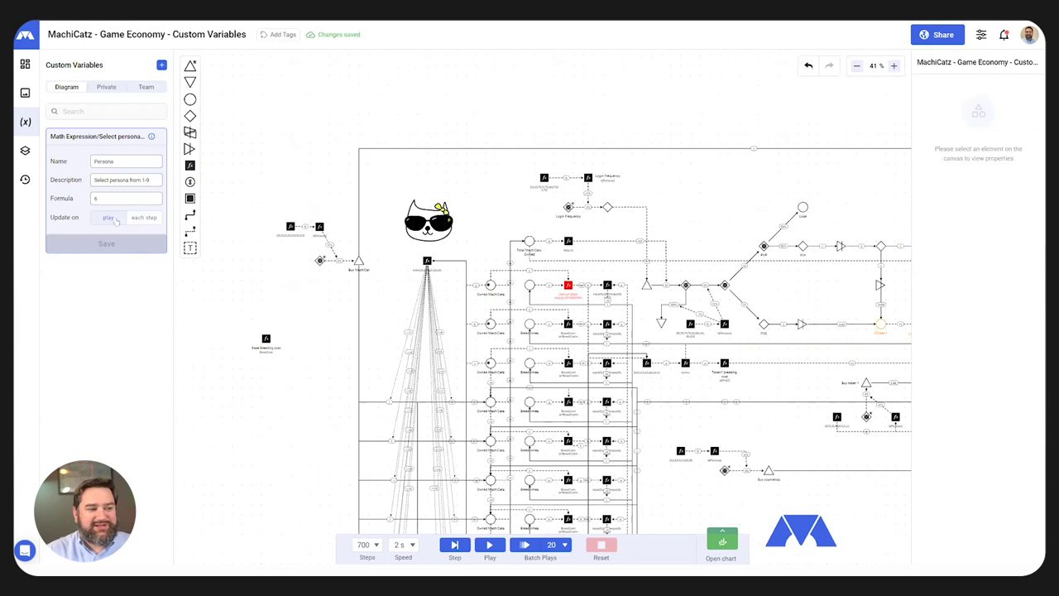
# Step: Set the Persona variable's formula to 5 and play the simulation
pyautogui.click(58, 197)
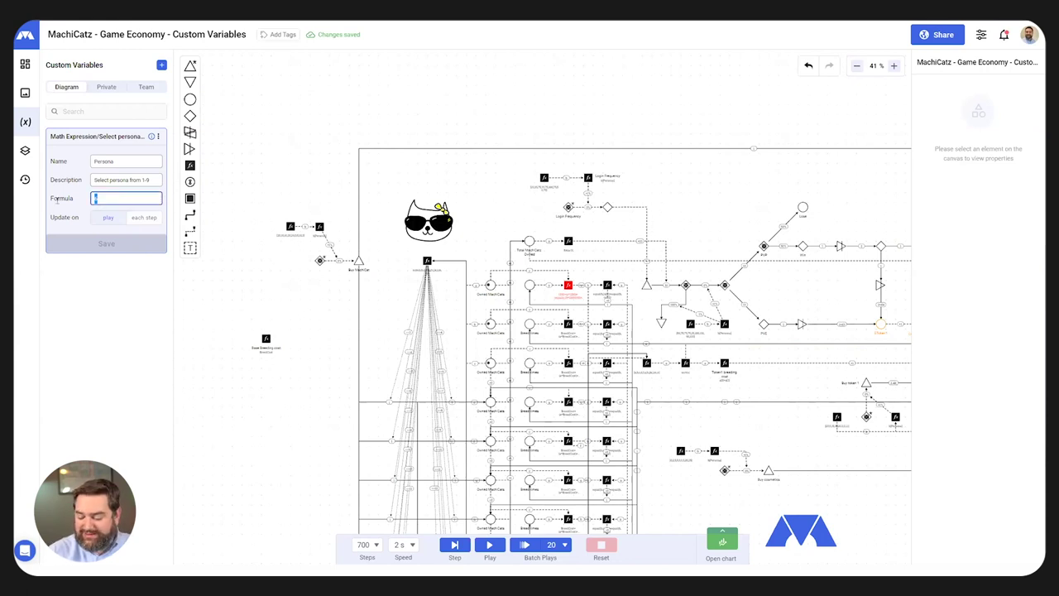
pyautogui.write('5')
pyautogui.press('Return')
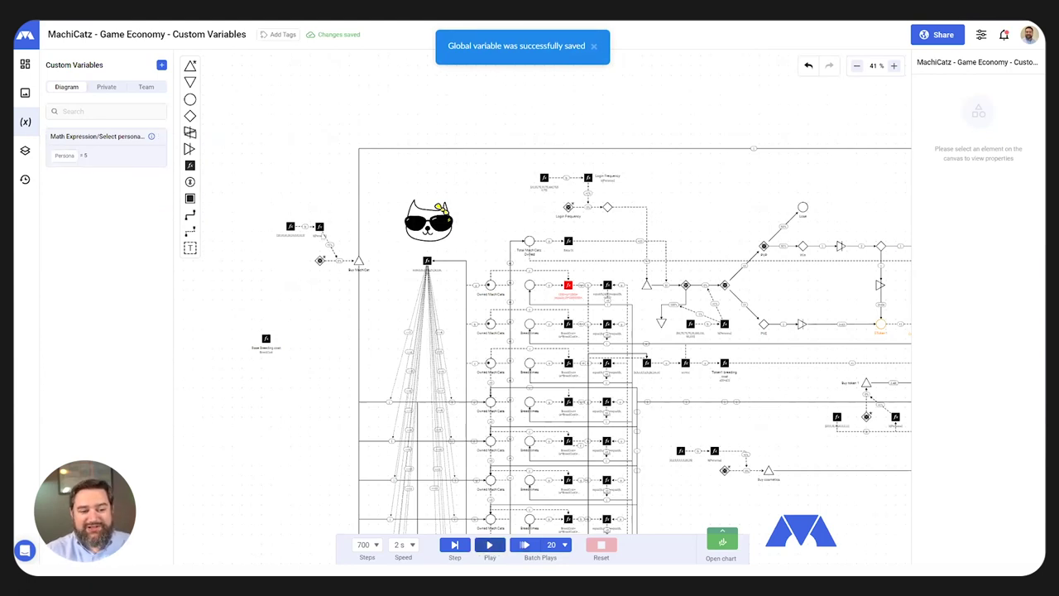
pyautogui.click(489, 544)
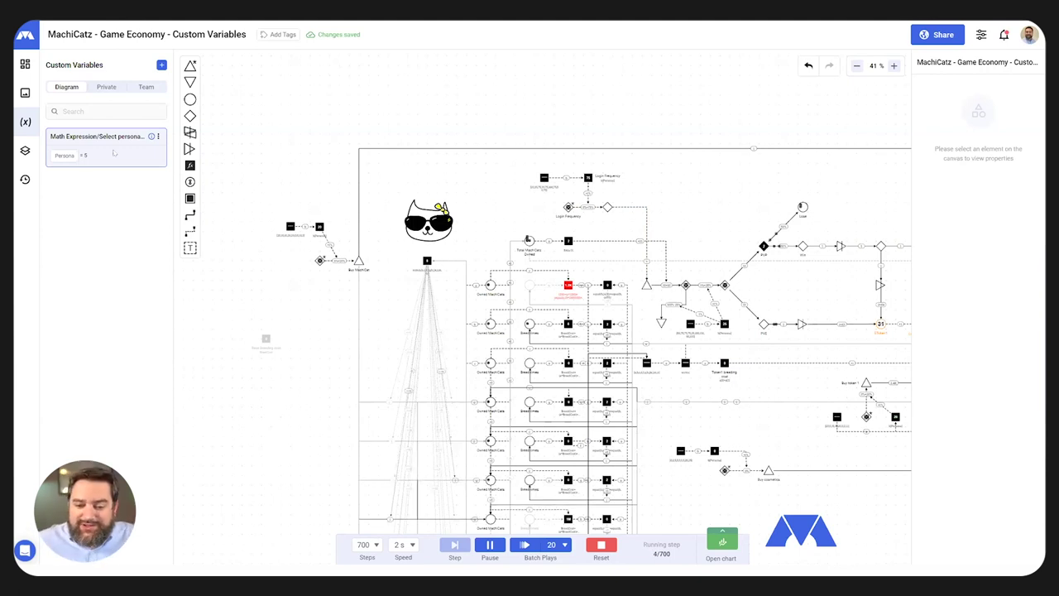
# Step: Inspect the red breeding register's formula and bring the team variable BreedCost into use in this diagram
pyautogui.click(146, 86)
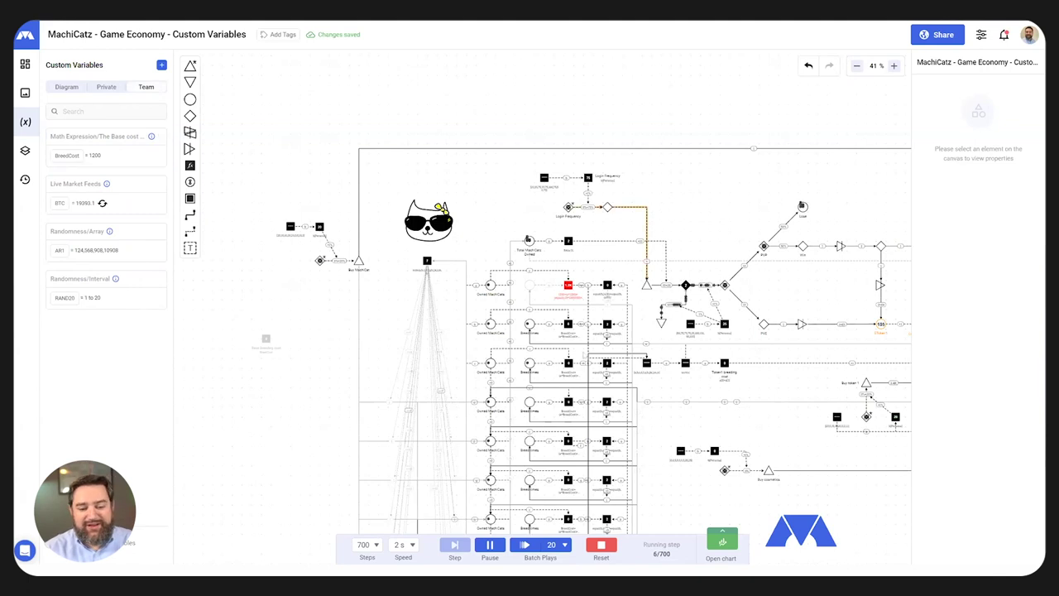
pyautogui.scroll(10, 573, 299)
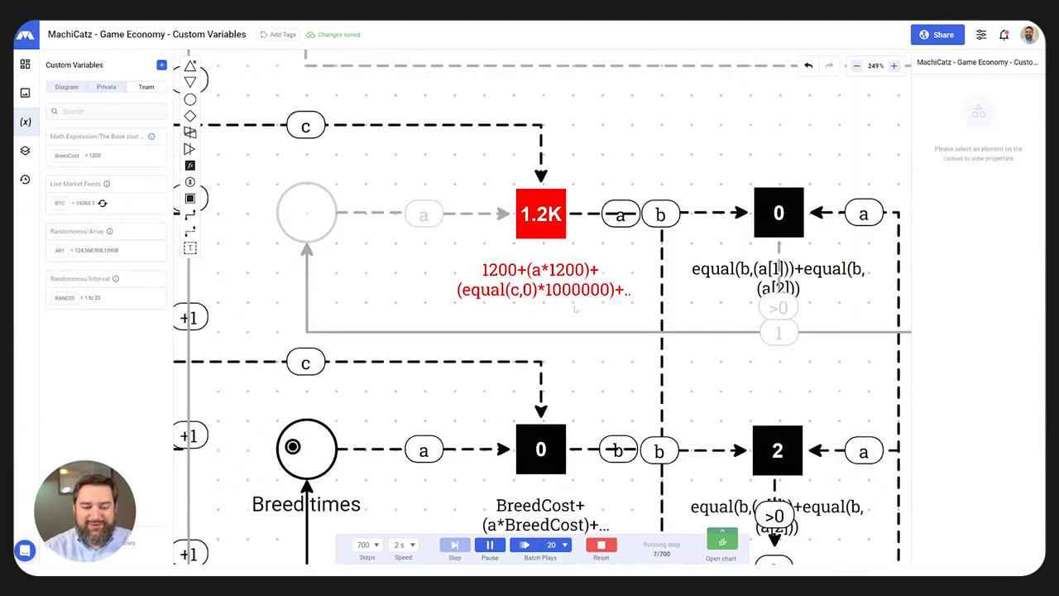
pyautogui.click(540, 231)
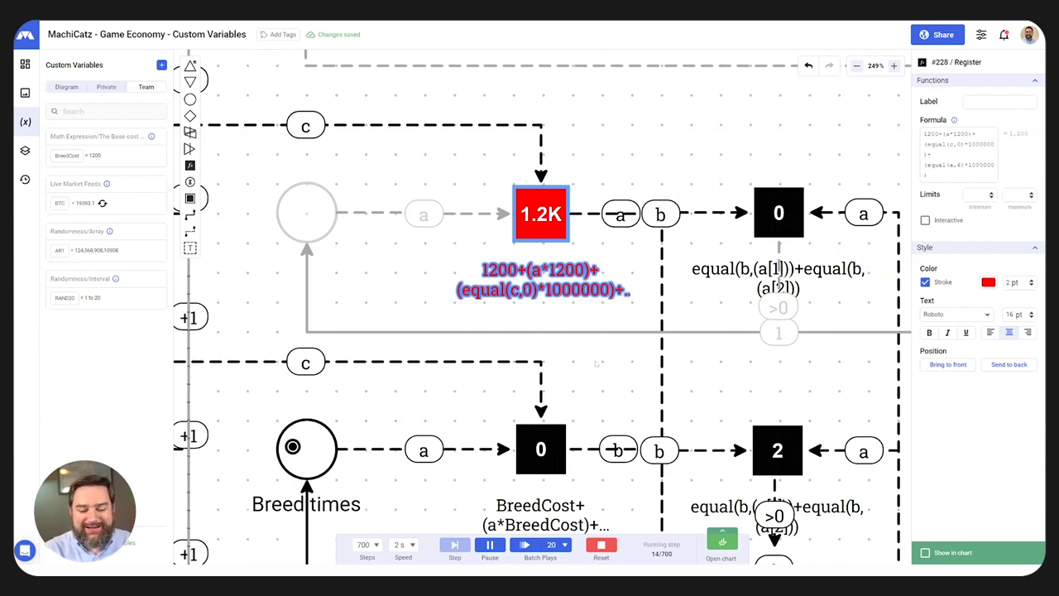
pyautogui.scroll(-5, 530, 264)
pyautogui.scroll(5, 597, 318)
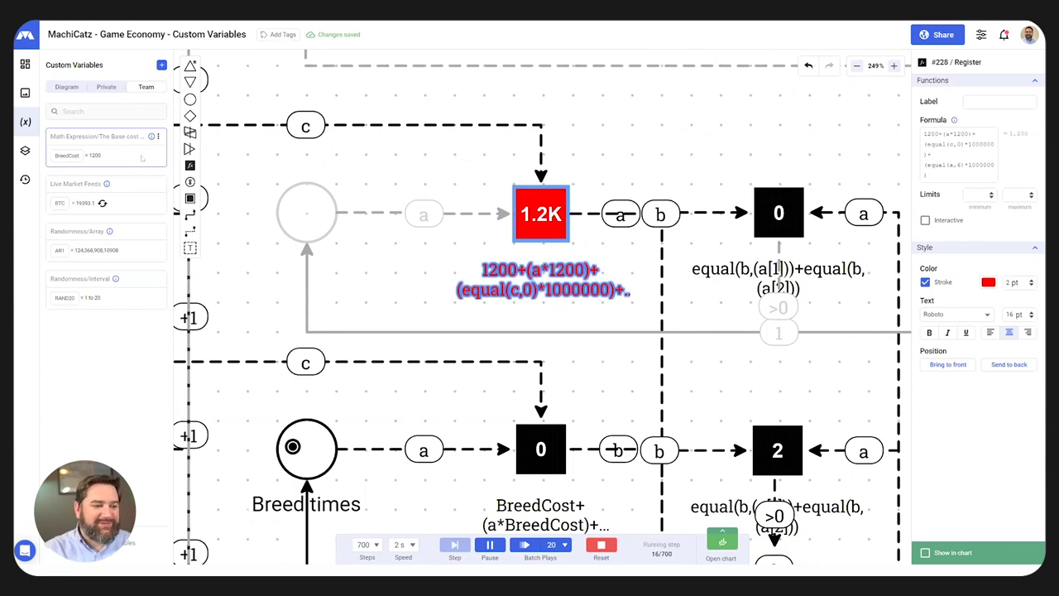
pyautogui.click(158, 136)
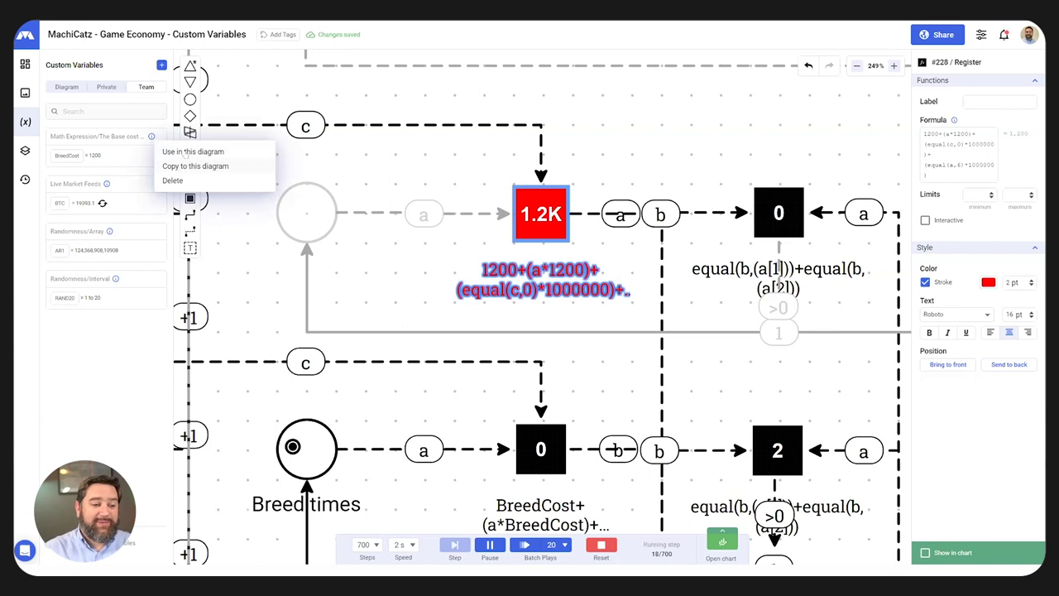
pyautogui.click(193, 151)
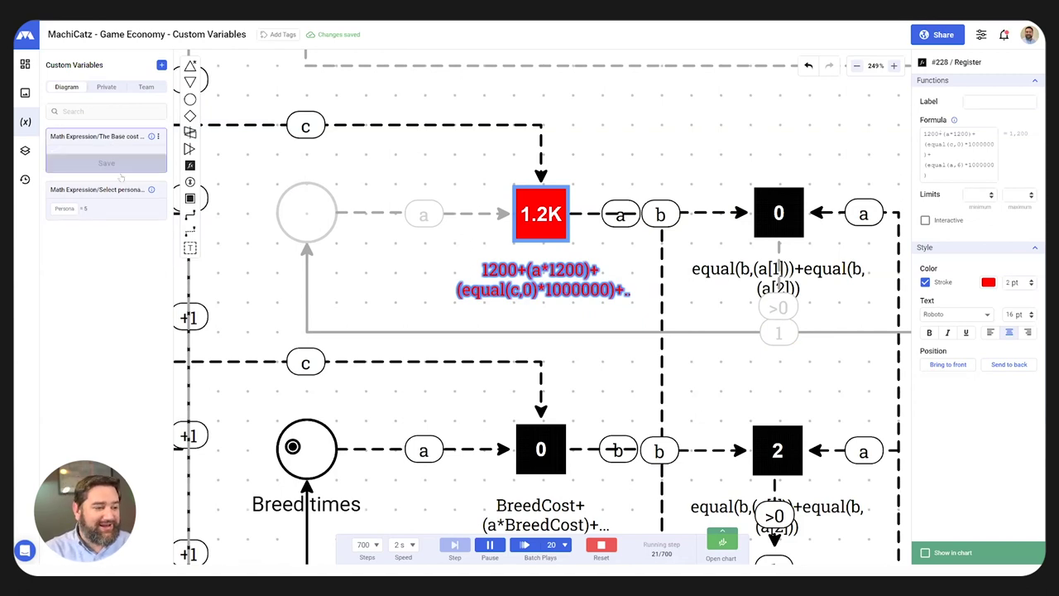
# Step: Replace both 1200 values in the red register's formula with the variable name BreedCost and collapse the variable's details
pyautogui.click(77, 157)
pyautogui.hotkey('ctrl', 'a')
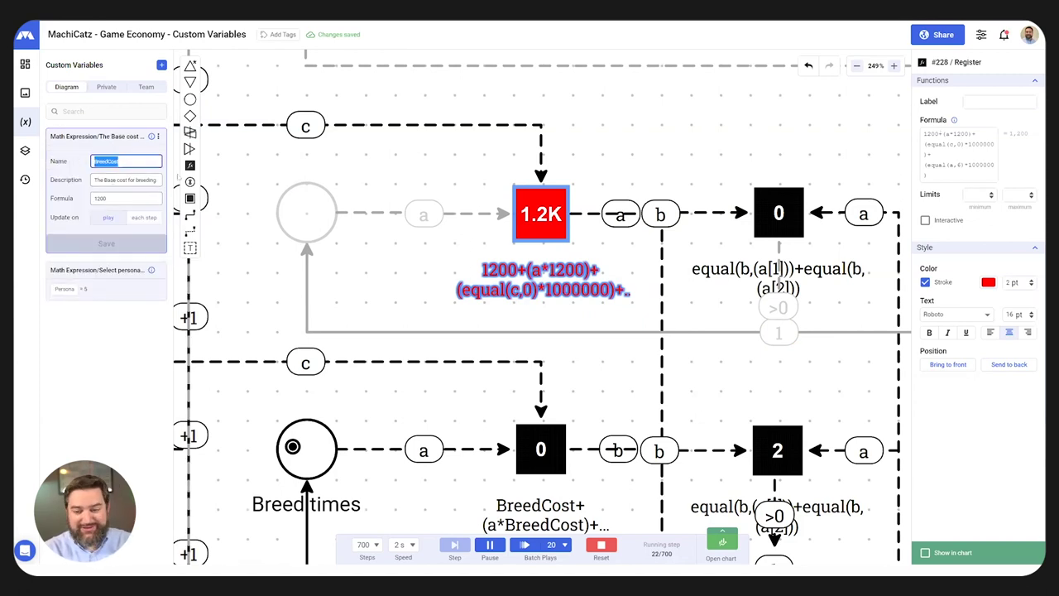
pyautogui.hotkey('ctrl', 'c')
pyautogui.doubleClick(931, 133)
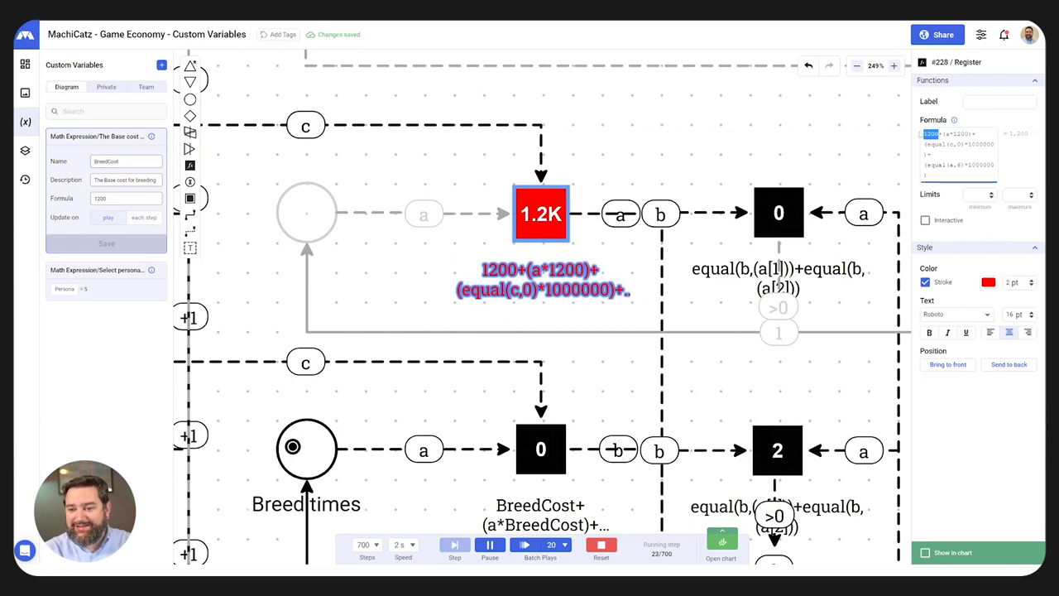
pyautogui.hotkey('ctrl', 'v')
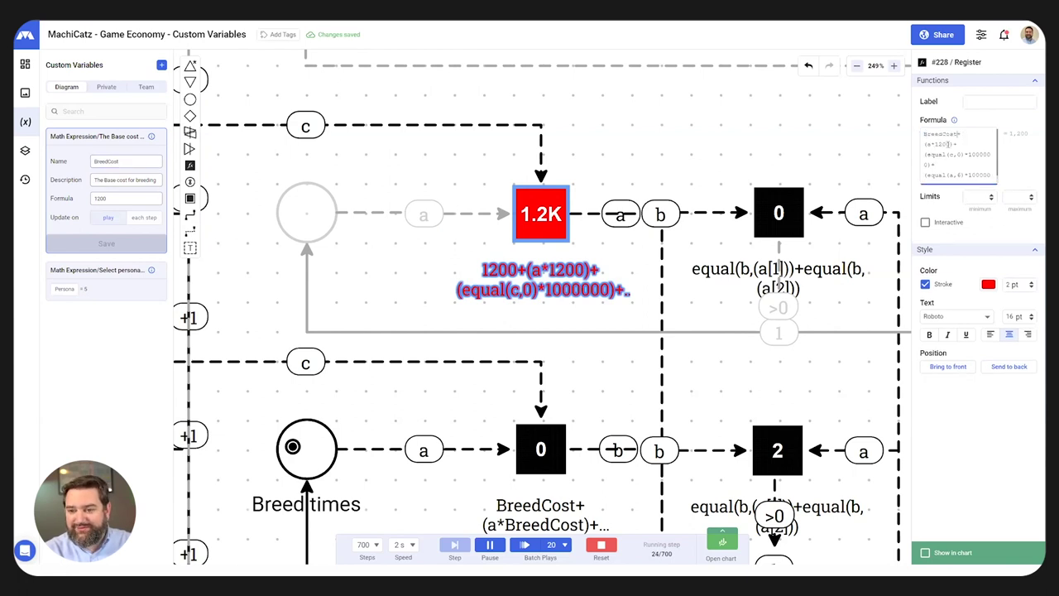
pyautogui.doubleClick(940, 144)
pyautogui.hotkey('ctrl', 'v')
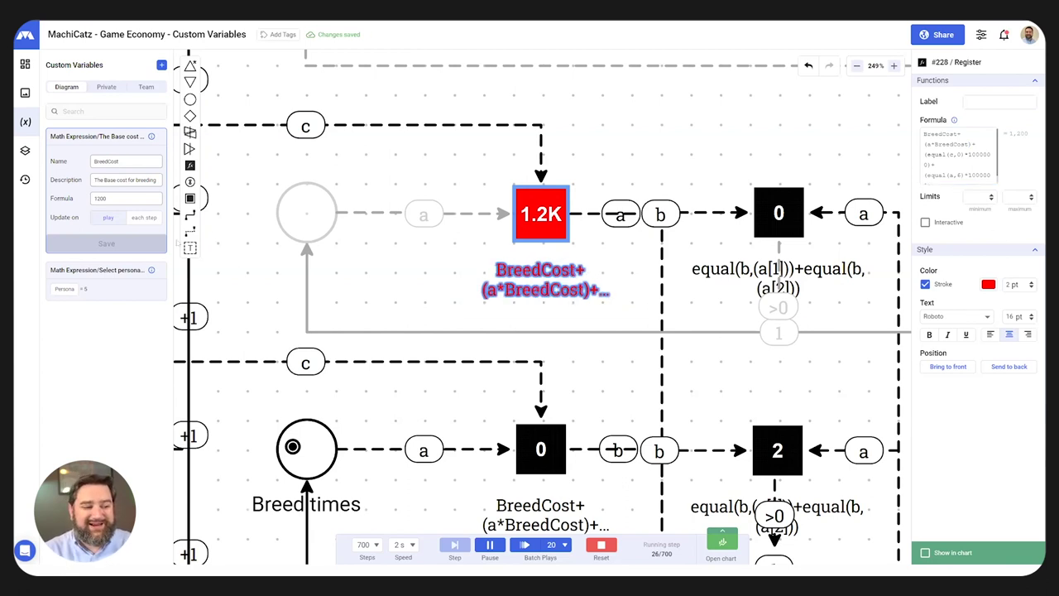
pyautogui.click(96, 137)
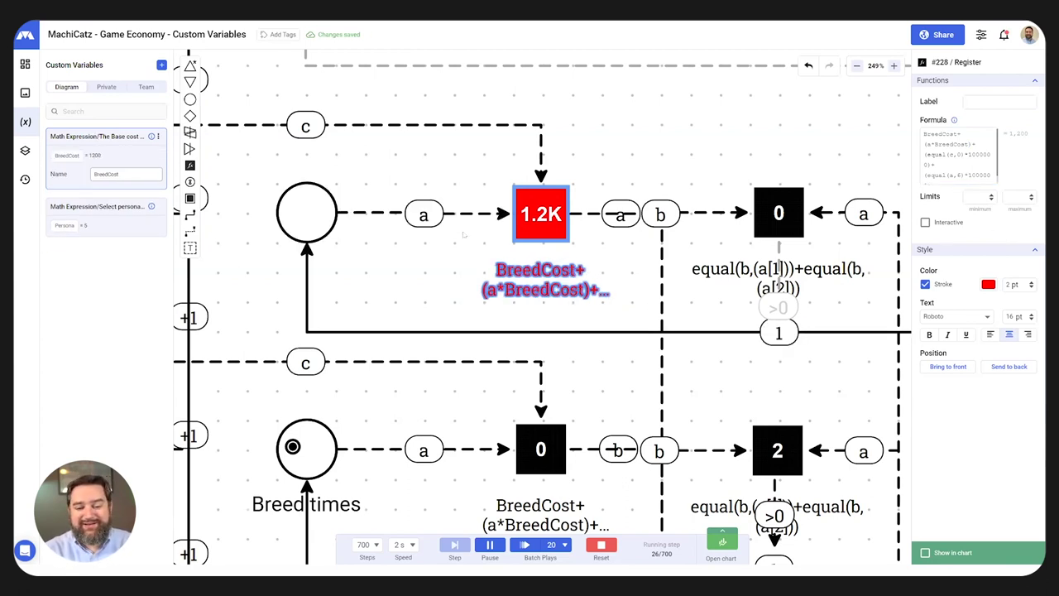
# Step: Review the formulas of the remaining breeding registers down the column and reset the running simulation
pyautogui.scroll(-5, 542, 306)
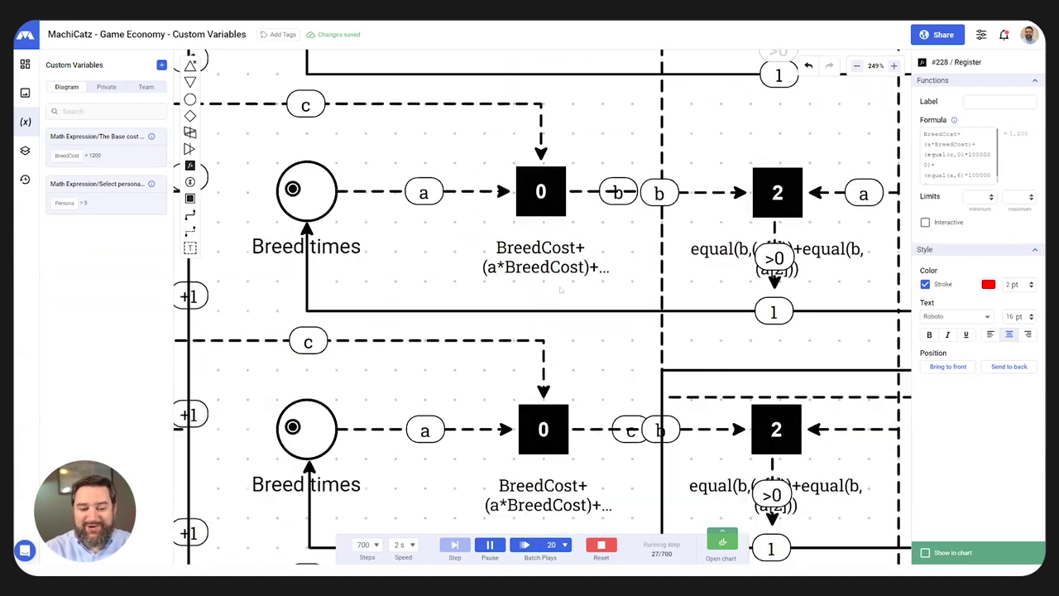
pyautogui.scroll(-15, 560, 298)
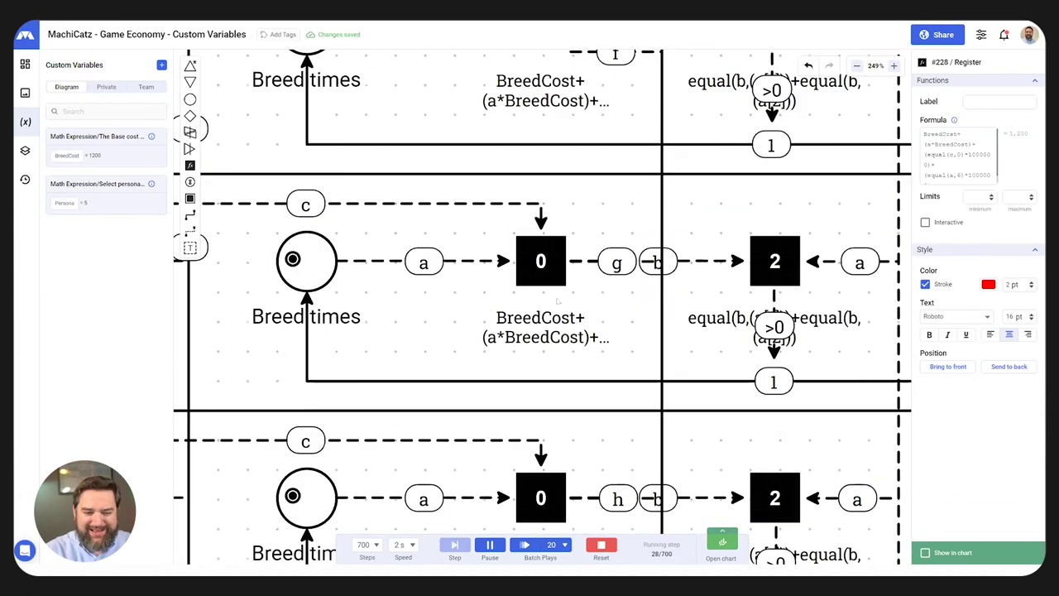
pyautogui.scroll(-15, 559, 302)
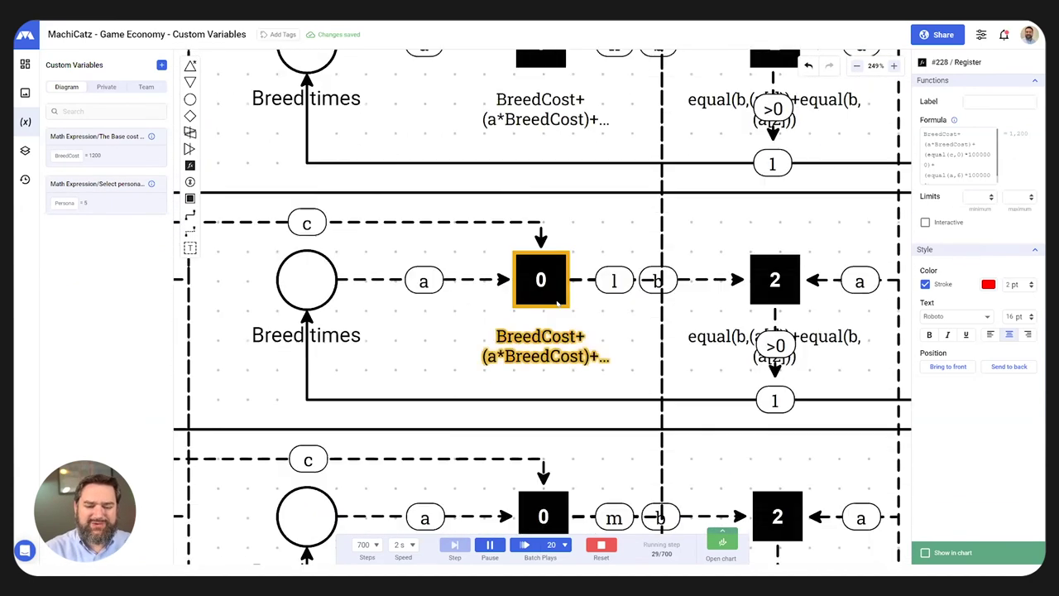
pyautogui.keyDown('ctrl'); pyautogui.scroll(-15, 561, 359); pyautogui.keyUp('ctrl')
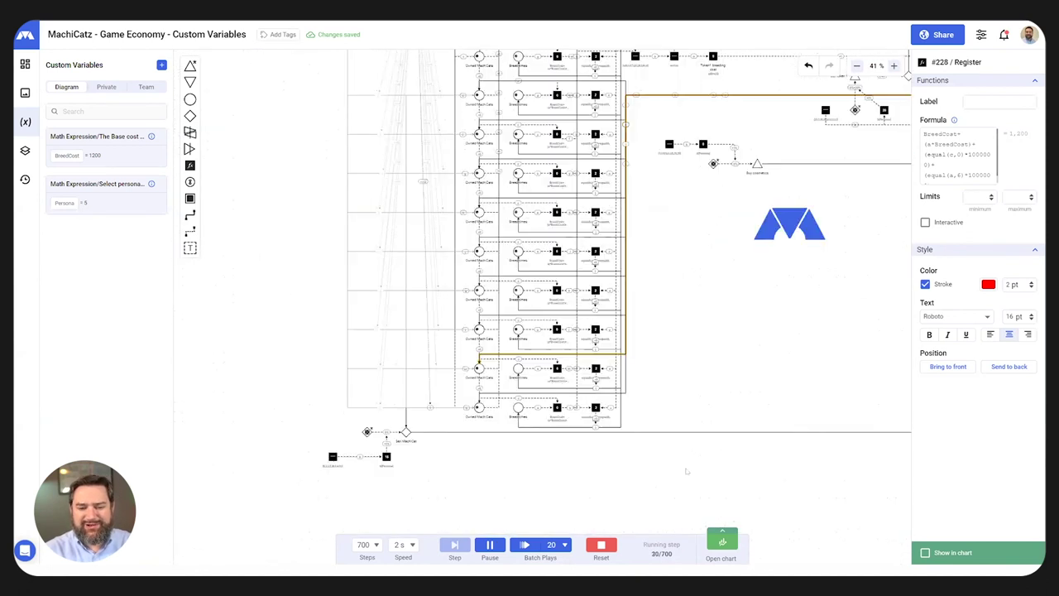
pyautogui.click(596, 550)
pyautogui.scroll(5, 659, 359)
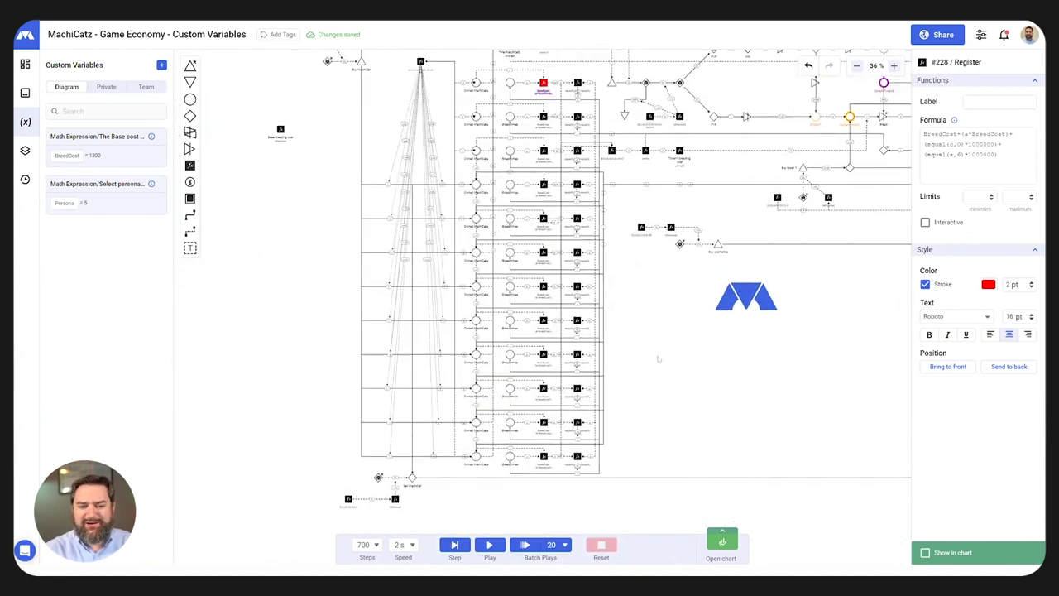
pyautogui.scroll(3, 632, 410)
pyautogui.click(634, 403)
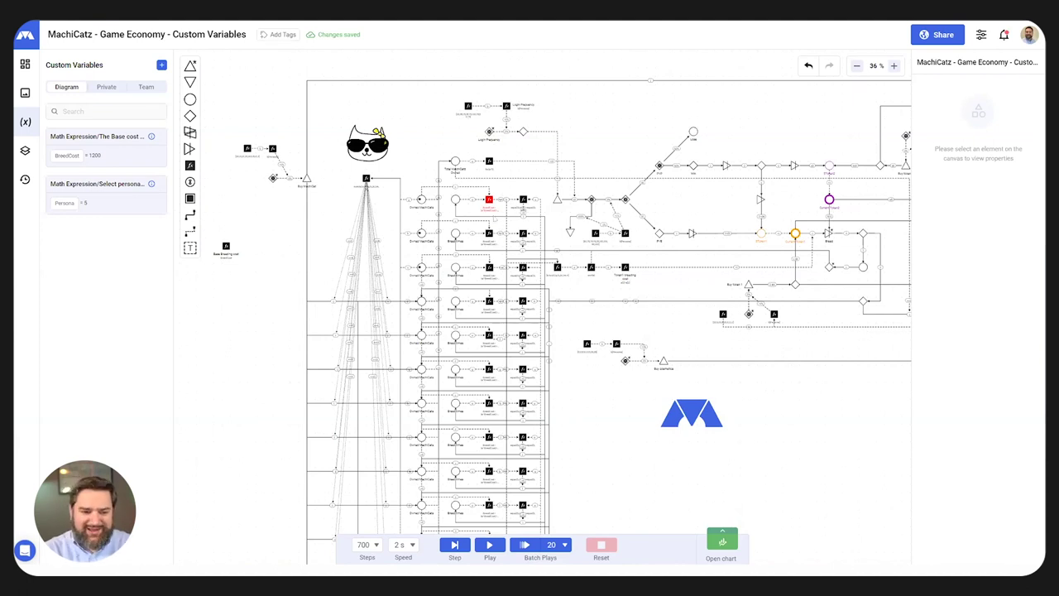
# Step: Set the BreedCost variable's formula to 2000 and check its details among the diagram's variables
pyautogui.click(95, 136)
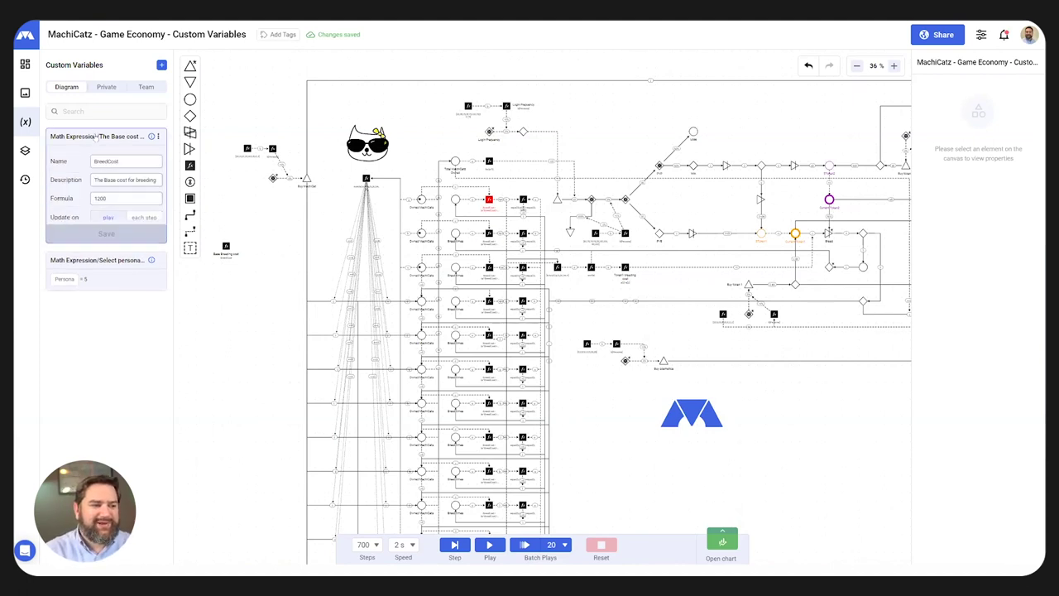
pyautogui.moveTo(120, 198); pyautogui.dragTo(53, 198)
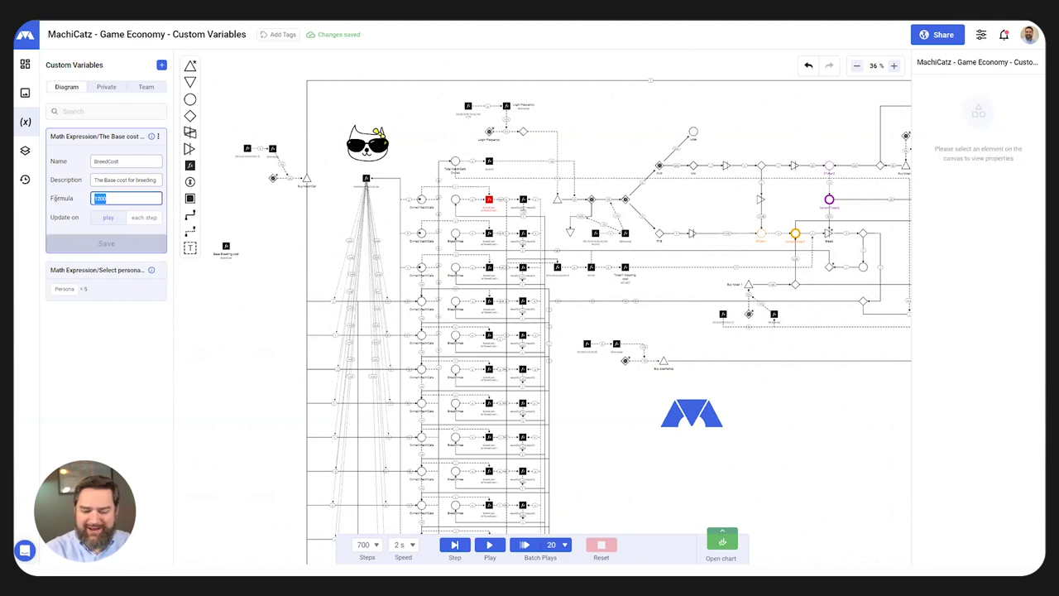
pyautogui.click(104, 378)
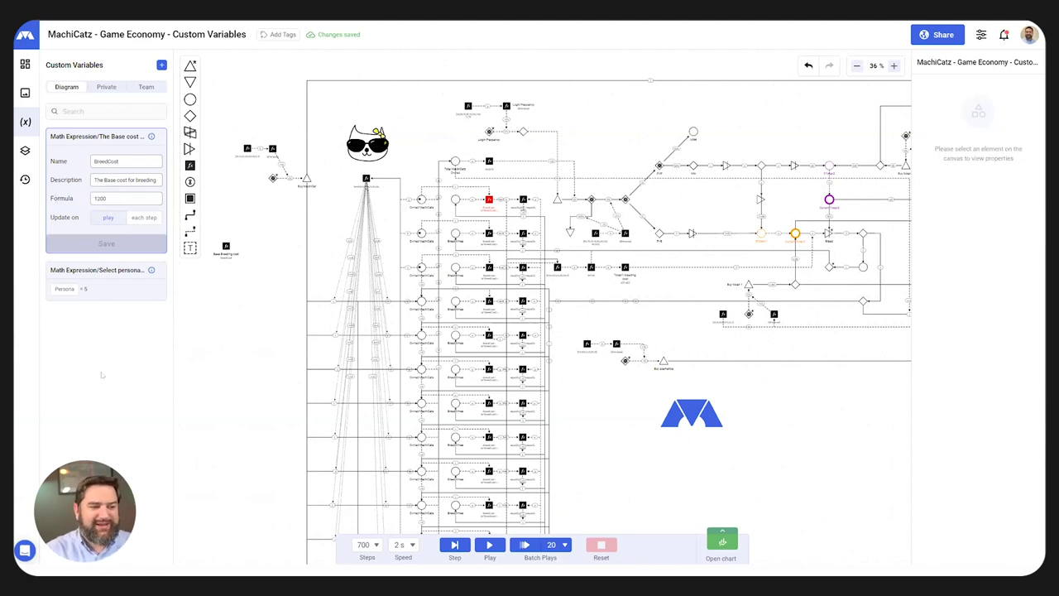
pyautogui.click(149, 87)
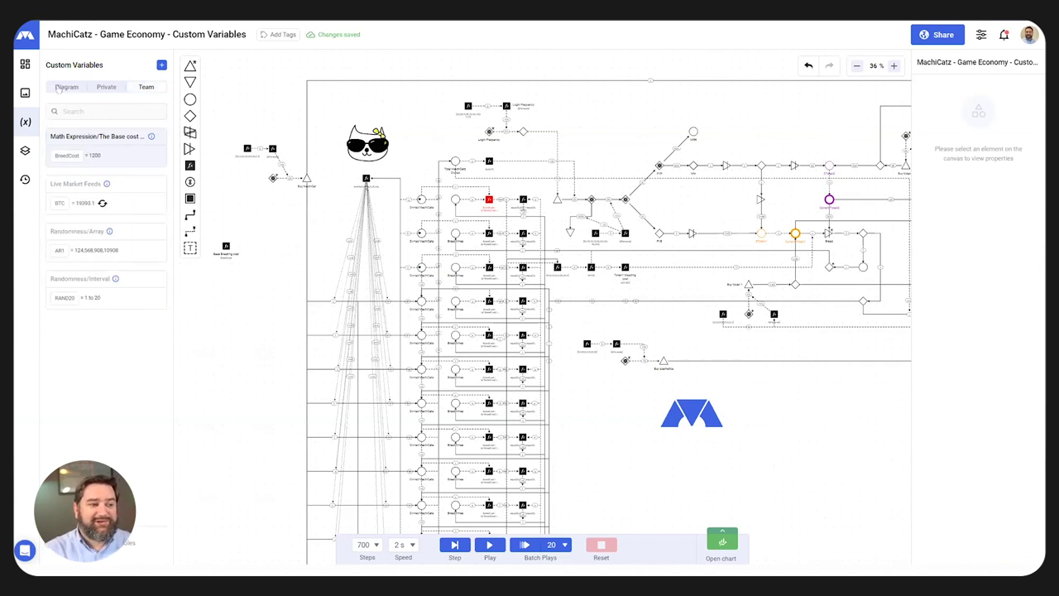
pyautogui.click(60, 87)
pyautogui.click(97, 136)
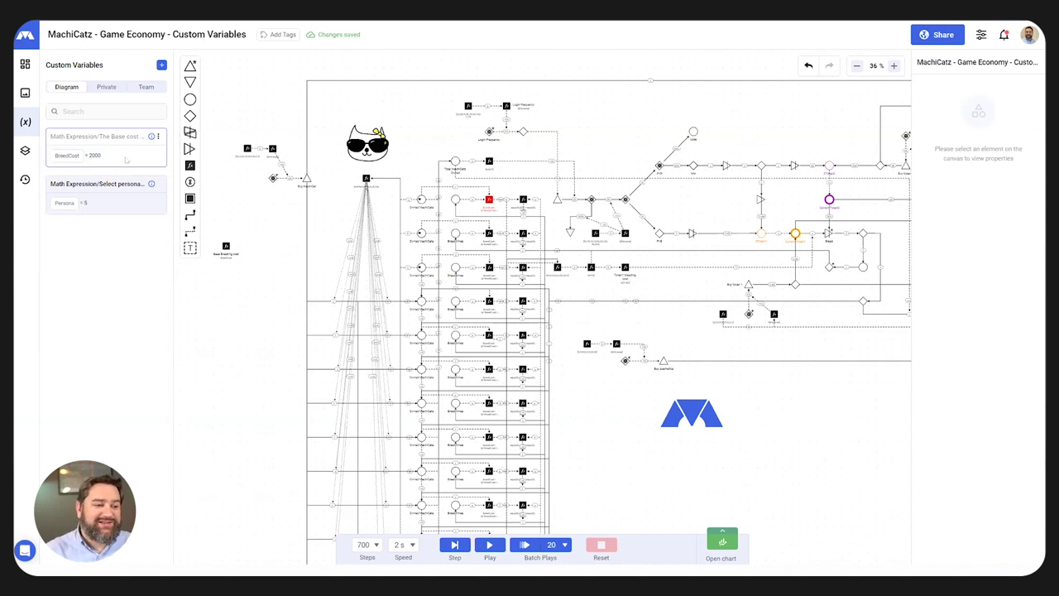
pyautogui.click(86, 155)
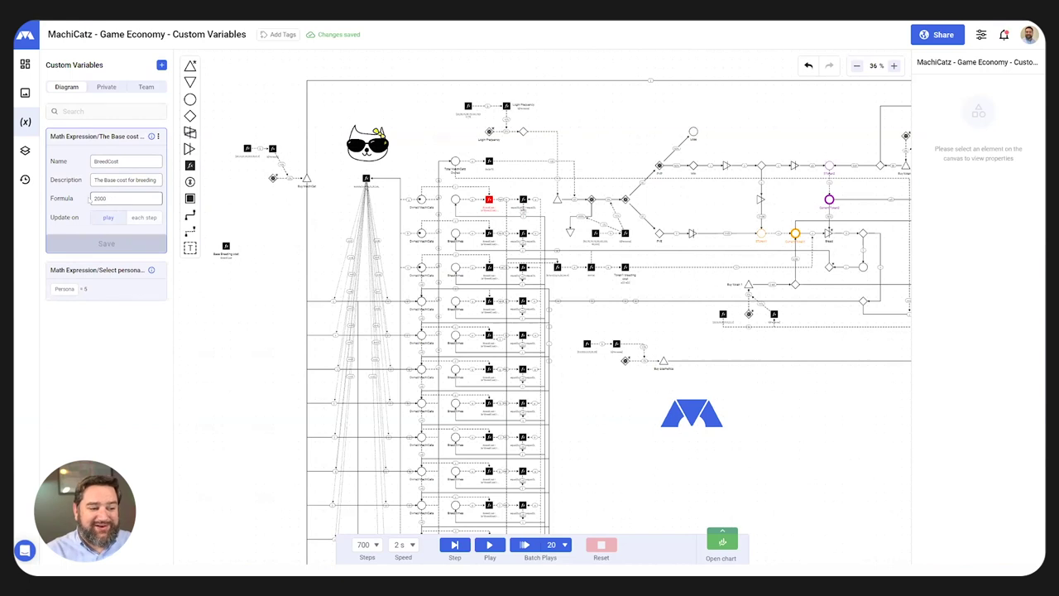
pyautogui.click(91, 140)
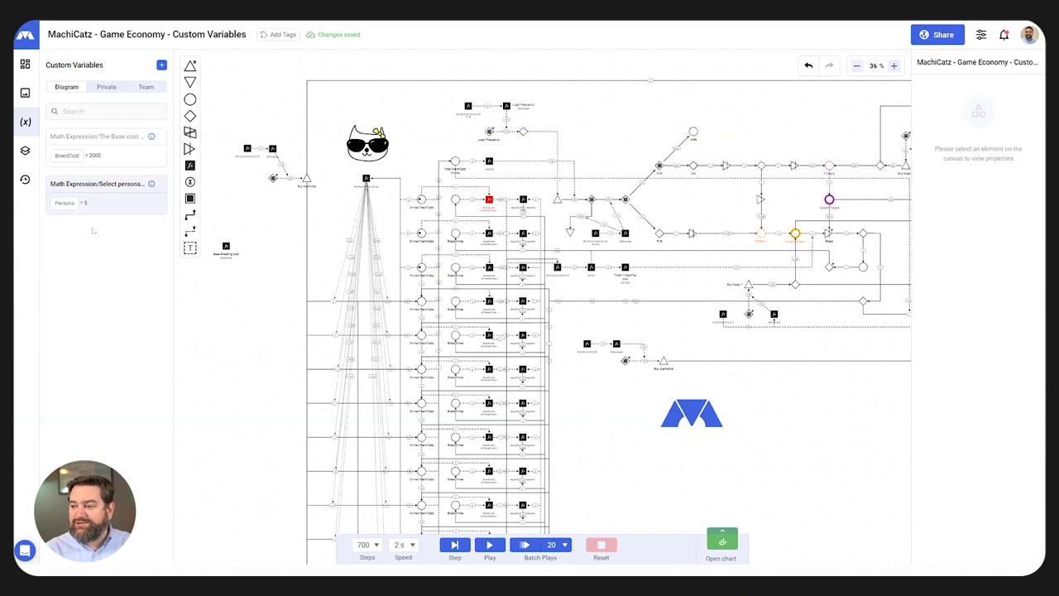
# Step: Show the team's variables and set the number of batch plays to 5
pyautogui.click(140, 93)
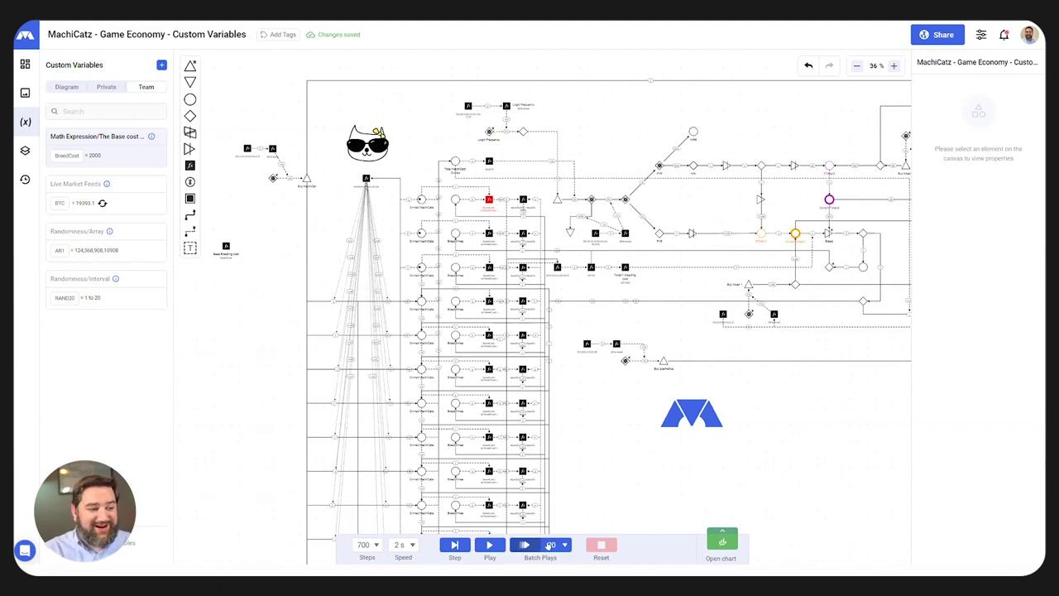
pyautogui.click(565, 544)
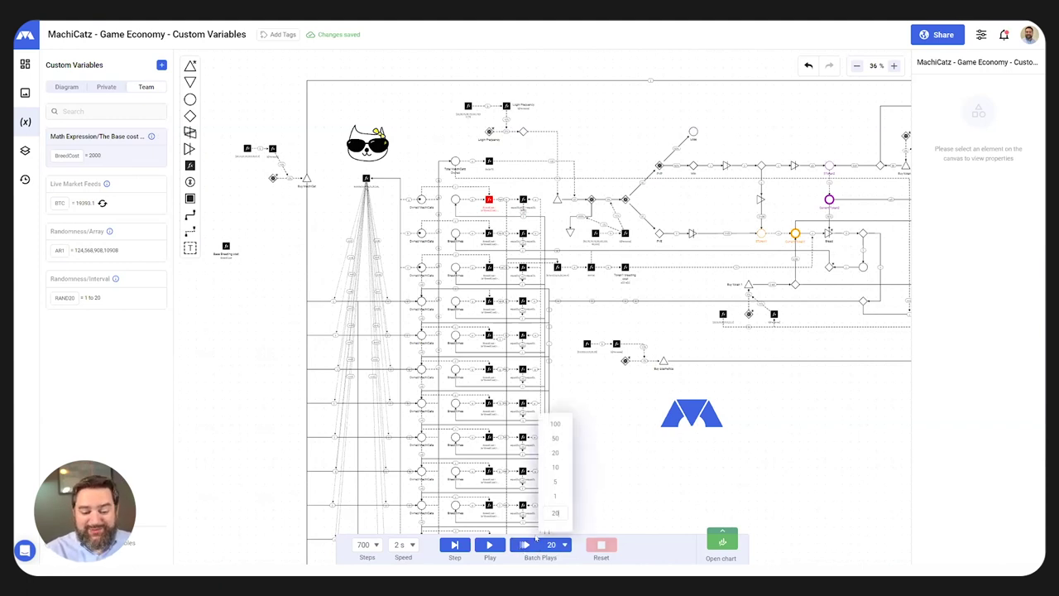
pyautogui.click(554, 481)
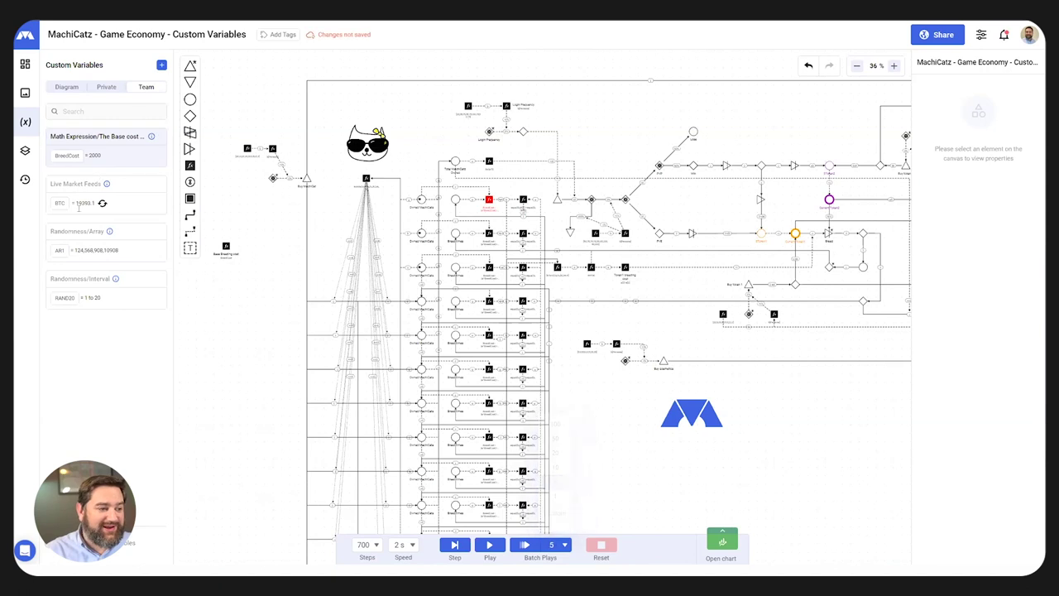
# Step: Set the diagram's Persona variable formula to 8 and run the batch of 5 plays
pyautogui.click(66, 86)
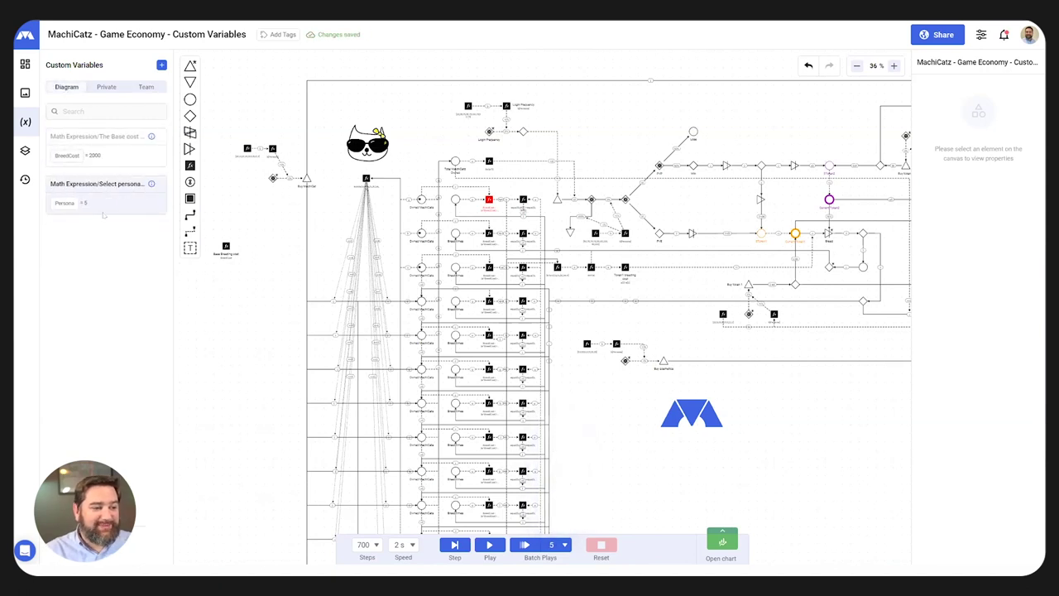
pyautogui.click(108, 193)
pyautogui.moveTo(118, 246); pyautogui.dragTo(60, 246)
pyautogui.write('8')
pyautogui.press('Return')
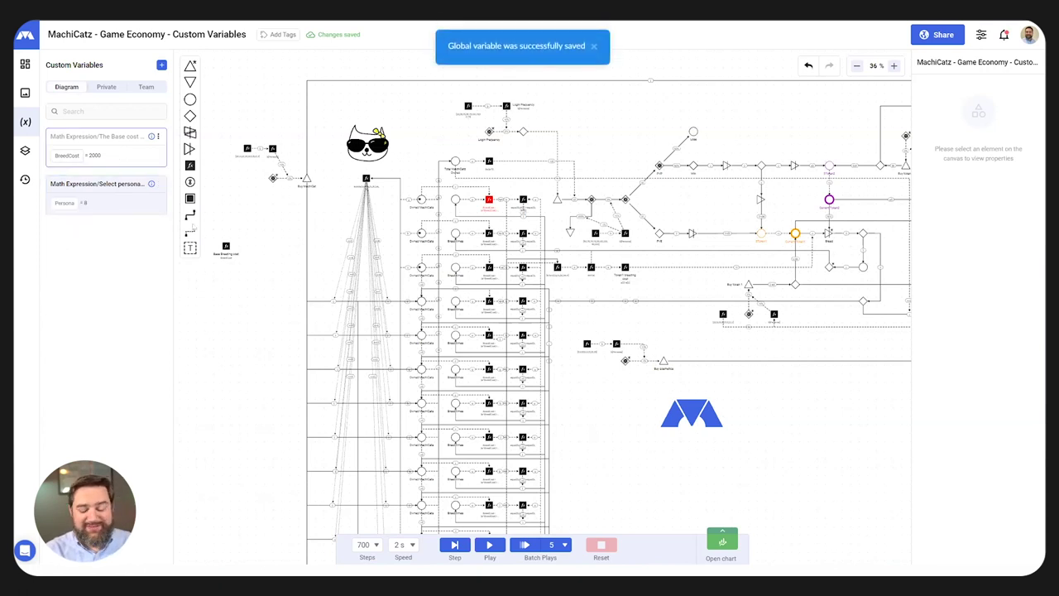
pyautogui.click(524, 546)
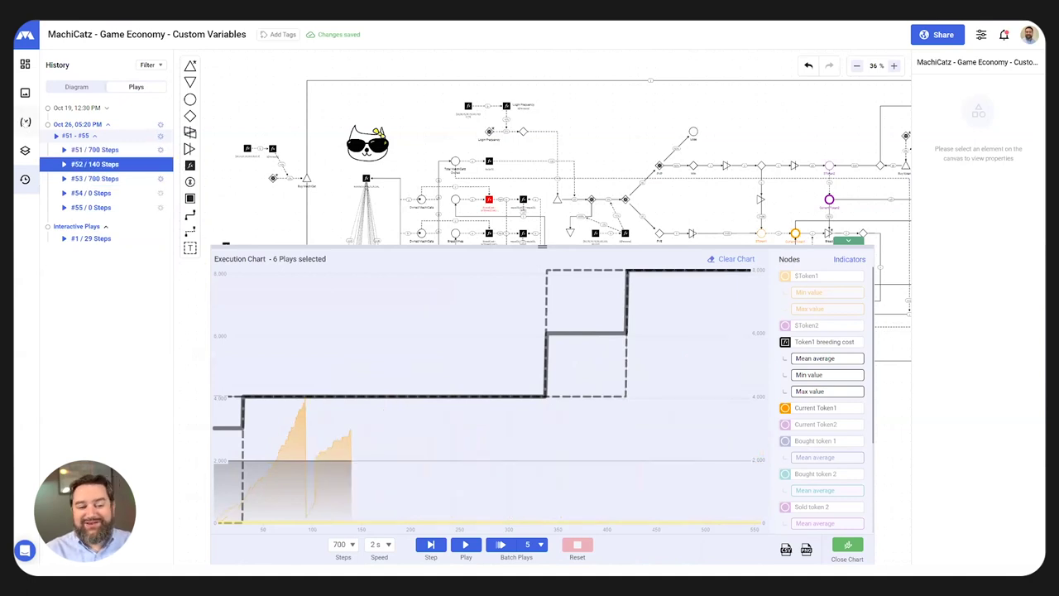
# Step: Set the diagram's BreedCost variable formula to 1500 and run the batch of 5 plays
pyautogui.click(24, 121)
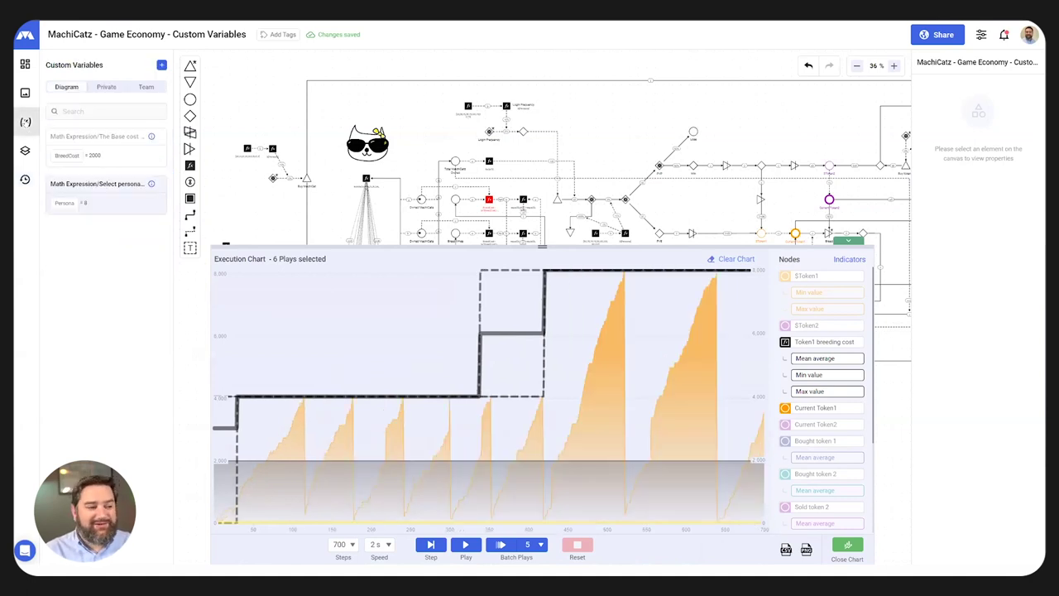
pyautogui.click(120, 139)
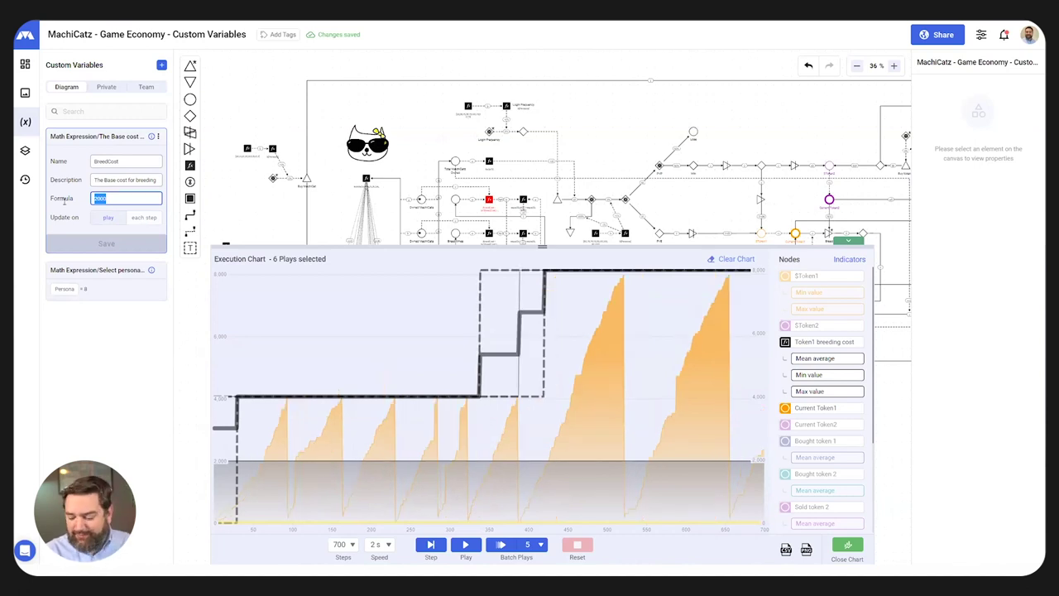
pyautogui.write('150')
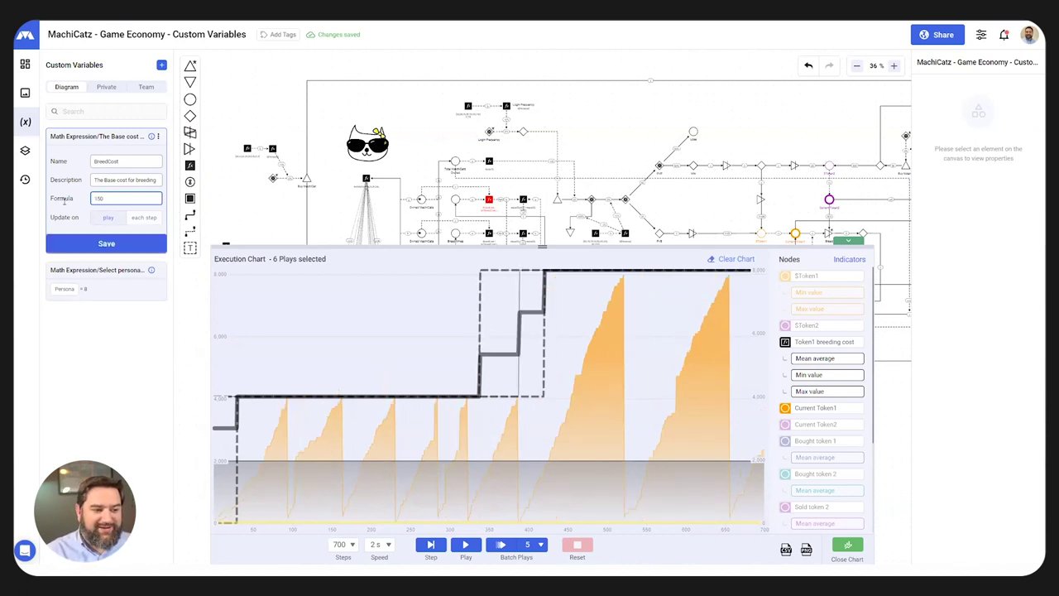
pyautogui.write('0')
pyautogui.click(132, 246)
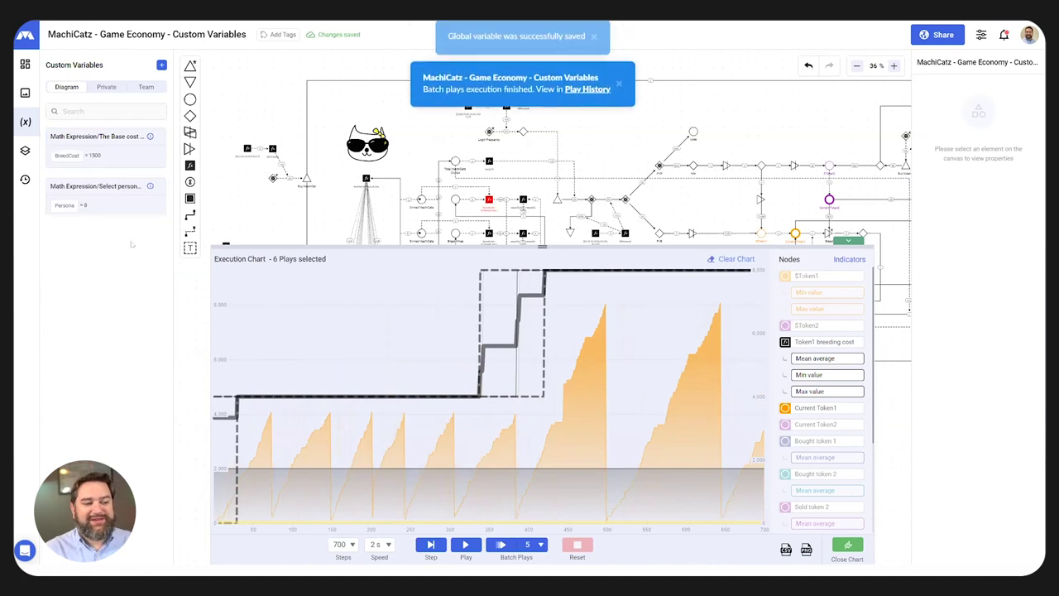
pyautogui.click(500, 547)
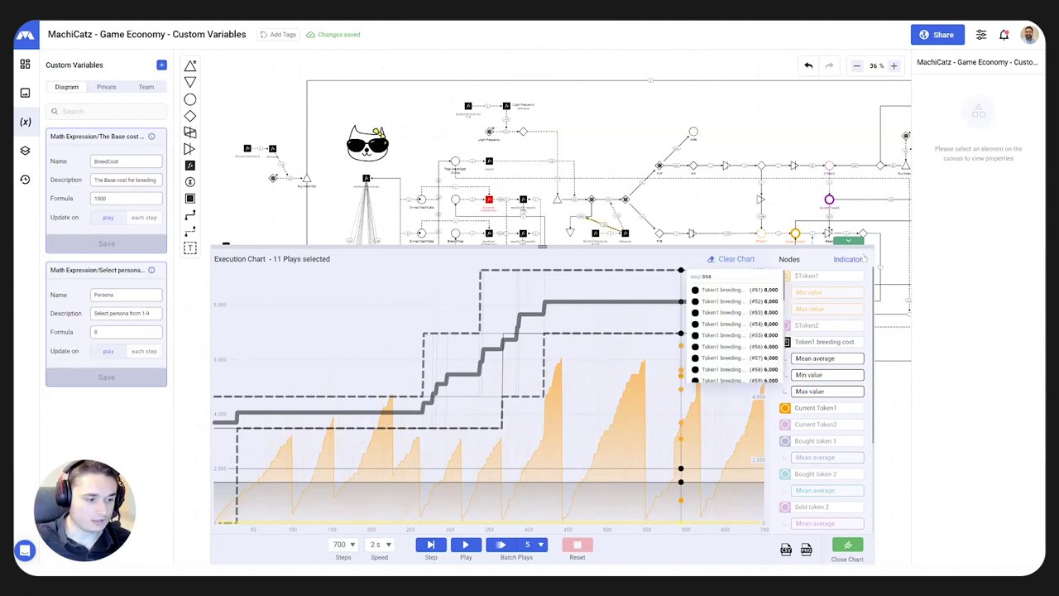
# Step: Close the chart and build an automatic source with resource connections to two pools in the empty canvas area above the model
pyautogui.click(847, 241)
pyautogui.moveTo(396, 161); pyautogui.dragTo(436, 221)
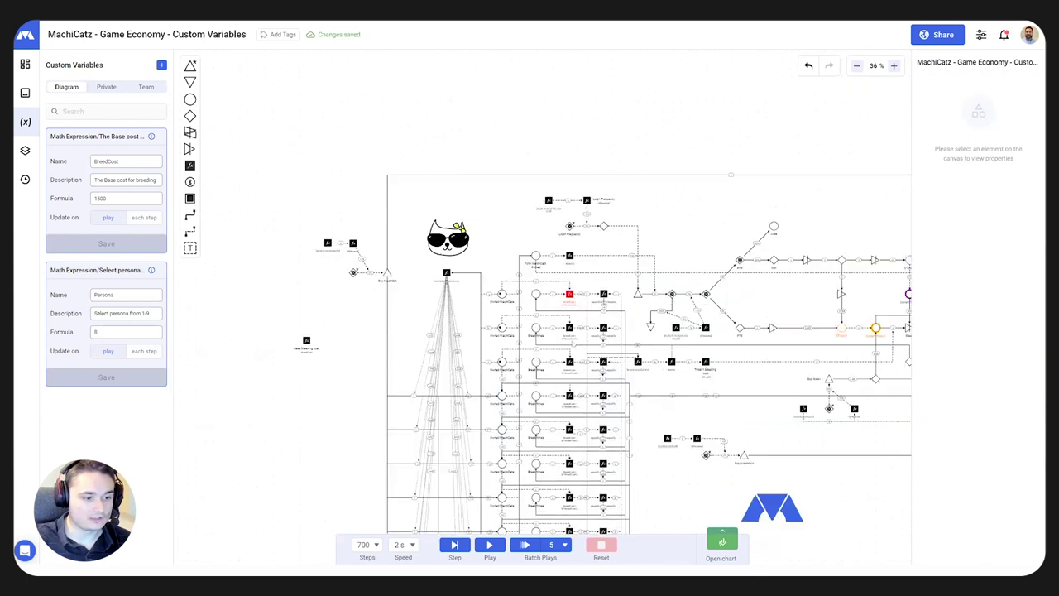
pyautogui.scroll(5, 476, 244)
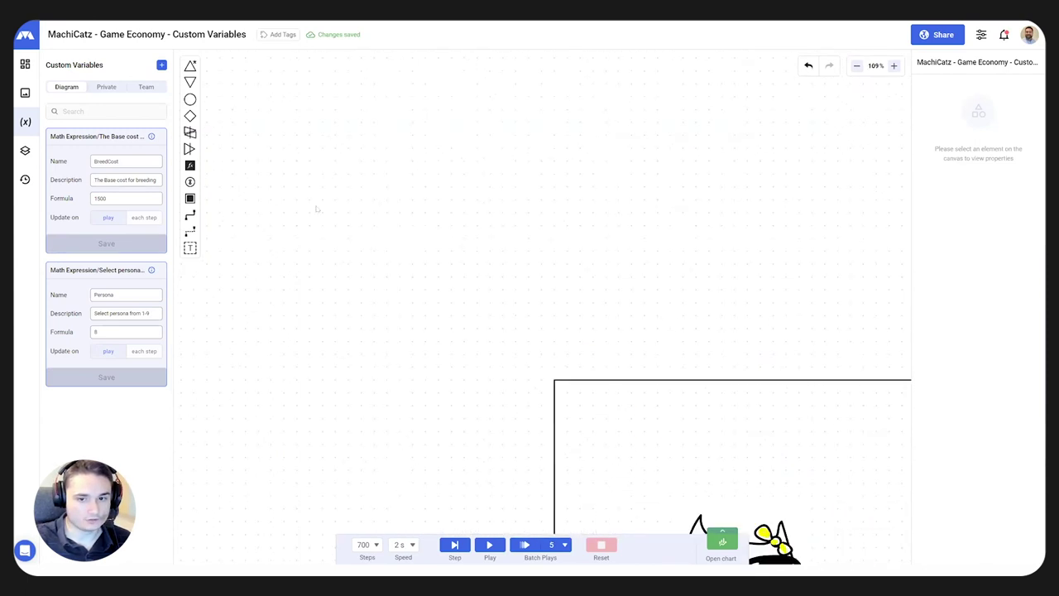
pyautogui.moveTo(190, 65); pyautogui.dragTo(566, 212)
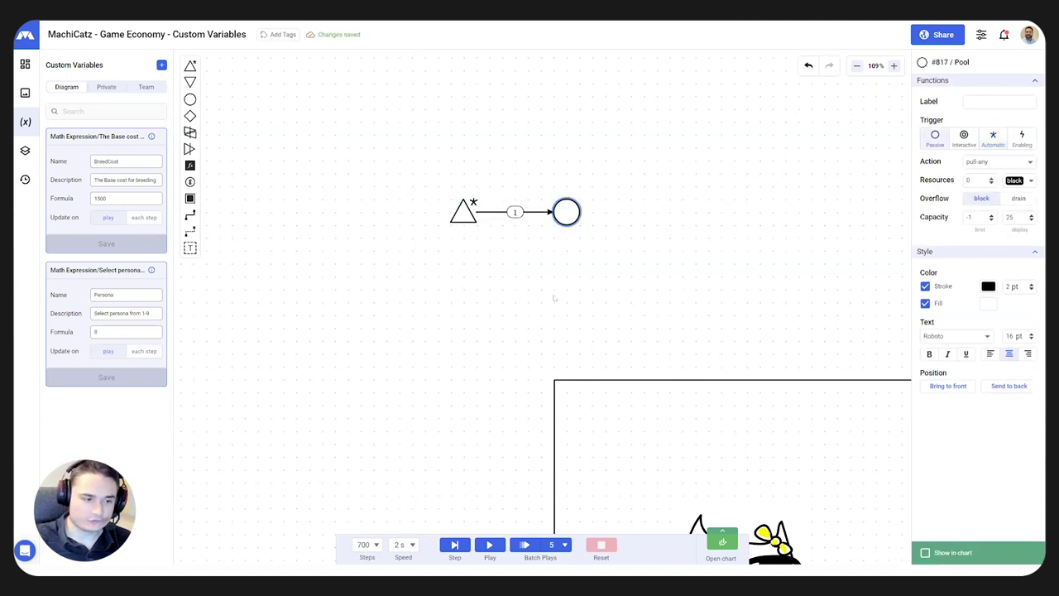
pyautogui.click(463, 211)
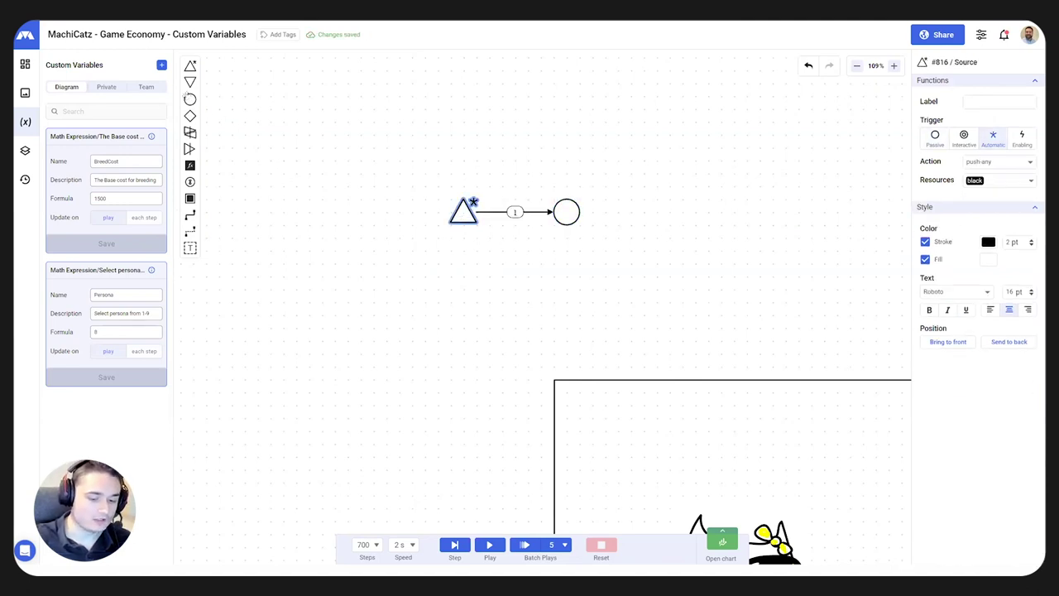
pyautogui.moveTo(566, 212); pyautogui.dragTo(567, 122)
pyautogui.moveTo(566, 212); pyautogui.dragTo(463, 200)
# Step: Create a Randomness interval variable named Play from 1 to 10 that updates on play, and save it
pyautogui.click(162, 64)
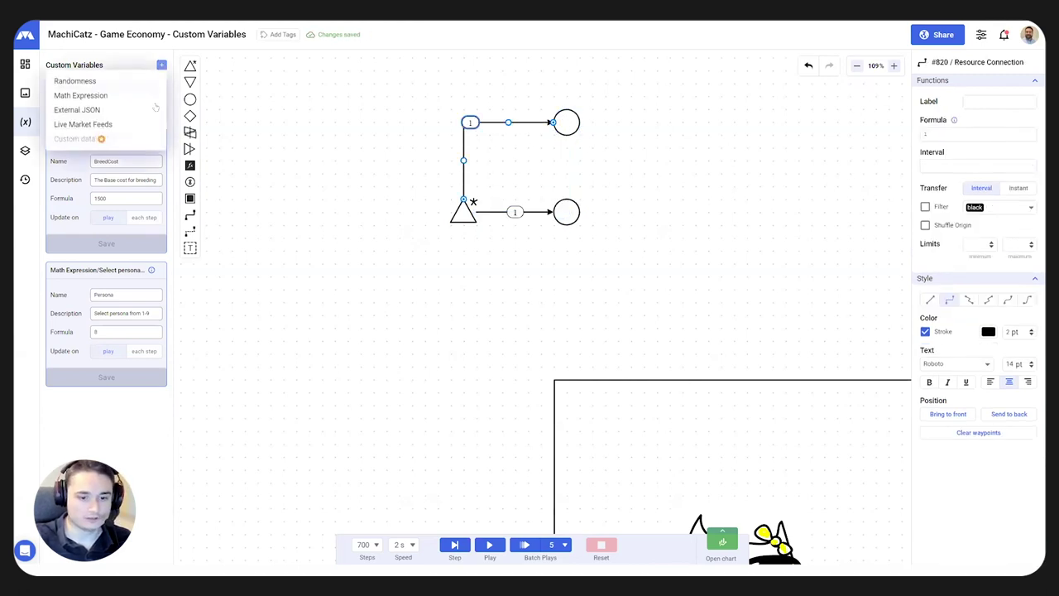
pyautogui.click(76, 82)
pyautogui.click(105, 199)
pyautogui.write('1')
pyautogui.click(104, 218)
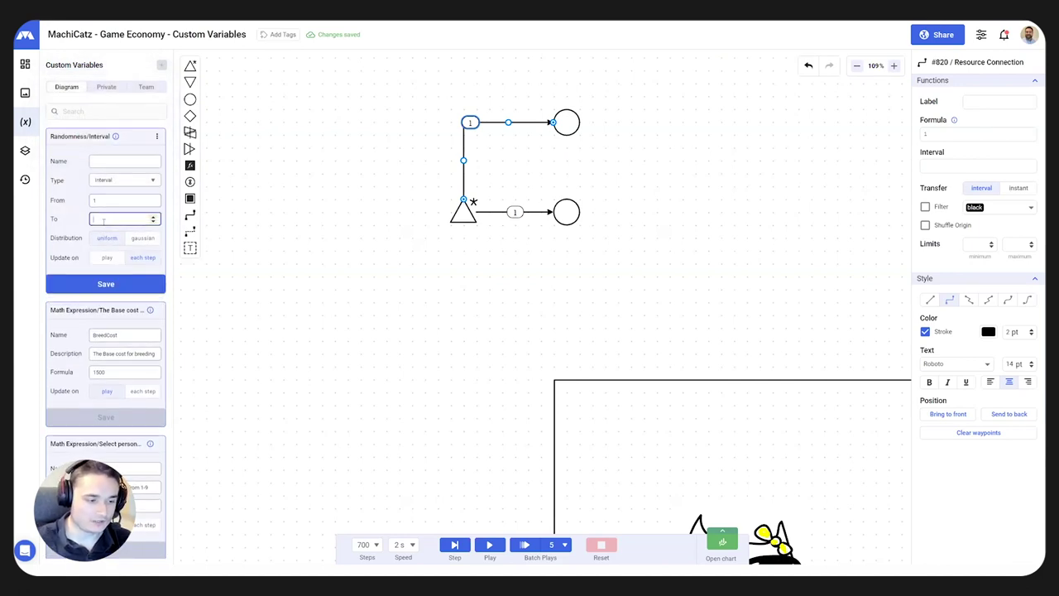
pyautogui.write('10')
pyautogui.click(113, 160)
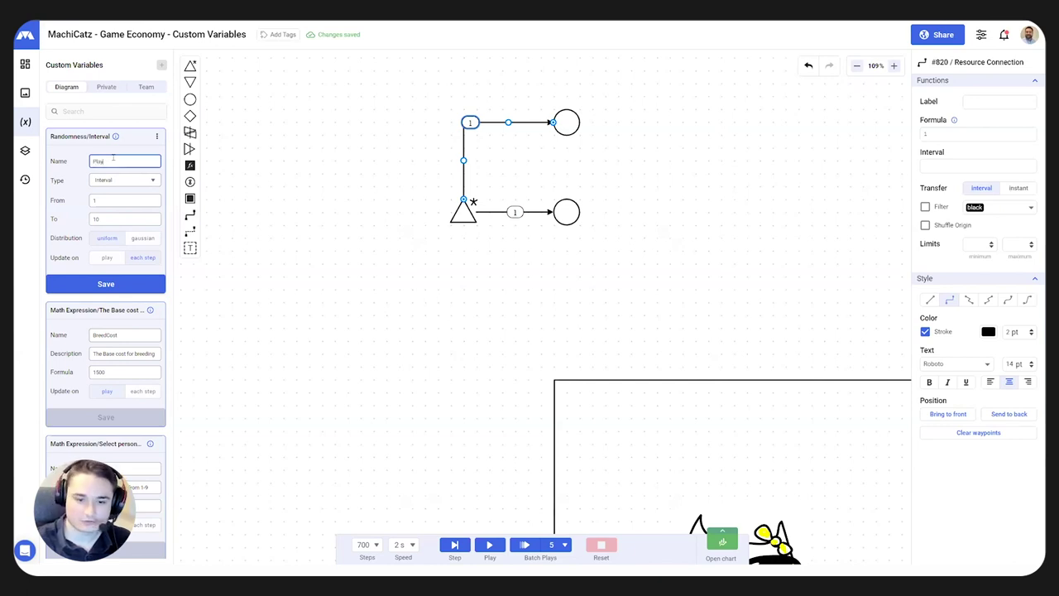
pyautogui.click(106, 258)
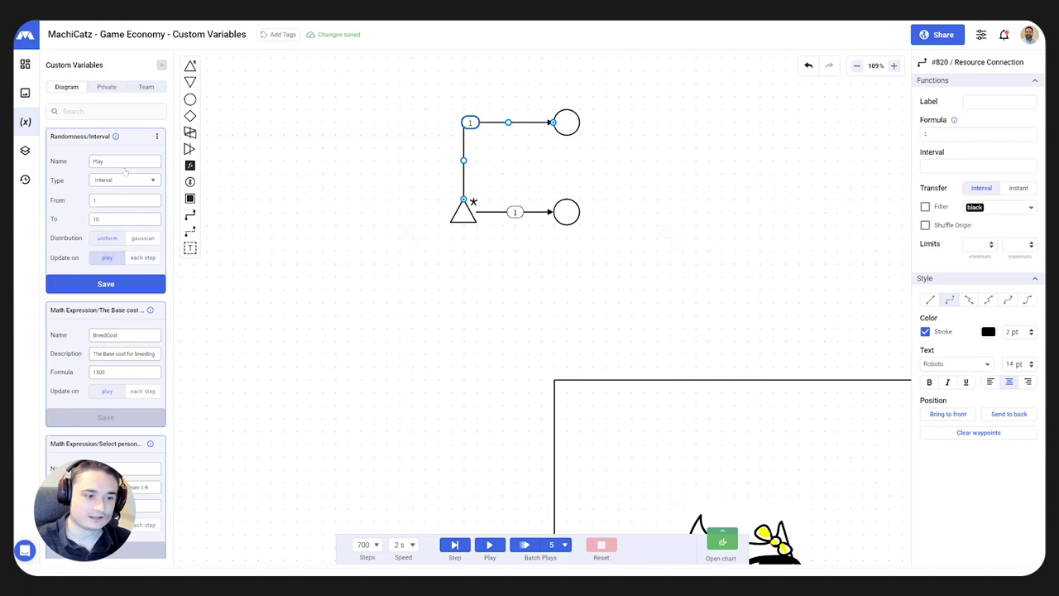
pyautogui.click(108, 284)
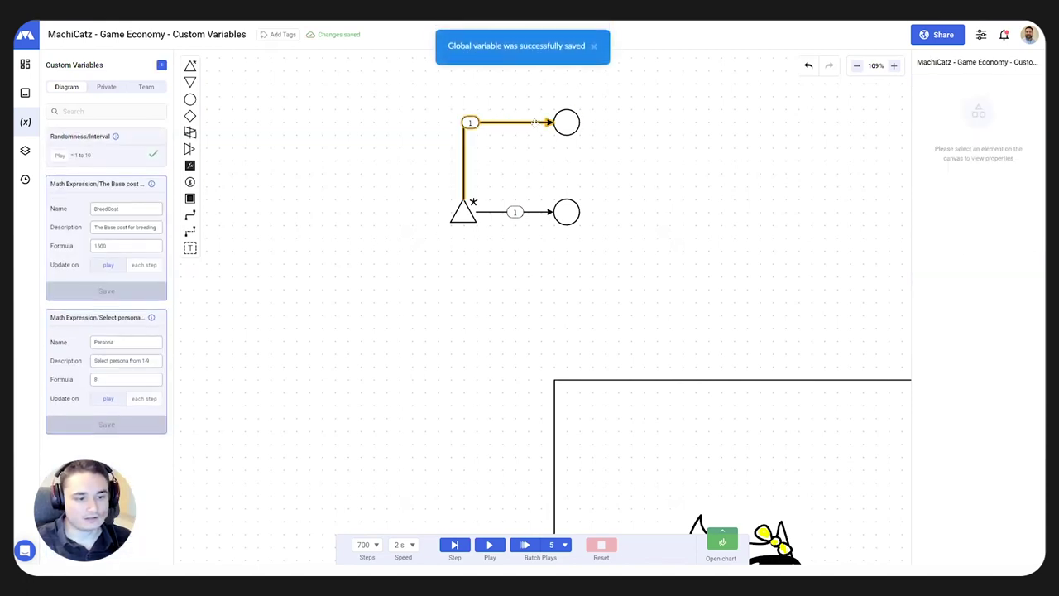
# Step: Set the formula of the resource connection from the source to the upper pool to play
pyautogui.click(498, 122)
pyautogui.click(976, 134)
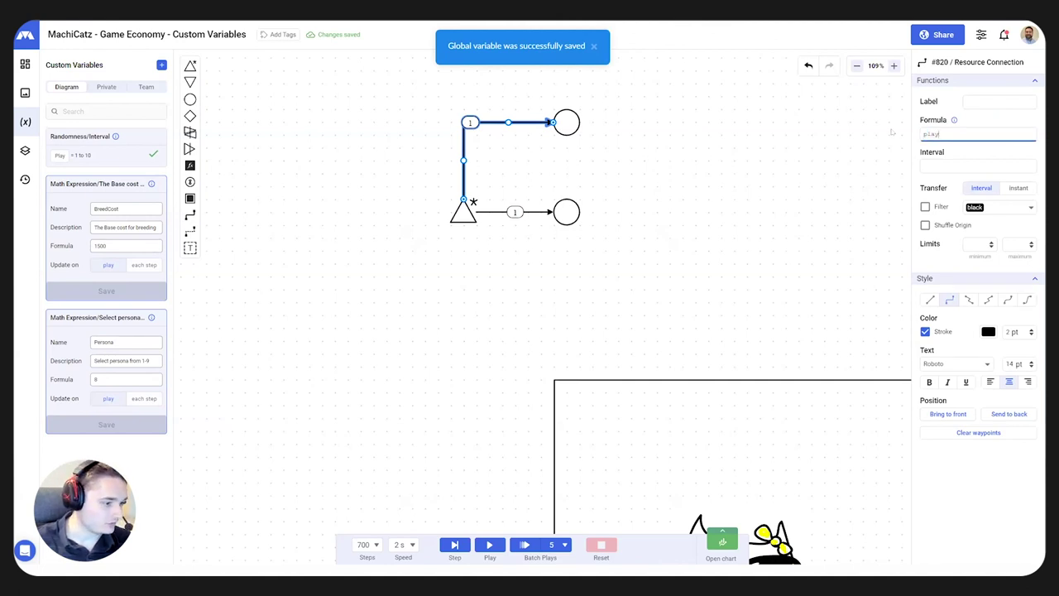
pyautogui.write('play')
pyautogui.press('Return')
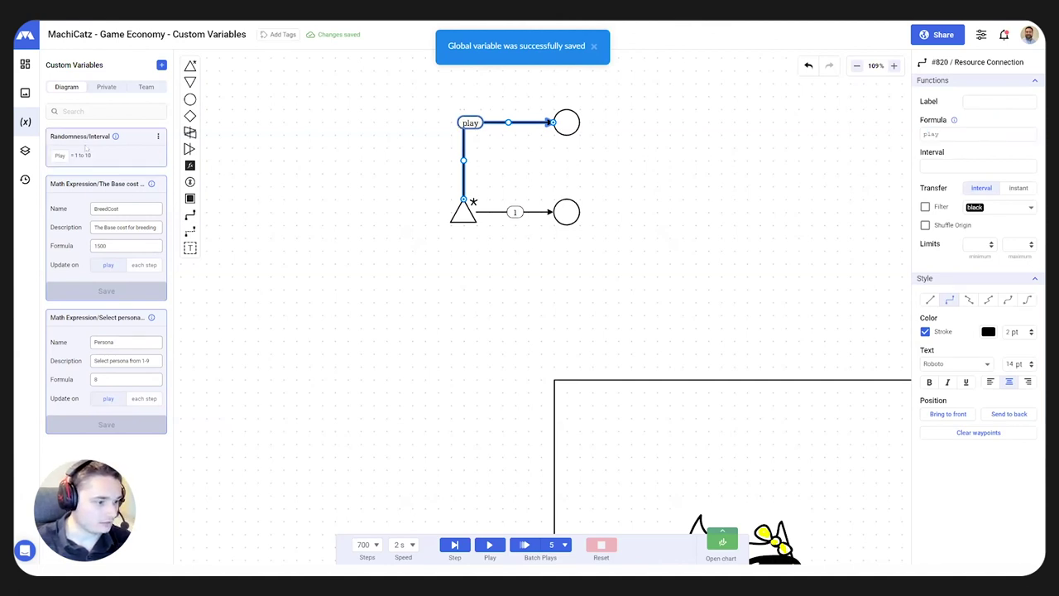
# Step: Create a Randomness interval variable named step from 1 to 10 that updates each step, and save it
pyautogui.click(162, 64)
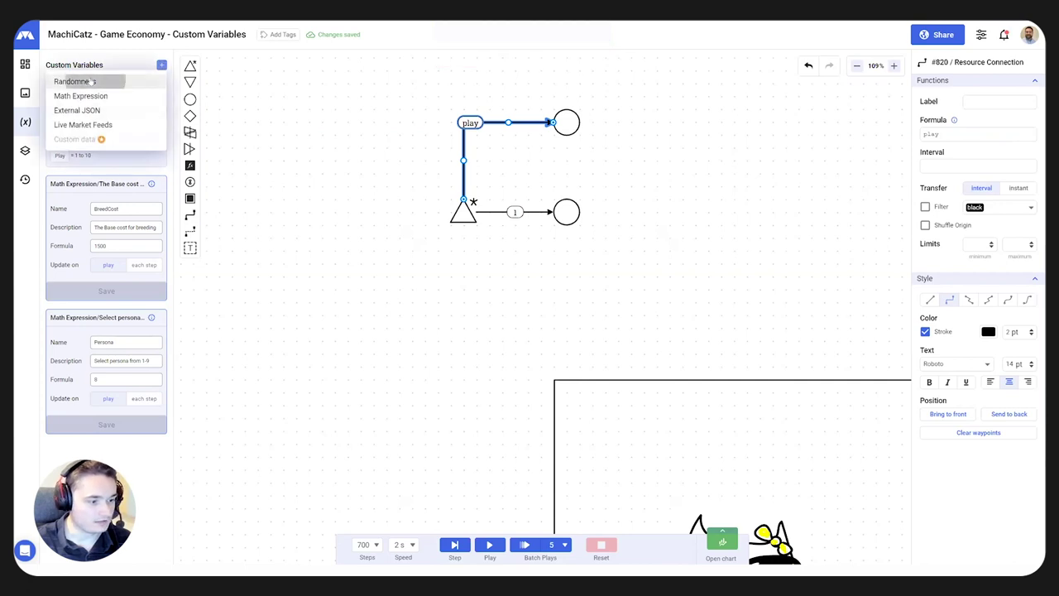
pyautogui.click(75, 81)
pyautogui.click(112, 161)
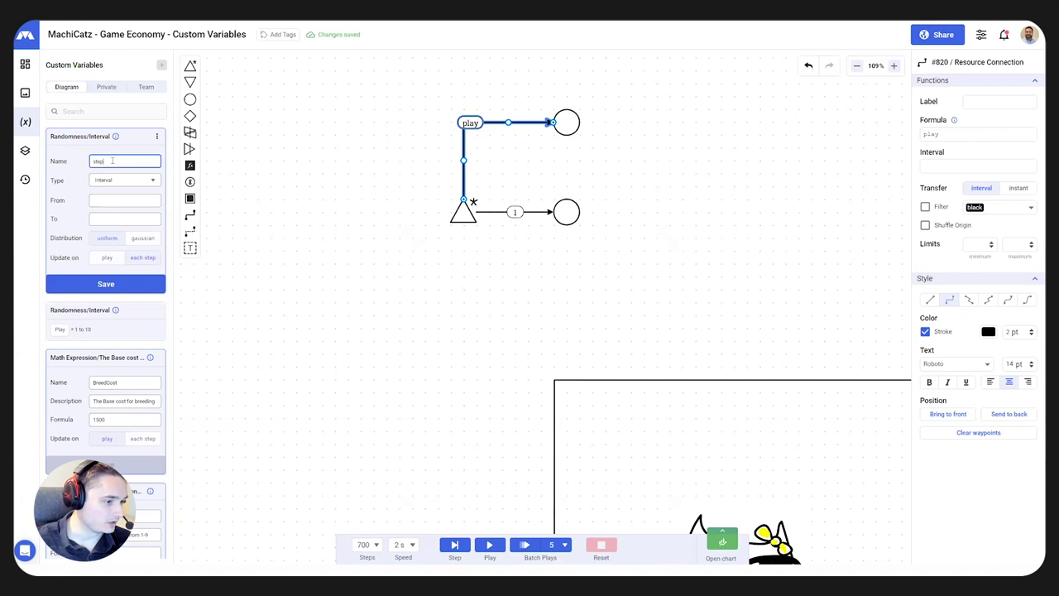
pyautogui.click(142, 257)
pyautogui.click(114, 199)
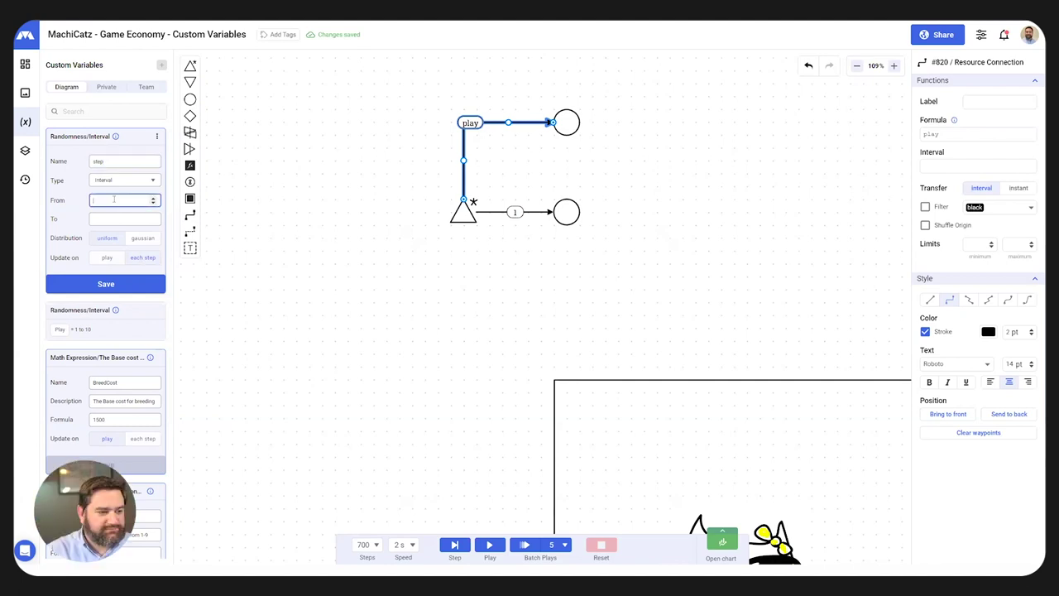
pyautogui.write('1')
pyautogui.click(106, 218)
pyautogui.write('1')
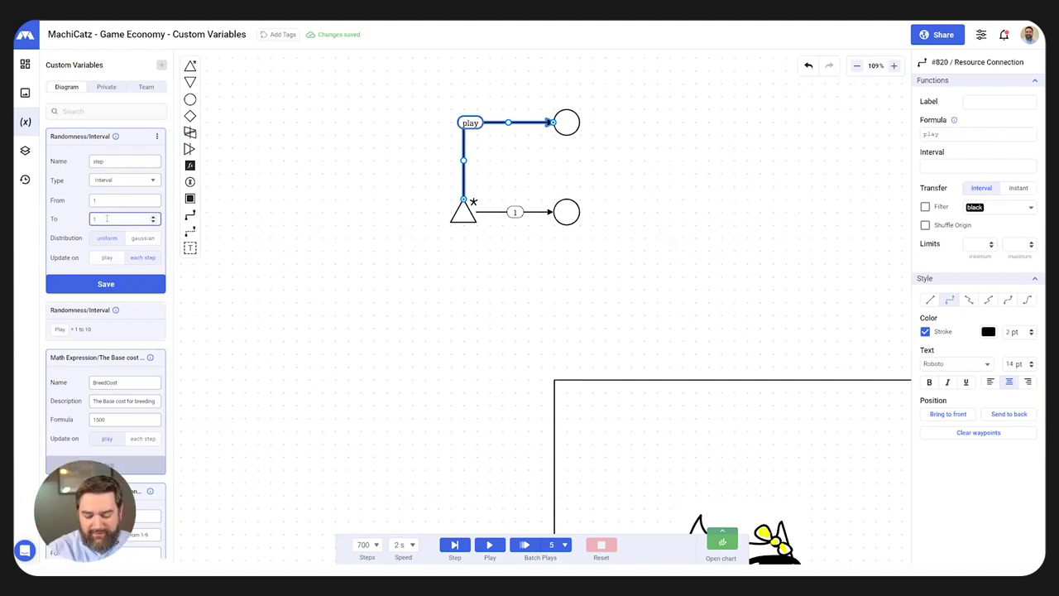
pyautogui.write('0')
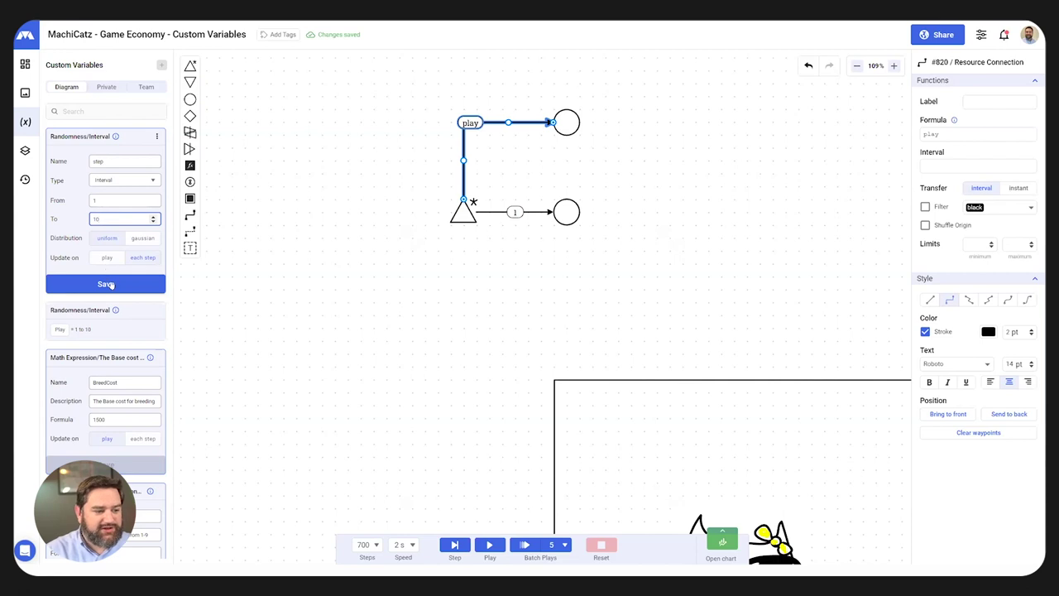
pyautogui.click(111, 284)
# Step: Set the formula of the resource connection from the source to the lower pool to step
pyautogui.click(537, 211)
pyautogui.click(926, 134)
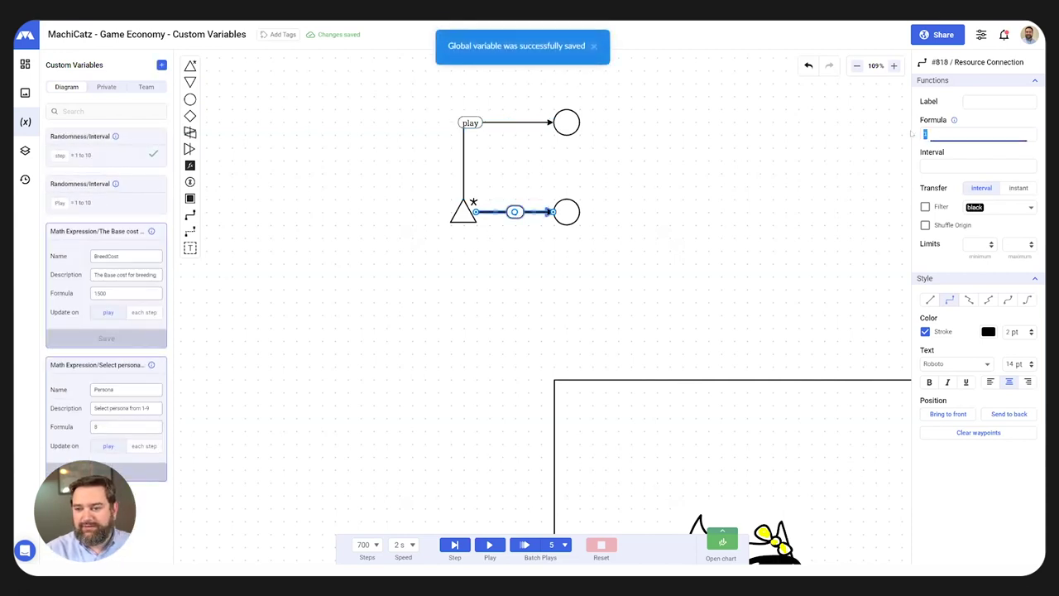
pyautogui.press('Return')
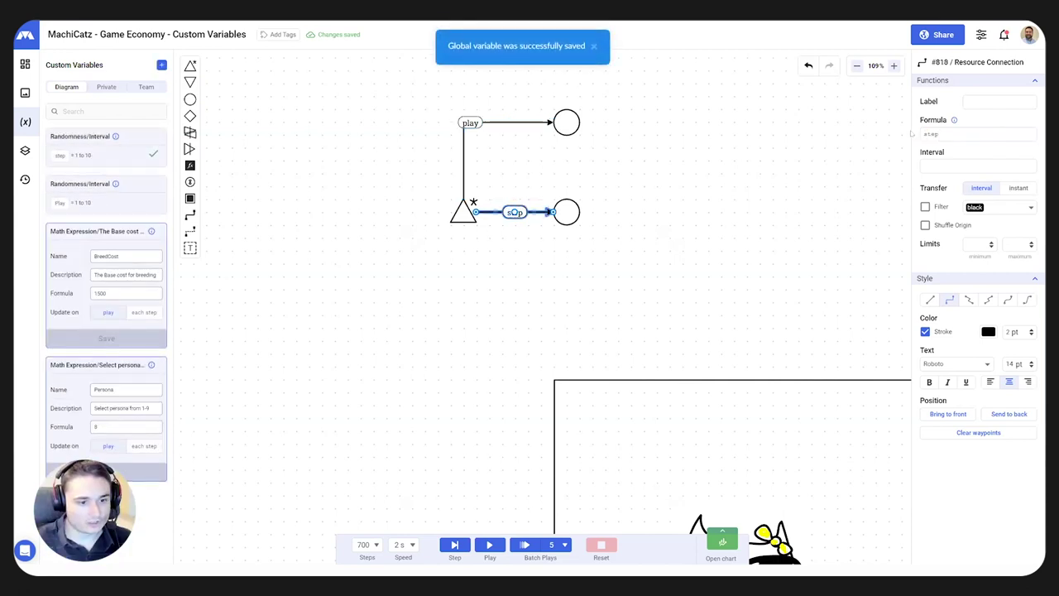
pyautogui.click(691, 259)
# Step: Add a drain connected from the lower pool and set that connection's formula to all
pyautogui.click(567, 123)
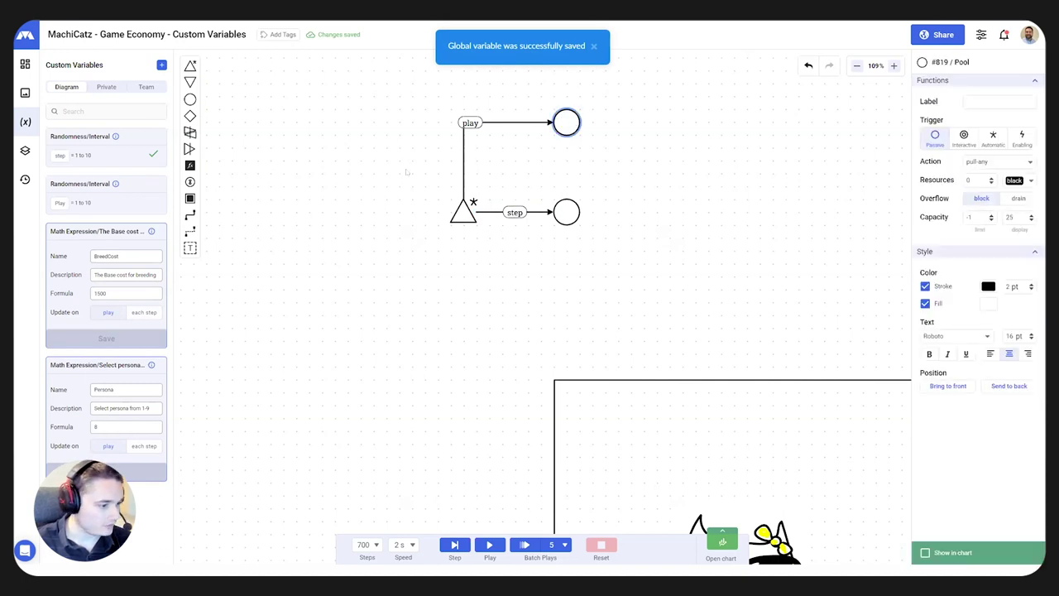
pyautogui.click(566, 212)
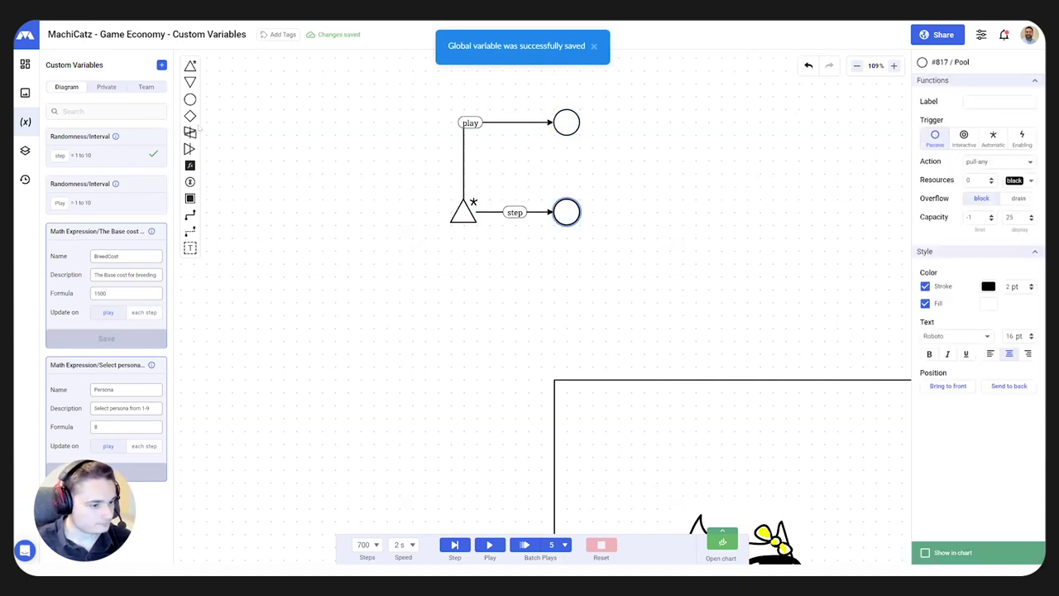
pyautogui.click(189, 82)
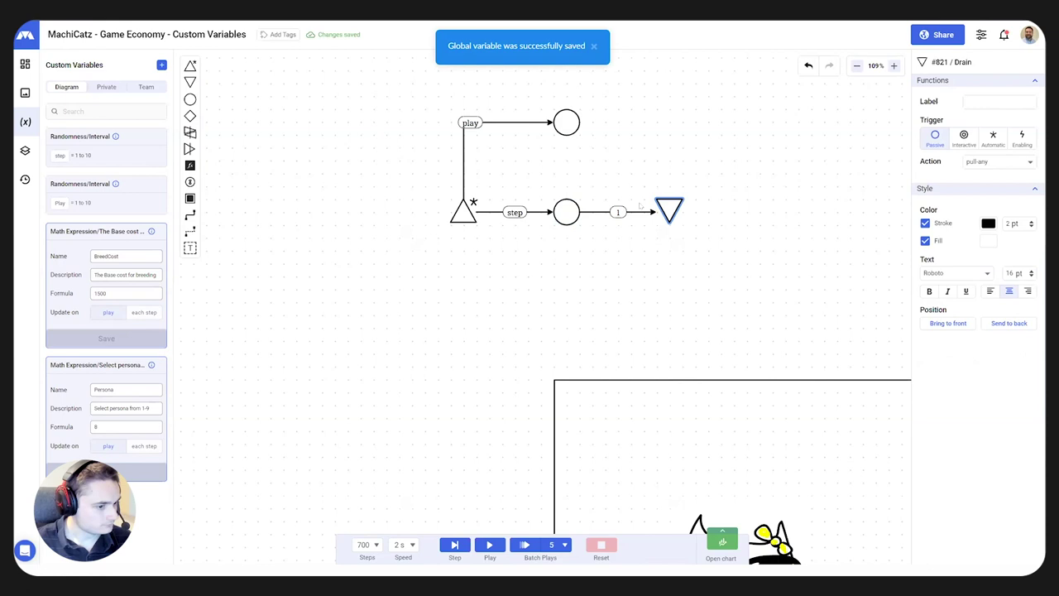
pyautogui.click(639, 211)
pyautogui.click(944, 133)
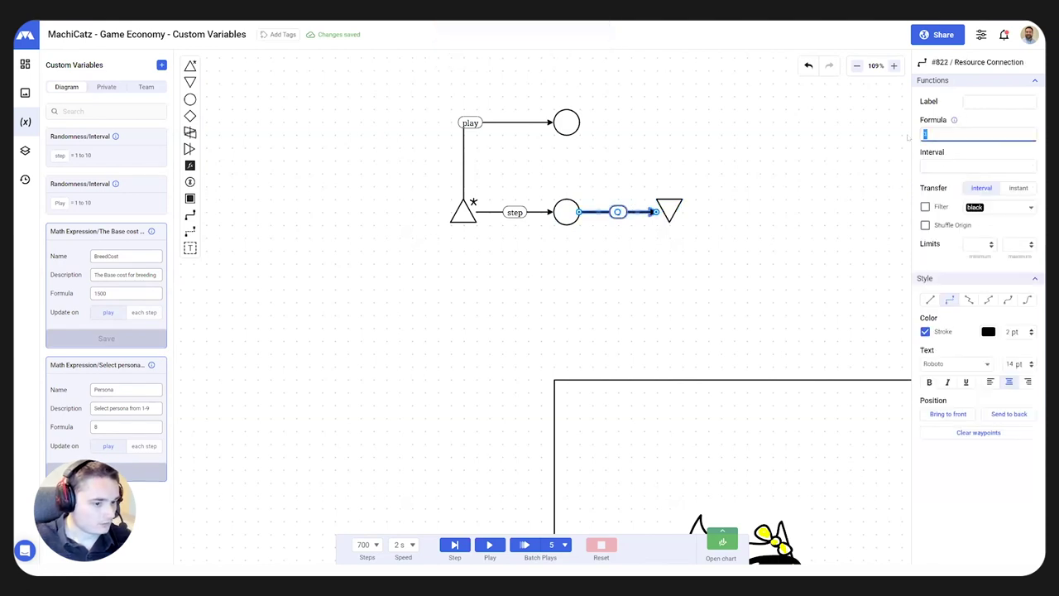
pyautogui.write('all')
pyautogui.press('Return')
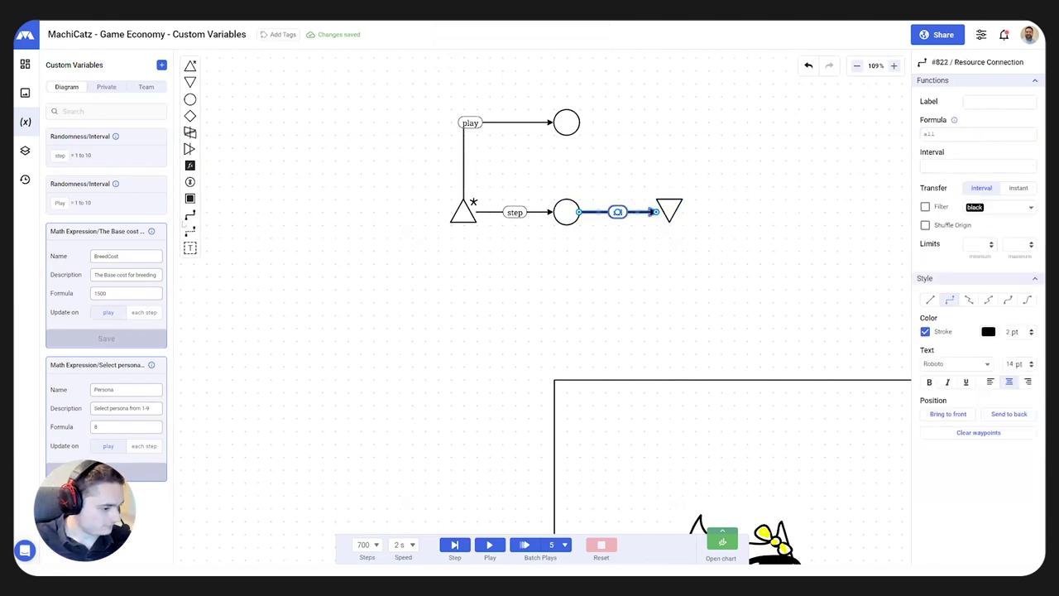
# Step: Connect the upper pool to the same drain and set the connection's formula to all
pyautogui.moveTo(579, 124); pyautogui.dragTo(669, 207)
pyautogui.click(952, 134)
pyautogui.write('all')
pyautogui.press('Return')
# Step: Set the drain's trigger to automatic and run the simulation to test the small source-and-pool example
pyautogui.click(668, 208)
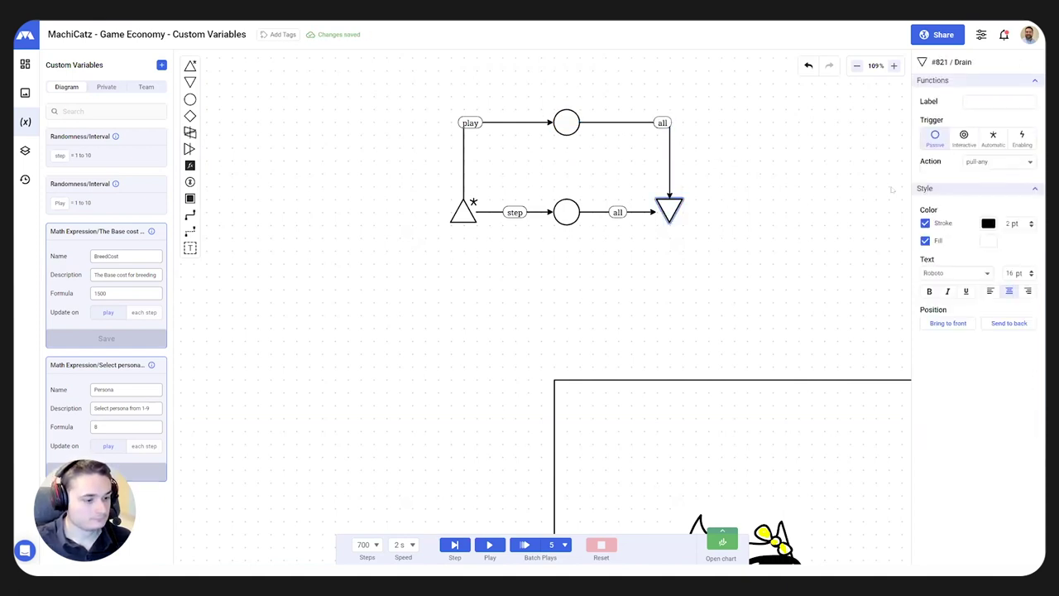
pyautogui.click(997, 138)
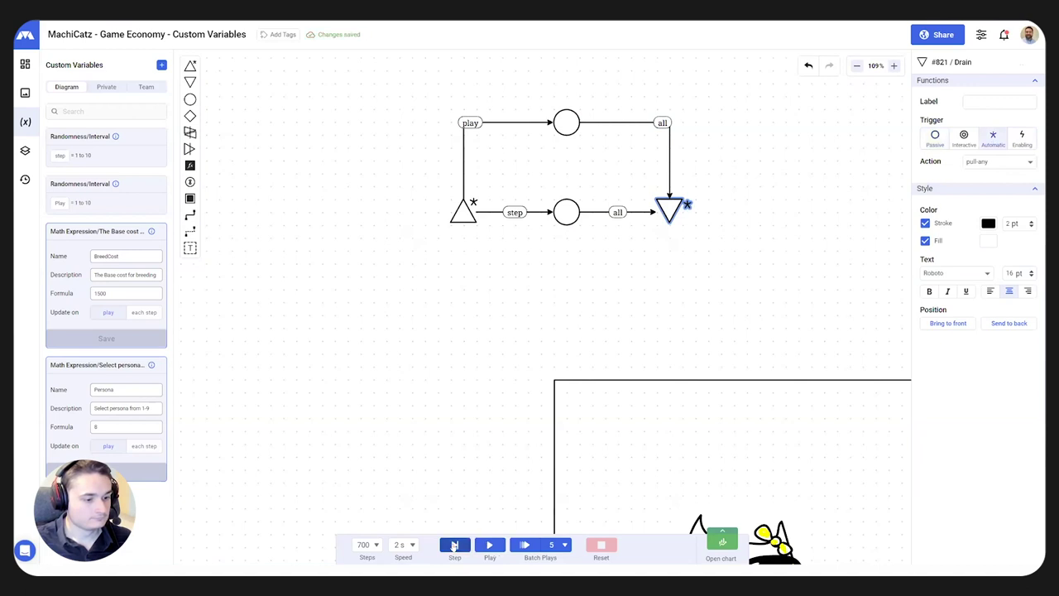
pyautogui.click(488, 547)
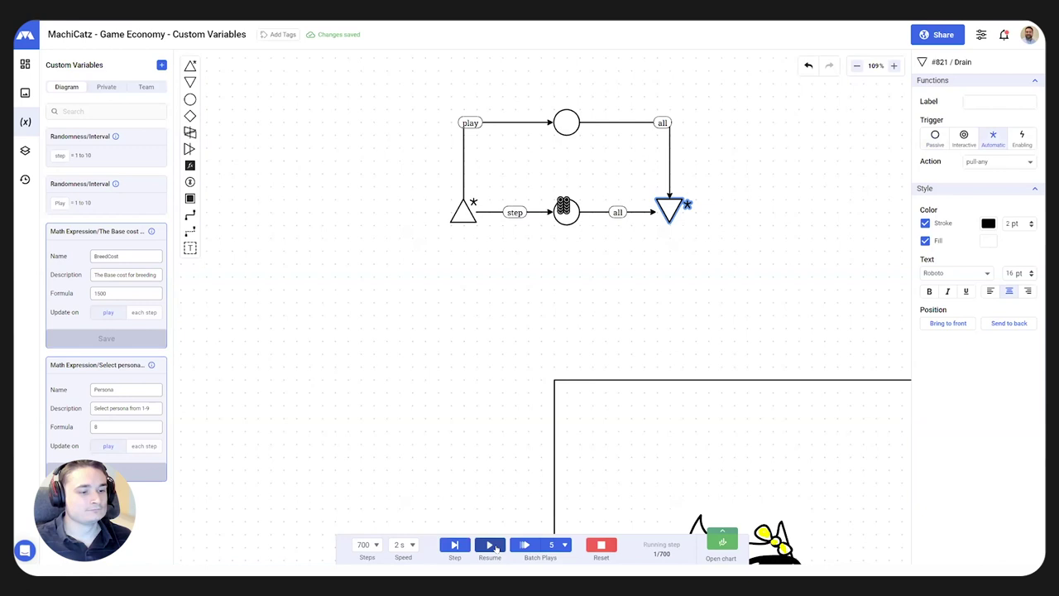
# Step: Rerun the simulation and correct the upper source connection's formula to Play, with its label moved onto the horizontal segment
pyautogui.click(463, 181)
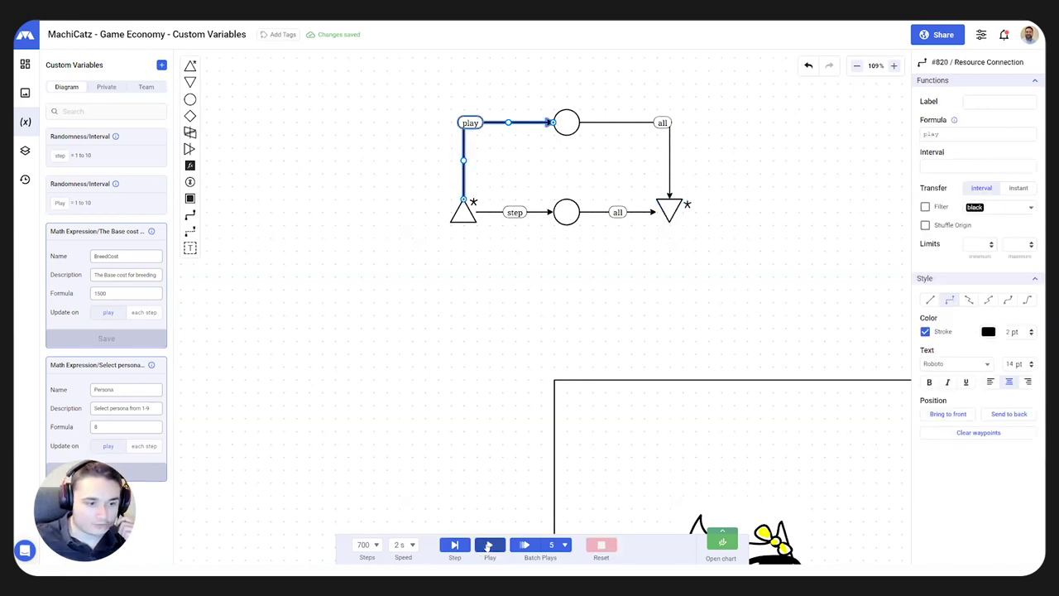
pyautogui.click(489, 544)
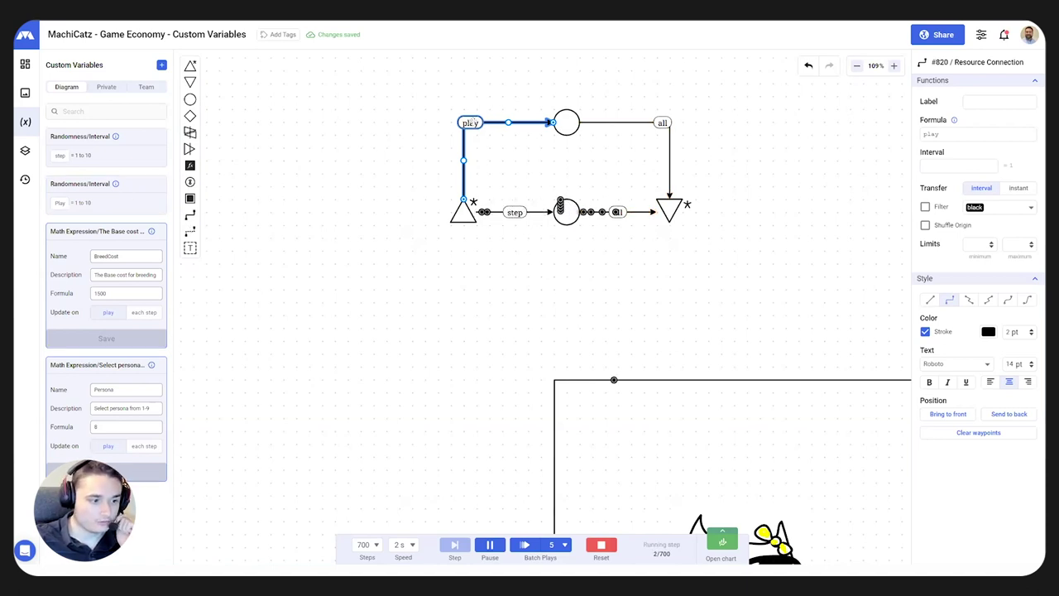
pyautogui.click(509, 122)
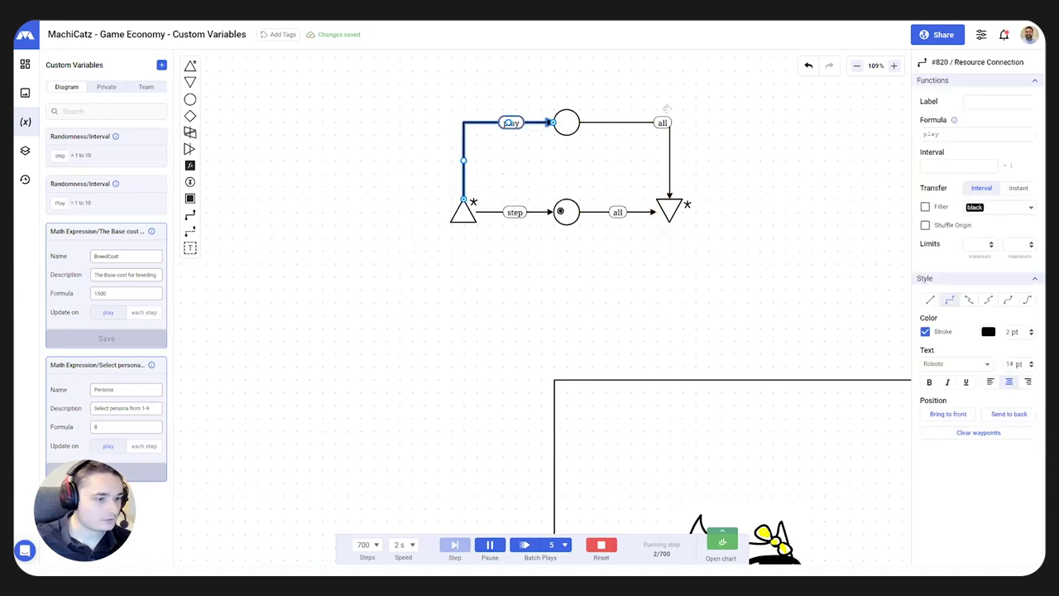
pyautogui.click(509, 123)
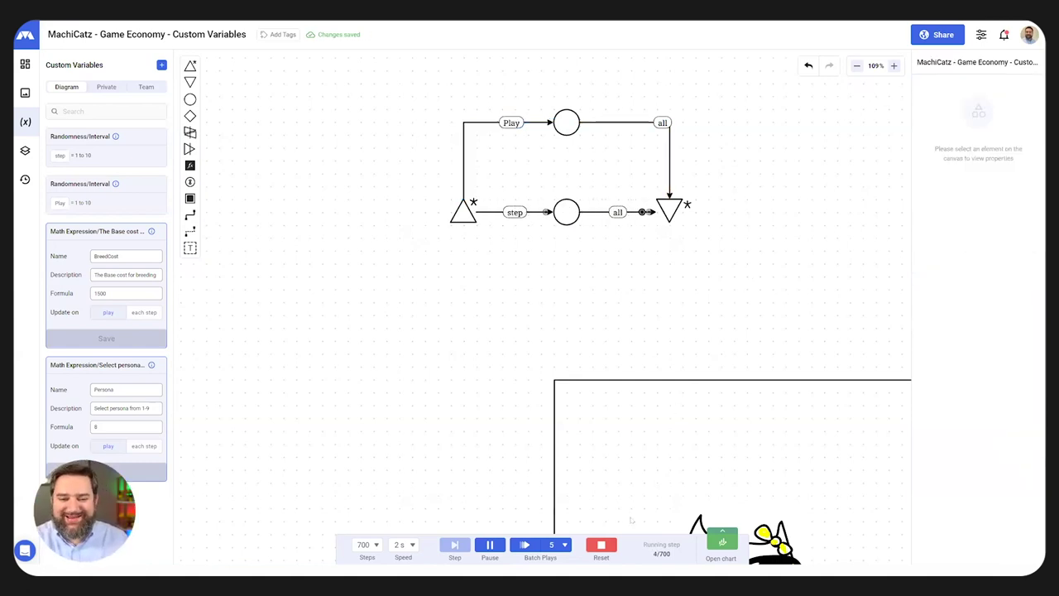
# Step: Restart the small example's simulation and open the settings of the Play and step random variables to compare their update options
pyautogui.click(490, 546)
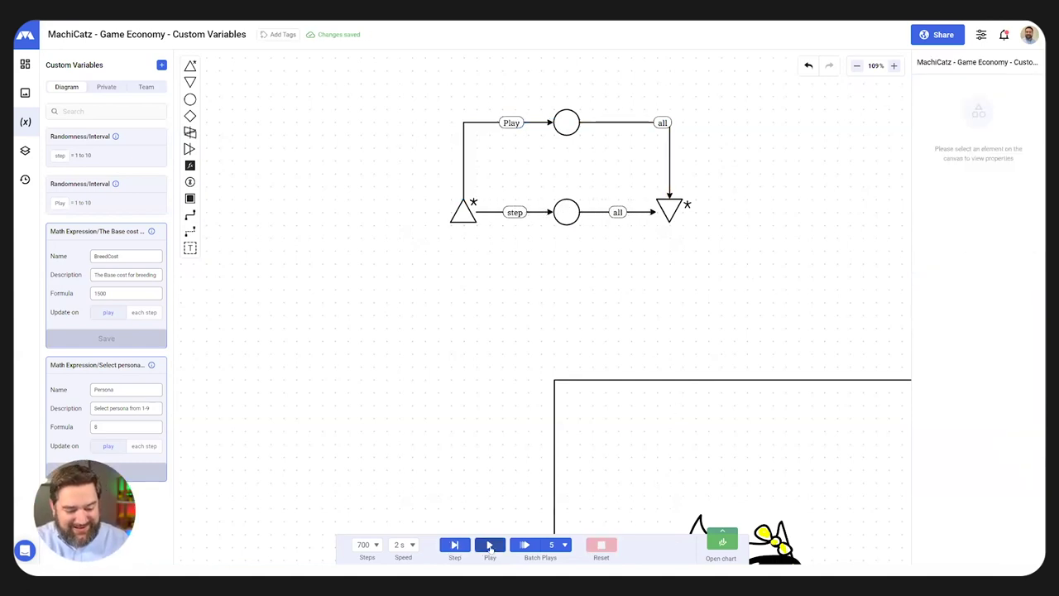
pyautogui.press('space')
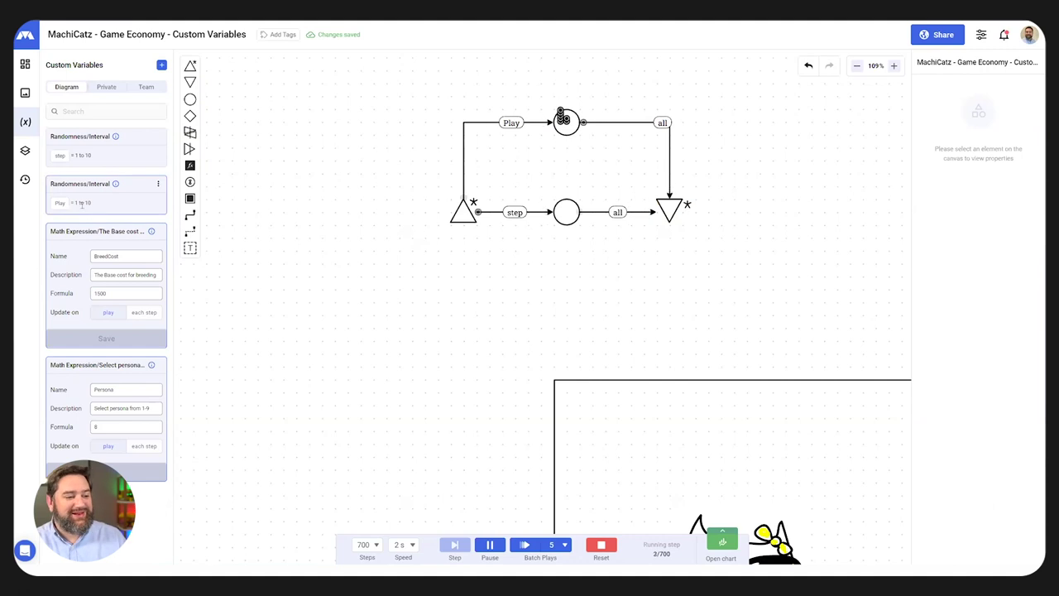
pyautogui.click(130, 190)
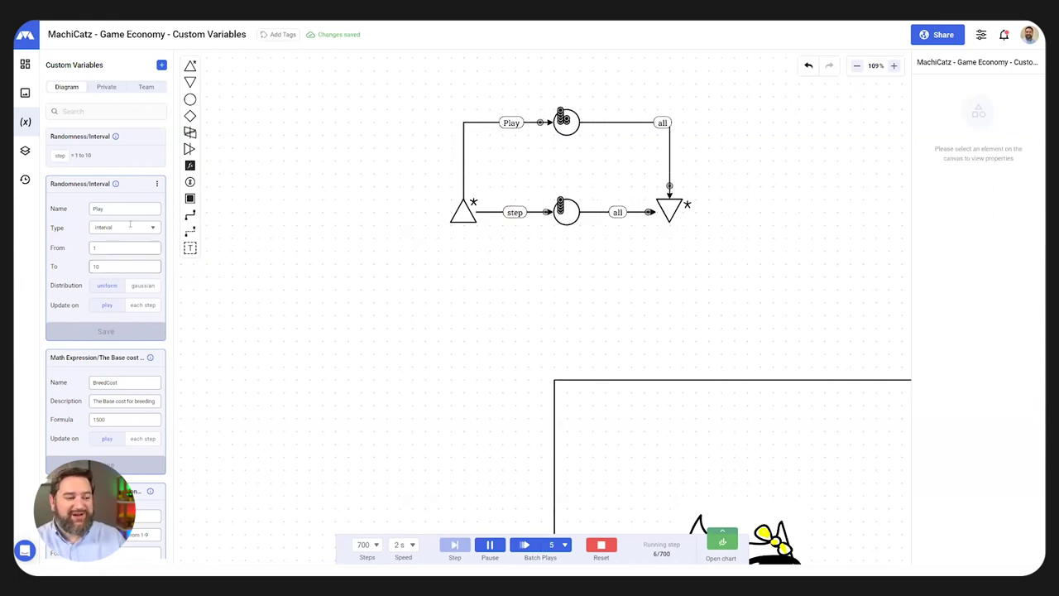
pyautogui.click(139, 144)
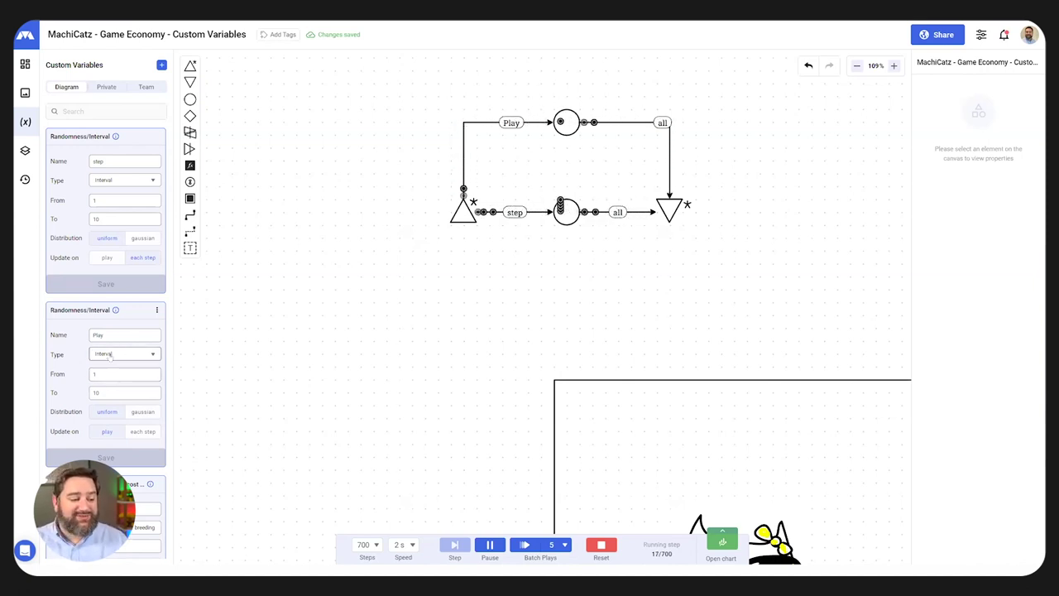
# Step: View the available randomness types for the Play variable and reset the simulation
pyautogui.click(148, 356)
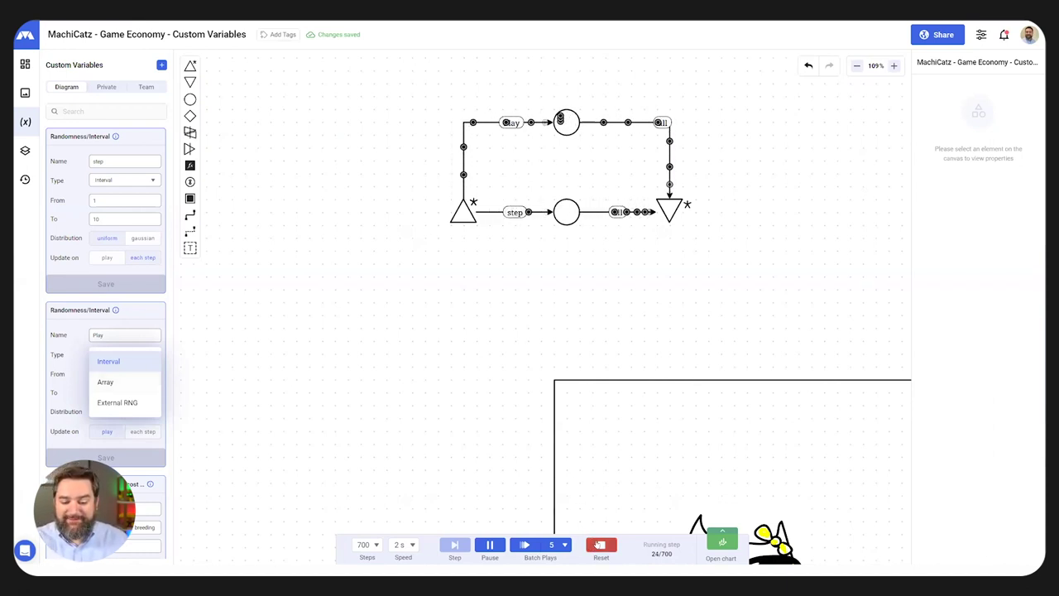
pyautogui.click(599, 544)
pyautogui.click(539, 283)
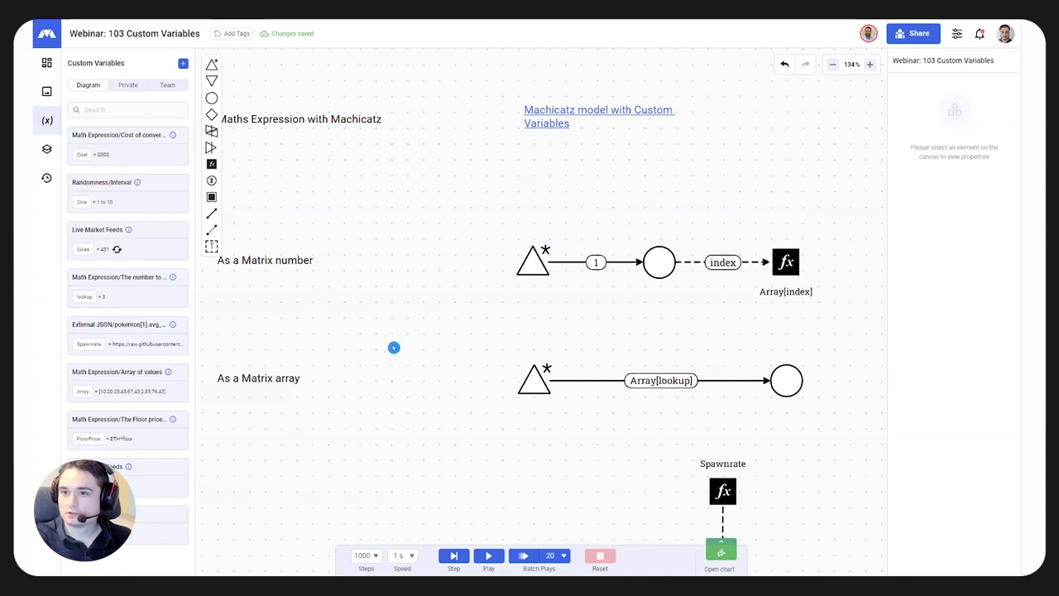
# Step: Examine the matrix number and matrix array examples in the Webinar: 103 Custom Variables diagram
pyautogui.moveTo(393, 347); pyautogui.dragTo(352, 422)
pyautogui.scroll(-5, 379, 208)
pyautogui.scroll(3, 380, 305)
pyautogui.hscroll(-2, 462, 306)
pyautogui.hscroll(3, 445, 305)
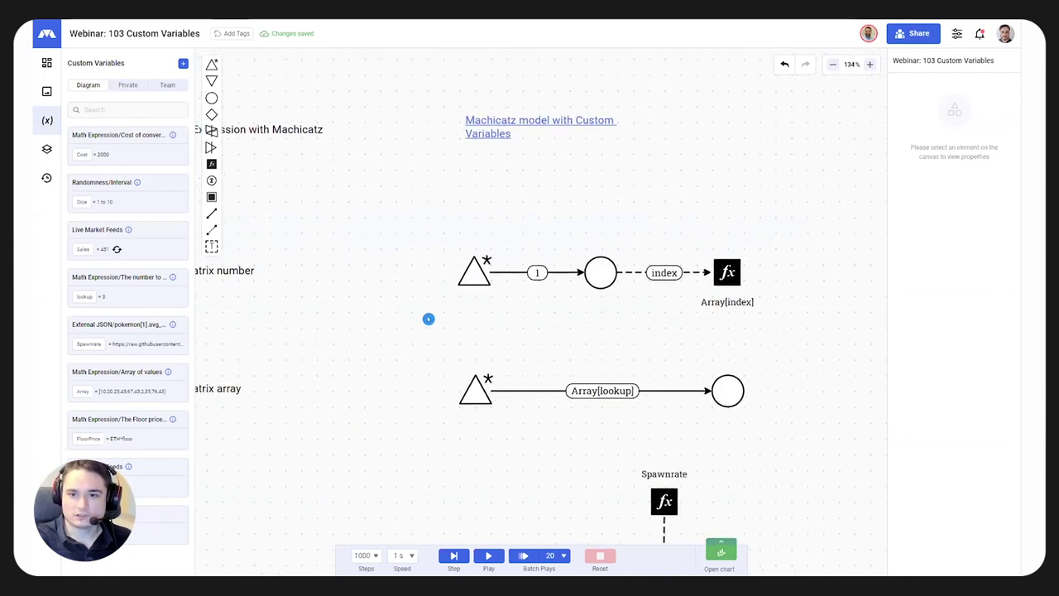
pyautogui.hscroll(-2, 428, 317)
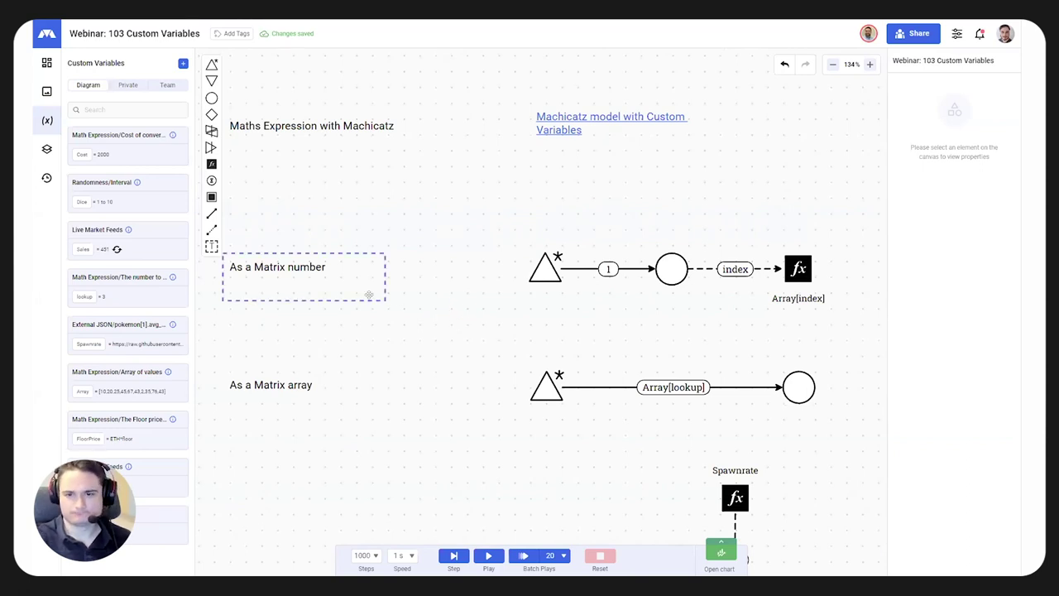
pyautogui.hscroll(5, 560, 314)
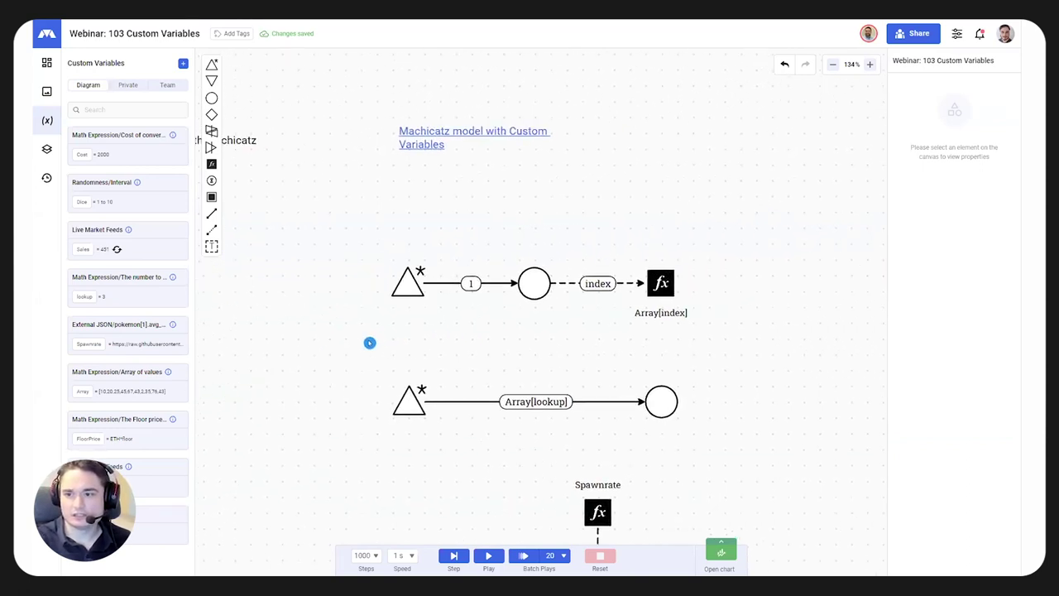
pyautogui.moveTo(427, 234); pyautogui.dragTo(480, 239)
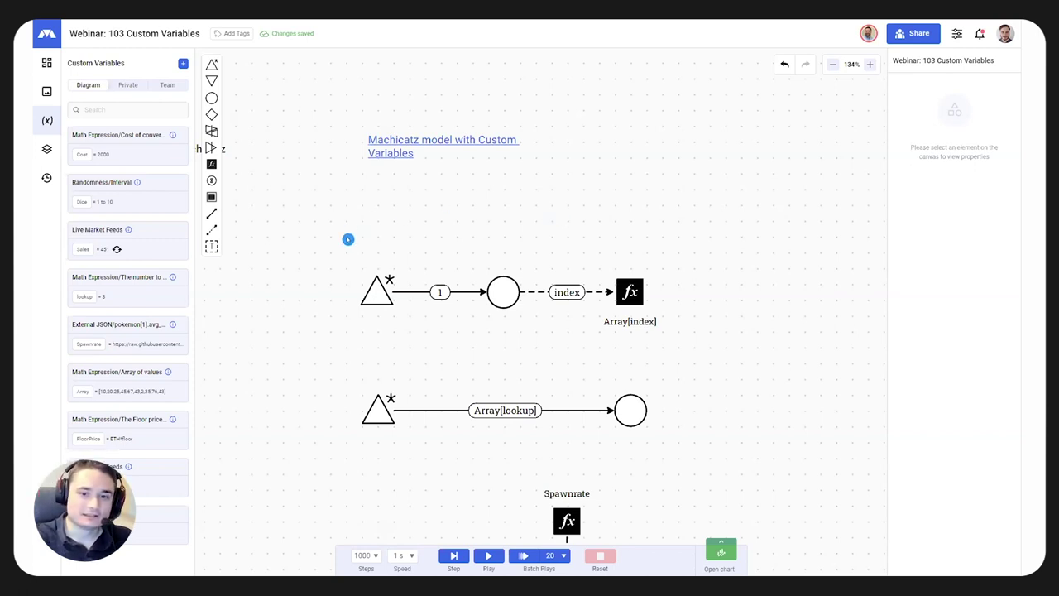
# Step: Inspect the Array custom variable's name, description, full formula and update setting, and collapse its details
pyautogui.click(116, 379)
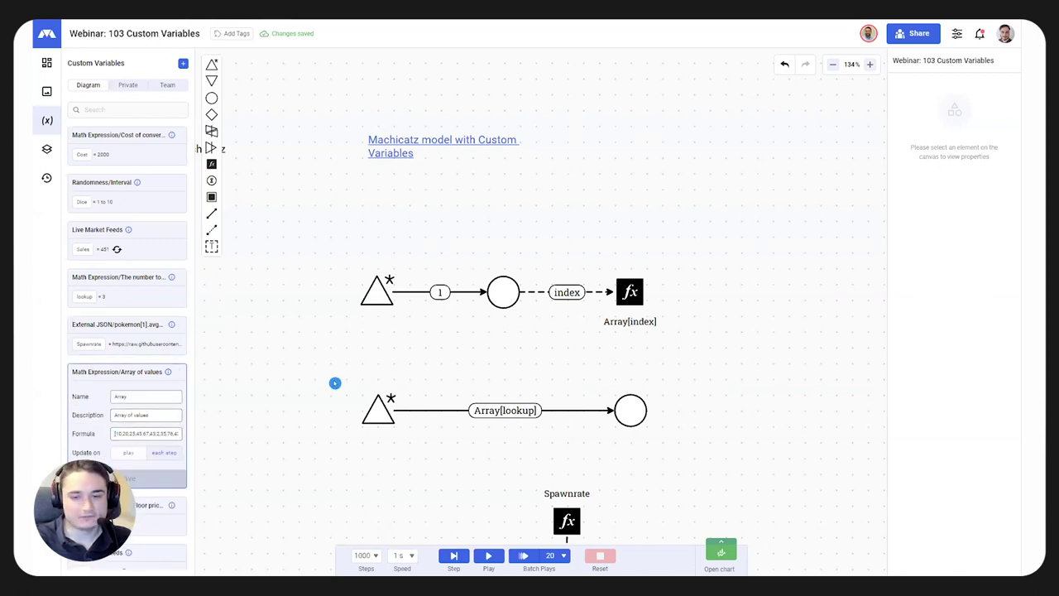
pyautogui.scroll(-1, 91, 397)
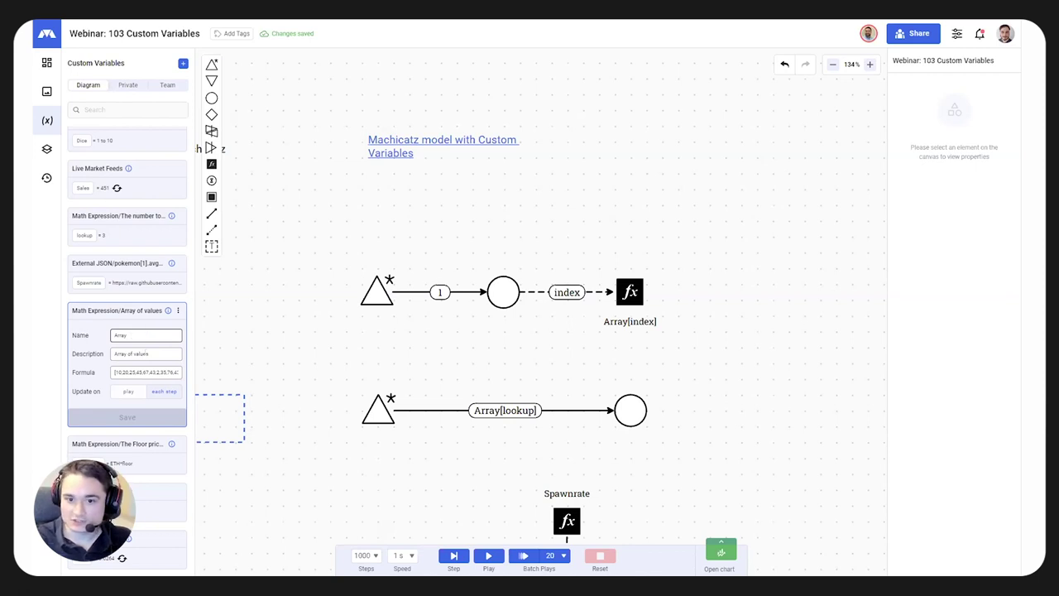
pyautogui.click(117, 372)
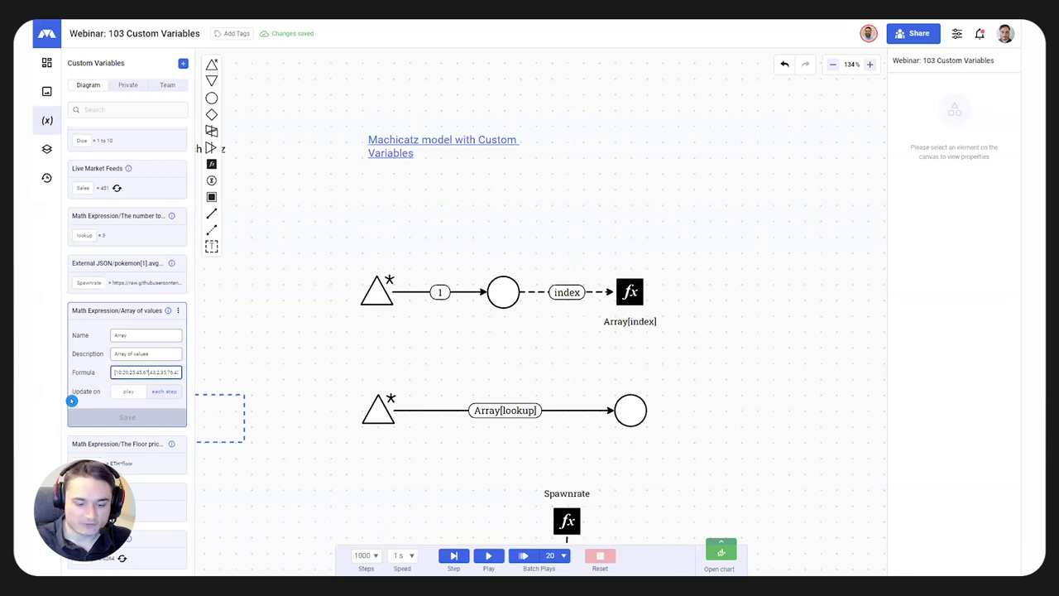
pyautogui.write(',')
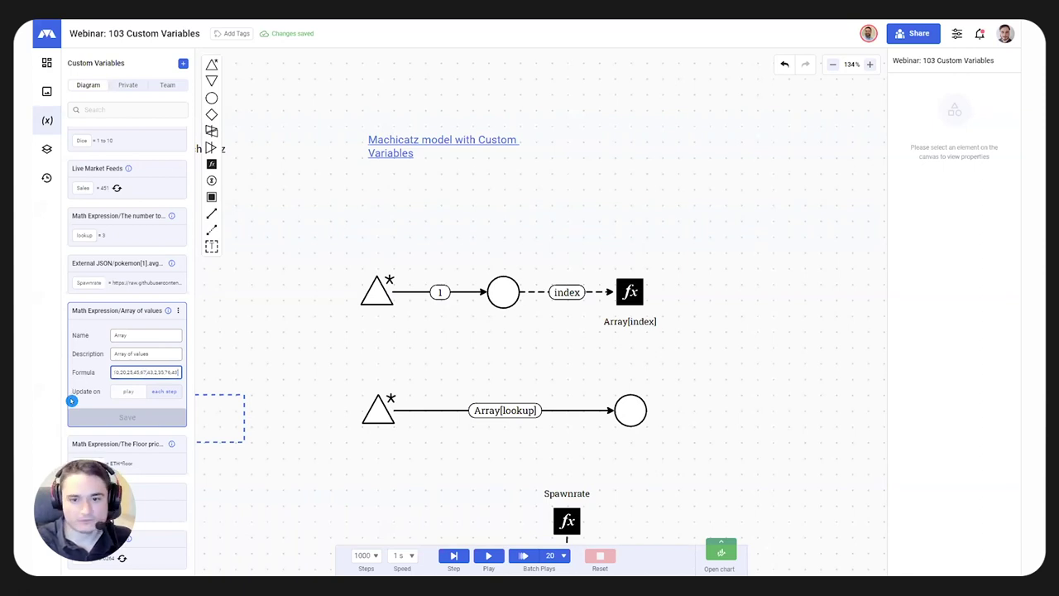
pyautogui.press('Home')
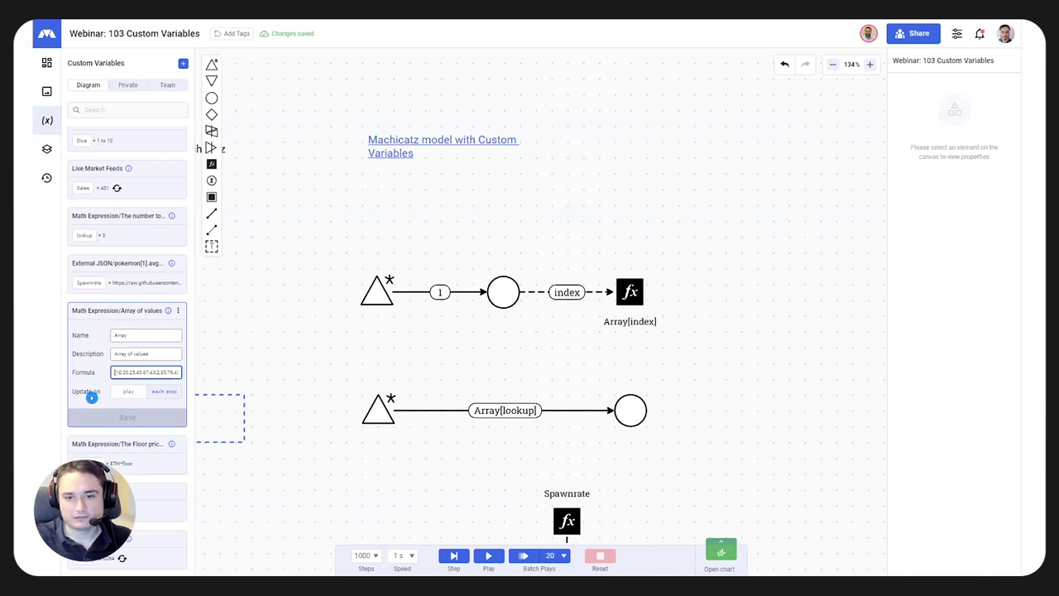
pyautogui.click(158, 398)
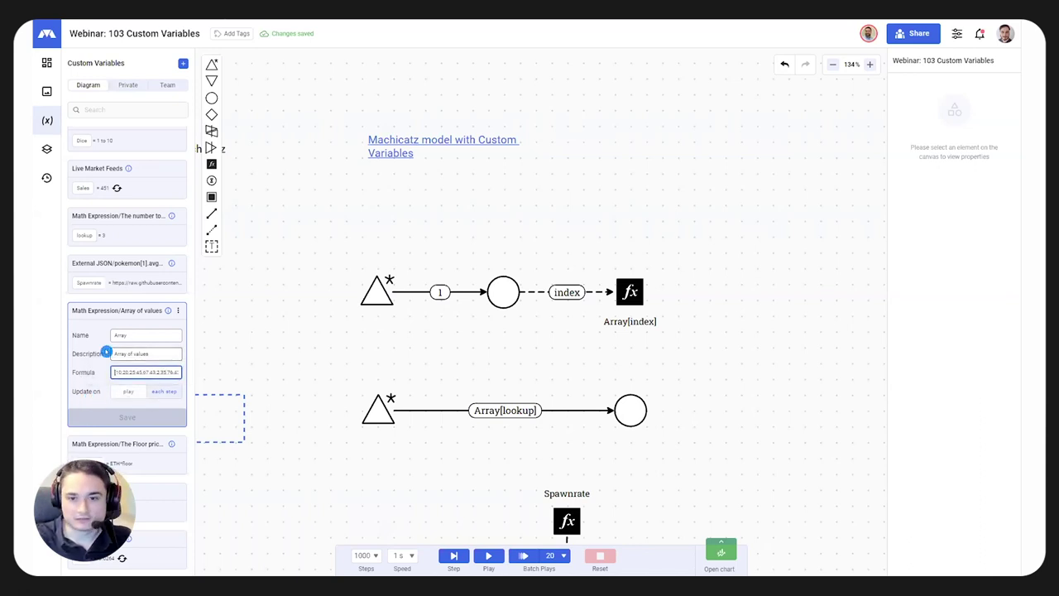
pyautogui.click(91, 332)
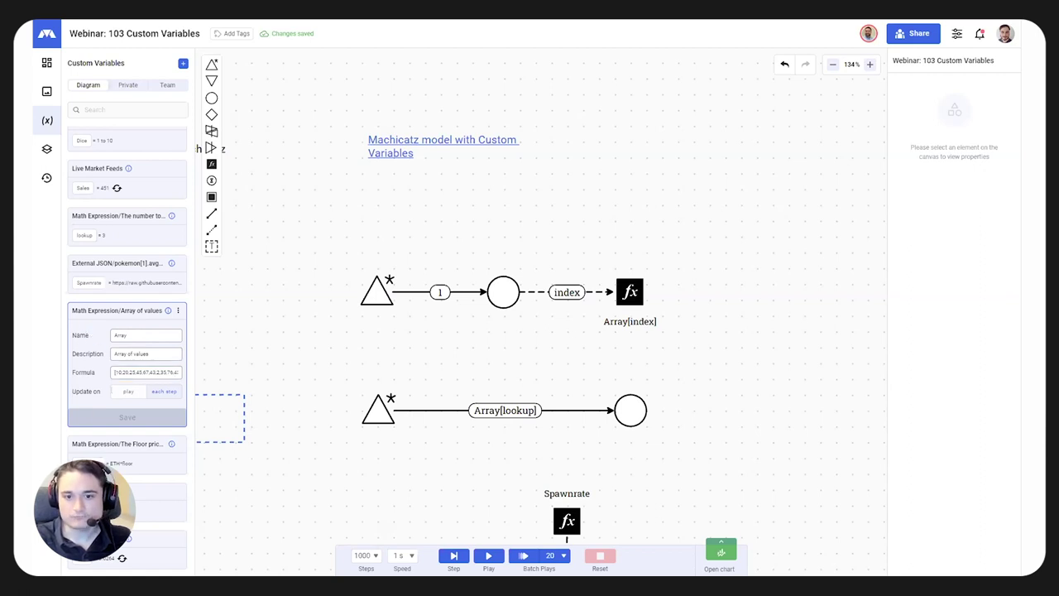
pyautogui.click(139, 310)
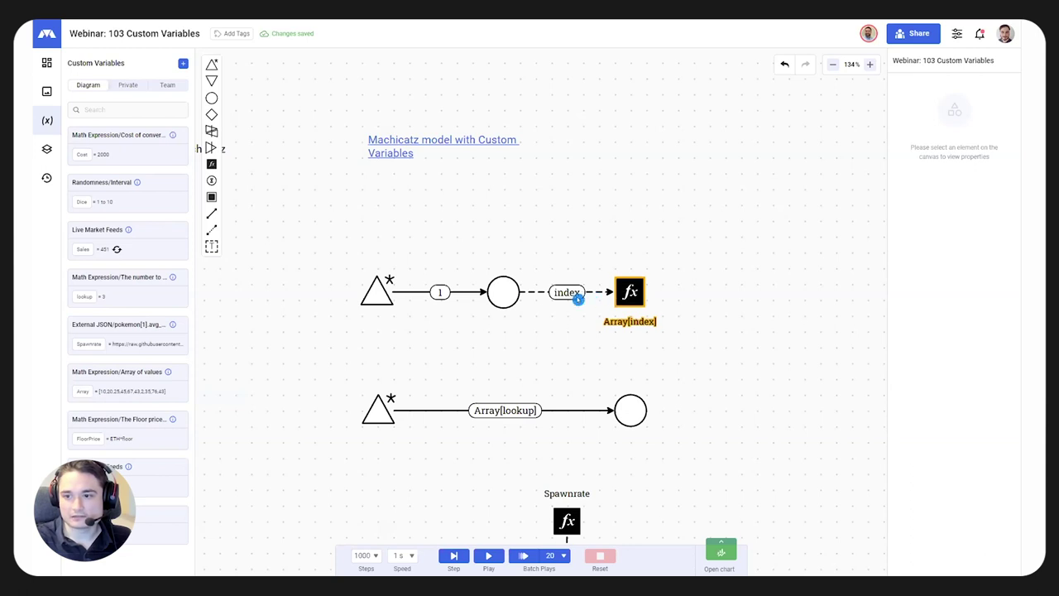
# Step: Run the matrix number example step by step to step 5, comparing the Array[index] register with the array's values, and reset it
pyautogui.click(567, 298)
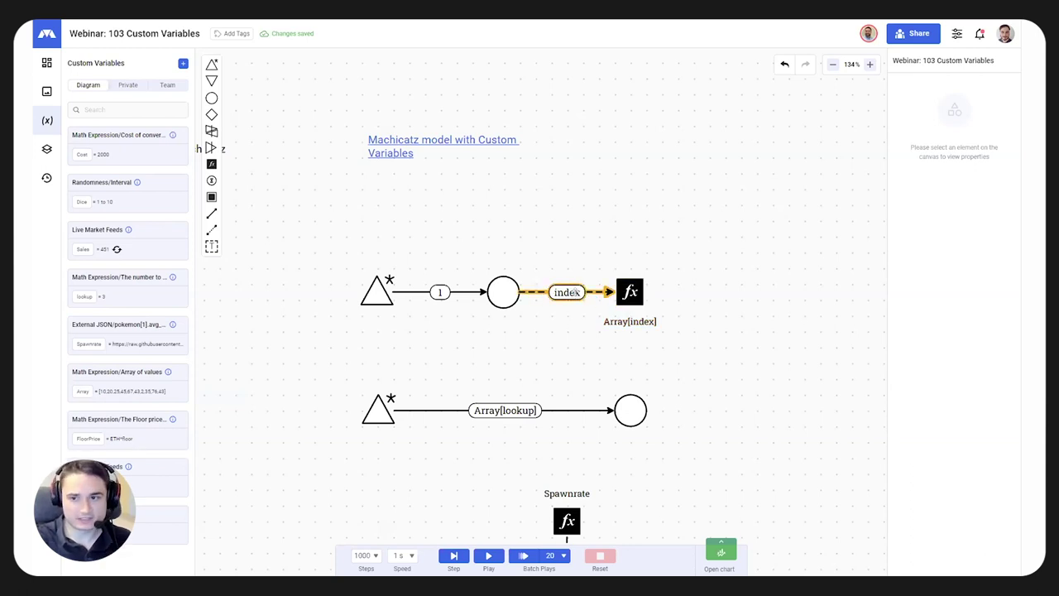
pyautogui.click(487, 556)
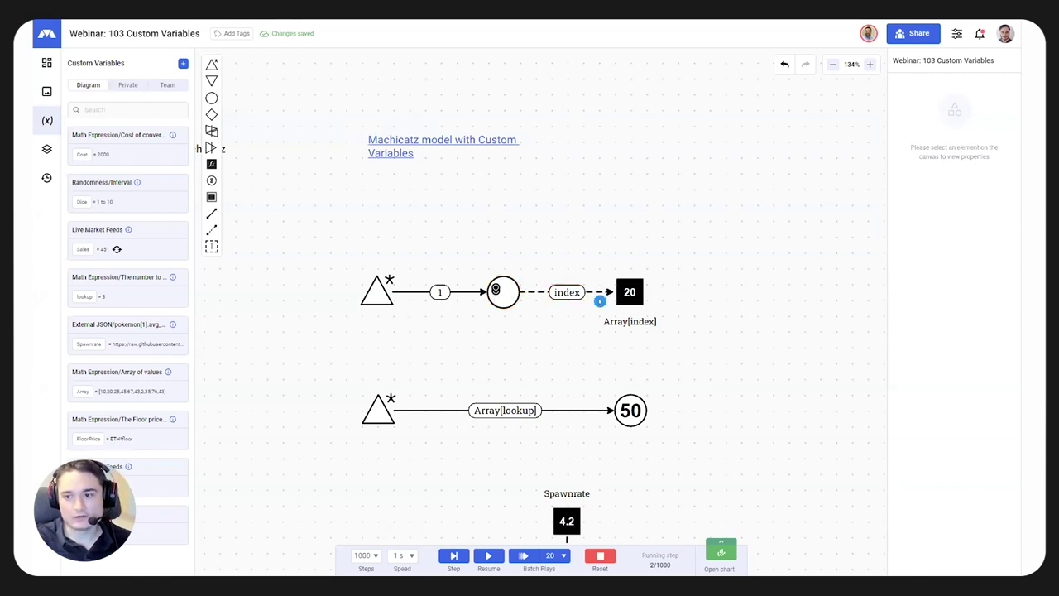
pyautogui.click(624, 293)
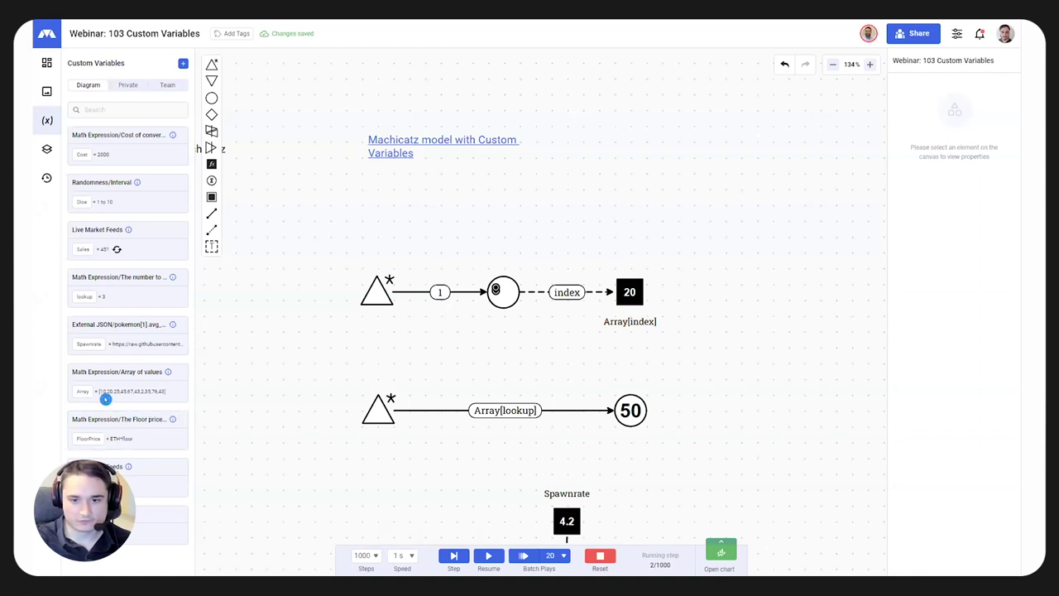
pyautogui.click(497, 290)
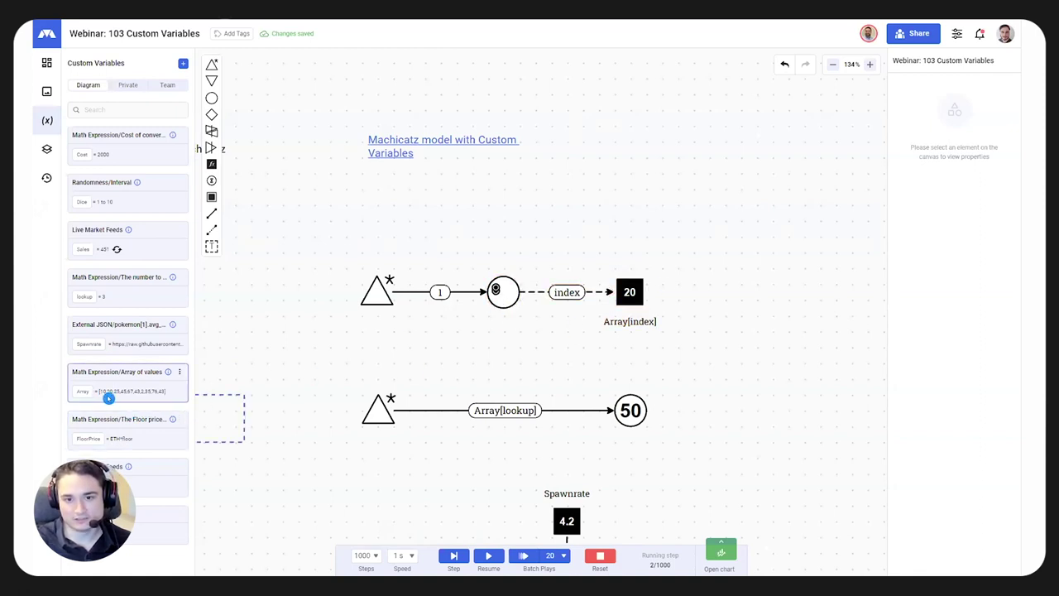
pyautogui.click(453, 555)
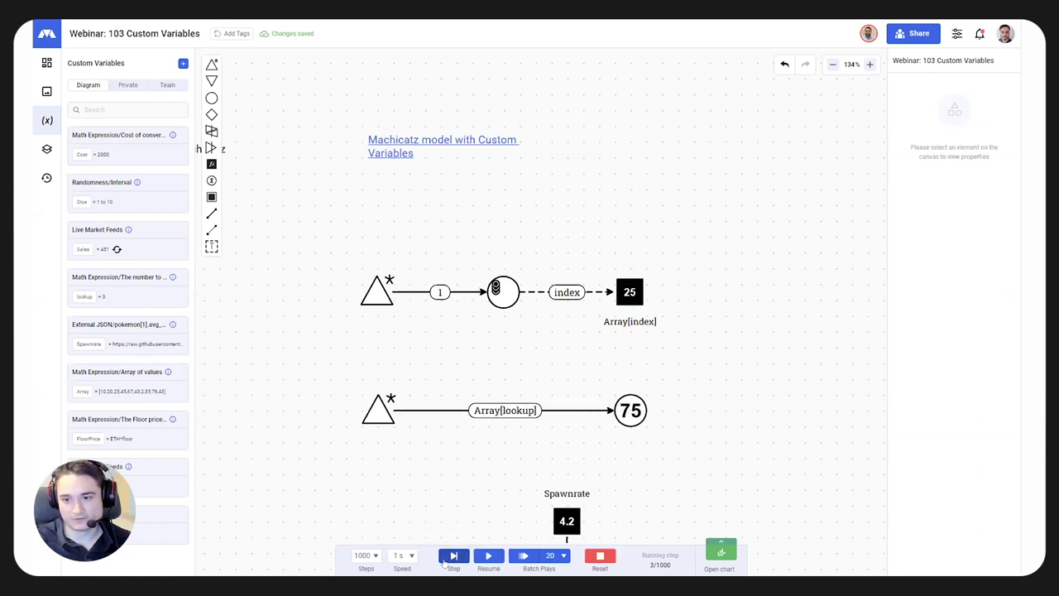
pyautogui.click(445, 560)
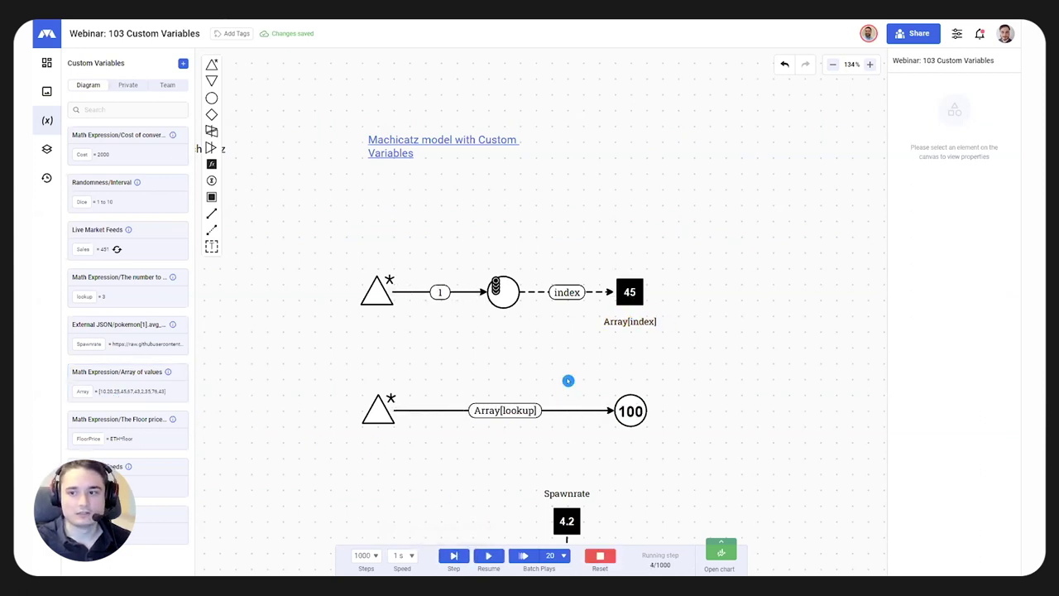
pyautogui.click(454, 557)
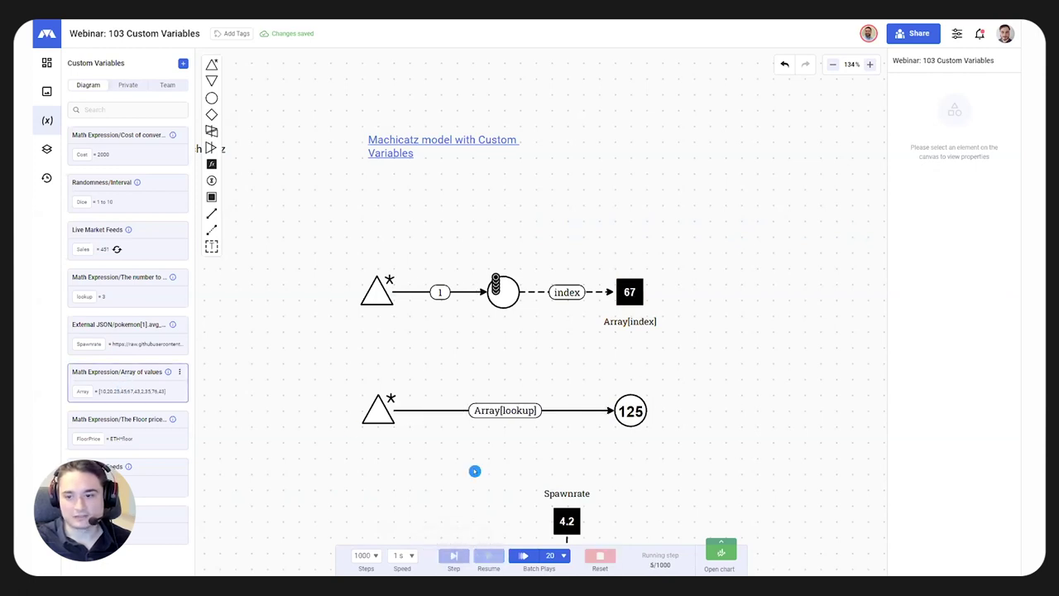
pyautogui.click(600, 557)
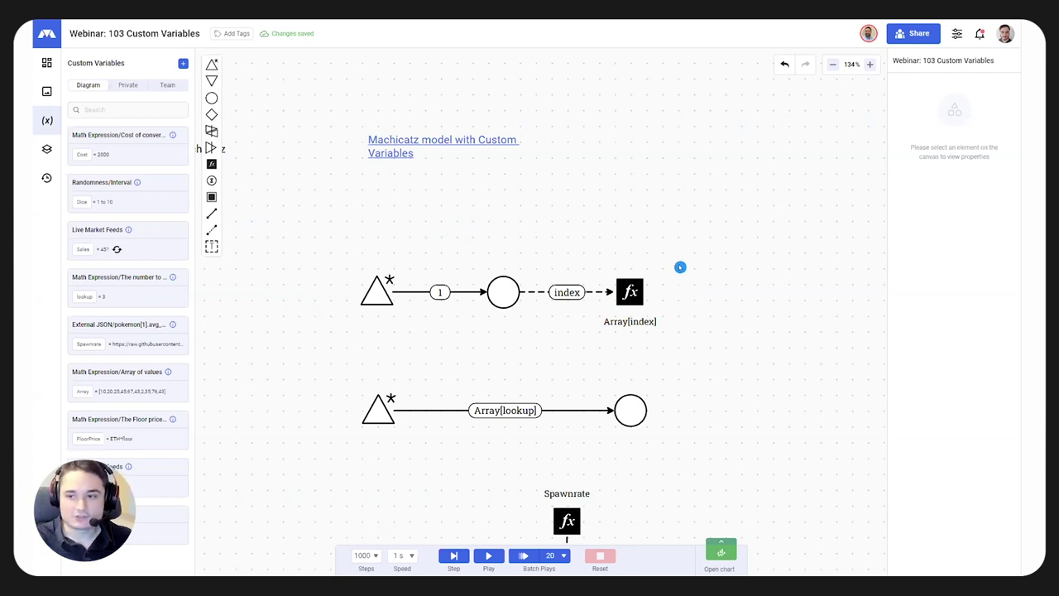
# Step: Inspect the Array[index] register's formula and bring the matrix array example into focus
pyautogui.moveTo(604, 225); pyautogui.dragTo(709, 360)
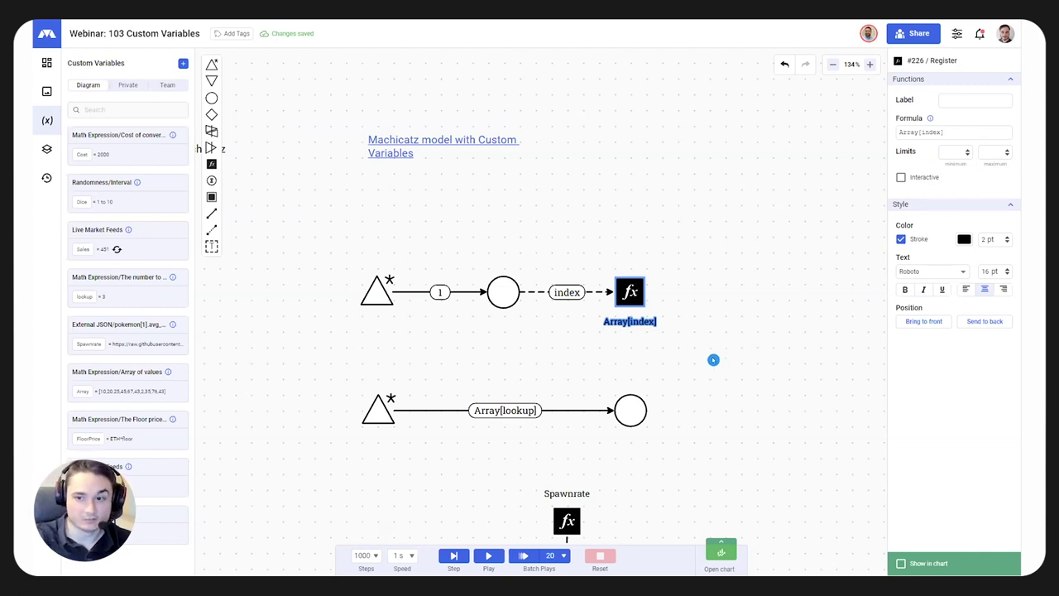
pyautogui.moveTo(704, 372); pyautogui.dragTo(737, 331)
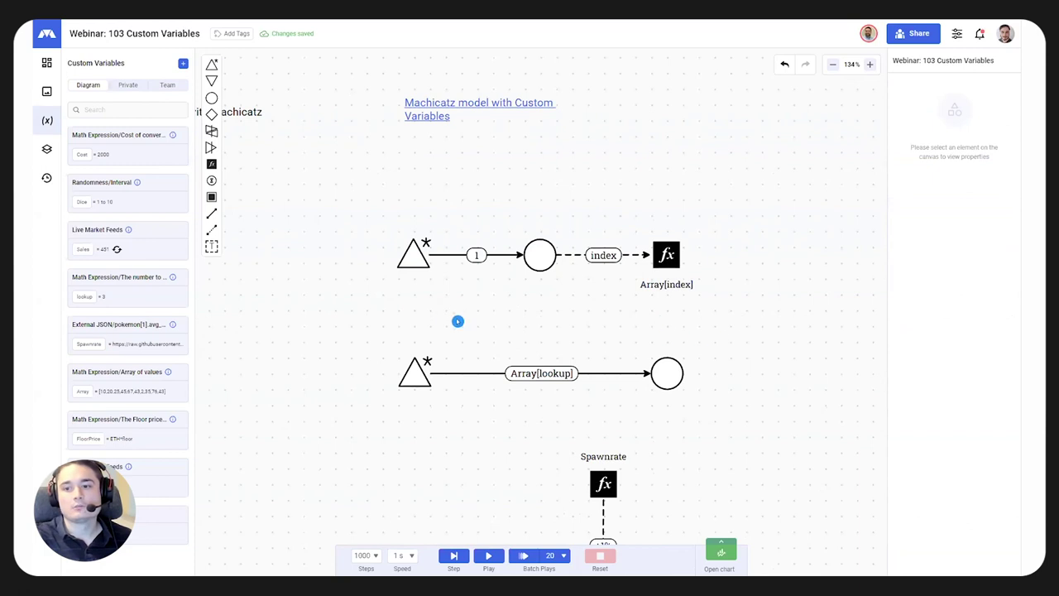
pyautogui.moveTo(449, 314); pyautogui.dragTo(551, 301)
pyautogui.hscroll(-2, 377, 307)
pyautogui.hscroll(8, 421, 314)
pyautogui.hscroll(-1, 371, 307)
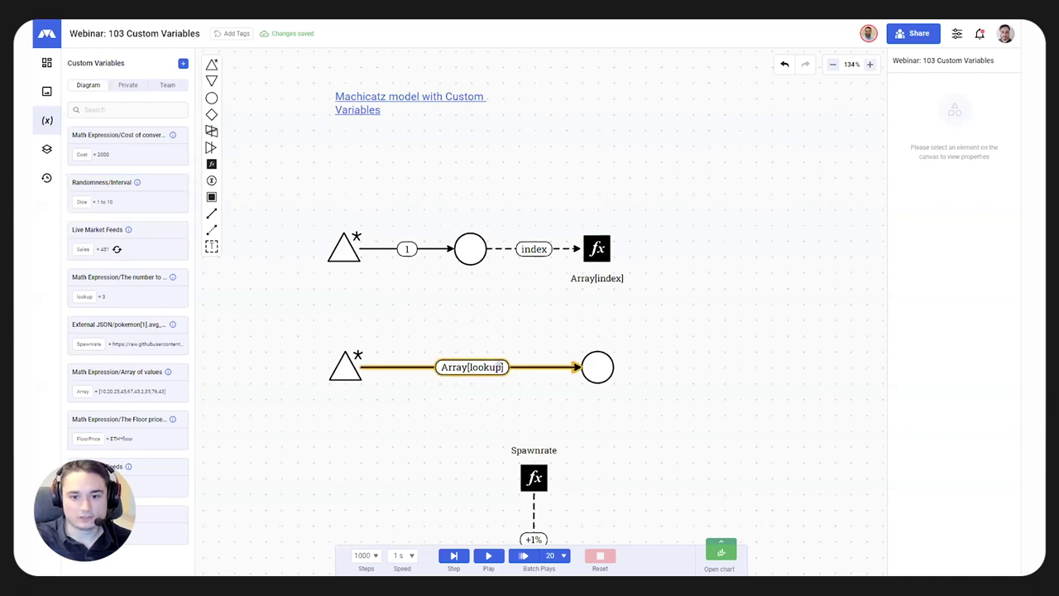
# Step: Check the lookup variable's description and formula, and run the simulation to test the Array[lookup] connection
pyautogui.click(146, 281)
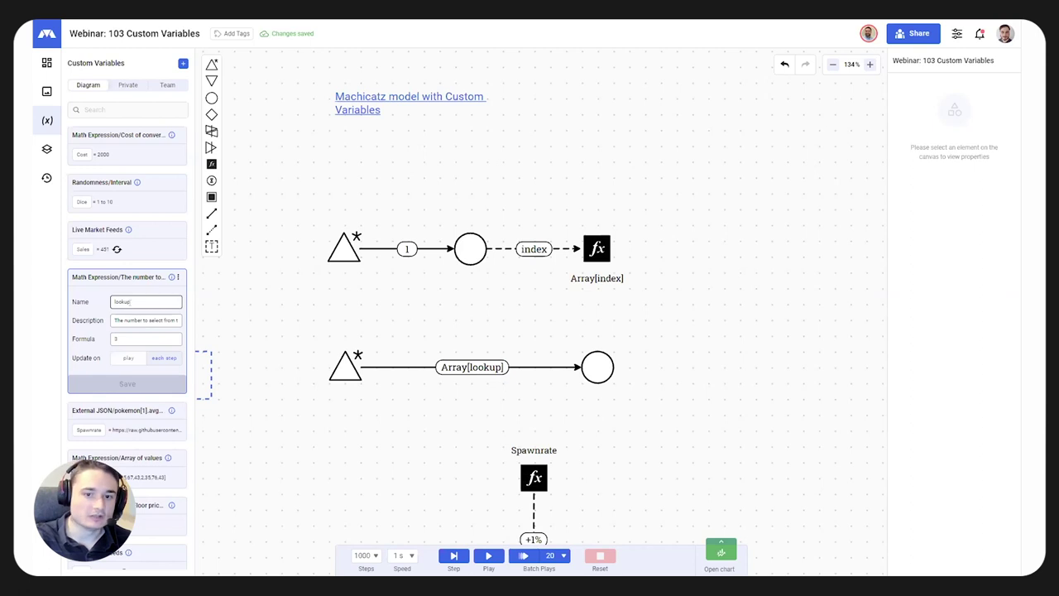
pyautogui.click(136, 320)
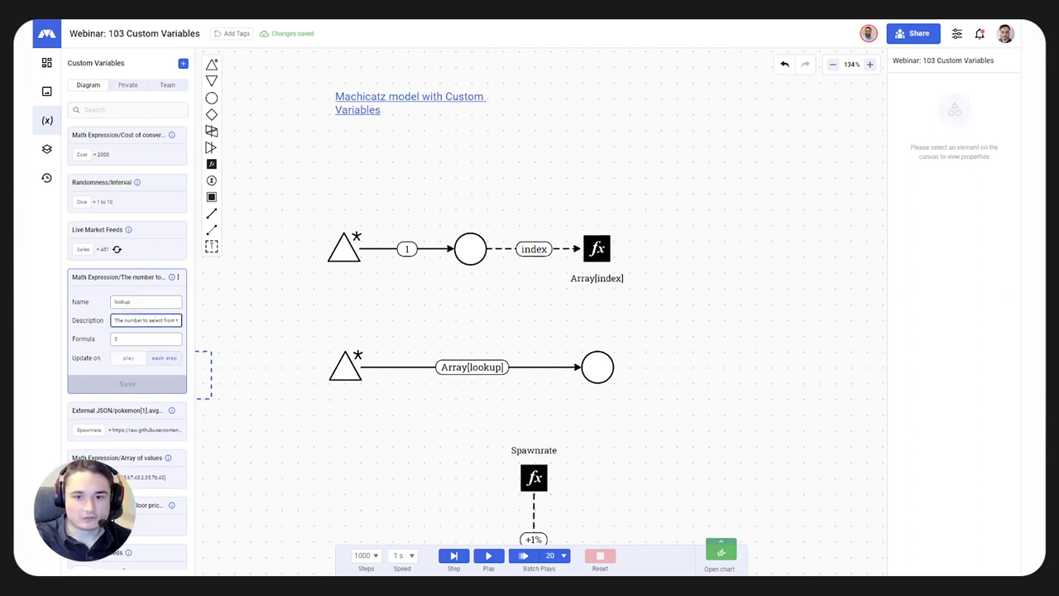
pyautogui.click(128, 338)
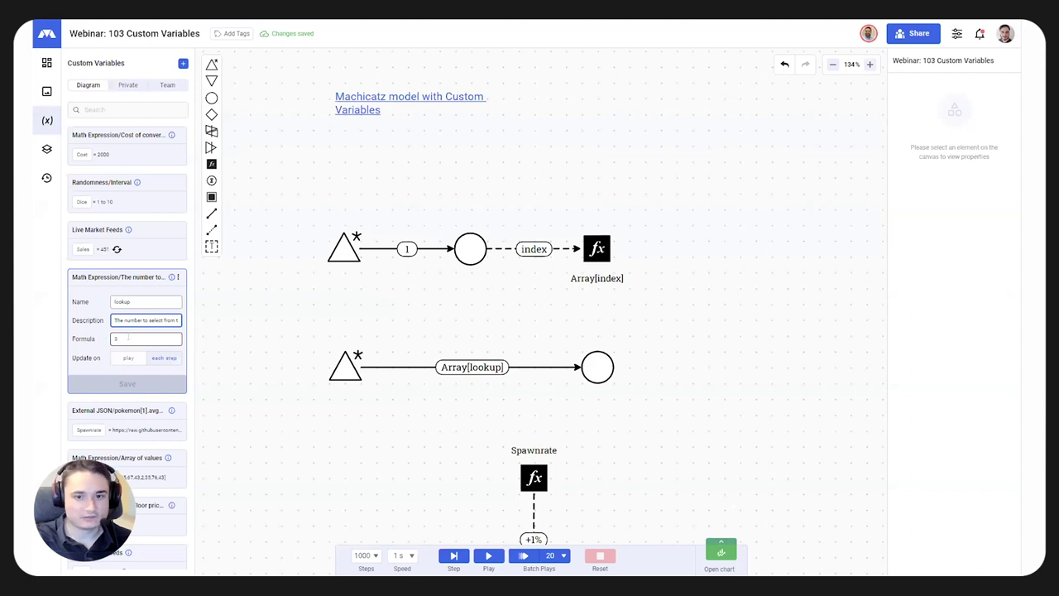
pyautogui.click(263, 324)
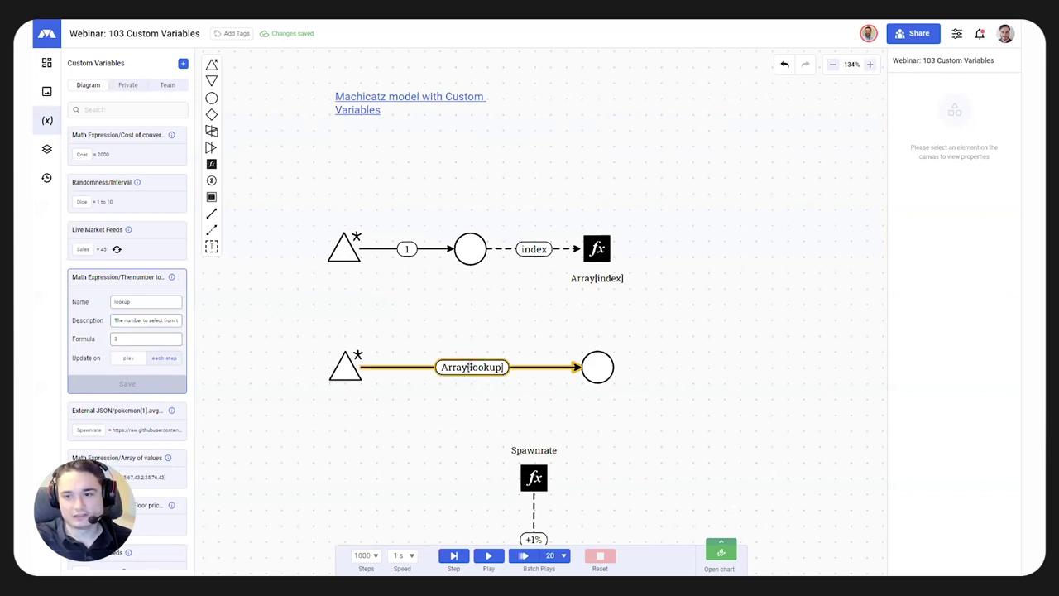
pyautogui.click(143, 279)
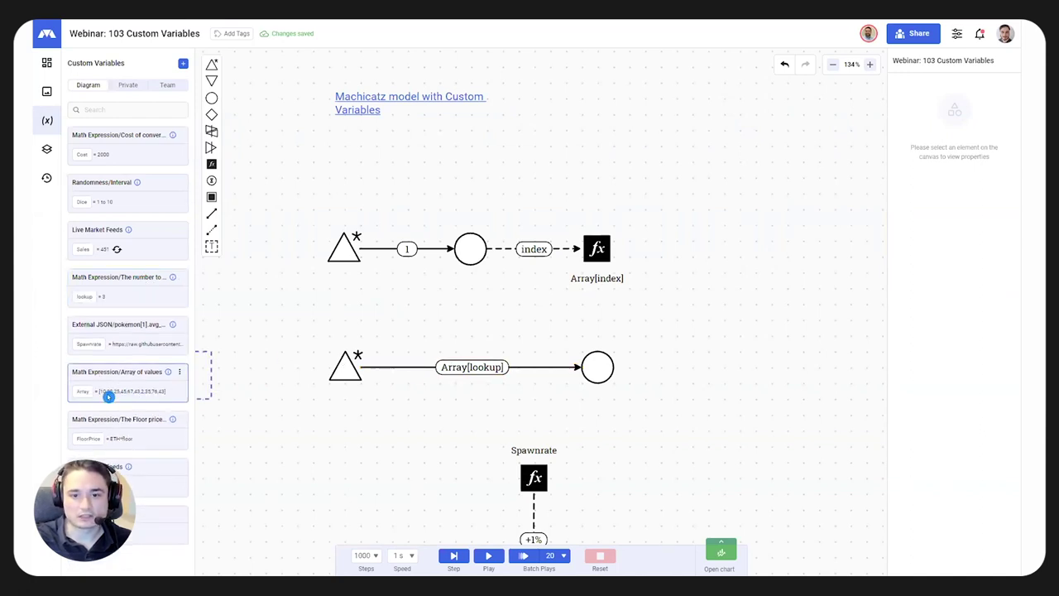
pyautogui.click(489, 555)
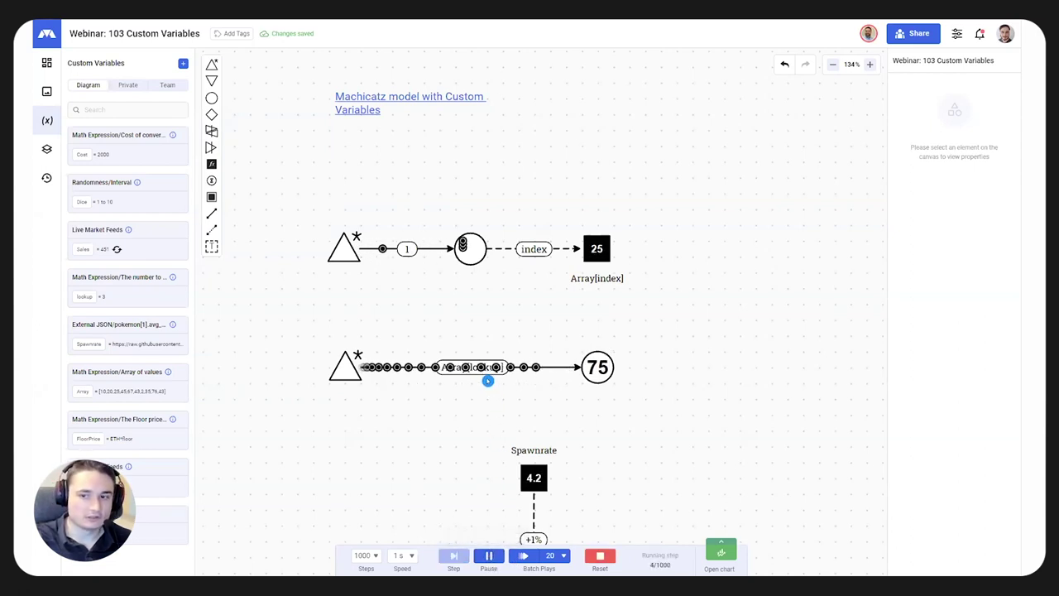
# Step: Pause and reset the simulation, and bring the Array[lookup] connection back into focus
pyautogui.click(489, 555)
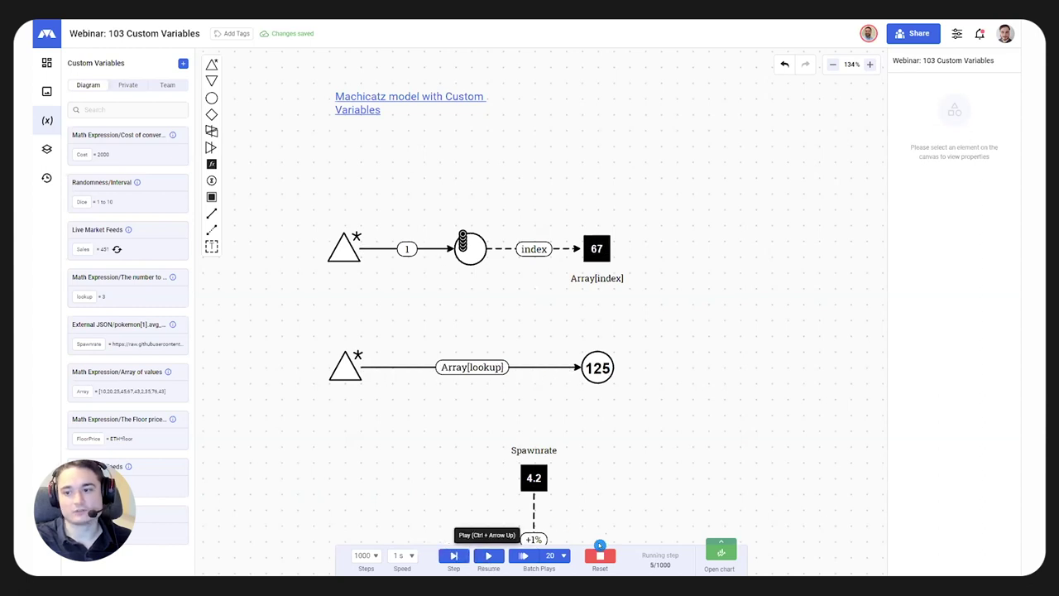
pyautogui.click(600, 558)
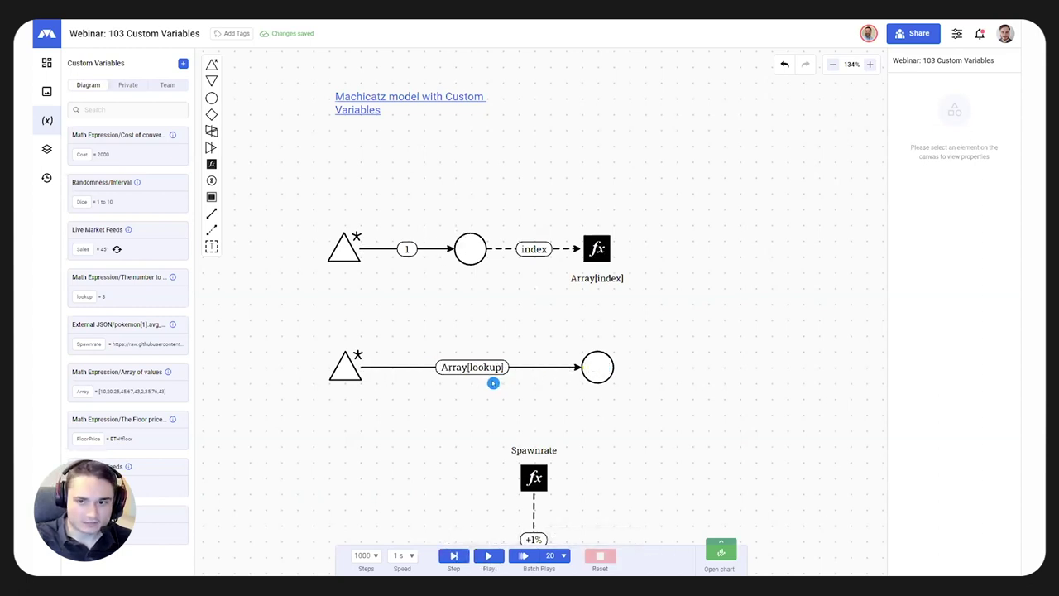
pyautogui.scroll(3, 496, 382)
pyautogui.scroll(-4, 496, 382)
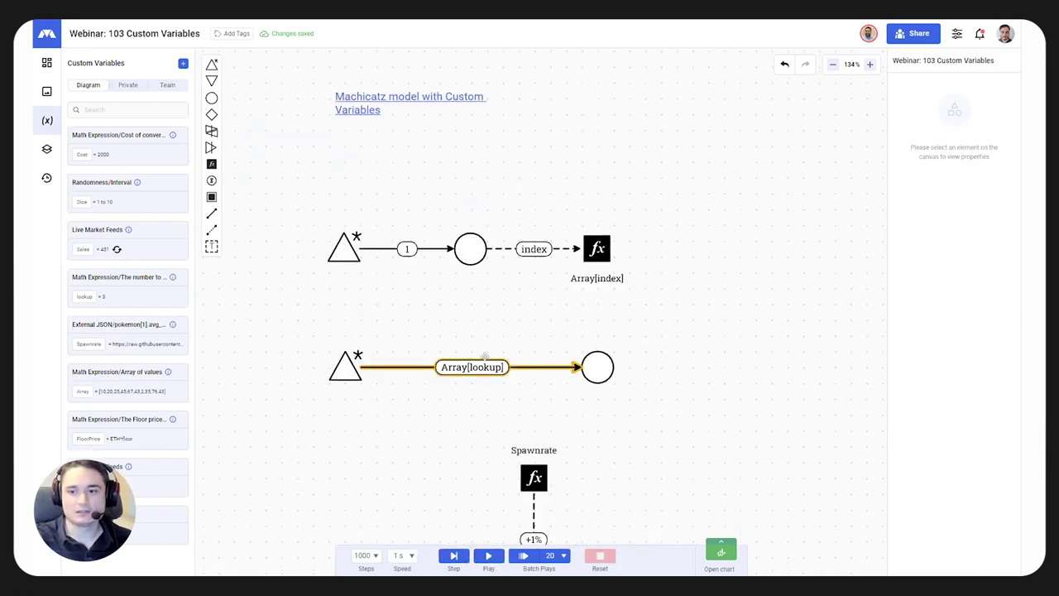
pyautogui.click(453, 369)
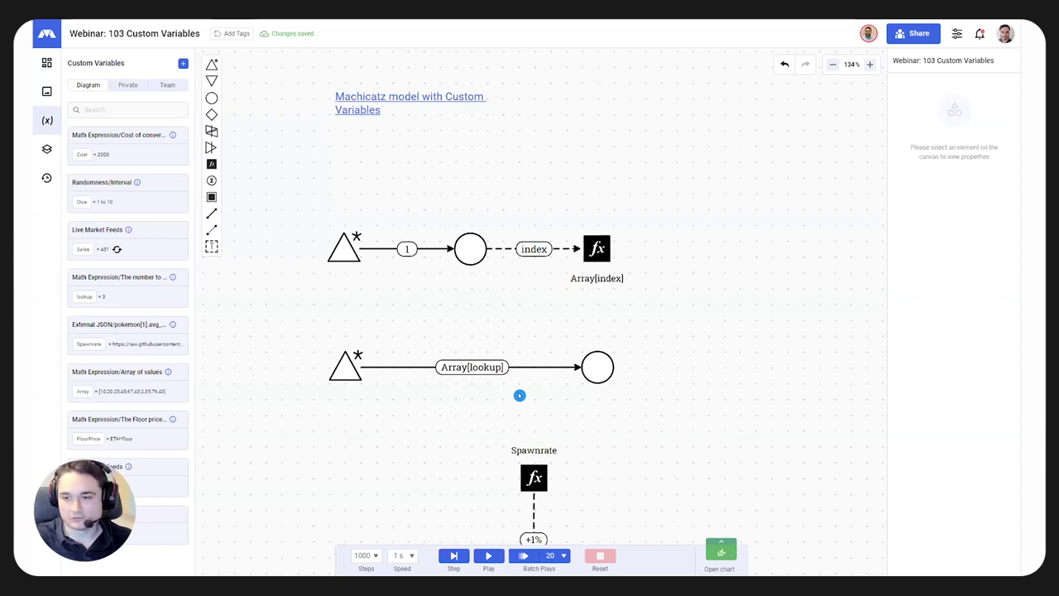
# Step: Look over the Spawn Ivysaur example and its Spawnrate register below the Array[lookup] connection
pyautogui.scroll(-2, 463, 389)
pyautogui.scroll(-2, 405, 351)
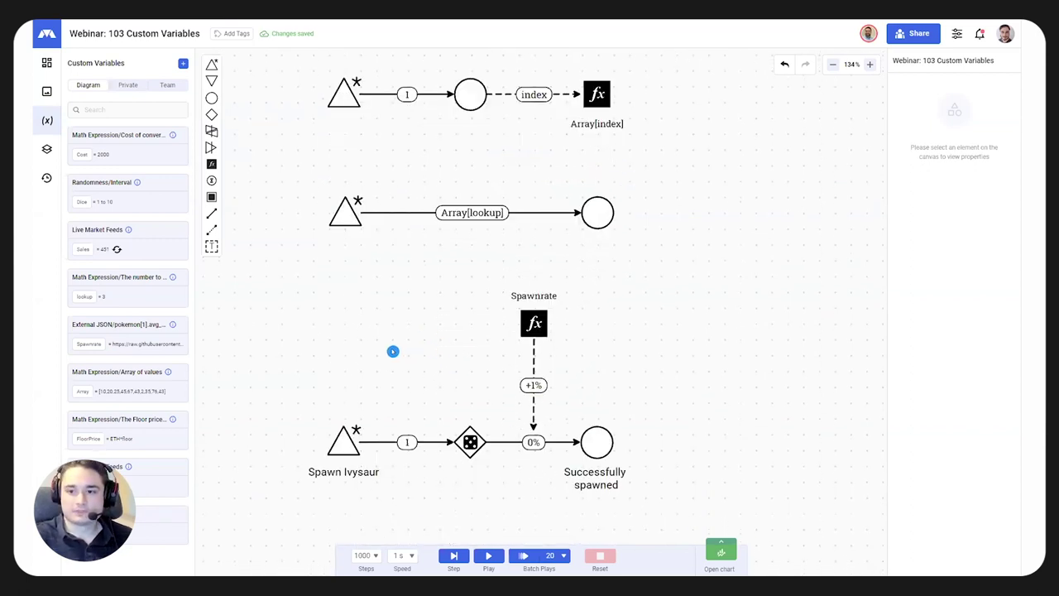
pyautogui.scroll(1, 401, 334)
pyautogui.scroll(-1, 595, 273)
pyautogui.hscroll(-3, 595, 272)
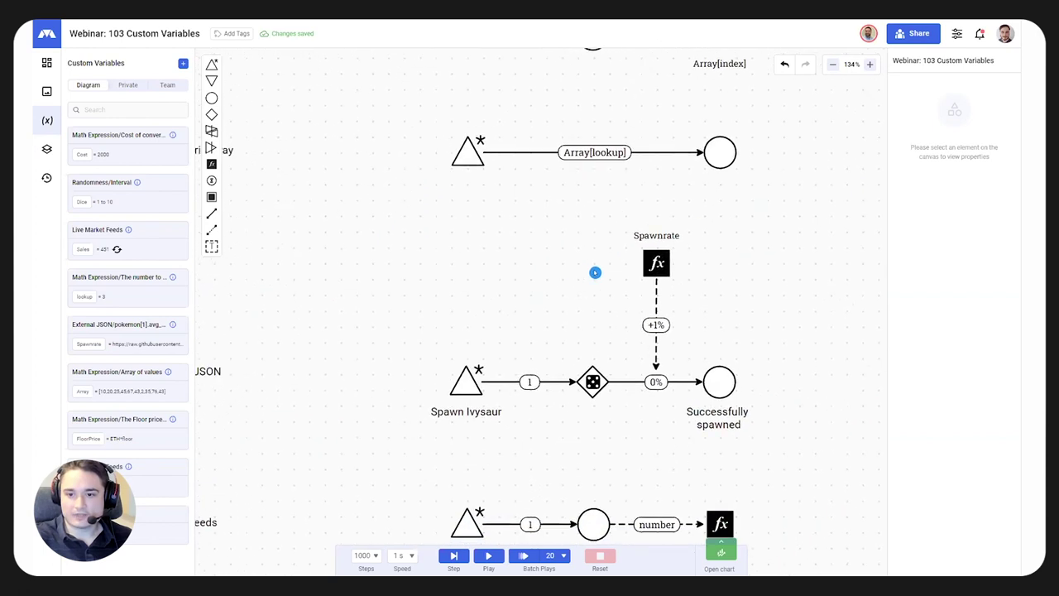
pyautogui.hscroll(3, 400, 388)
pyautogui.scroll(2, 399, 388)
pyautogui.scroll(-1, 406, 348)
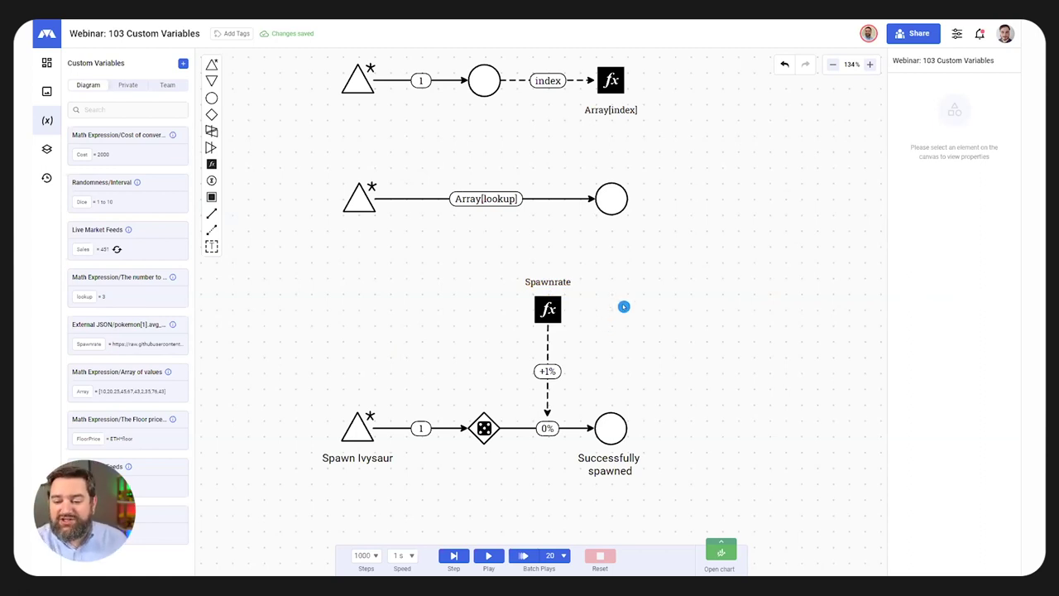
# Step: Set the lookup custom variable's formula to 4 and save it
pyautogui.moveTo(648, 265); pyautogui.dragTo(632, 444)
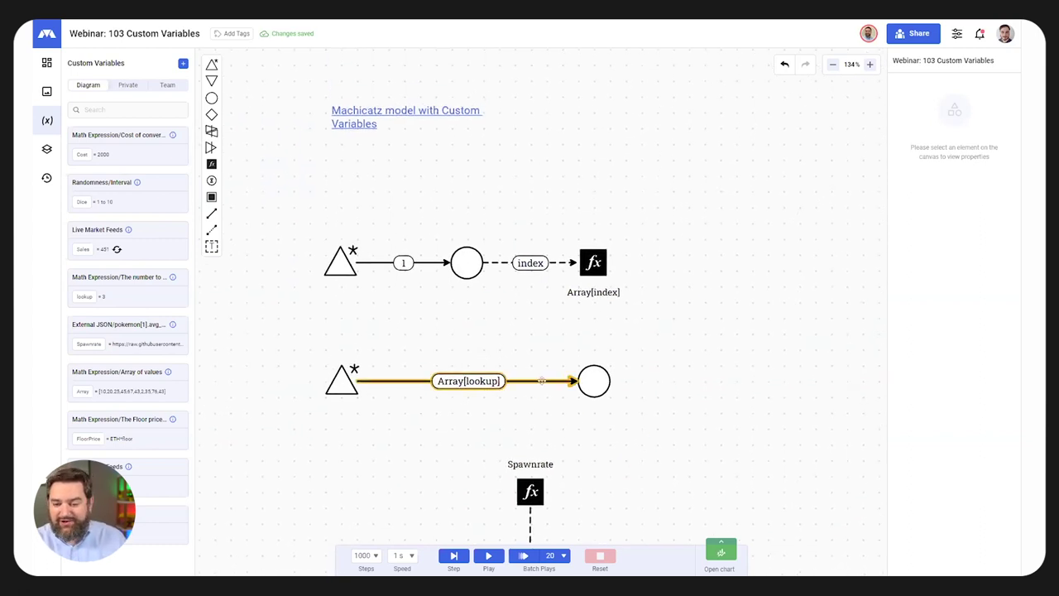
pyautogui.click(542, 380)
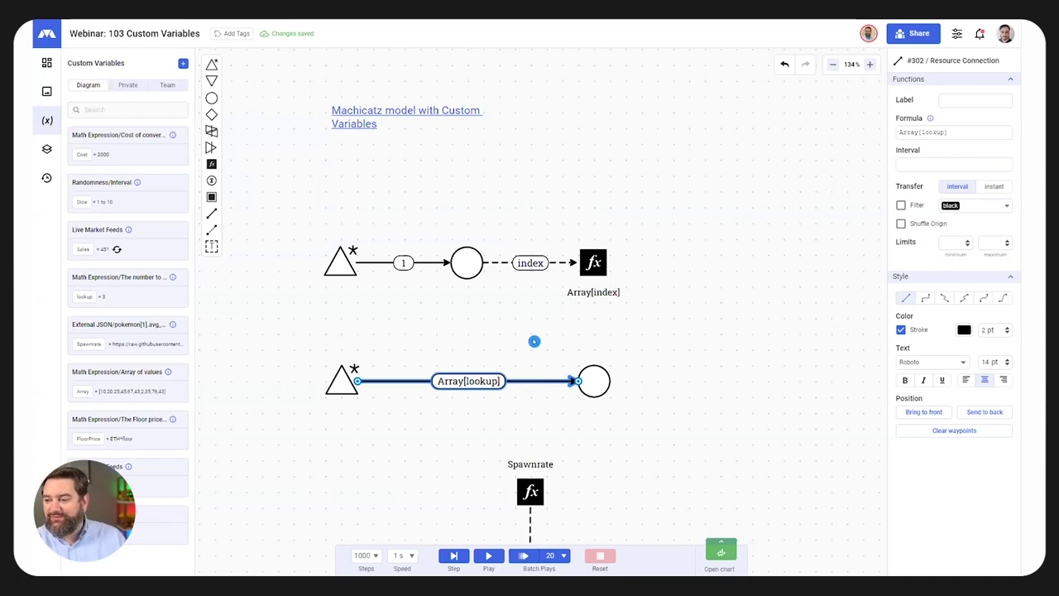
pyautogui.click(161, 295)
pyautogui.moveTo(119, 338); pyautogui.dragTo(98, 346)
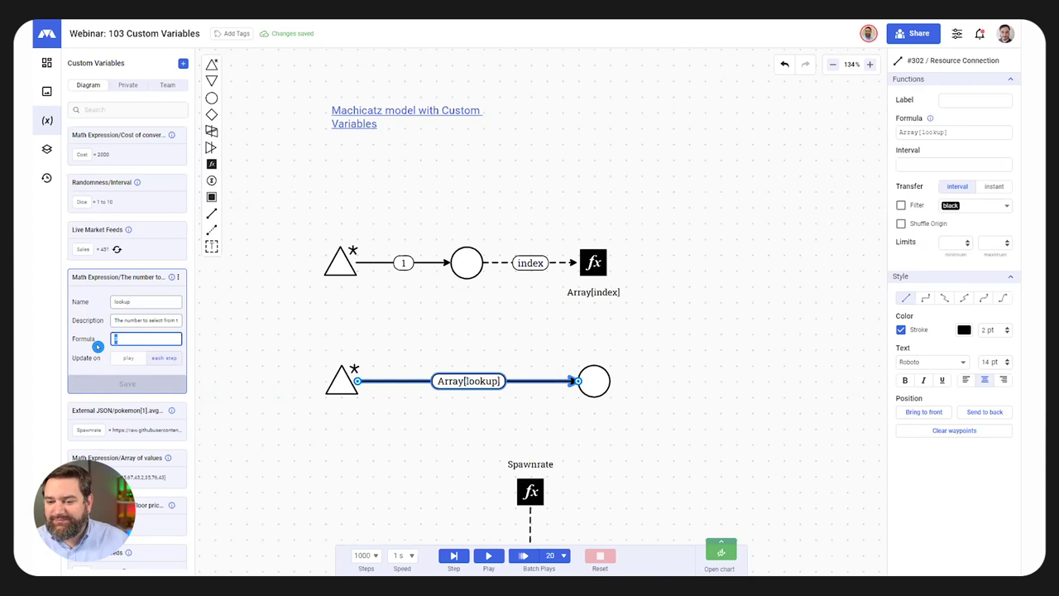
pyautogui.write('4')
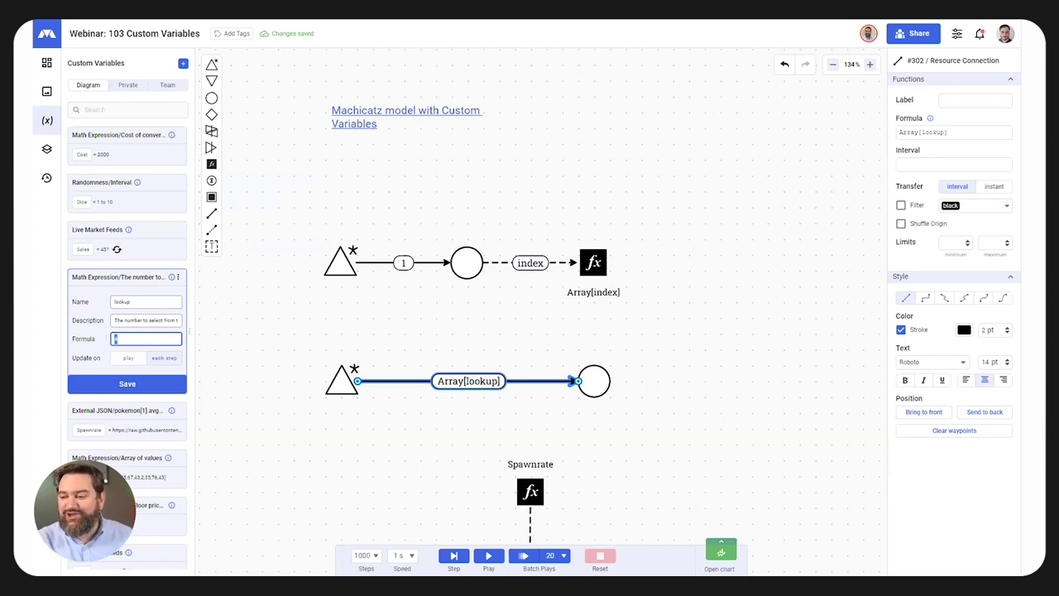
pyautogui.click(227, 325)
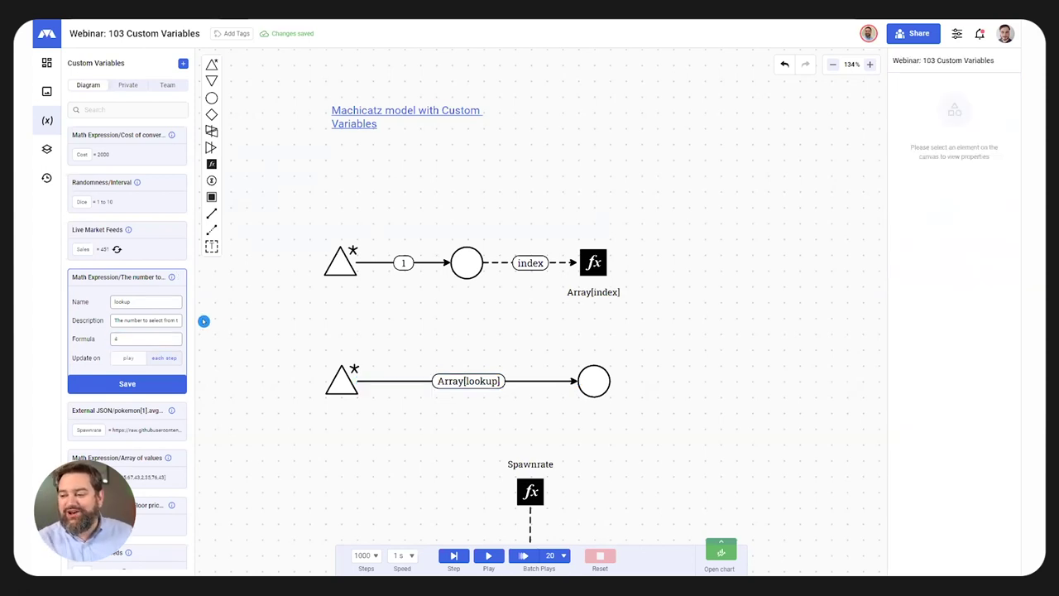
pyautogui.click(127, 383)
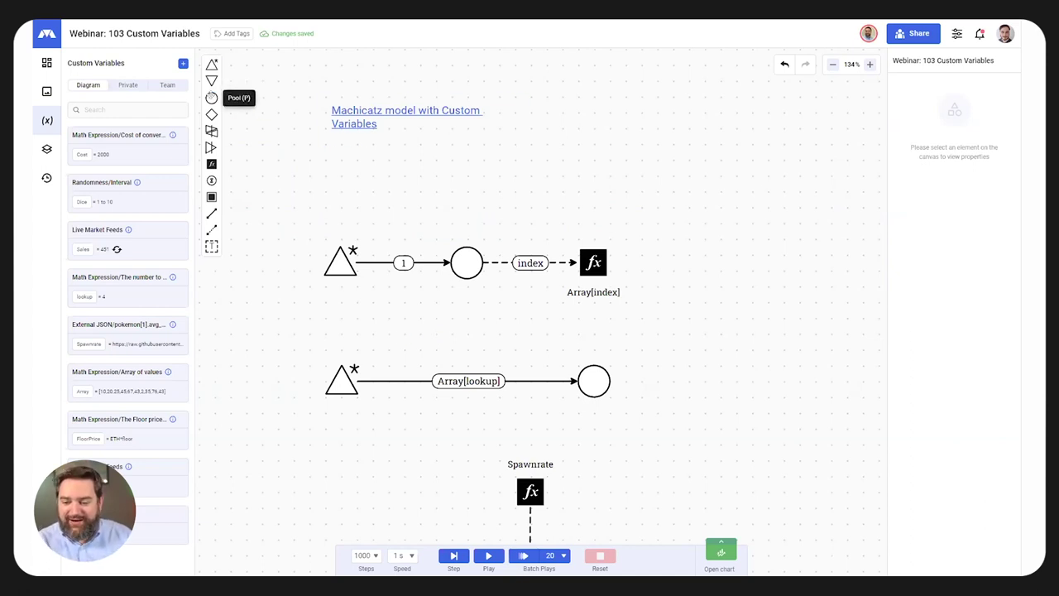
# Step: Place a pool beside the Array[lookup] example's pool and set its resources to 343
pyautogui.click(212, 97)
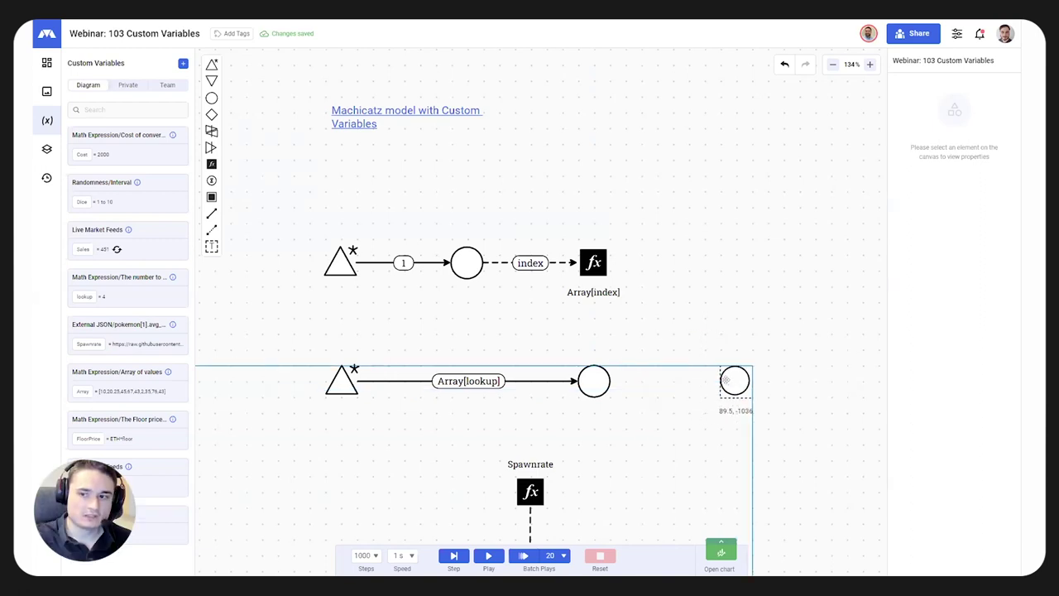
pyautogui.click(728, 381)
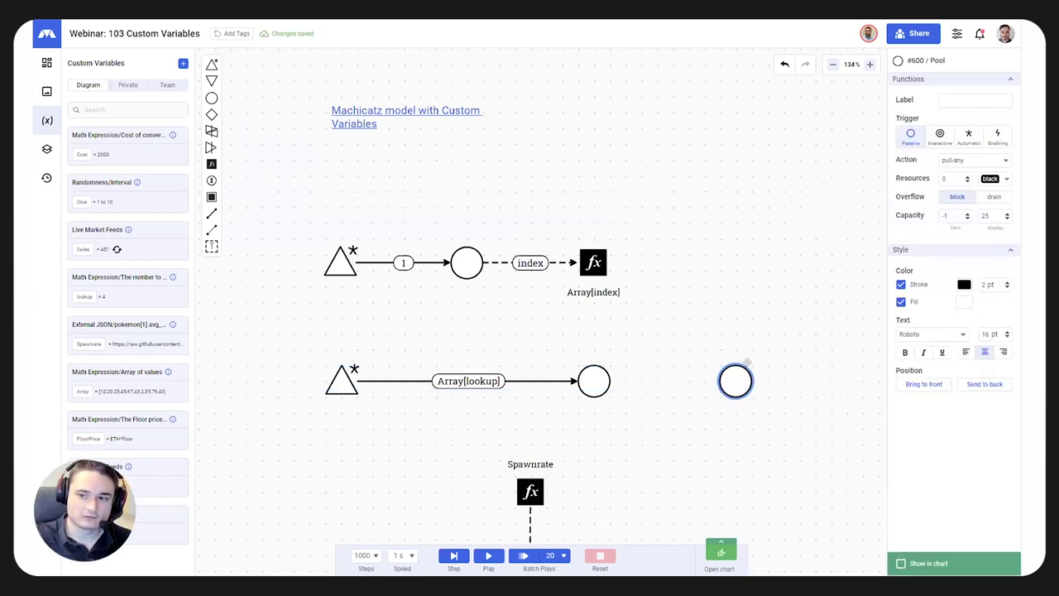
pyautogui.doubleClick(952, 178)
pyautogui.write('343')
pyautogui.press('Return')
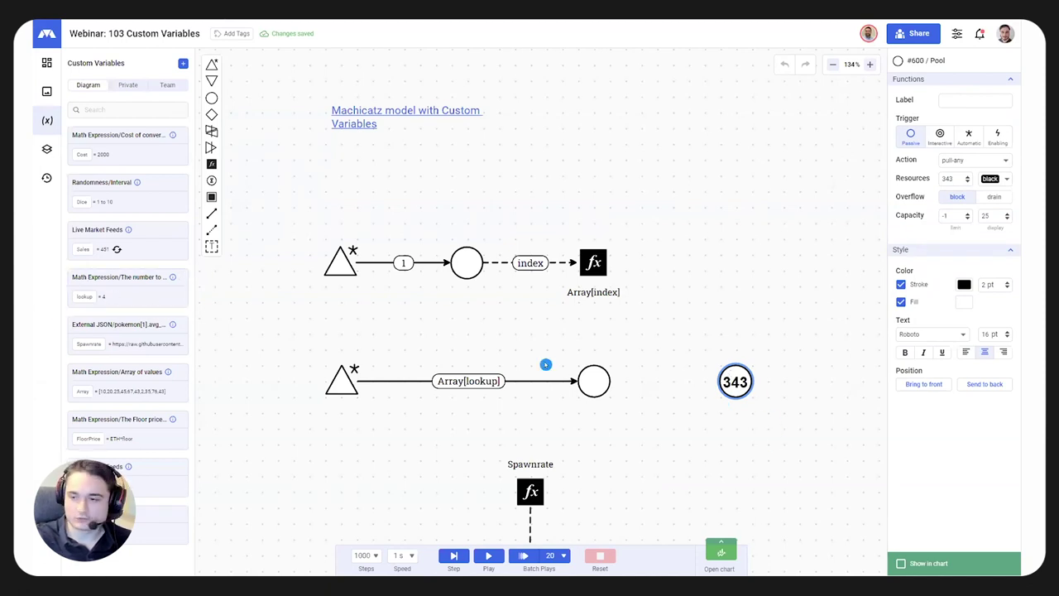
# Step: Delete the separate 343-resource pool beside the Array[lookup] example
pyautogui.moveTo(680, 329); pyautogui.dragTo(799, 434)
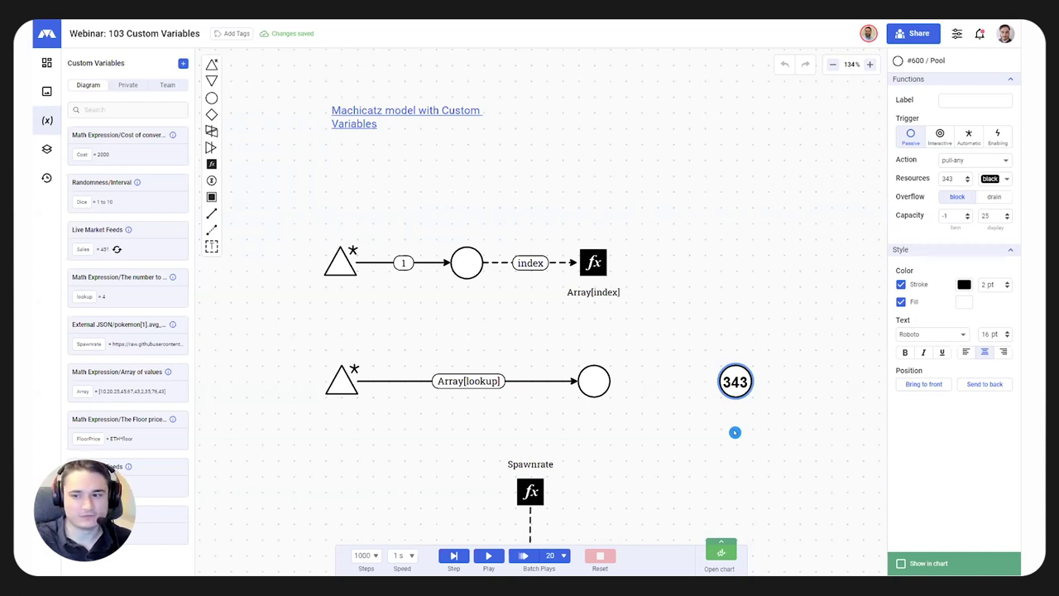
pyautogui.moveTo(687, 308); pyautogui.dragTo(785, 451)
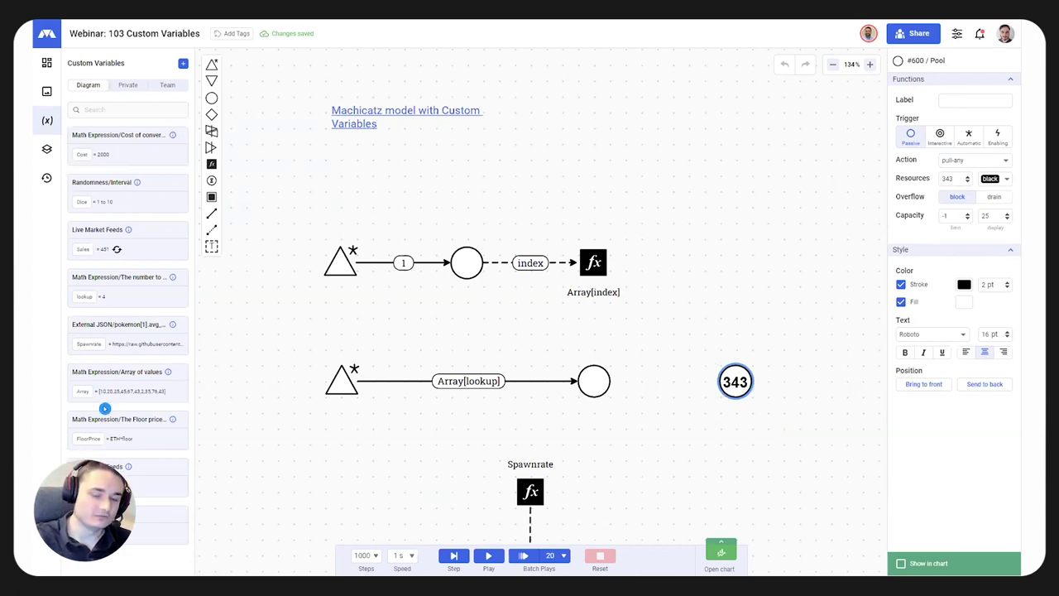
pyautogui.moveTo(684, 298); pyautogui.dragTo(785, 430)
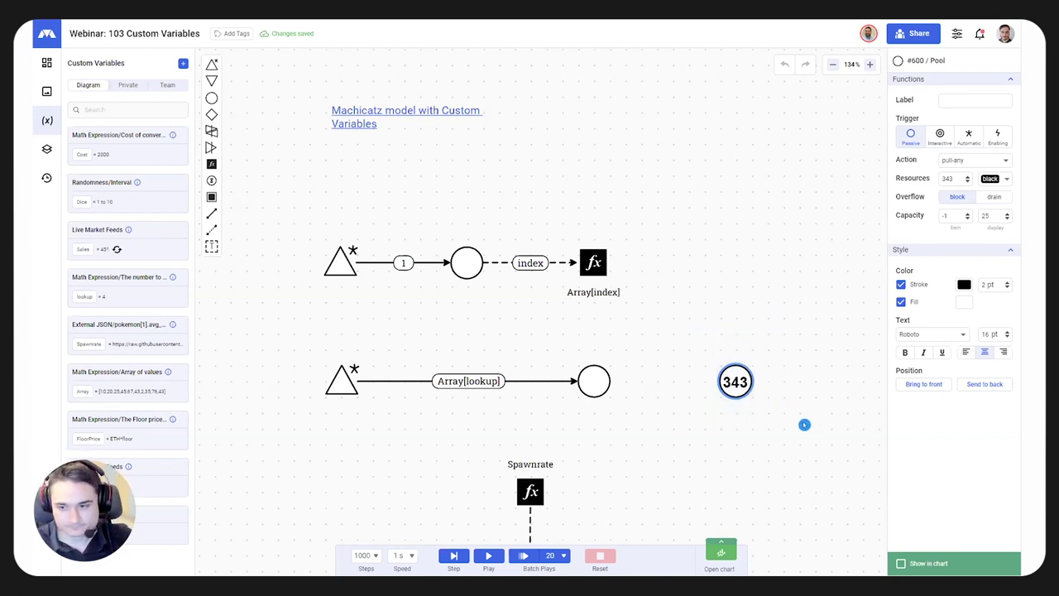
pyautogui.press('Delete')
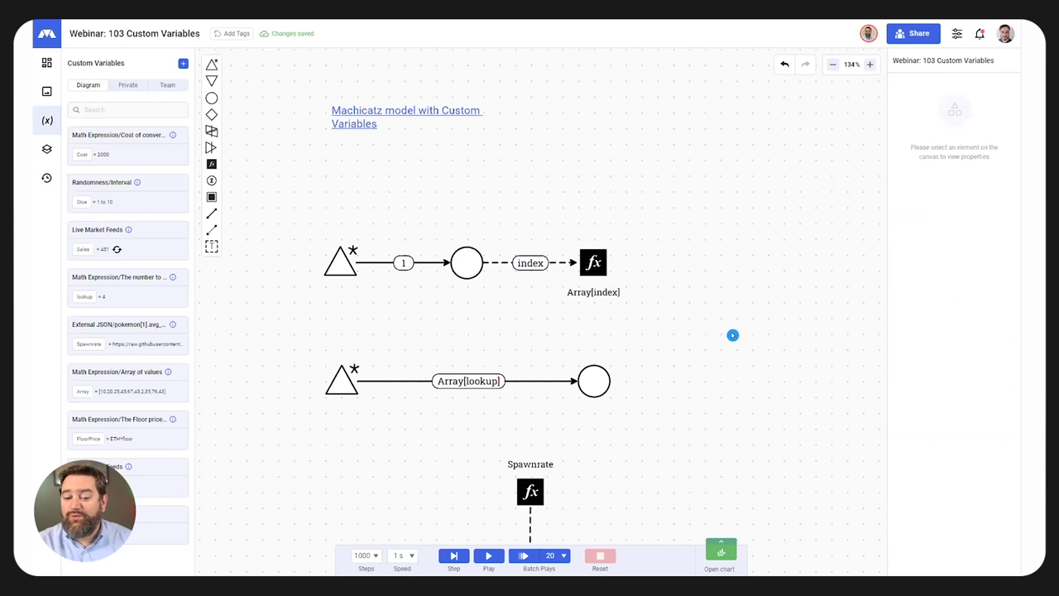
# Step: Bring the Spawn Ivysaur example into focus and open the Spawnrate variable's details to examine its URL and path value
pyautogui.scroll(-3, 740, 302)
pyautogui.moveTo(739, 301); pyautogui.dragTo(691, 318)
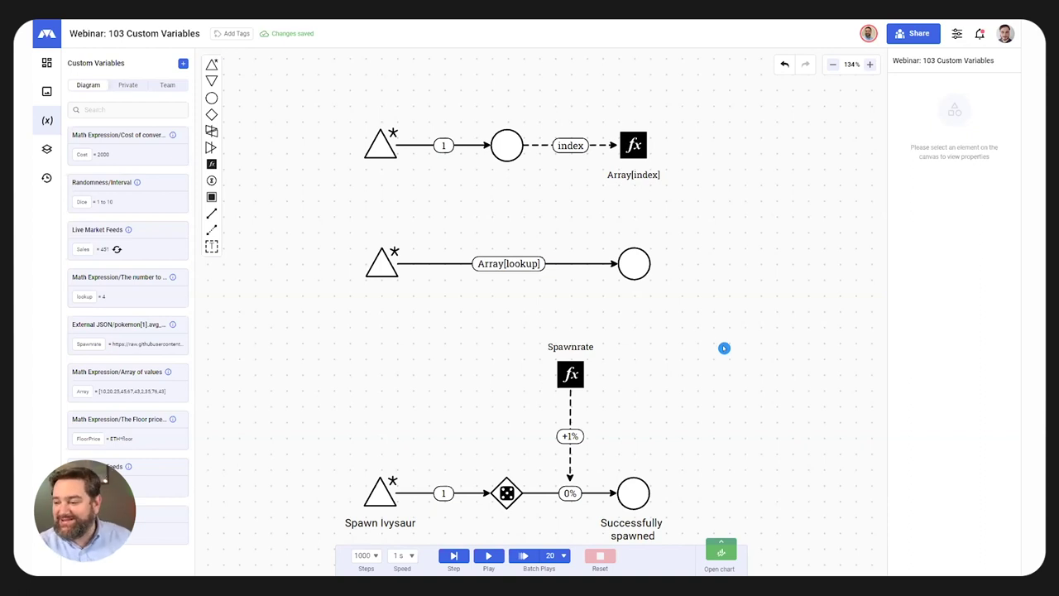
pyautogui.scroll(2, 721, 345)
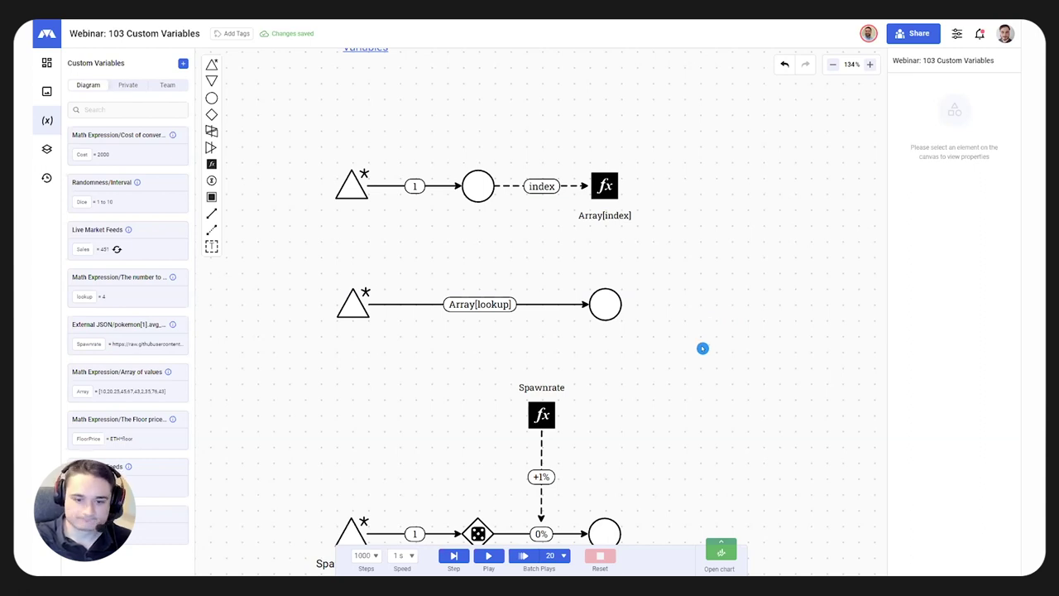
pyautogui.scroll(-1, 698, 235)
pyautogui.scroll(-5, 697, 234)
pyautogui.hscroll(-1, 714, 207)
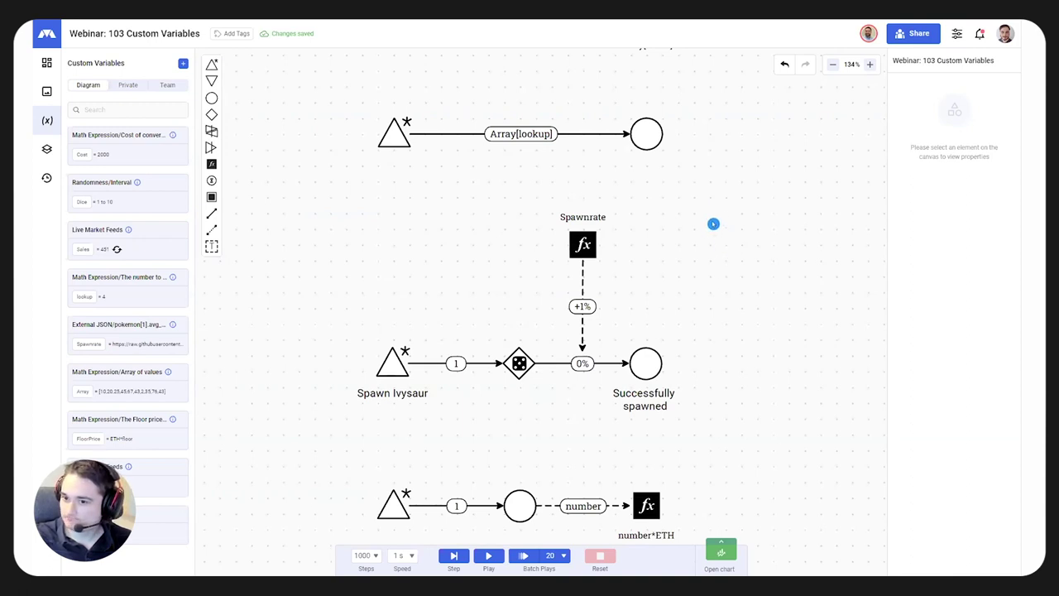
pyautogui.scroll(1, 732, 245)
pyautogui.hscroll(-1, 732, 245)
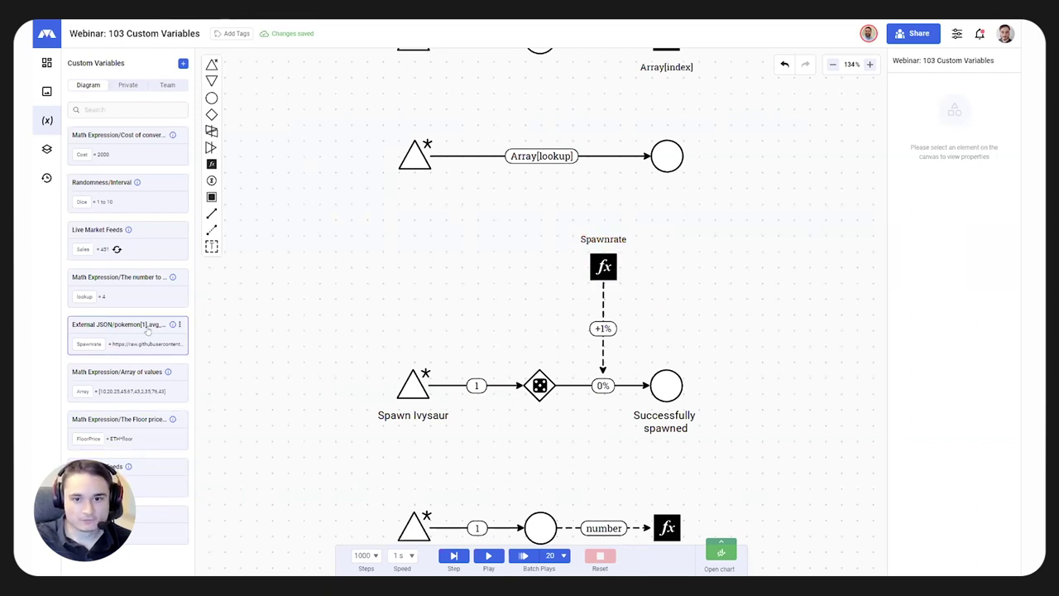
pyautogui.click(122, 323)
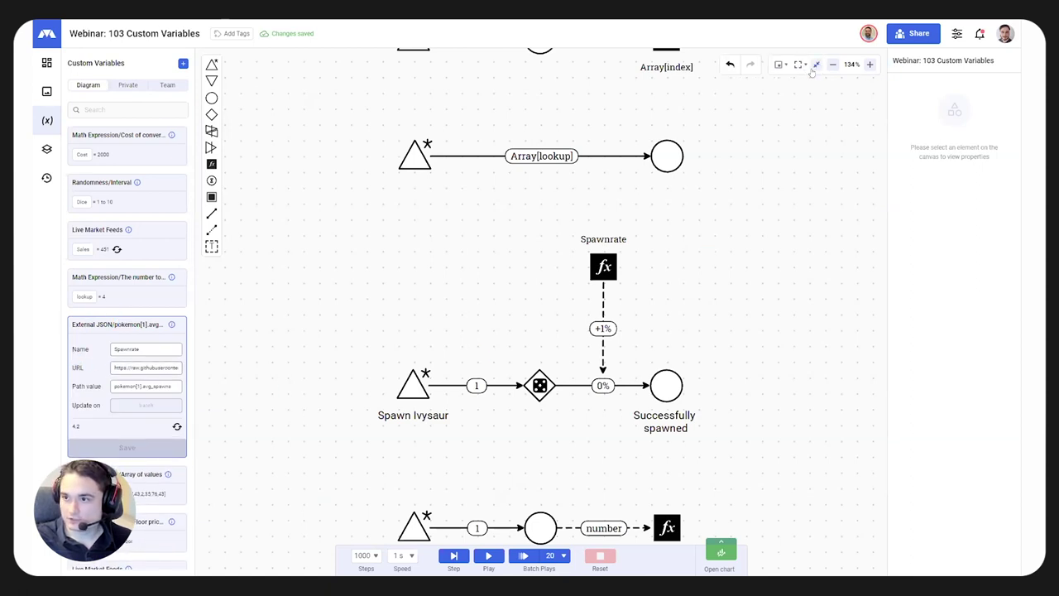
# Step: Leave full screen, switch to the browser tab with pokedex.json, and examine Ivysaur's avg_spawns entry
pyautogui.click(816, 64)
pyautogui.click(356, 27)
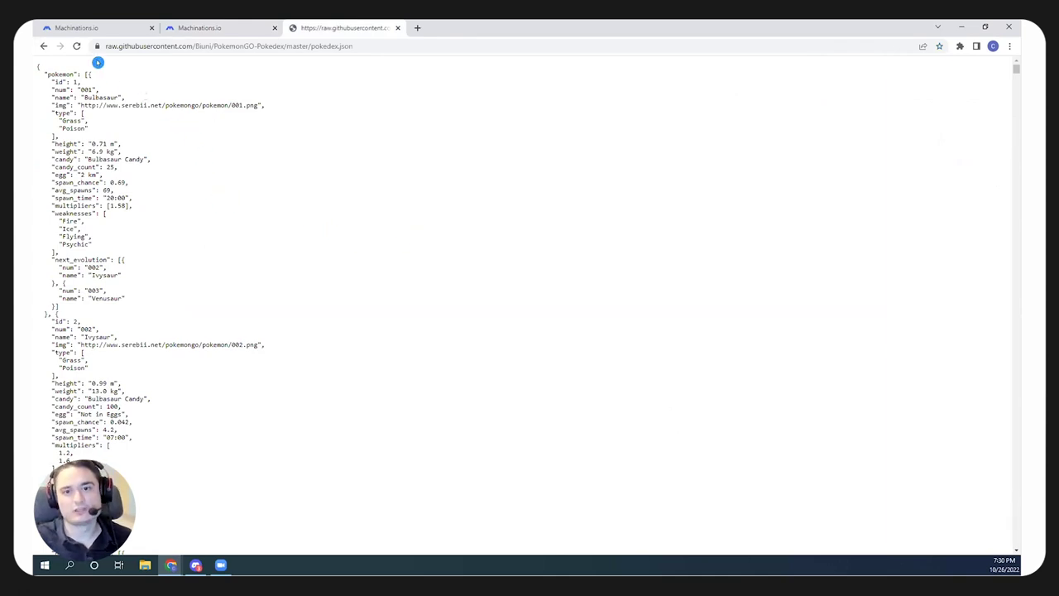
pyautogui.scroll(-4, 111, 322)
pyautogui.scroll(5, 132, 354)
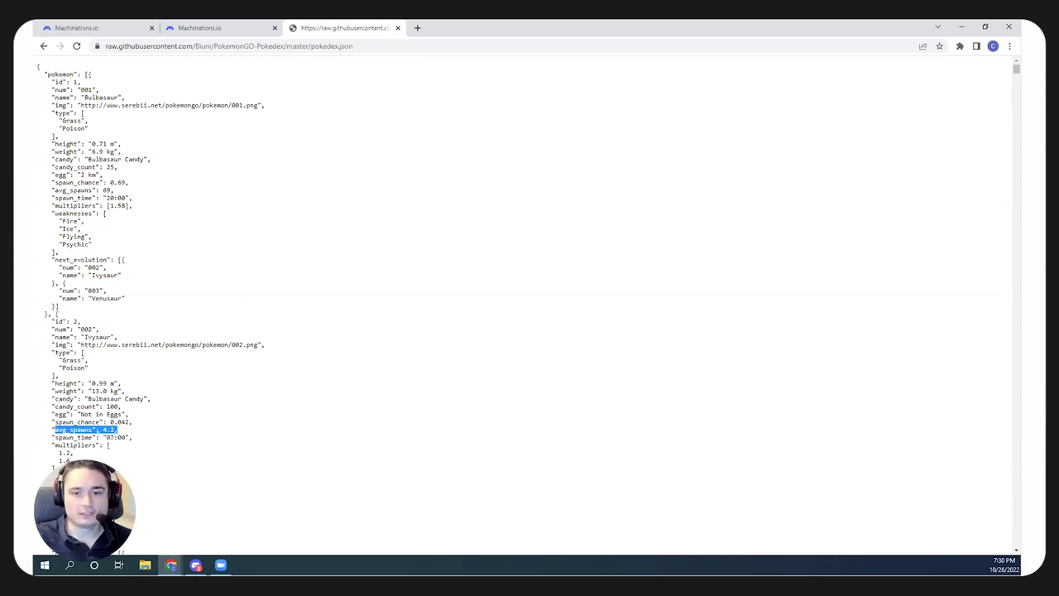
# Step: Return to the Machinations diagram in full screen and check the Spawnrate variable's path value against the JSON structure
pyautogui.click(237, 28)
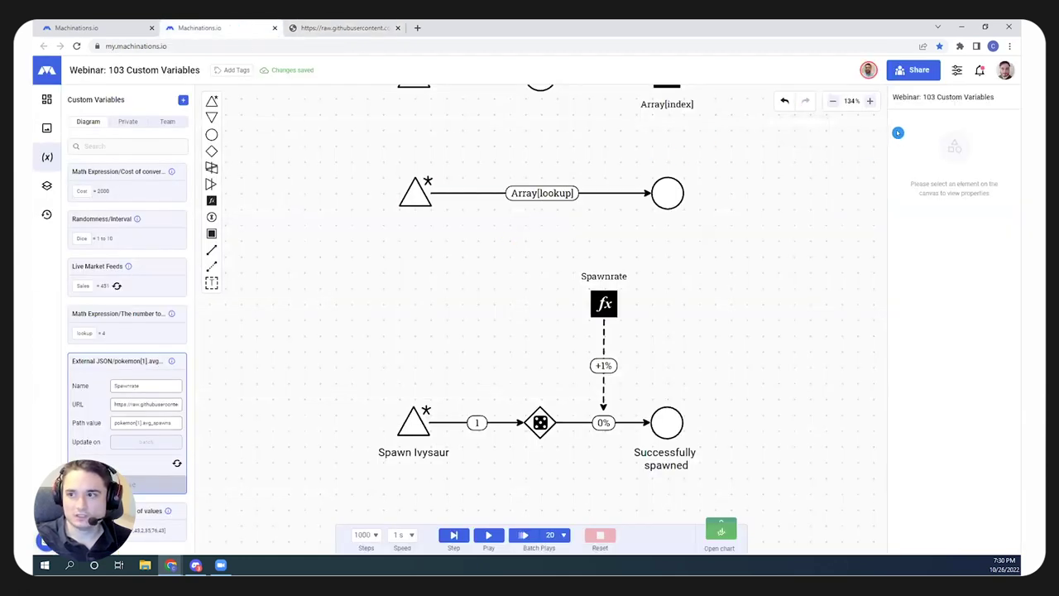
pyautogui.click(817, 100)
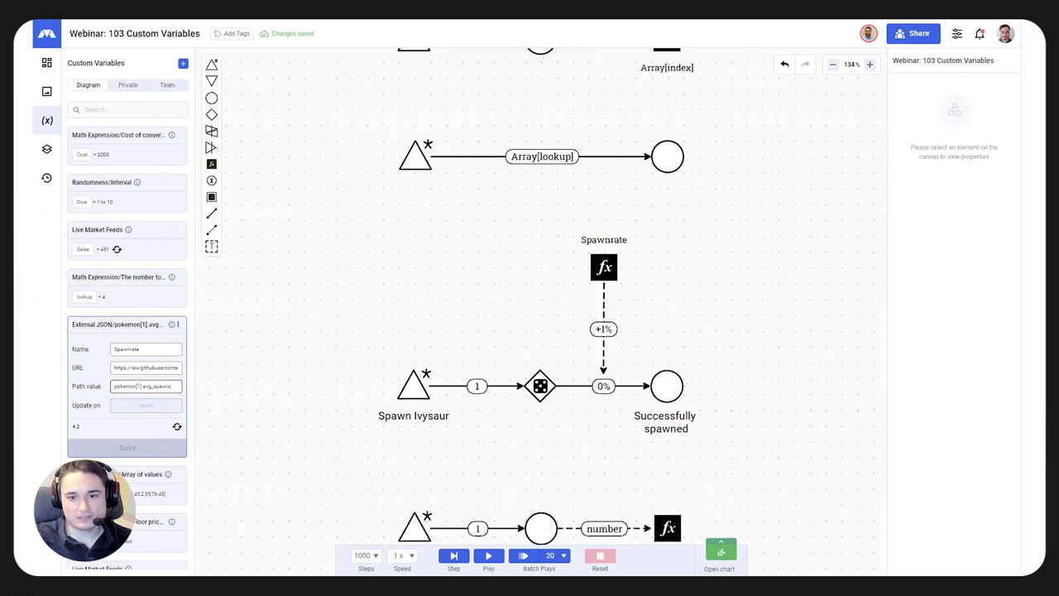
pyautogui.moveTo(200, 363); pyautogui.dragTo(290, 378)
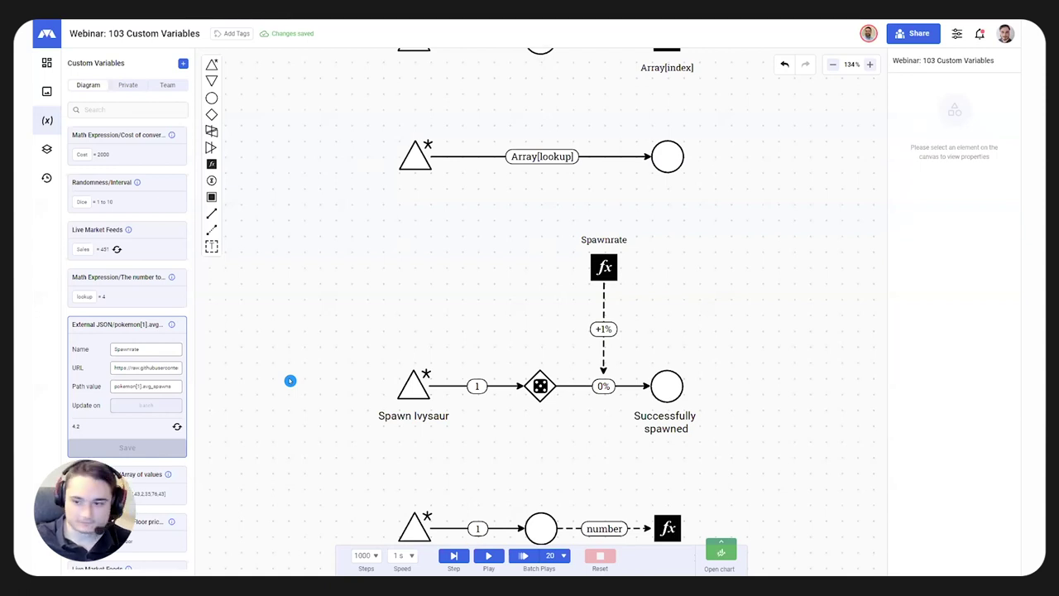
pyautogui.moveTo(288, 382); pyautogui.dragTo(245, 382)
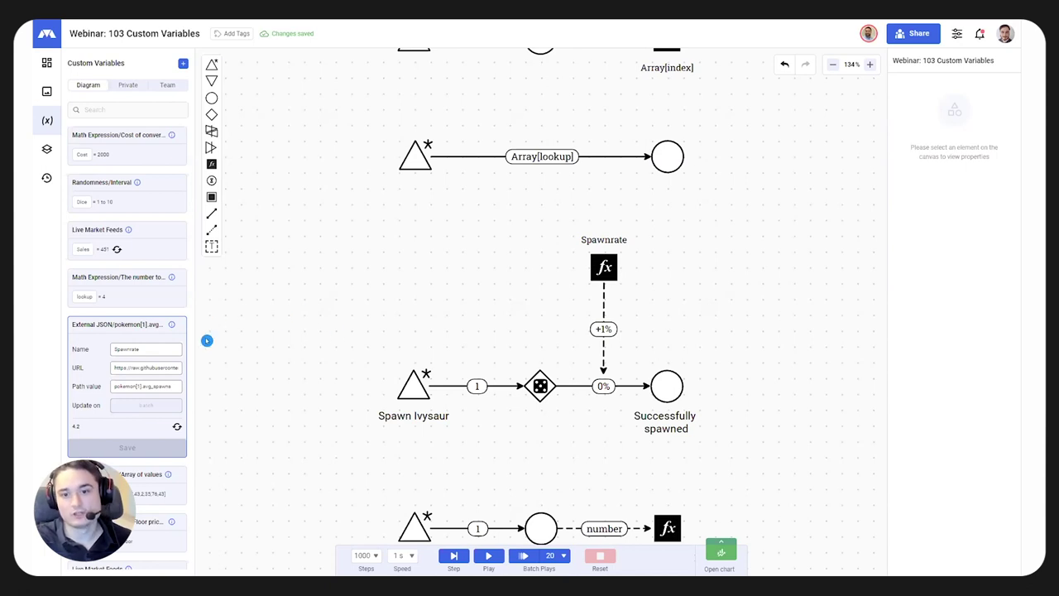
# Step: Run the simulation to step 1, and refresh and save the Spawnrate variable's external JSON value
pyautogui.moveTo(178, 389)
pyautogui.mouseDown()
pyautogui.moveTo(260, 379)
pyautogui.moveTo(310, 289)
pyautogui.moveTo(619, 267)
pyautogui.moveTo(613, 273)
pyautogui.mouseUp()
pyautogui.click(488, 555)
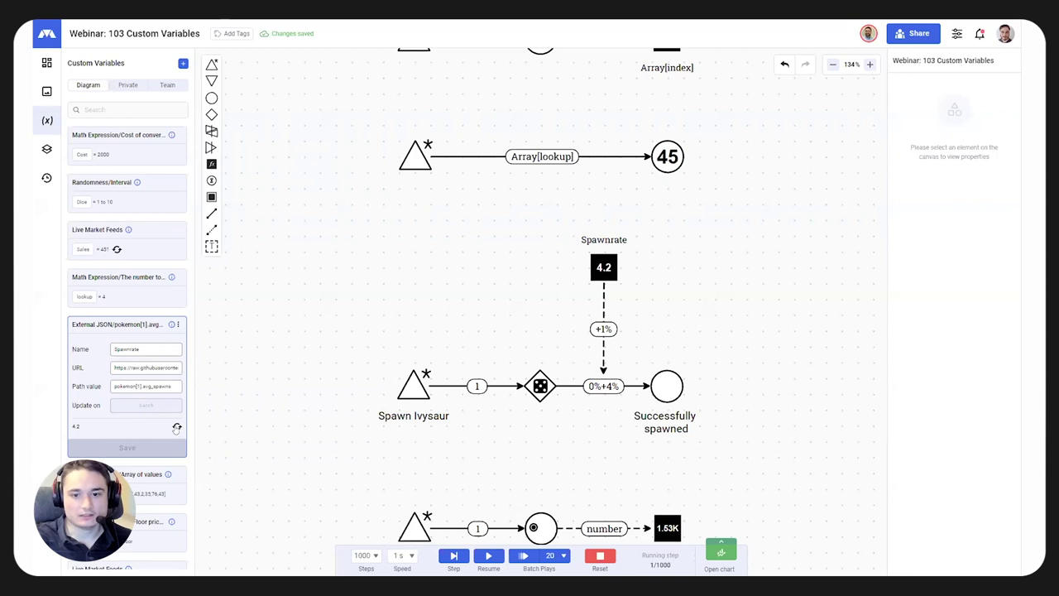
pyautogui.click(174, 427)
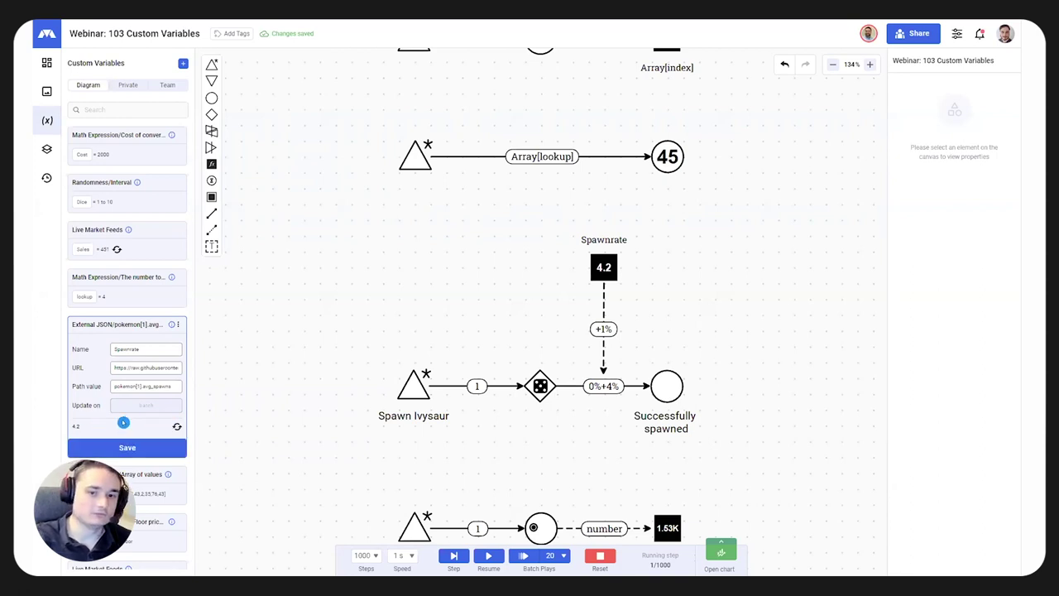
pyautogui.click(122, 447)
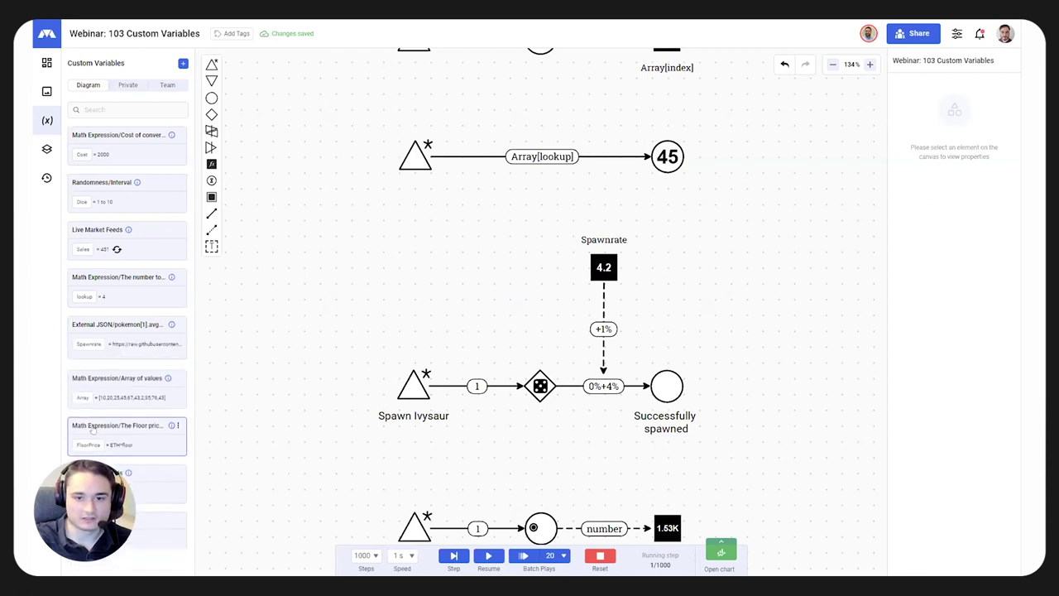
pyautogui.click(122, 326)
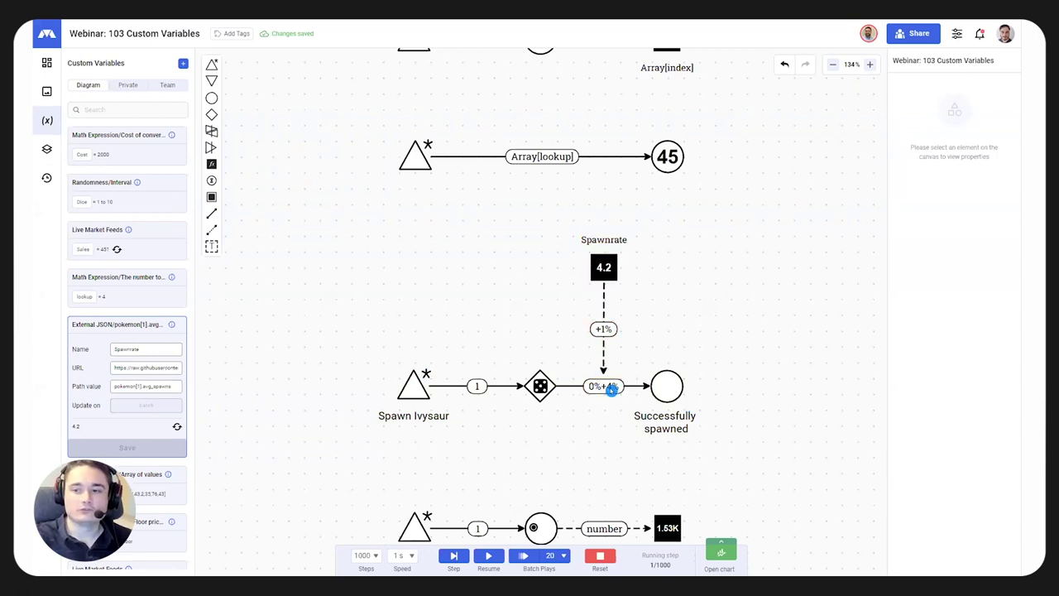
# Step: Resume the simulation to observe the Spawn Ivysaur example for a few steps, and reset it
pyautogui.click(491, 555)
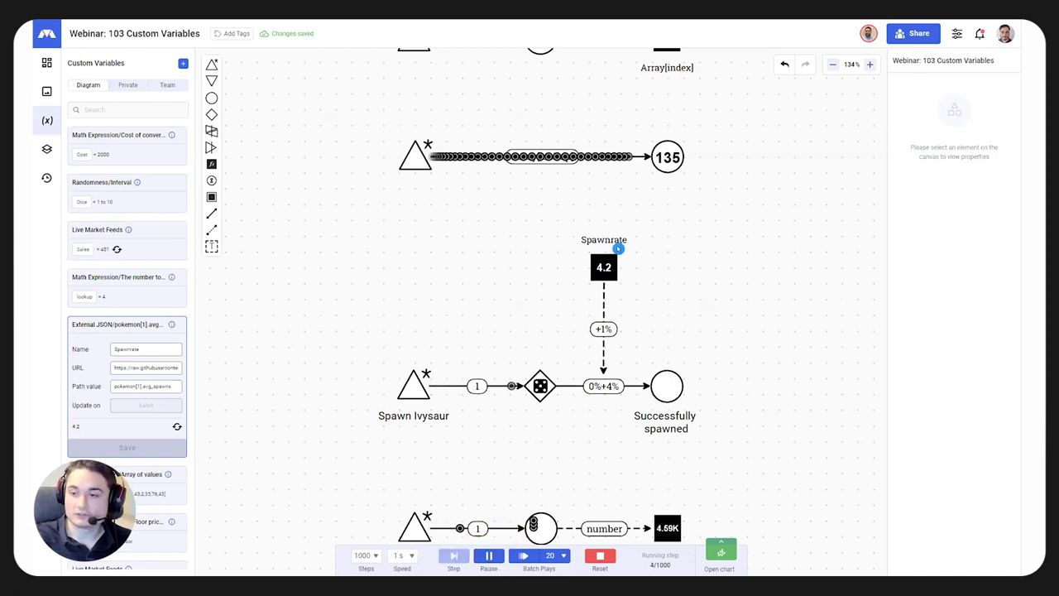
pyautogui.click(600, 555)
pyautogui.moveTo(281, 361); pyautogui.dragTo(178, 409)
pyautogui.moveTo(277, 382); pyautogui.dragTo(361, 348)
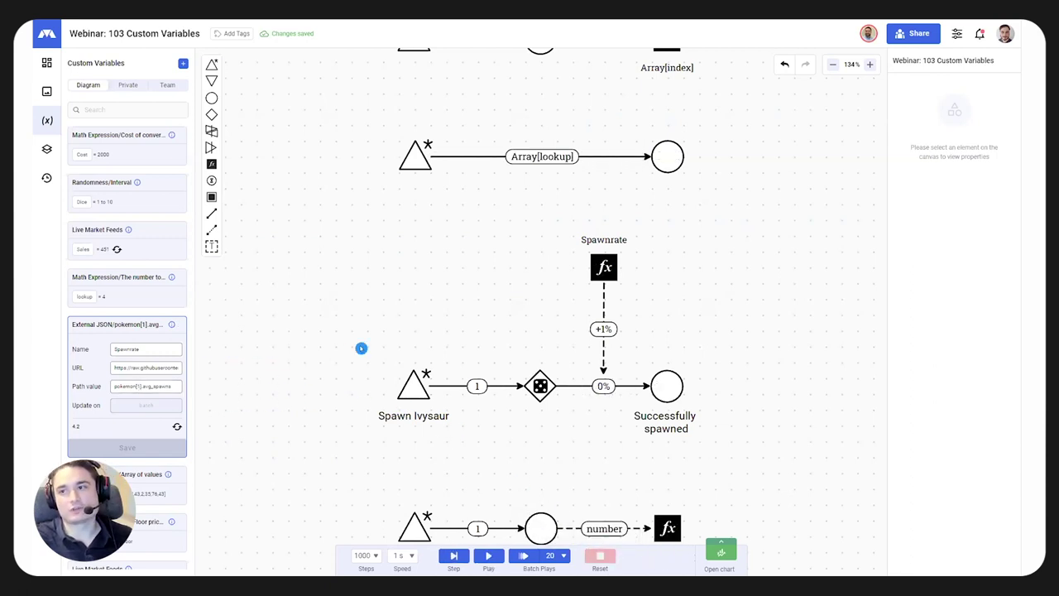
# Step: Leave full screen, look over pokedex.json in its browser tab, and return to the diagram to collapse the Spawnrate variable's details
pyautogui.click(816, 64)
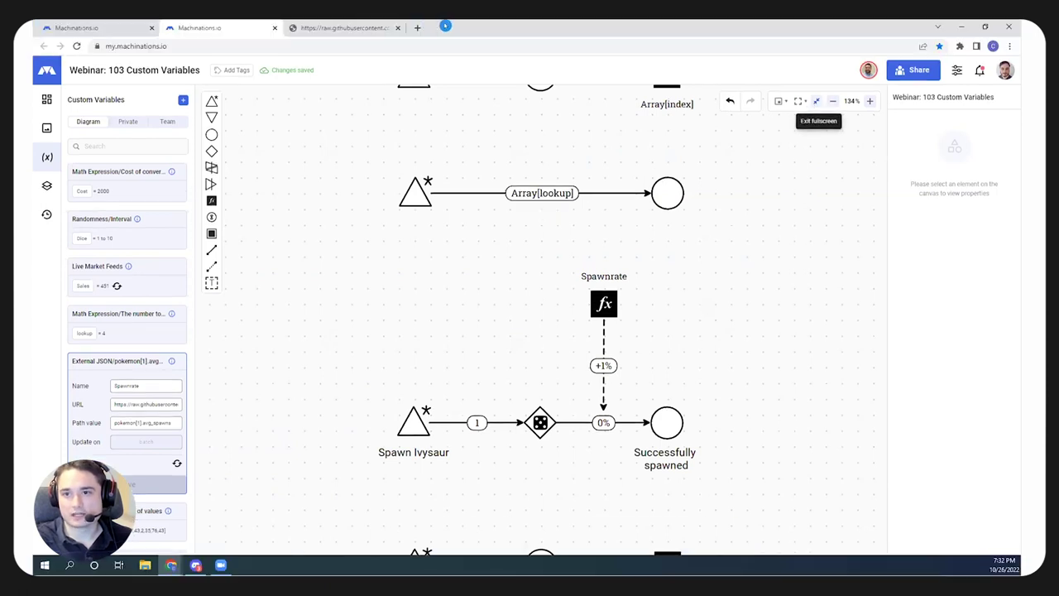
pyautogui.click(343, 27)
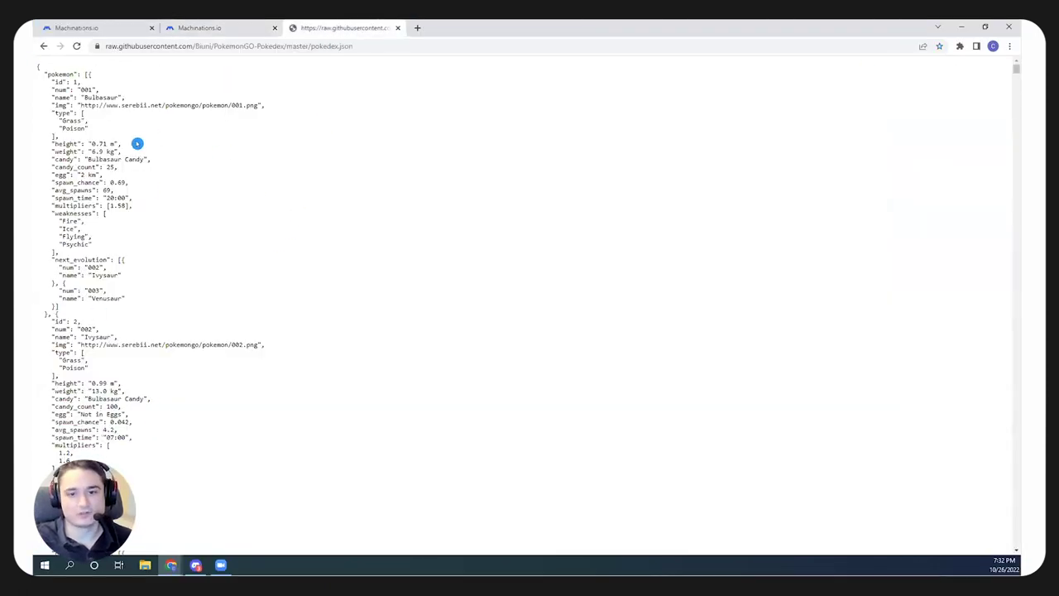
pyautogui.click(232, 27)
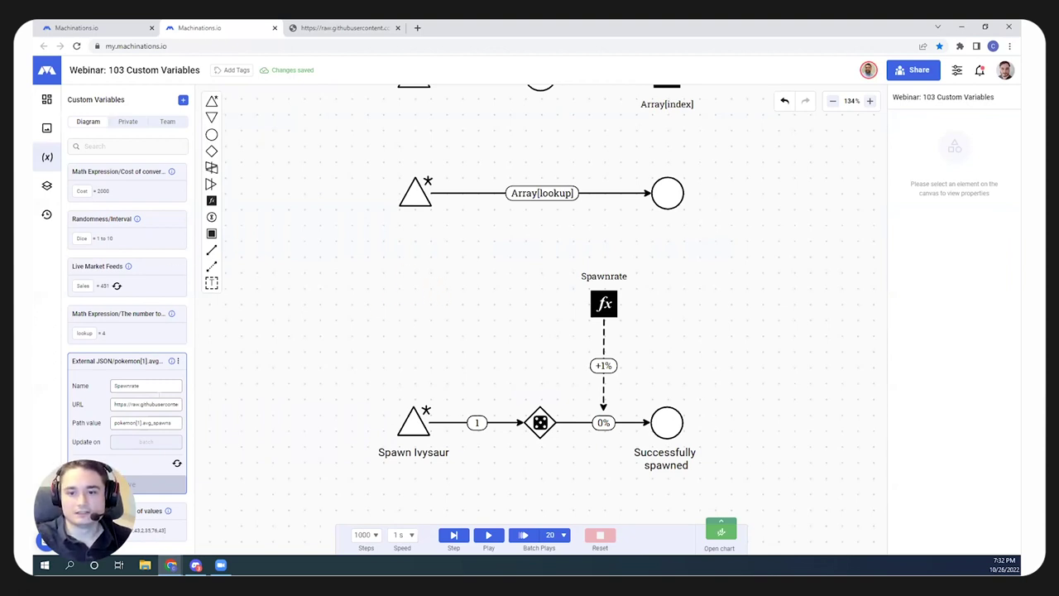
pyautogui.click(94, 366)
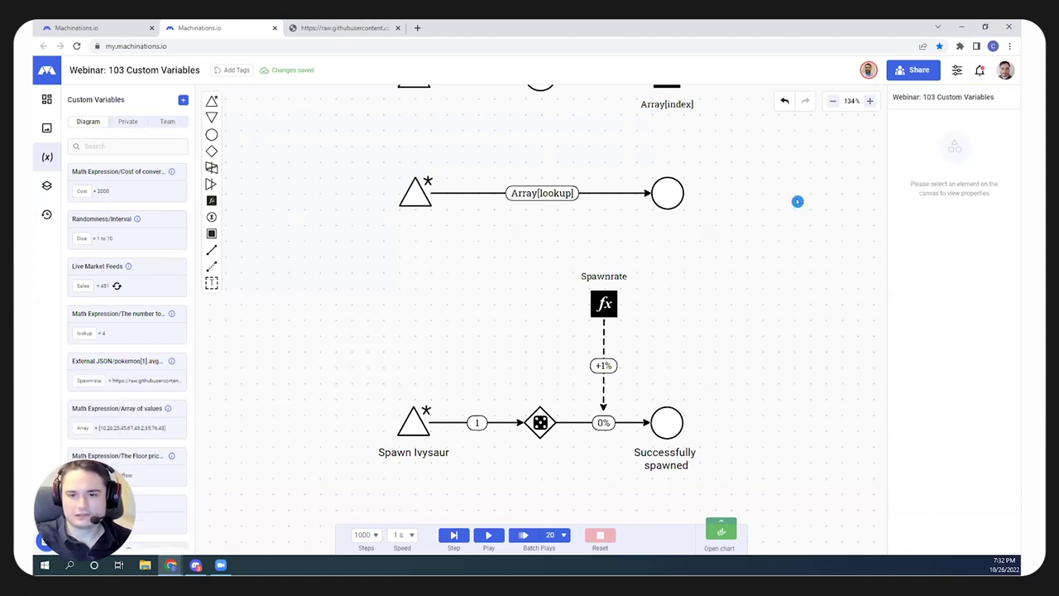
# Step: View the pokedex.json source once more and return to the Machinations diagram in full screen
pyautogui.click(345, 28)
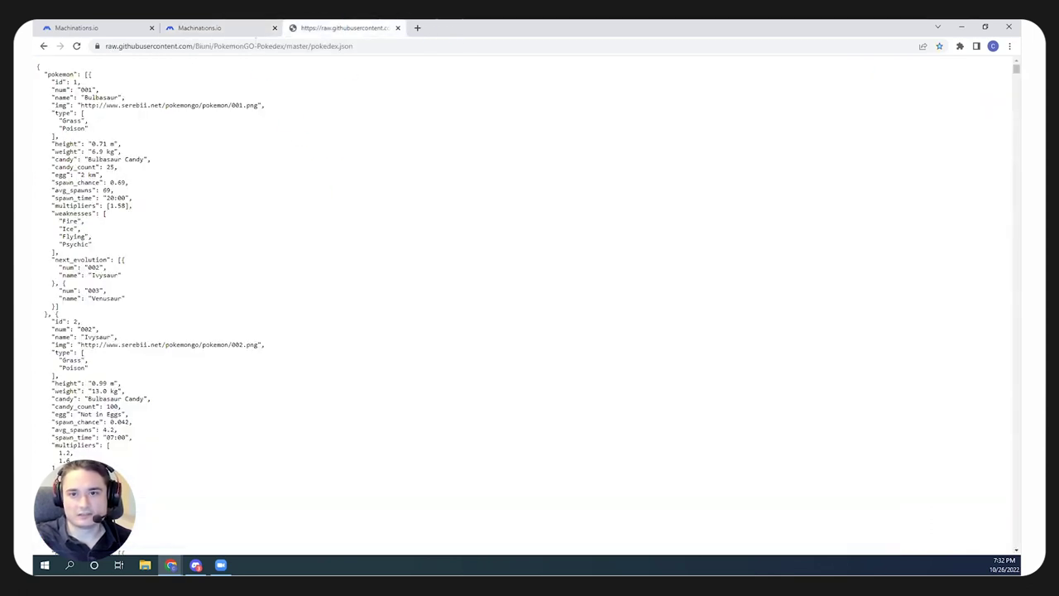
pyautogui.click(231, 28)
pyautogui.moveTo(814, 101)
pyautogui.click(814, 101)
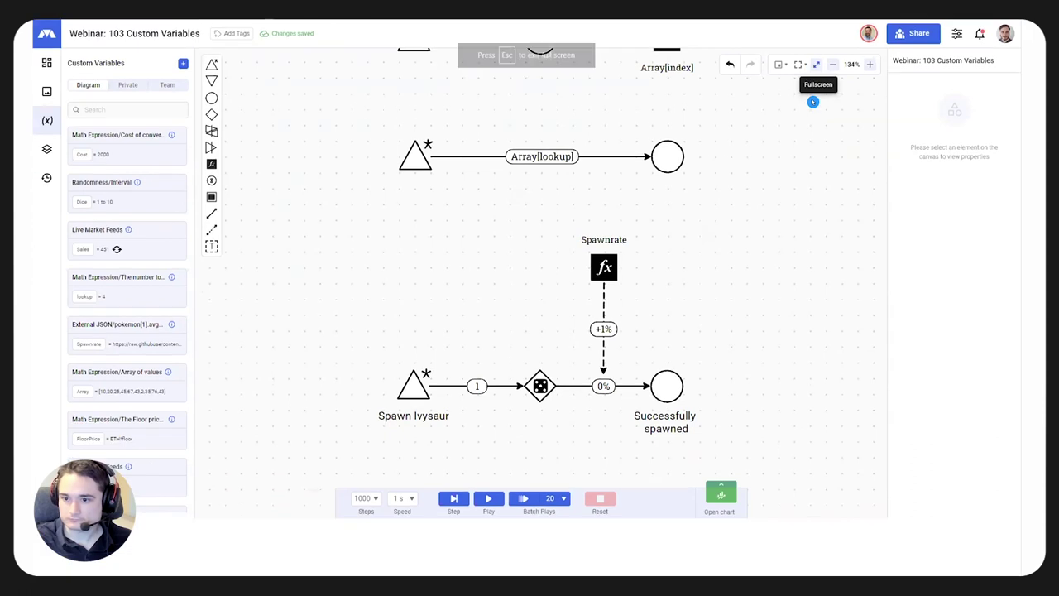
# Step: Bring the number*ETH Market Feeds example into focus and open the ETH live market feed variable's details
pyautogui.scroll(-2, 438, 276)
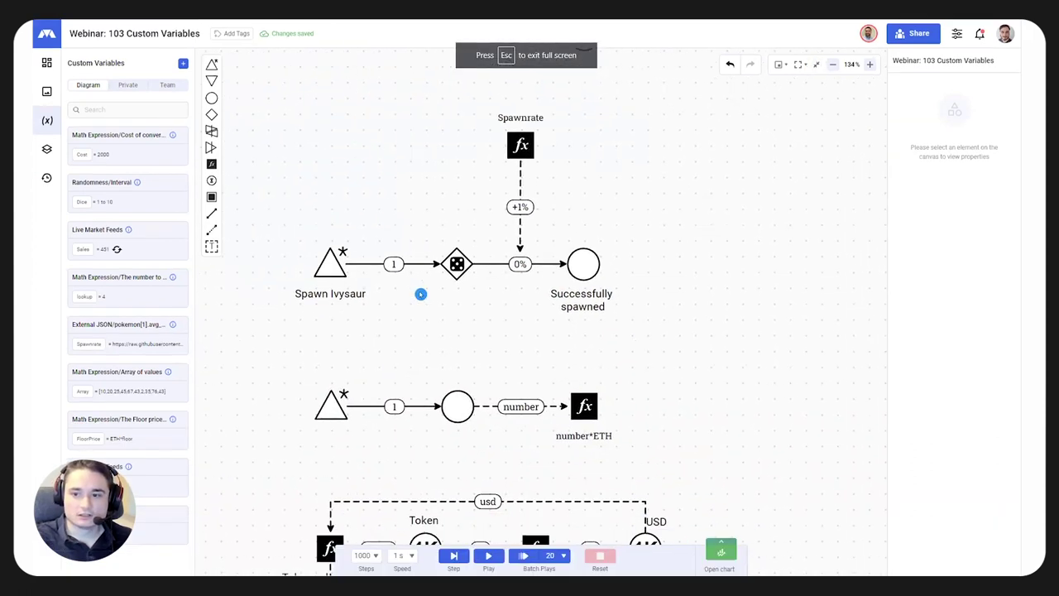
pyautogui.scroll(-3, 421, 292)
pyautogui.scroll(4, 412, 329)
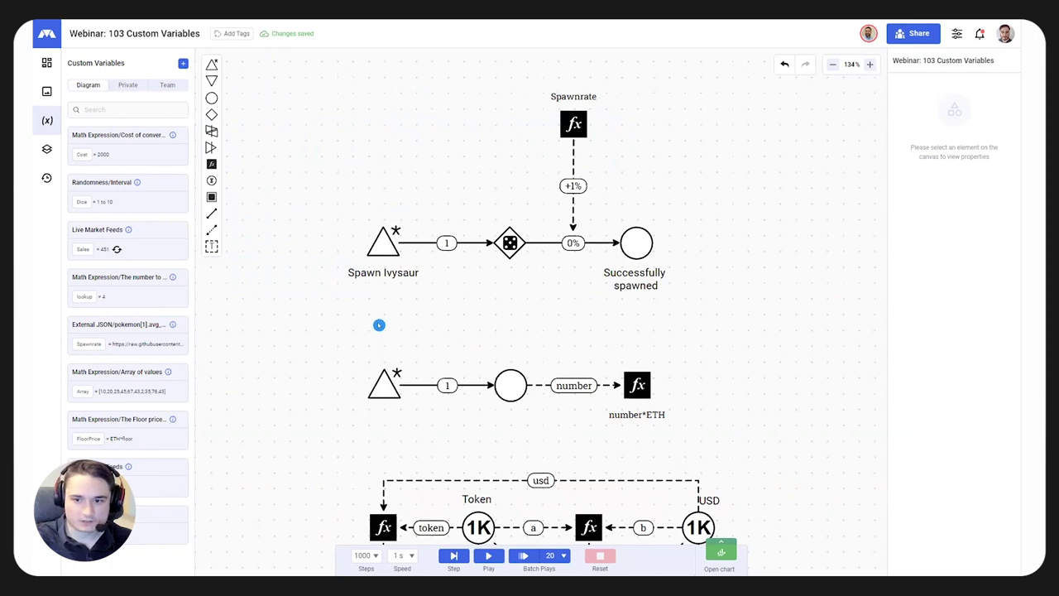
pyautogui.moveTo(322, 333); pyautogui.dragTo(527, 316)
pyautogui.moveTo(716, 317); pyautogui.dragTo(541, 314)
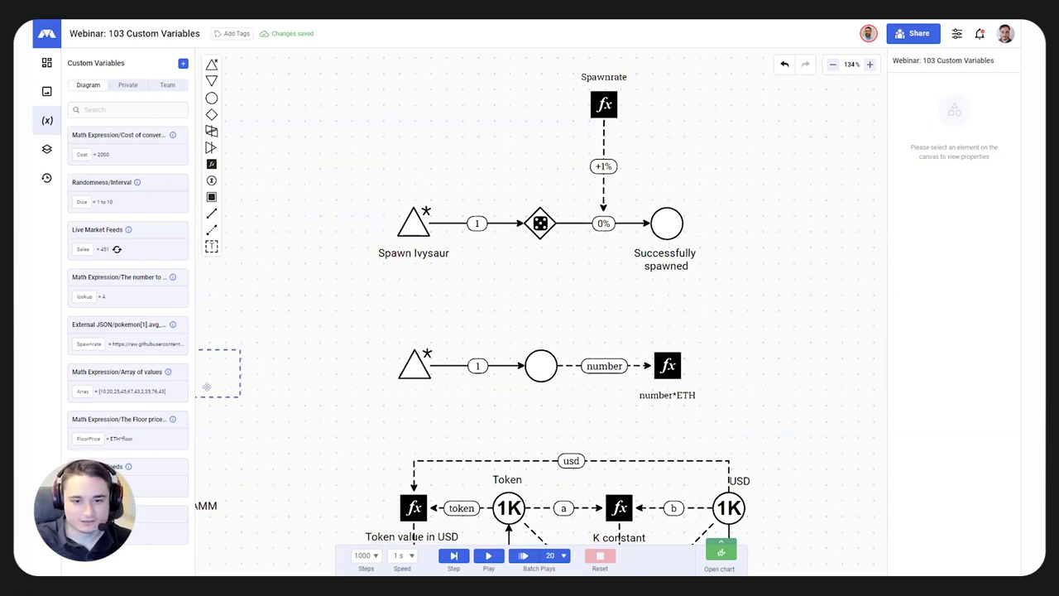
pyautogui.click(153, 468)
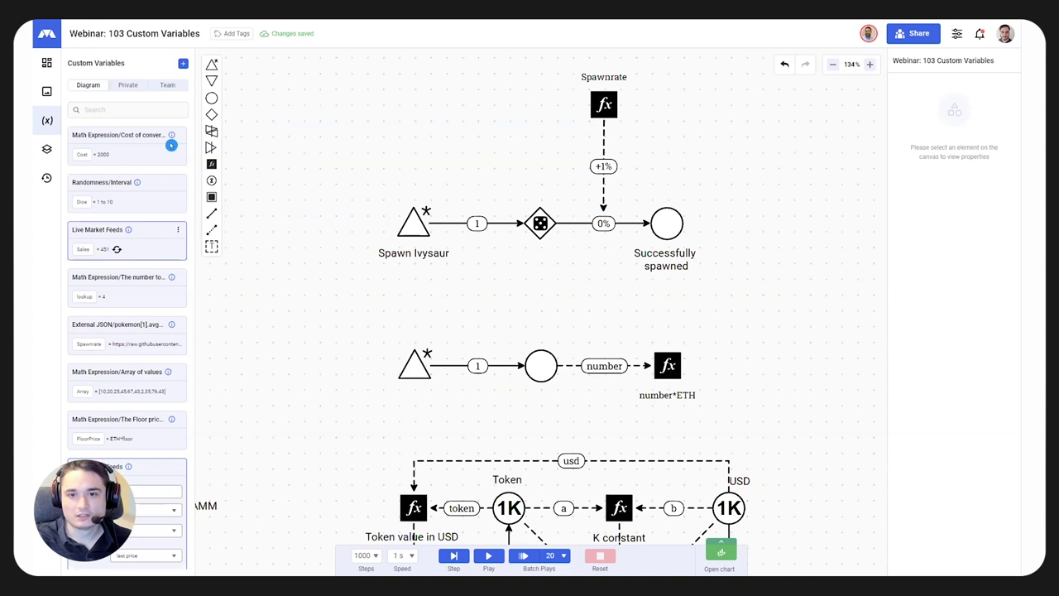
pyautogui.scroll(-1, 96, 347)
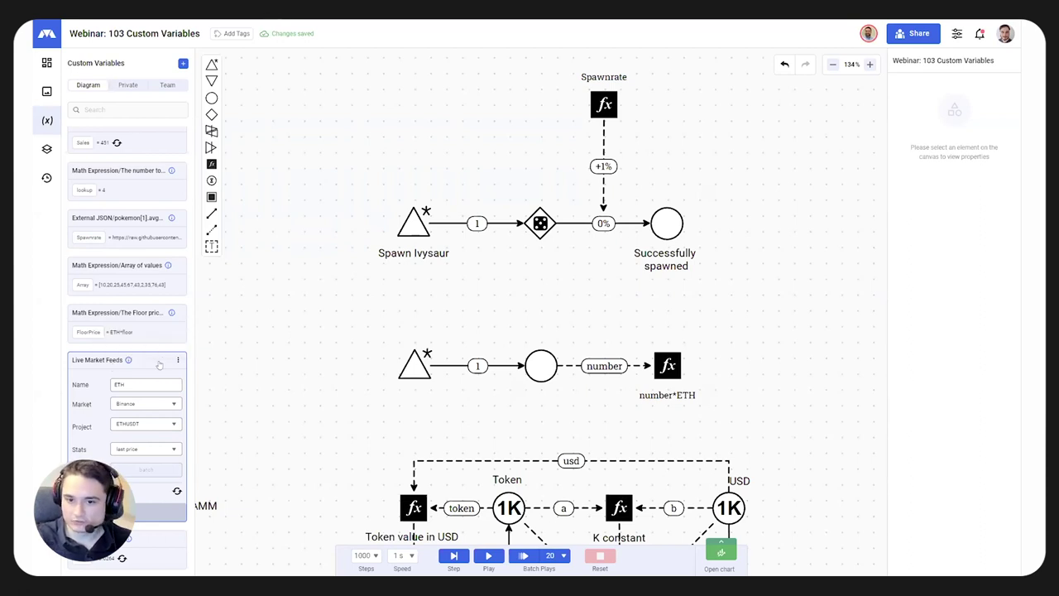
# Step: Review the ETH variable's name and its market and project options, keeping Binance and ETHUSDT selected
pyautogui.click(74, 382)
pyautogui.click(97, 387)
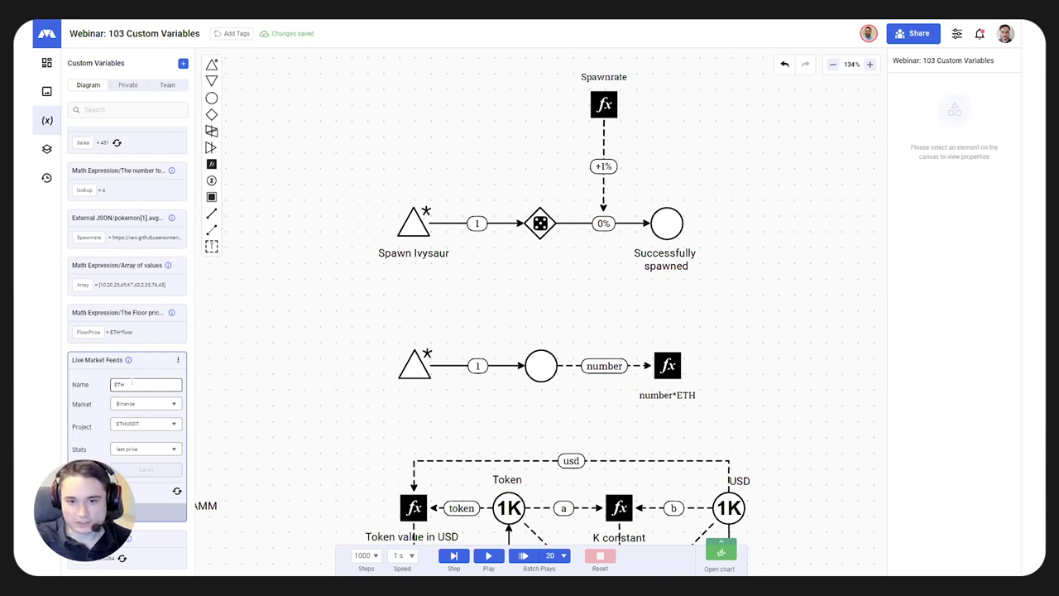
pyautogui.click(161, 399)
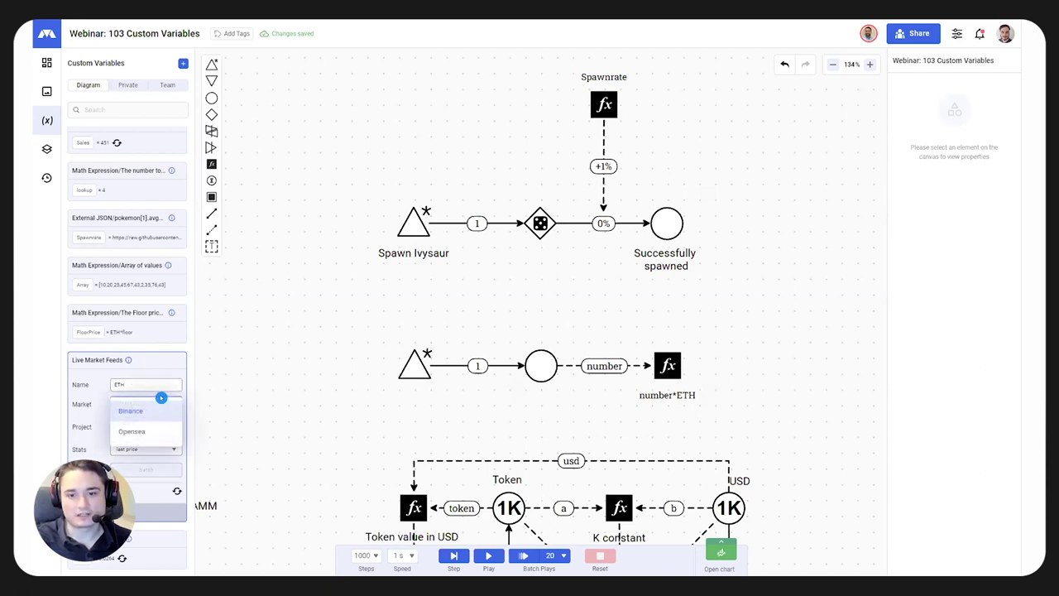
pyautogui.click(145, 413)
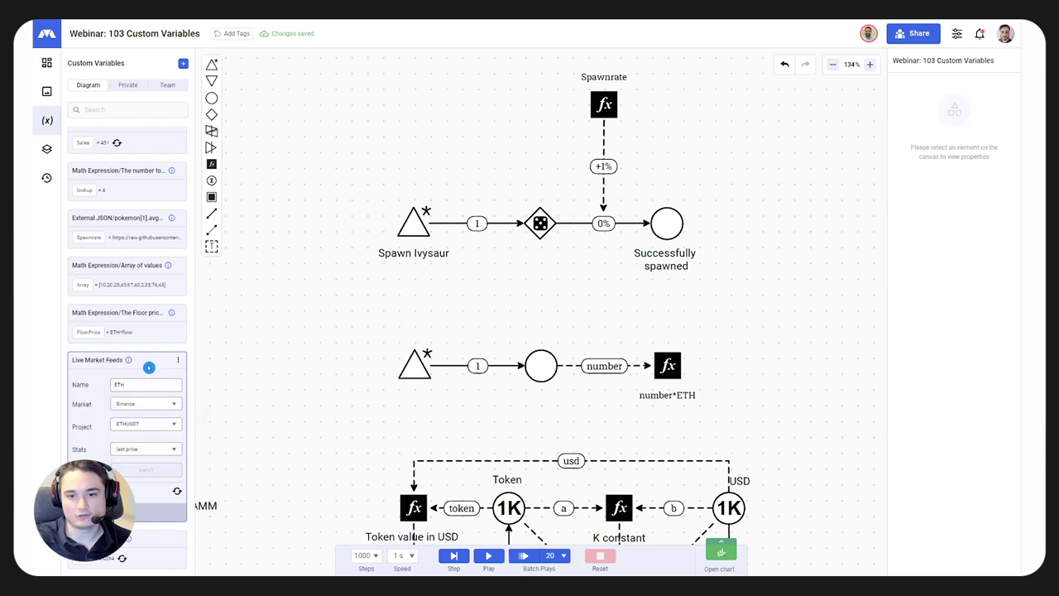
pyautogui.click(128, 423)
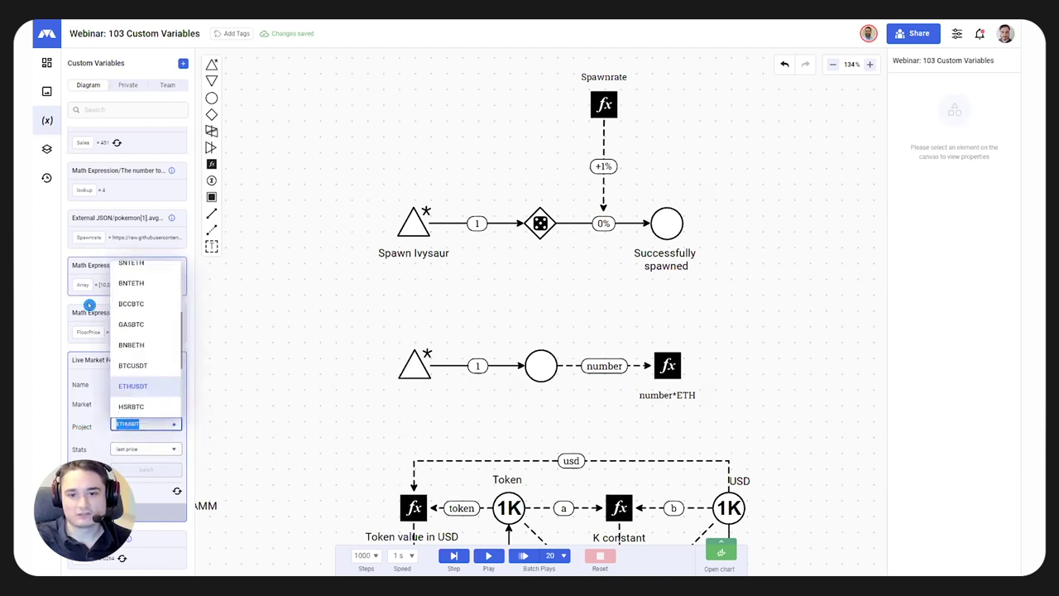
pyautogui.click(145, 387)
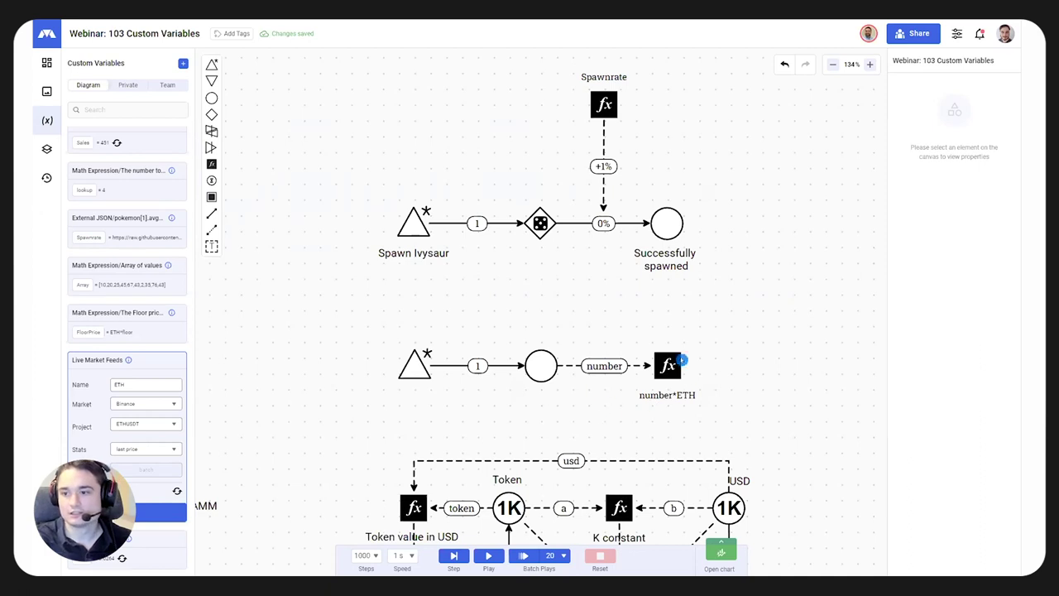
# Step: Run the simulation to observe the number*ETH register for several steps, and reset it
pyautogui.hscroll(2, 653, 322)
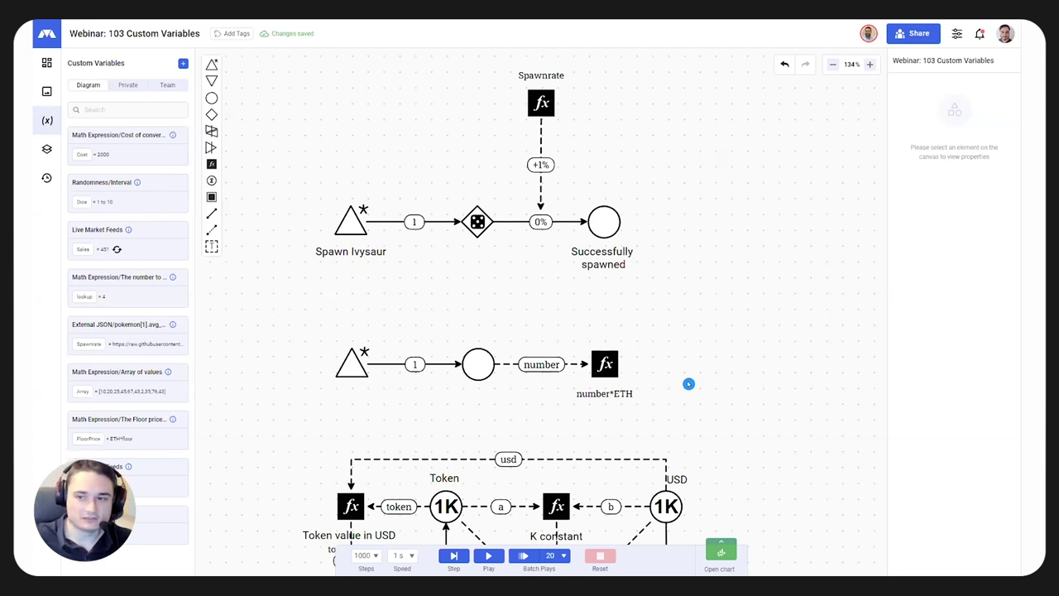
pyautogui.click(488, 555)
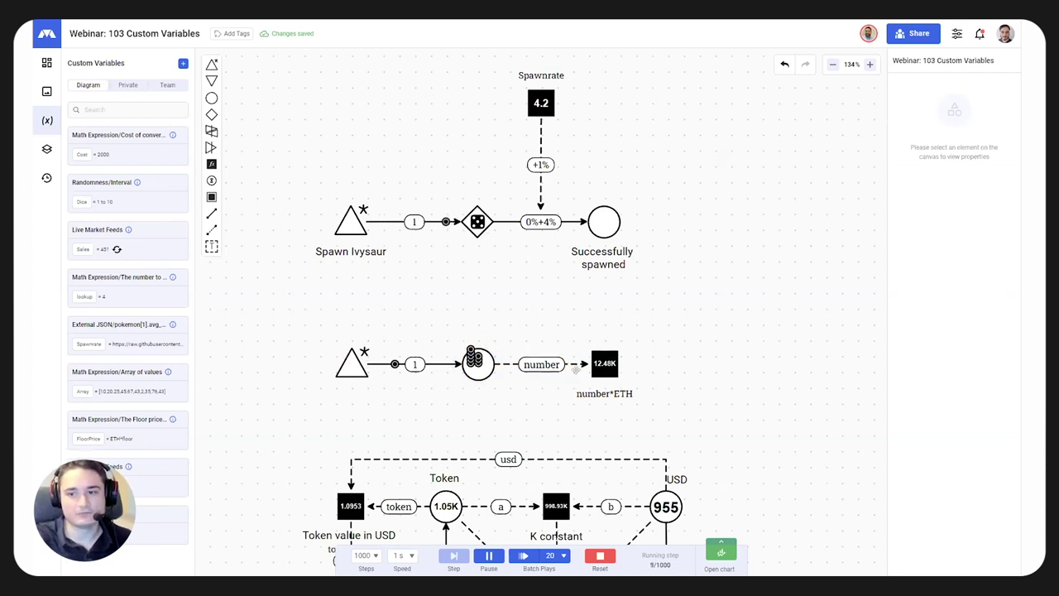
pyautogui.click(600, 555)
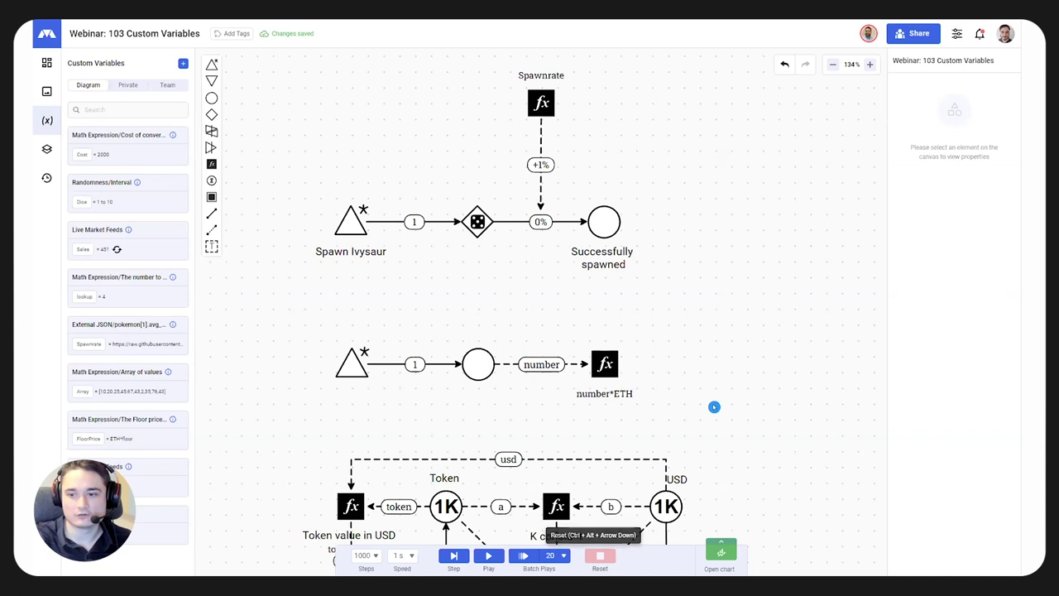
# Step: Bring the Market Feeds with AMM Model example into focus and examine its Token, USD and K constant elements
pyautogui.scroll(-1, 731, 309)
pyautogui.scroll(-3, 730, 308)
pyautogui.hscroll(-3, 789, 338)
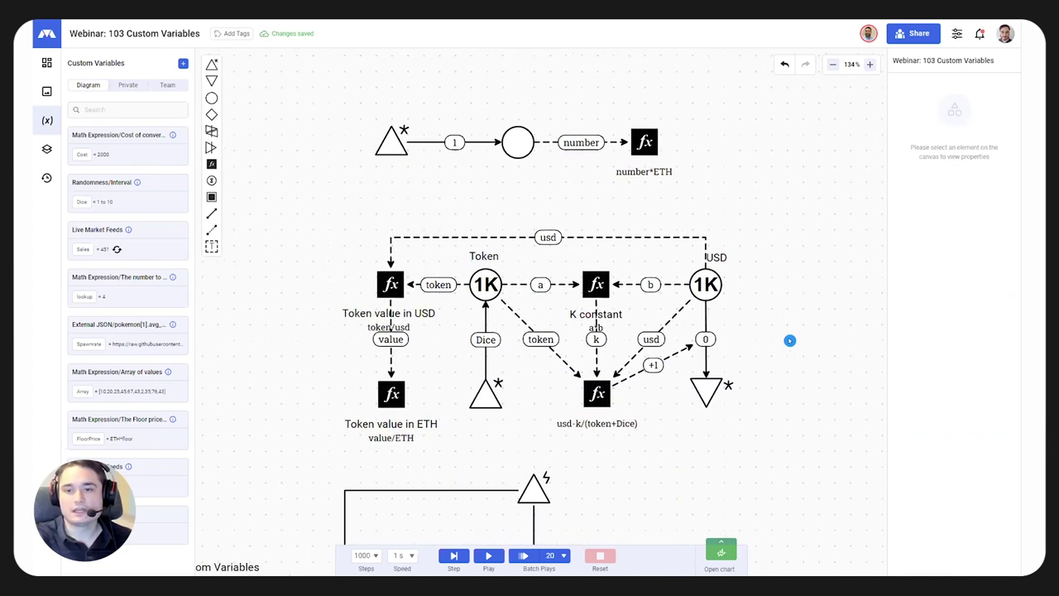
pyautogui.scroll(-3, 418, 151)
pyautogui.hscroll(2, 419, 152)
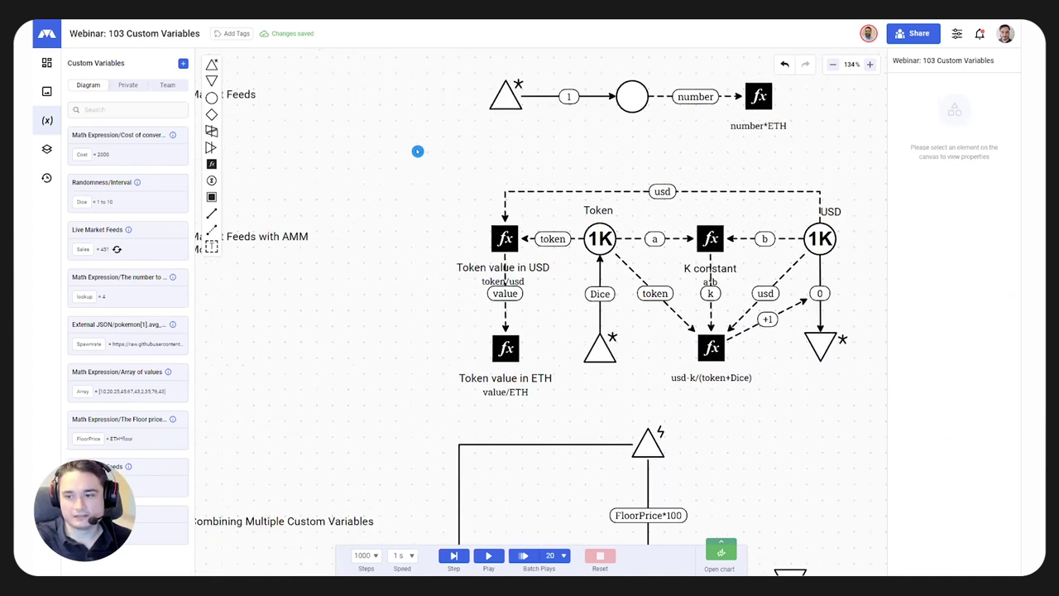
pyautogui.scroll(-2, 401, 158)
pyautogui.scroll(1, 355, 158)
pyautogui.hscroll(1, 336, 142)
pyautogui.scroll(5, 361, 321)
pyautogui.hscroll(-2, 360, 321)
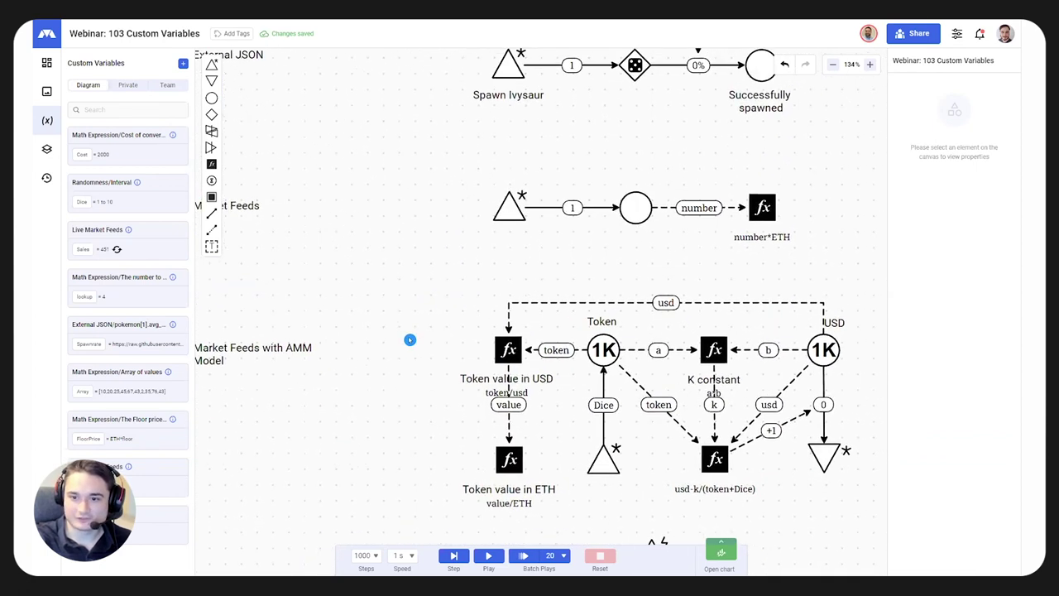
pyautogui.hscroll(-1, 367, 339)
pyautogui.click(277, 333)
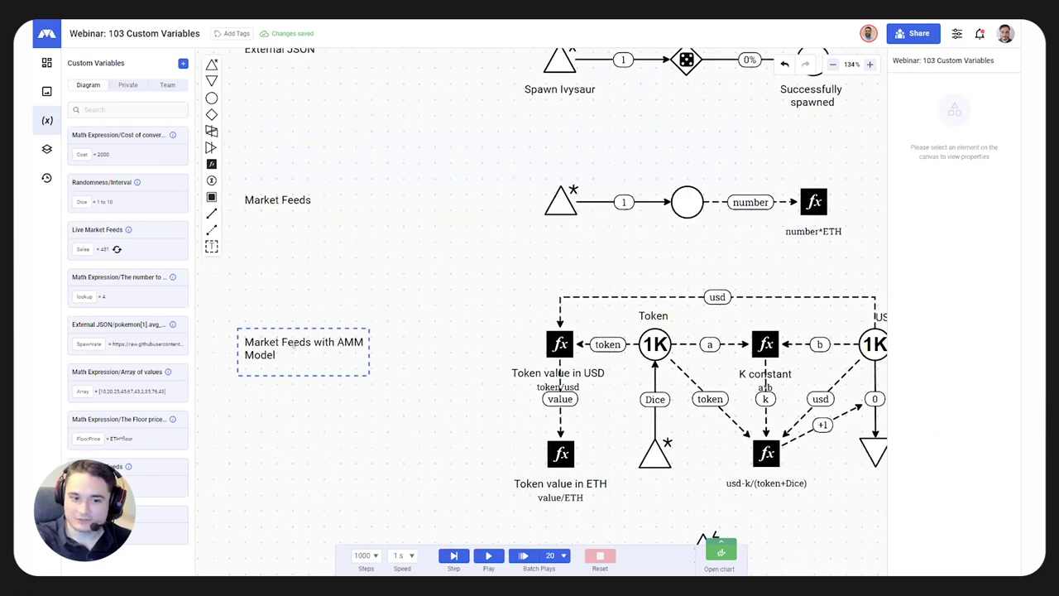
pyautogui.moveTo(725, 270); pyautogui.dragTo(532, 273)
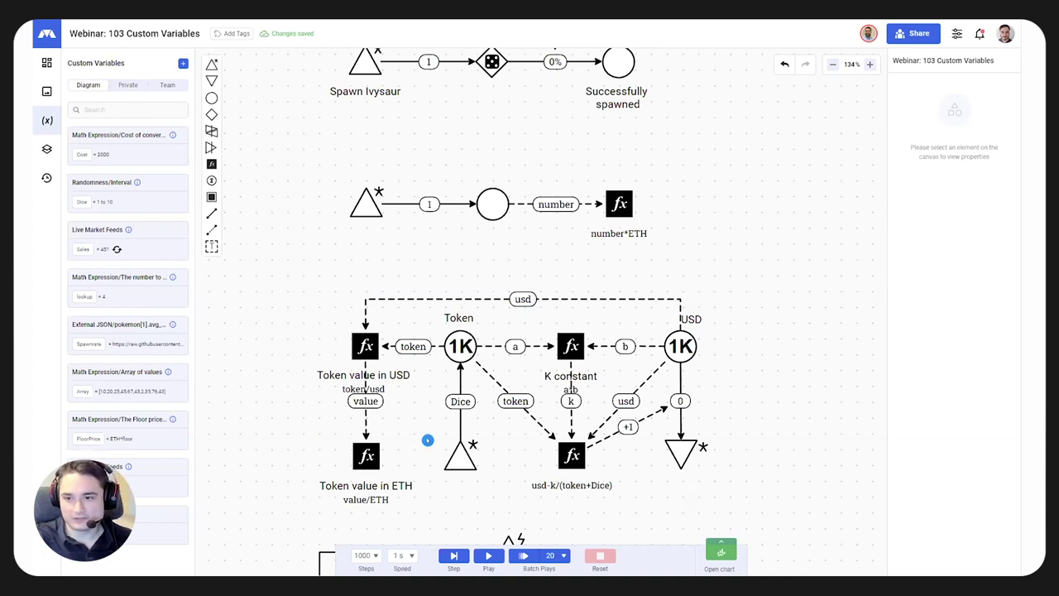
# Step: Enlarge the AMM model and inspect the formula of the Token value in ETH register
pyautogui.scroll(3, 422, 437)
pyautogui.moveTo(421, 428); pyautogui.dragTo(409, 414)
pyautogui.click(341, 455)
pyautogui.click(345, 486)
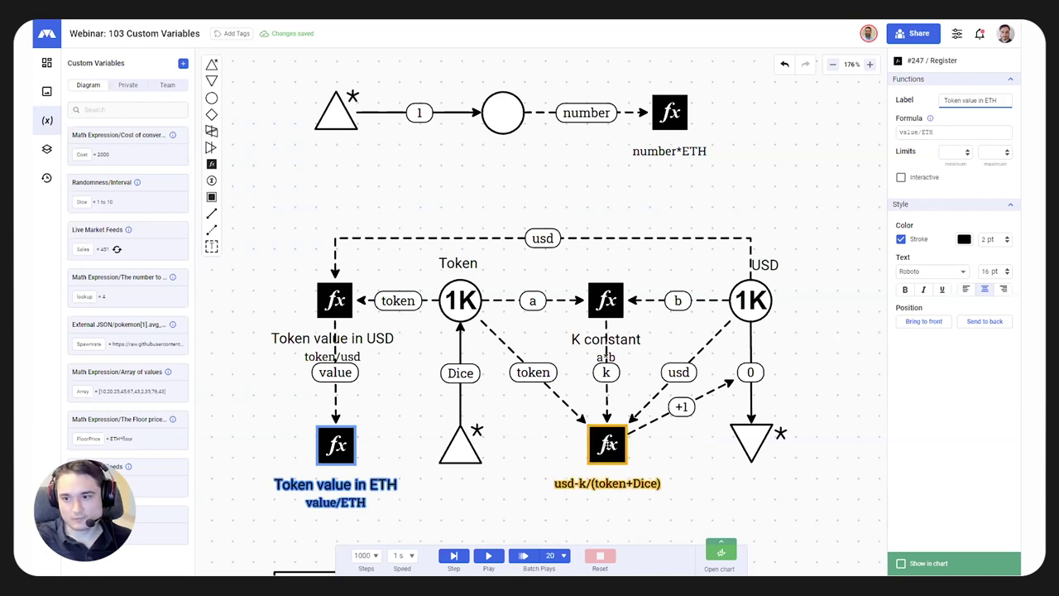
# Step: Inspect the usd-k/(token+Dice) register and the Dice resource connection feeding the Token pool to compare their formulas
pyautogui.click(608, 445)
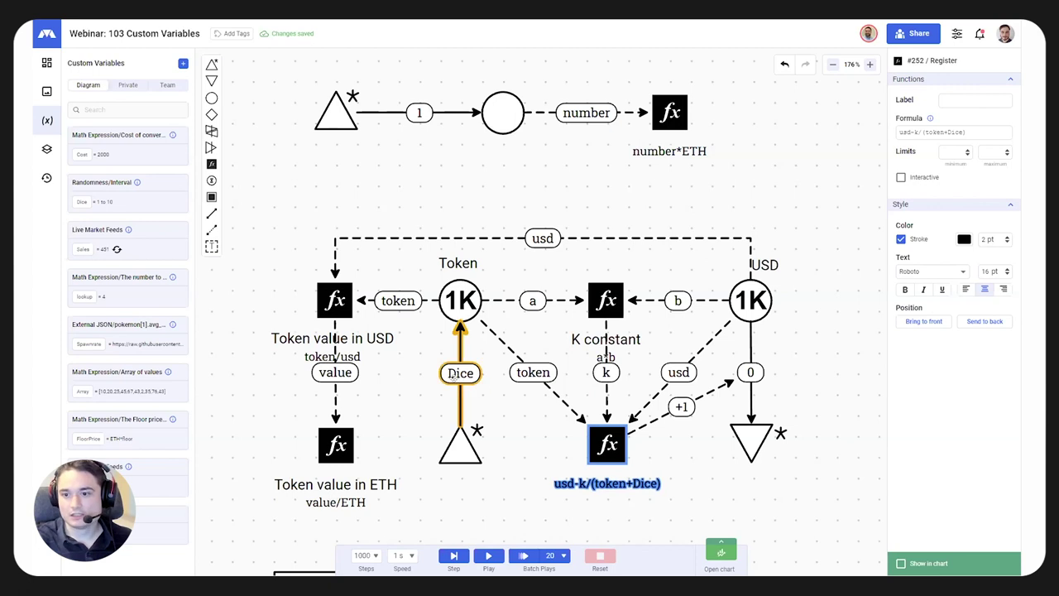
pyautogui.click(460, 405)
pyautogui.click(608, 447)
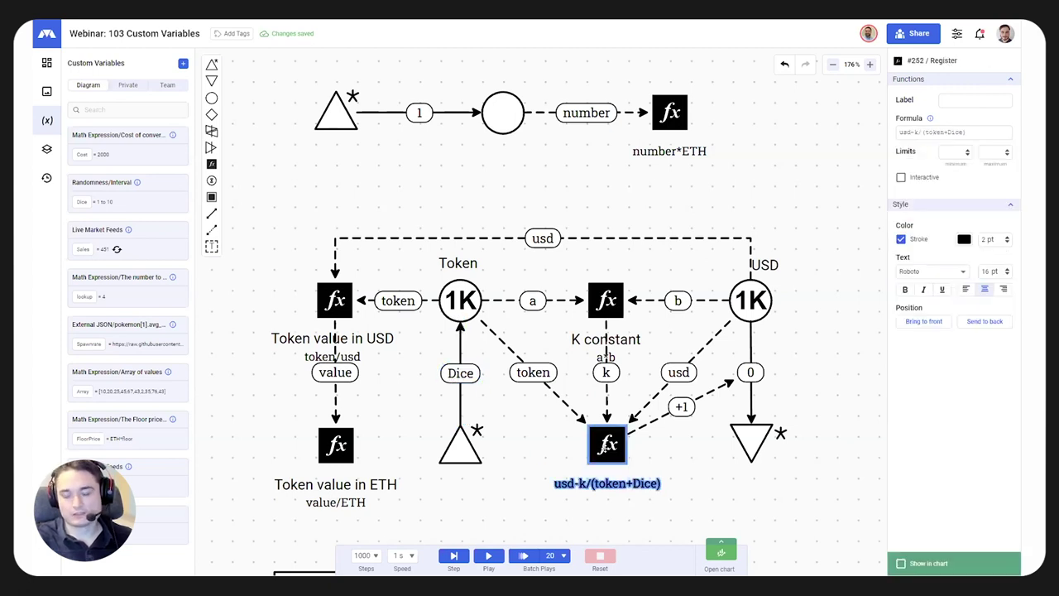
pyautogui.click(449, 404)
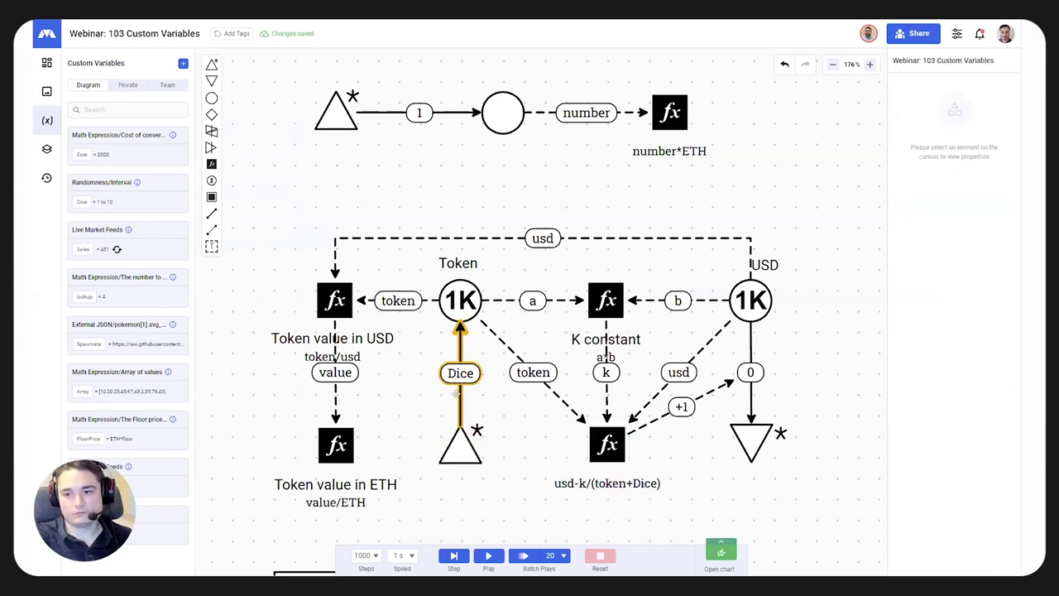
pyautogui.click(462, 397)
pyautogui.click(406, 405)
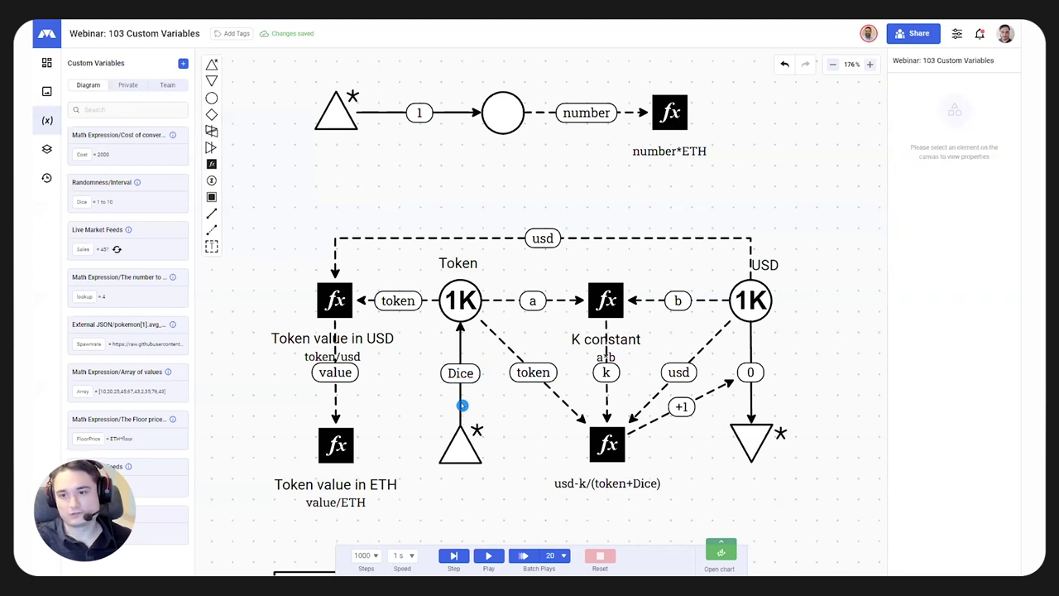
pyautogui.click(460, 399)
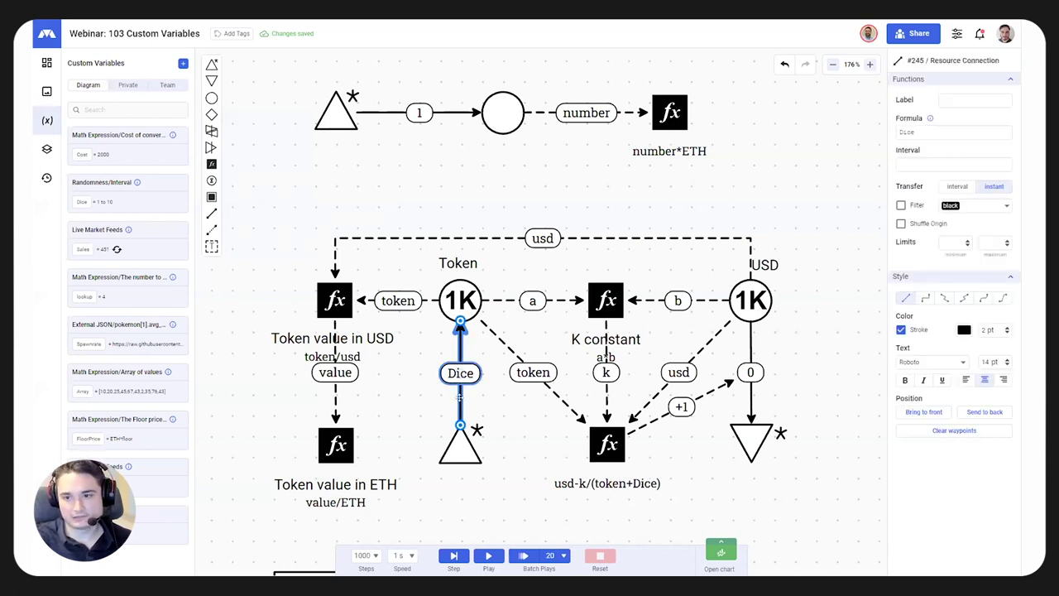
# Step: Select the usd-k/(token+Dice) register, open the Dice variable's interval settings, and start the simulation
pyautogui.moveTo(575, 439); pyautogui.dragTo(655, 491)
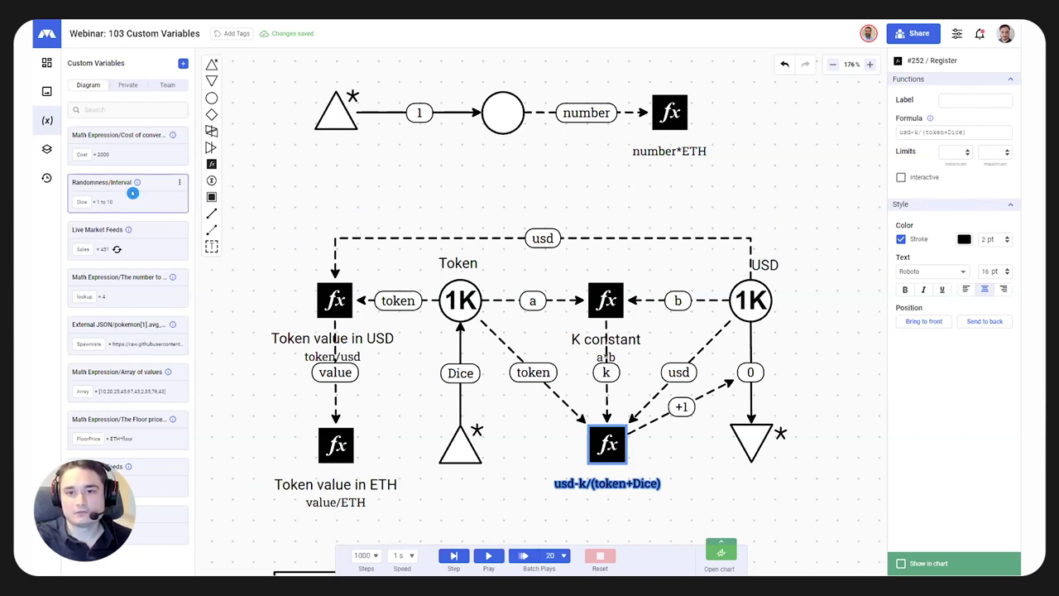
pyautogui.click(101, 189)
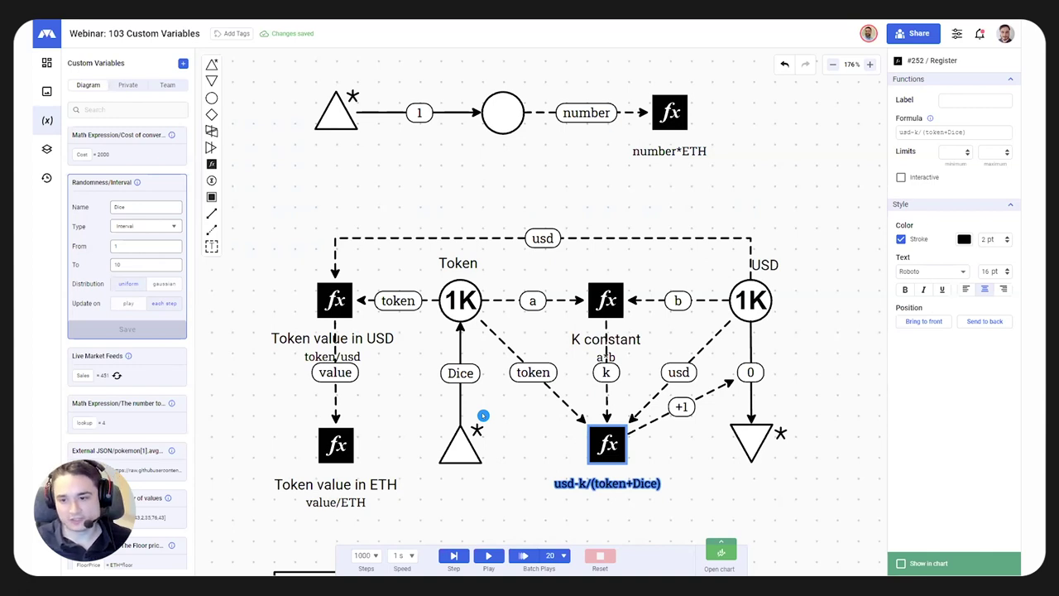
pyautogui.click(488, 555)
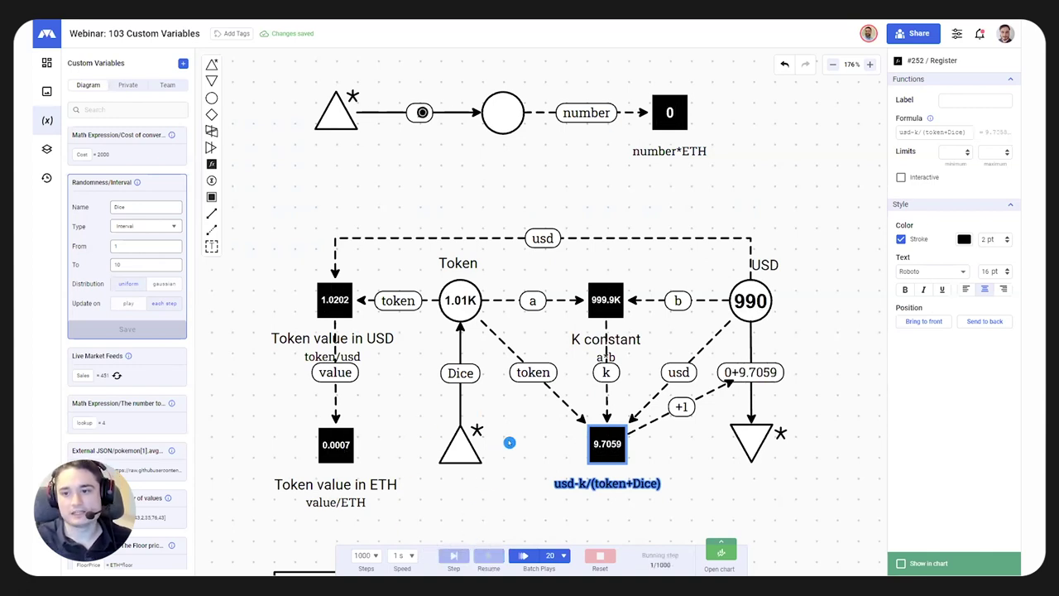
# Step: Inspect the Token pool's resource settings and the Dice resource connection feeding it in the AMM model
pyautogui.click(460, 299)
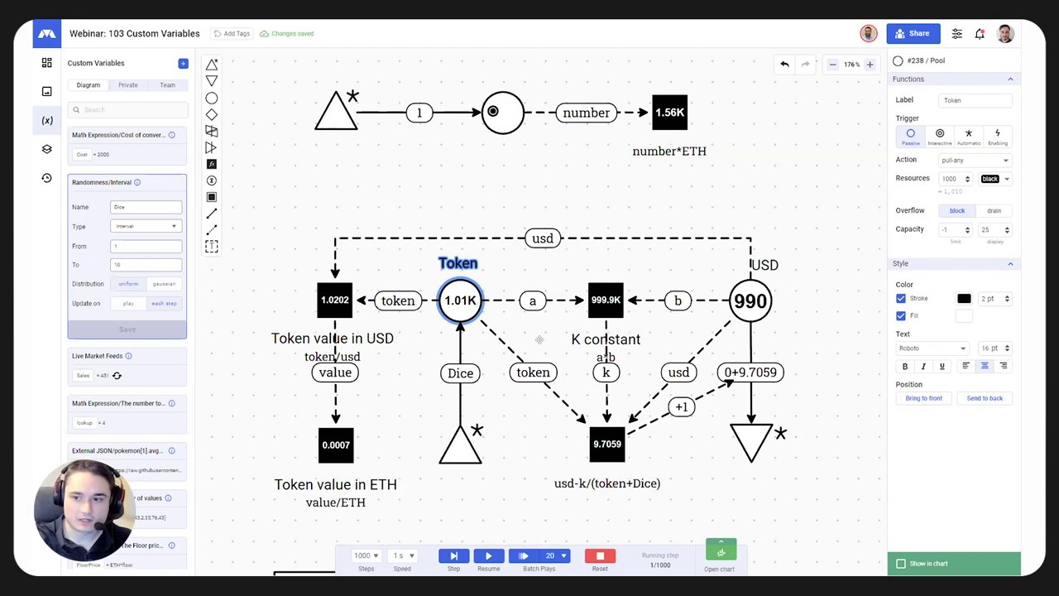
pyautogui.scroll(15, 539, 340)
pyautogui.scroll(3, 536, 370)
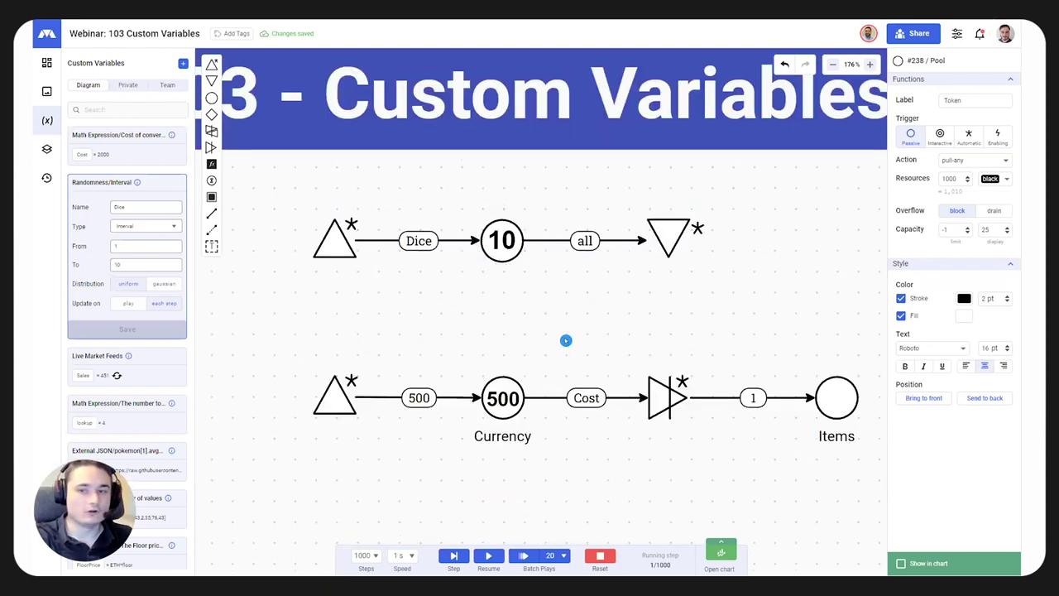
pyautogui.scroll(-15, 565, 339)
pyautogui.scroll(-2, 529, 331)
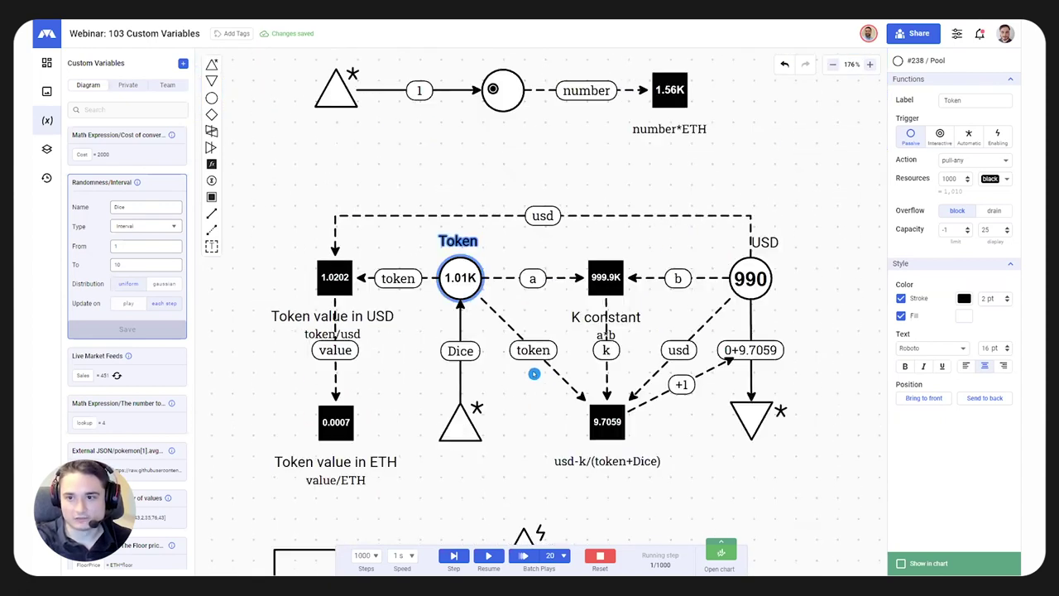
pyautogui.click(461, 348)
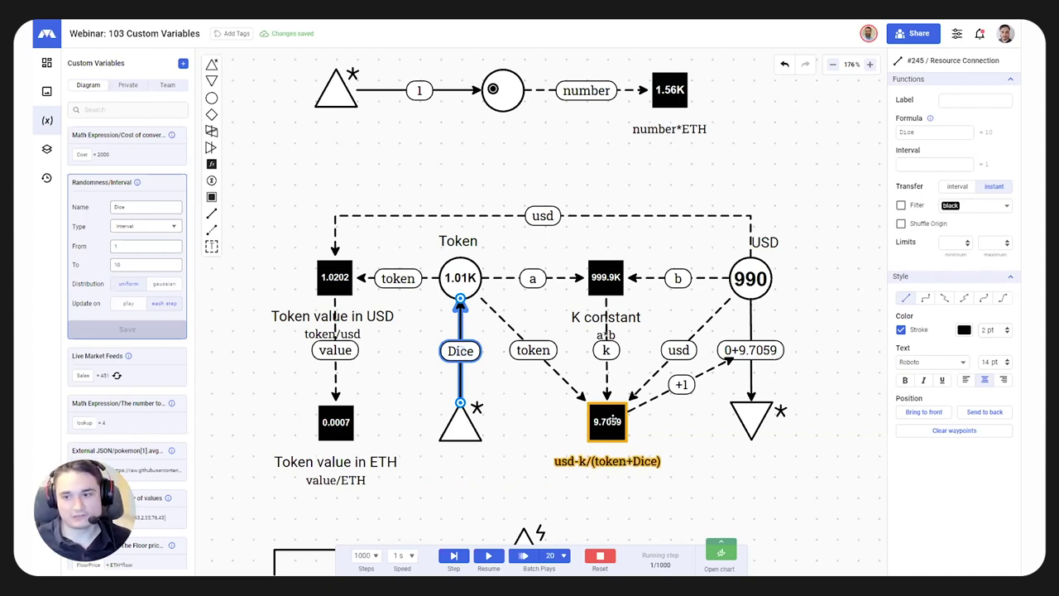
# Step: Advance the simulation five single steps to exercise the Dice-driven AMM model
pyautogui.click(453, 555)
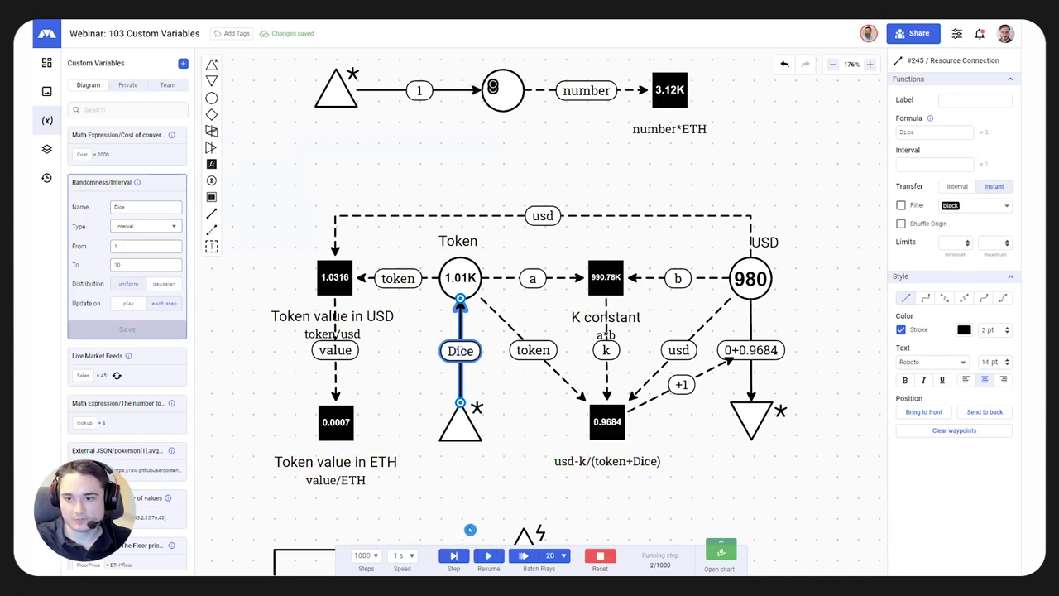
pyautogui.click(453, 555)
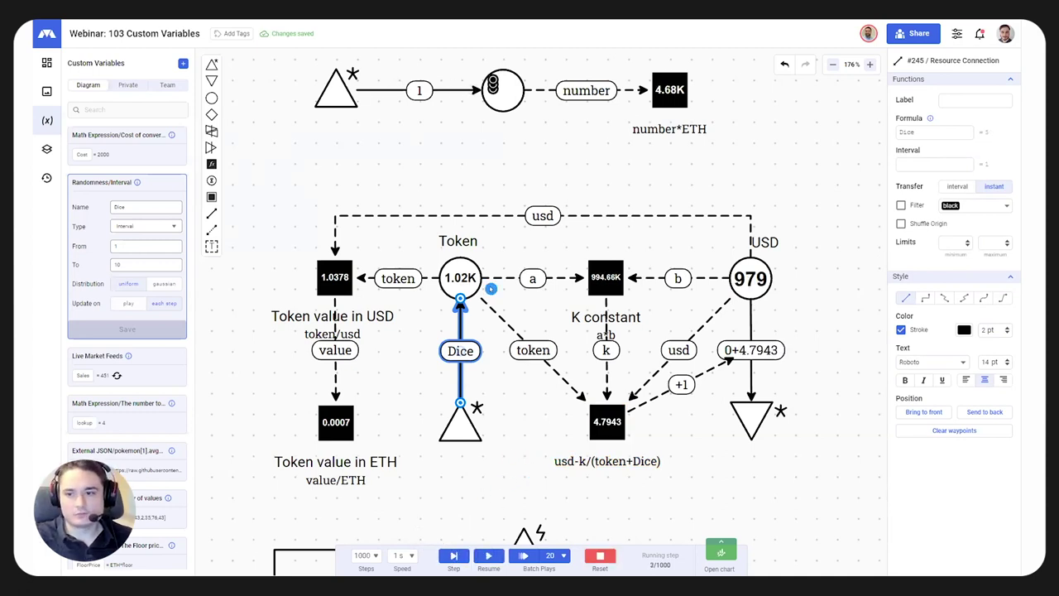
pyautogui.click(454, 555)
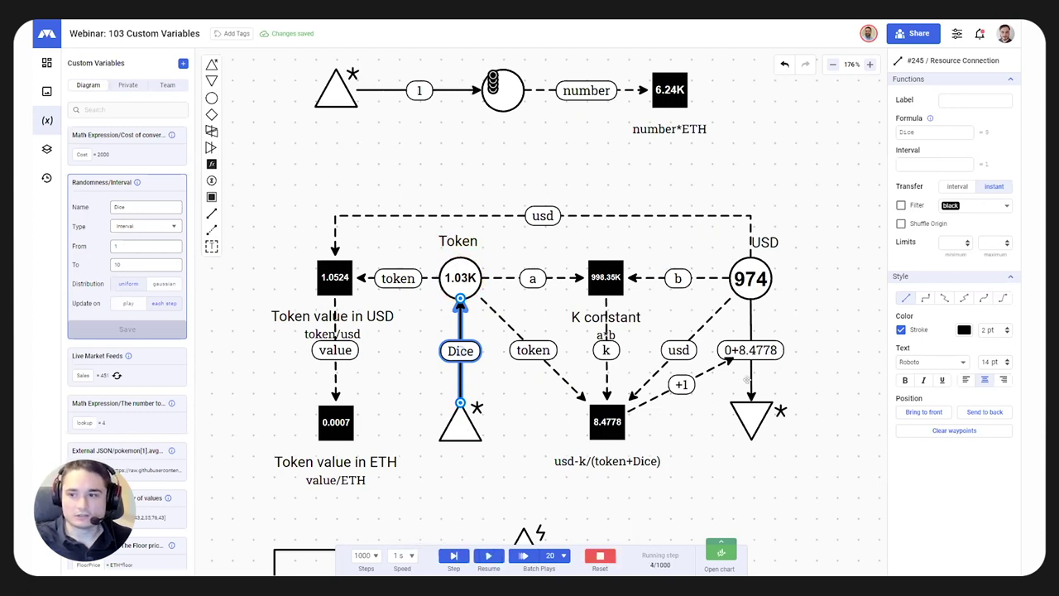
pyautogui.click(456, 555)
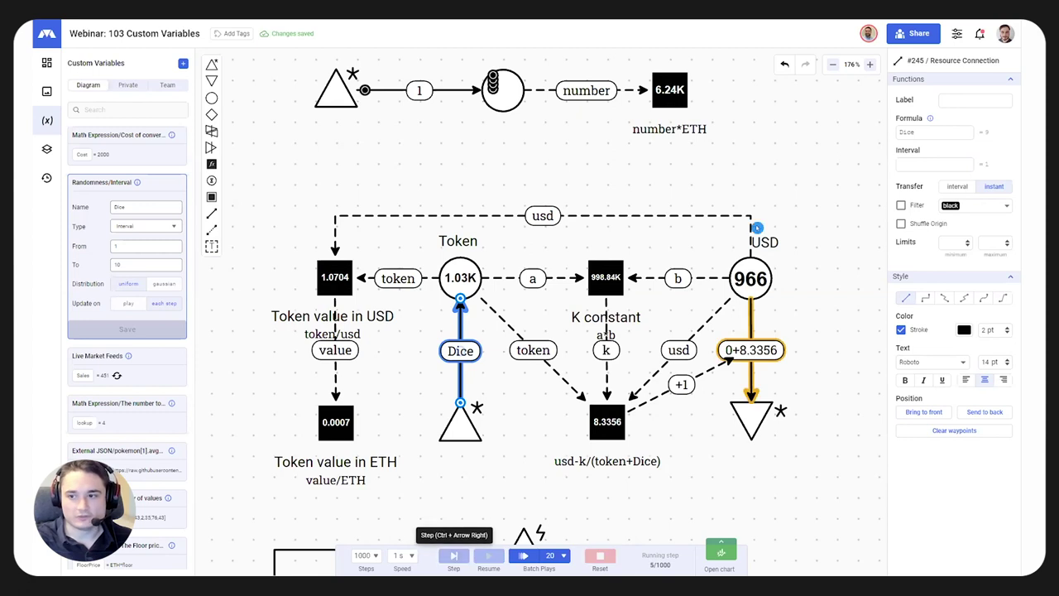
pyautogui.click(454, 555)
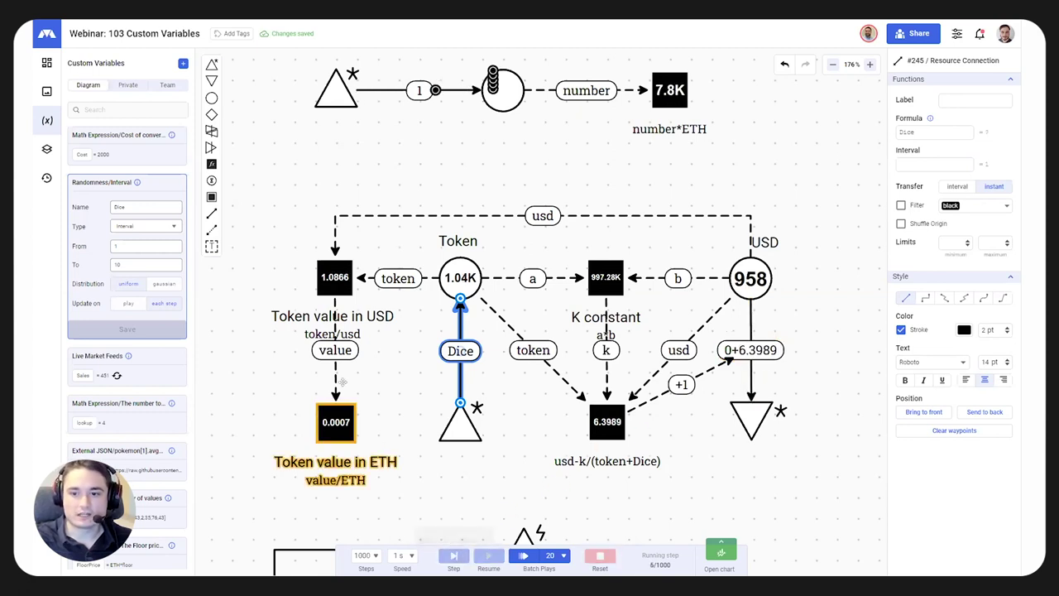
# Step: Select the Token value in ETH register, raise the diagram's results decimals to 10, and restore them to 4
pyautogui.click(381, 373)
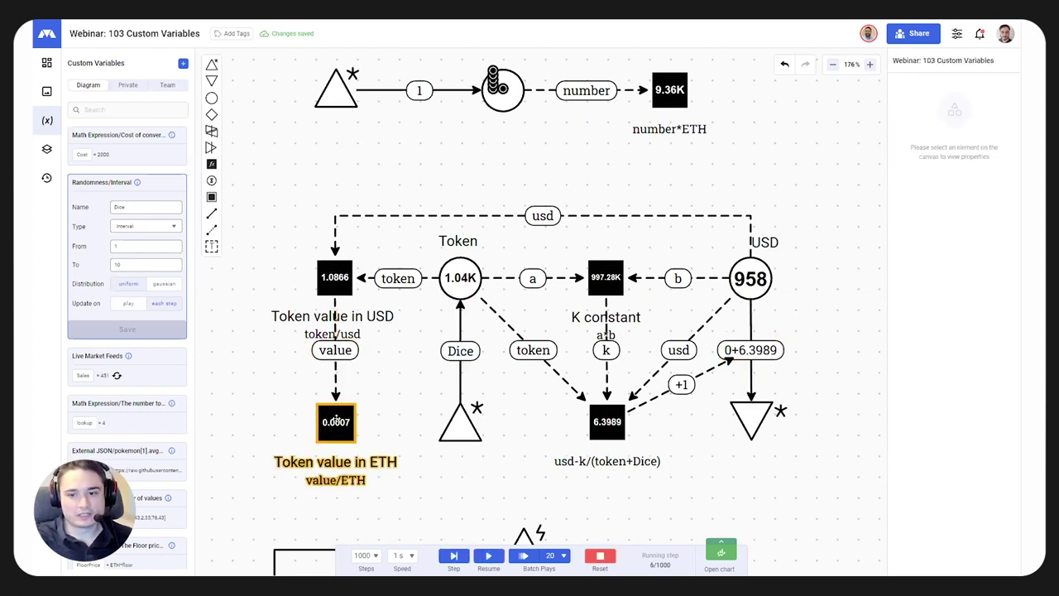
pyautogui.click(314, 416)
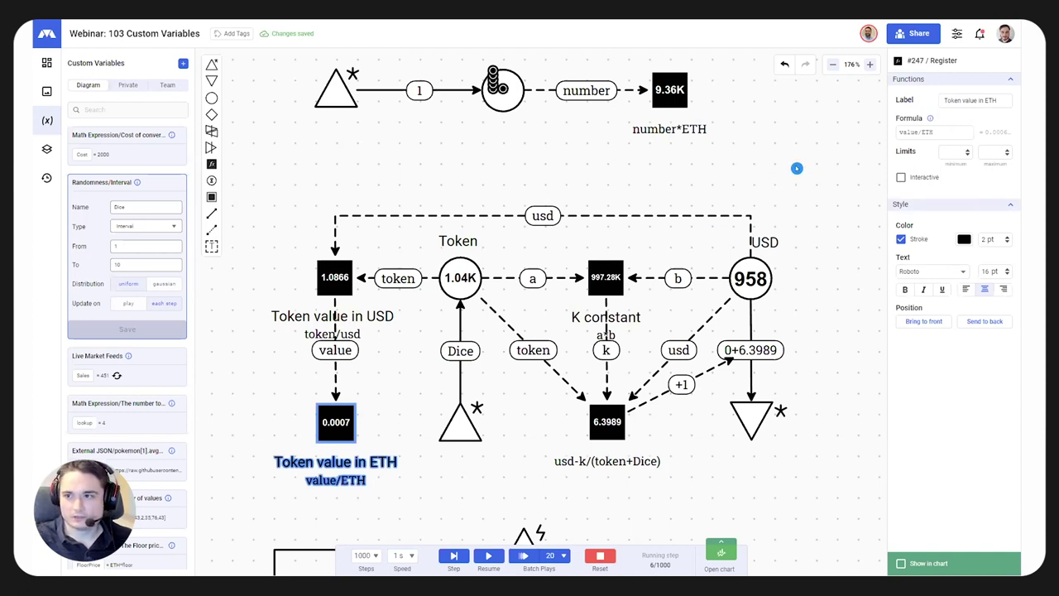
pyautogui.click(956, 34)
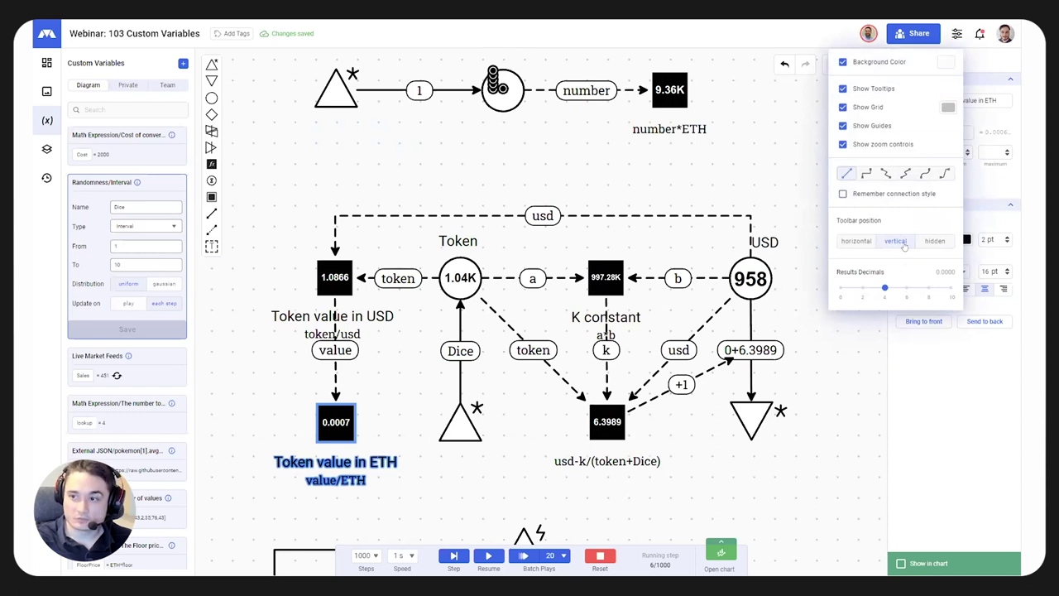
pyautogui.moveTo(884, 288)
pyautogui.mouseDown()
pyautogui.moveTo(839, 289)
pyautogui.moveTo(884, 288)
pyautogui.mouseUp()
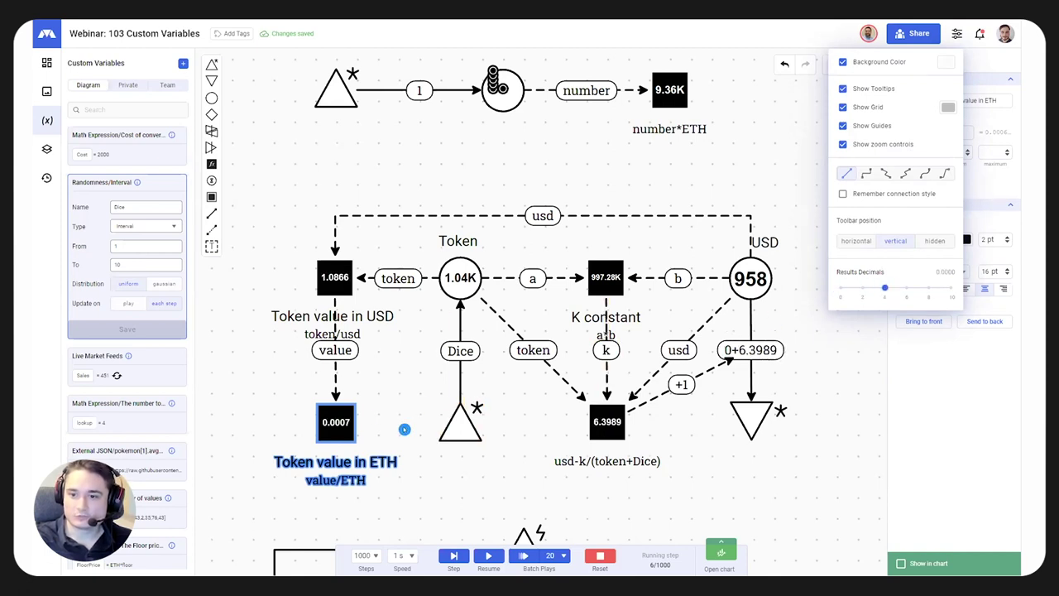
pyautogui.moveTo(884, 288); pyautogui.dragTo(950, 288)
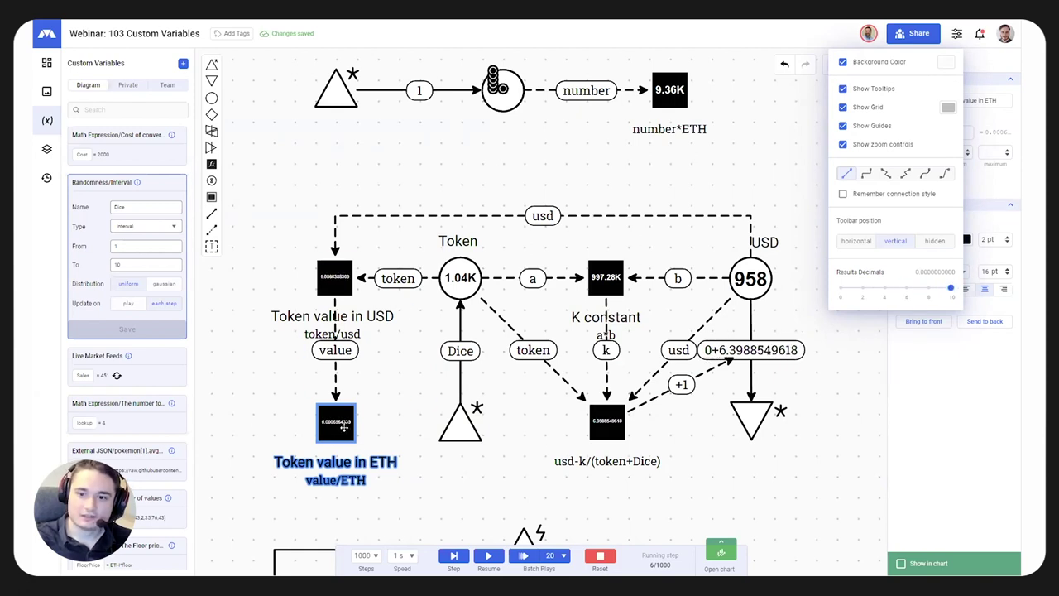
pyautogui.moveTo(950, 288); pyautogui.dragTo(884, 288)
pyautogui.click(696, 465)
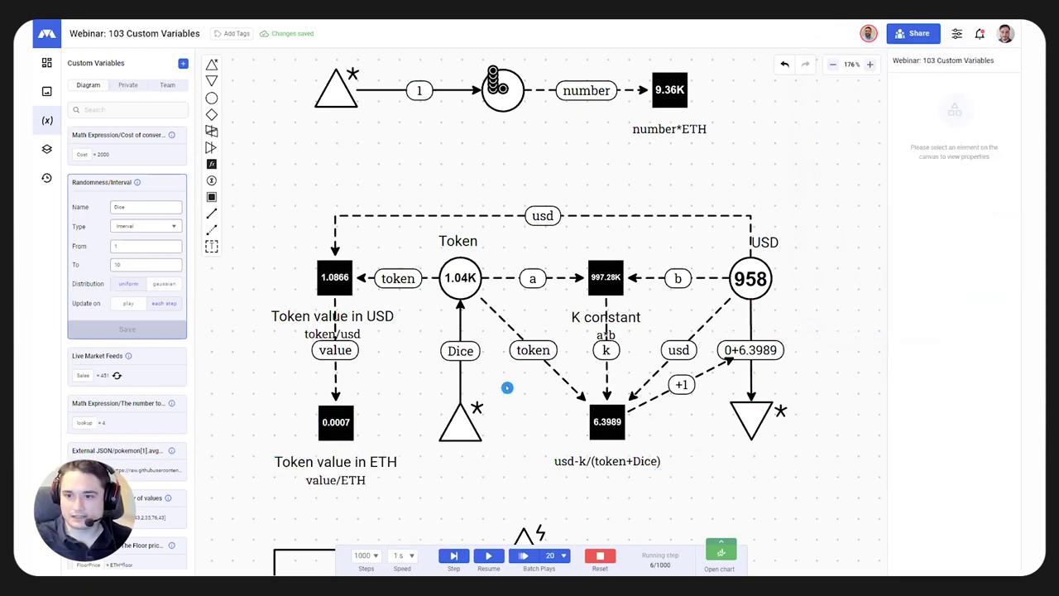
# Step: Bring the Combining Multiple Custom Variables example below the AMM model into view
pyautogui.scroll(-3, 508, 387)
pyautogui.scroll(-6, 537, 182)
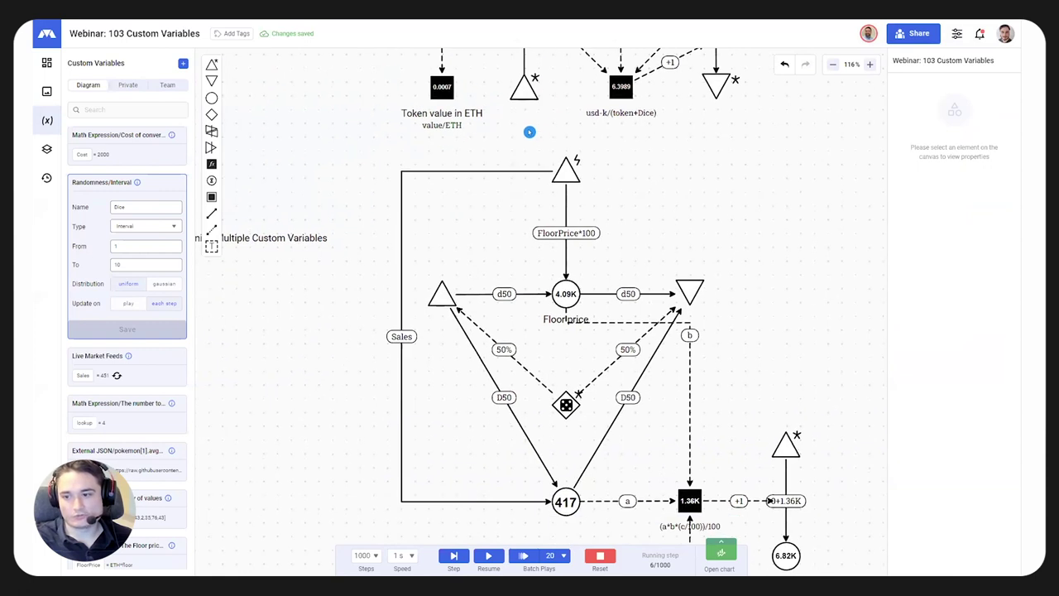
pyautogui.scroll(3, 529, 131)
pyautogui.scroll(2, 516, 241)
pyautogui.scroll(-2, 516, 242)
pyautogui.scroll(-2, 520, 247)
pyautogui.scroll(-2, 519, 247)
pyautogui.scroll(-3, 657, 253)
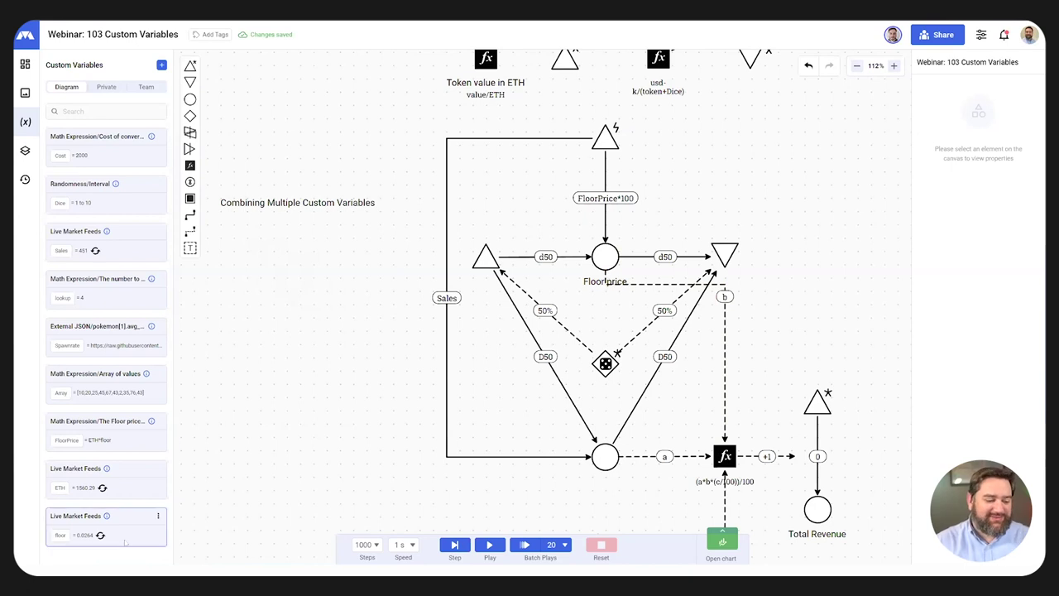
# Step: Open the floor variable's live market feed settings and refresh its Opensea floor price
pyautogui.click(120, 515)
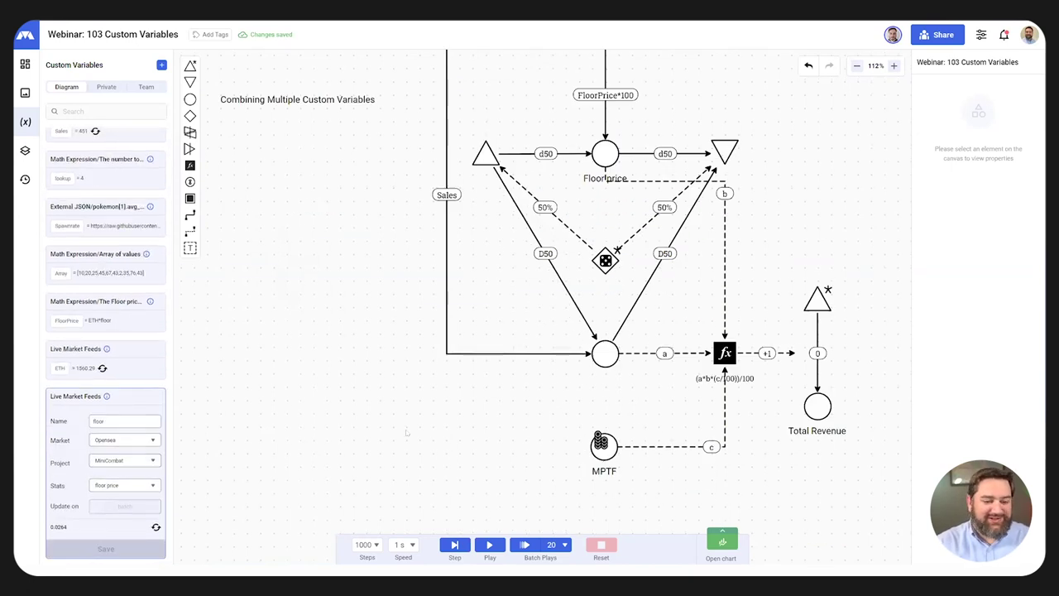
pyautogui.scroll(2, 351, 445)
pyautogui.scroll(-1, 308, 459)
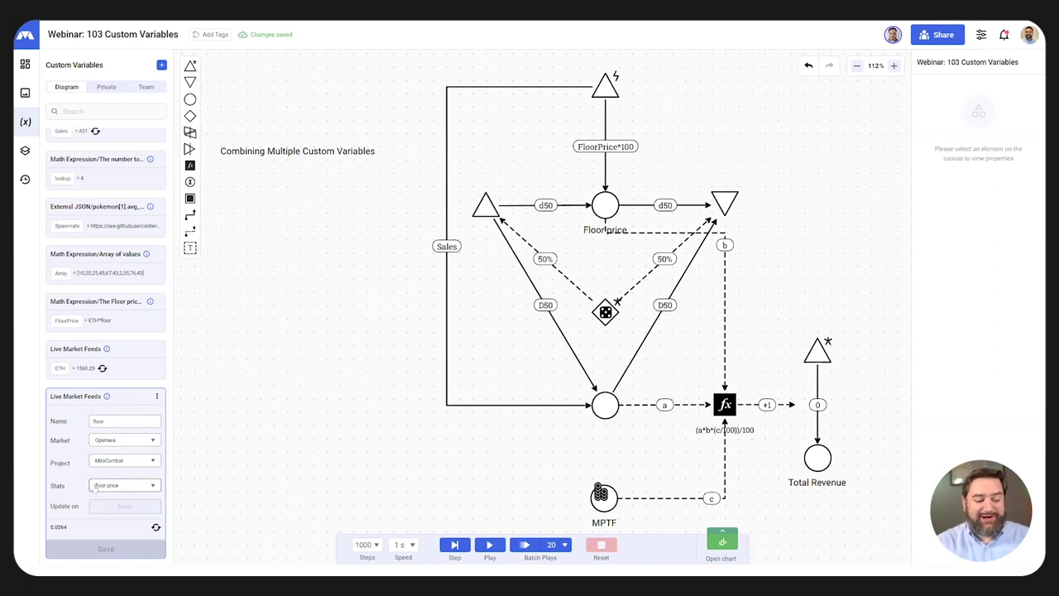
pyautogui.click(156, 527)
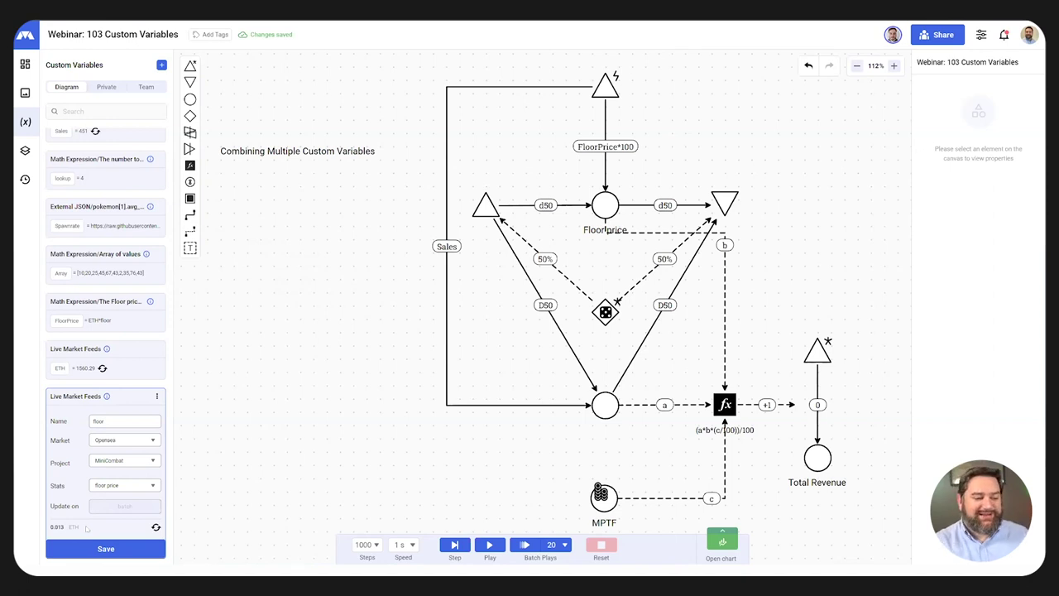
# Step: Open the ETH variable's Binance ETHUSDT feed and refresh its price several times
pyautogui.click(127, 354)
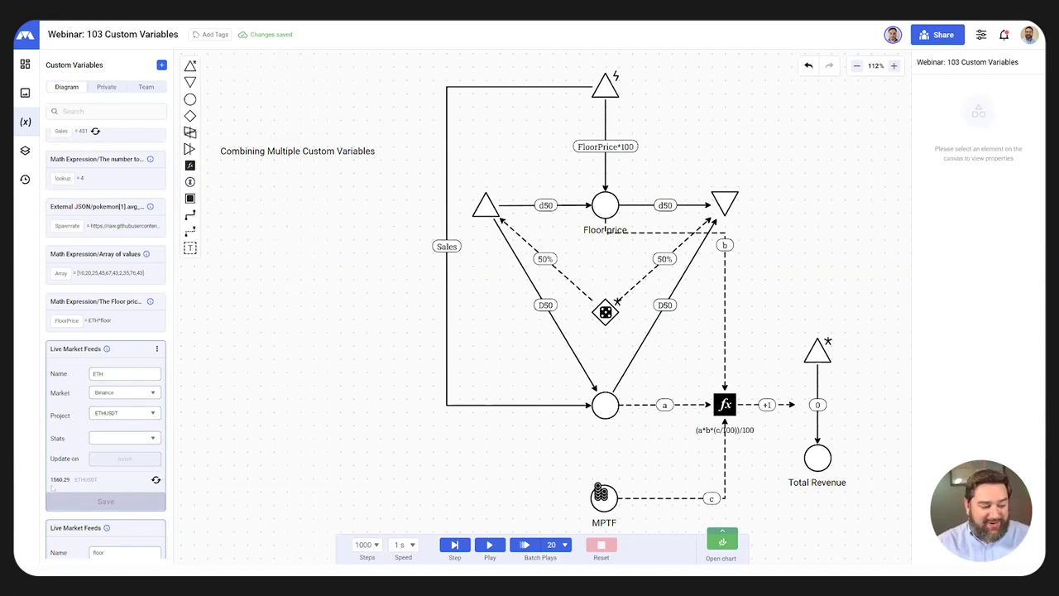
pyautogui.click(156, 480)
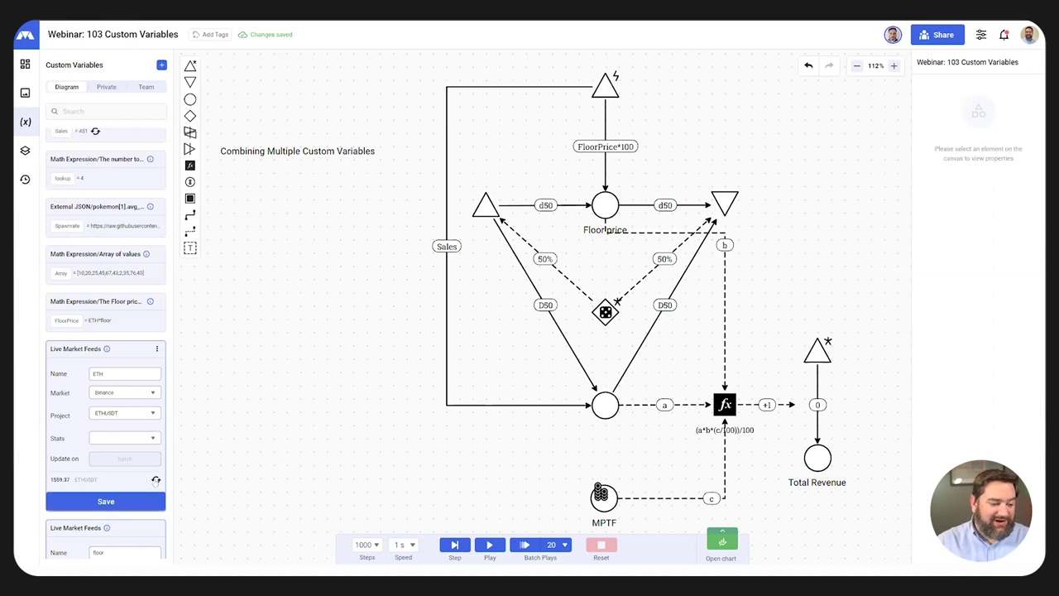
pyautogui.click(155, 480)
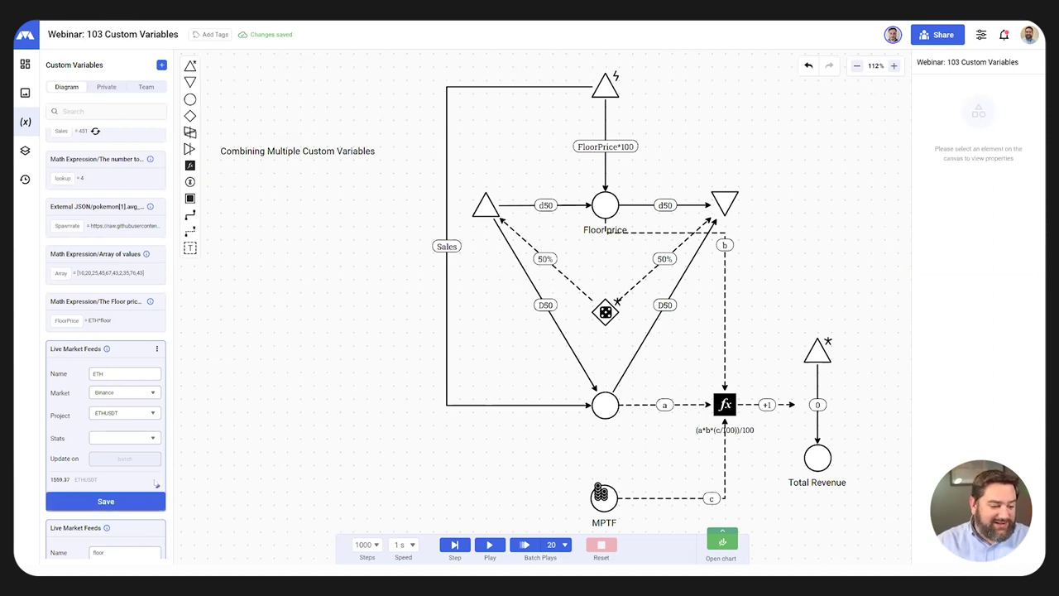
pyautogui.click(156, 480)
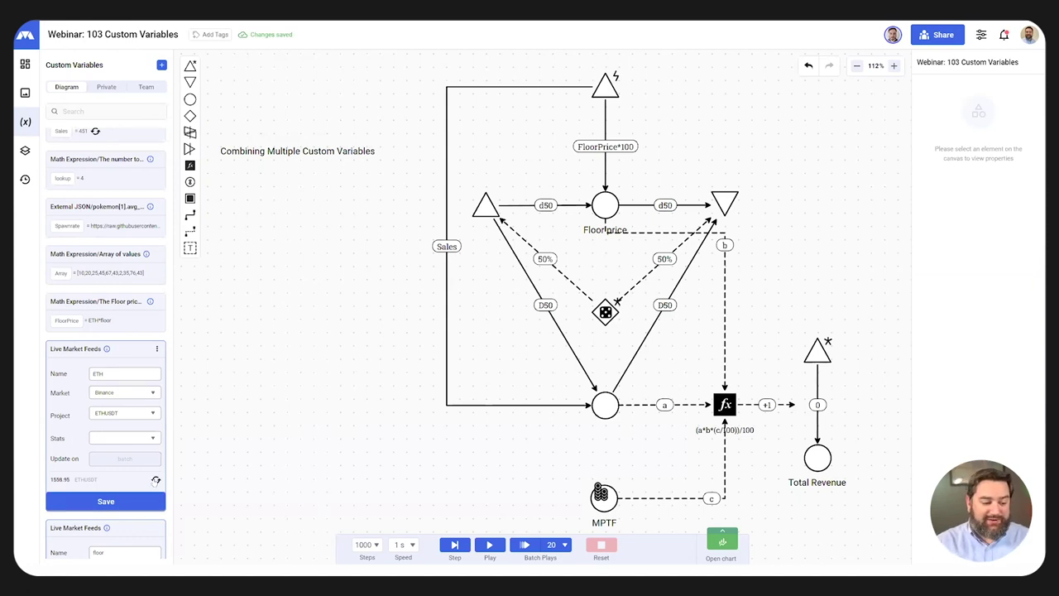
pyautogui.click(156, 480)
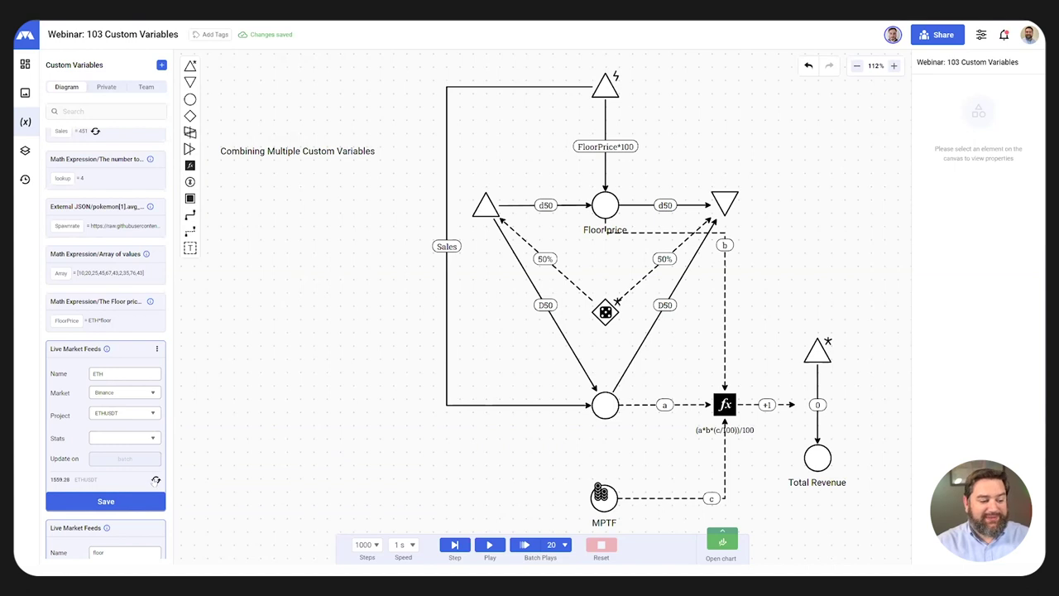
# Step: Review the FloorPrice variable's ETH*floor formula against the ETH and floor feeds, and collapse its settings
pyautogui.click(109, 304)
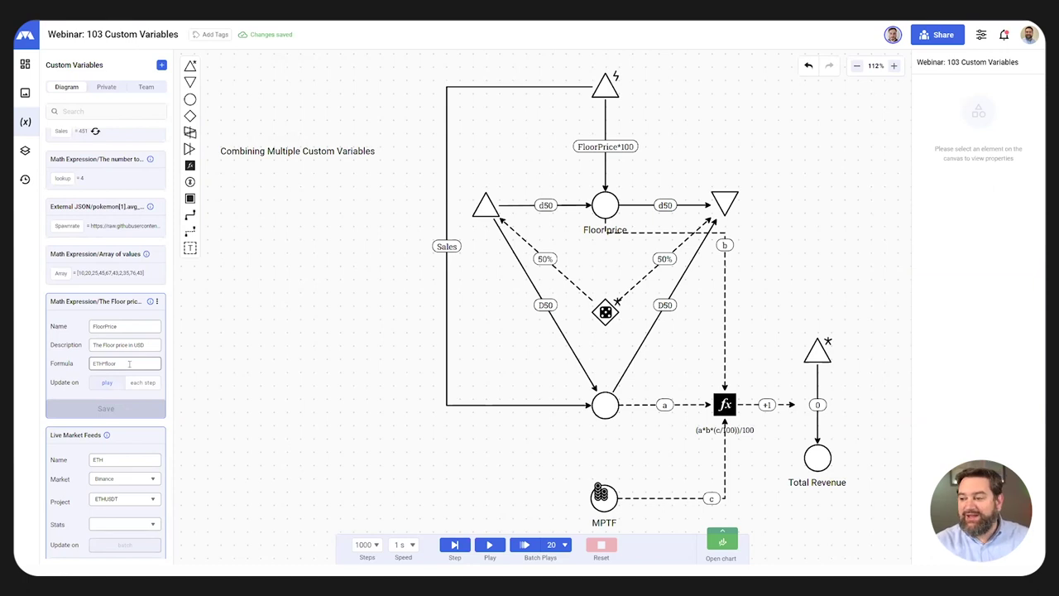
pyautogui.scroll(-3, 133, 478)
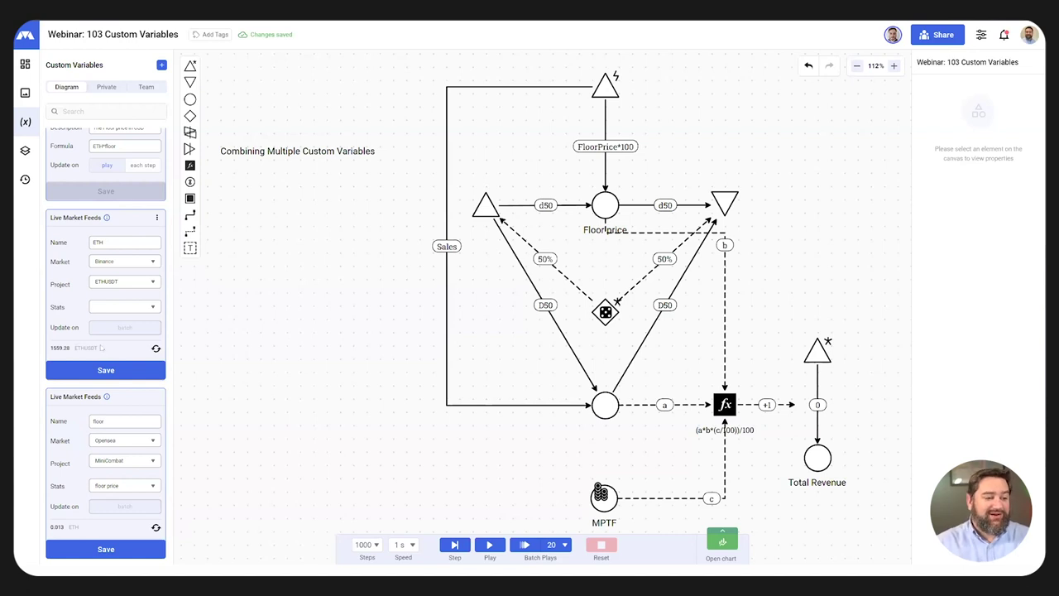
pyautogui.scroll(5, 90, 312)
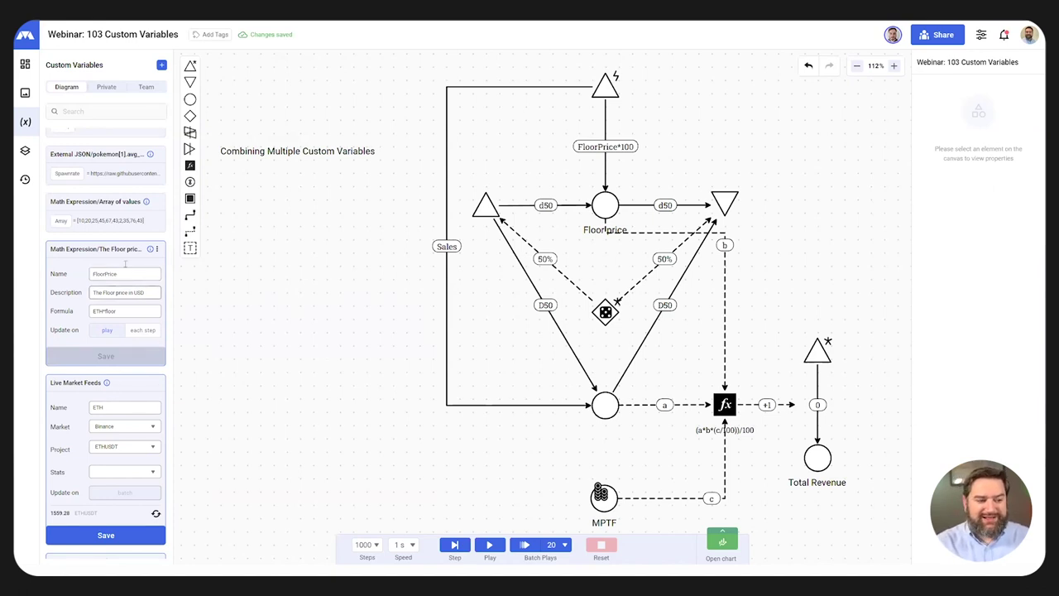
pyautogui.click(115, 258)
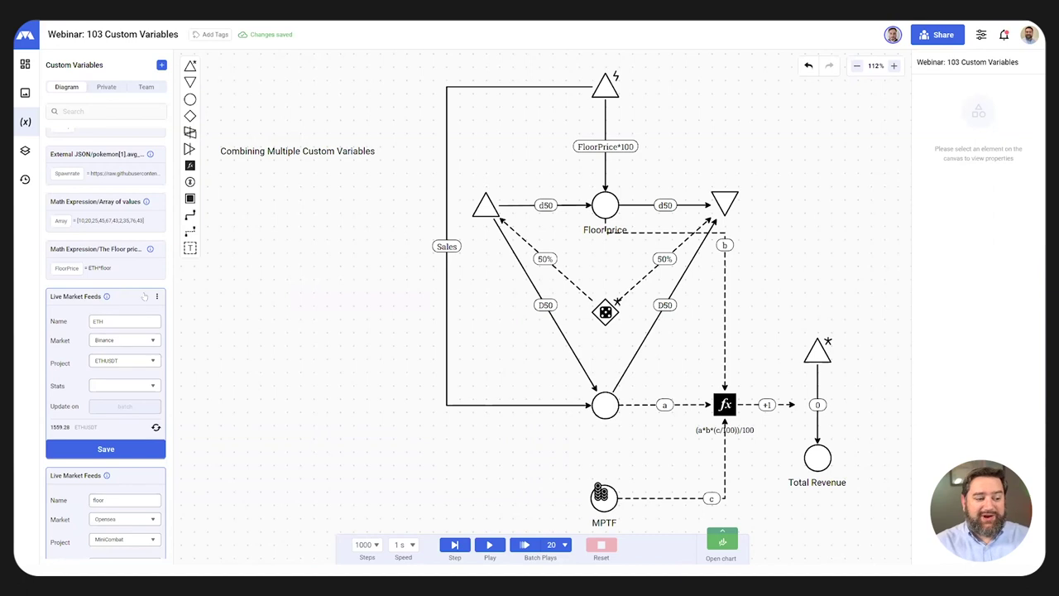
# Step: Save the refreshed ETH and floor market feed variables and run the simulation for one step
pyautogui.click(108, 450)
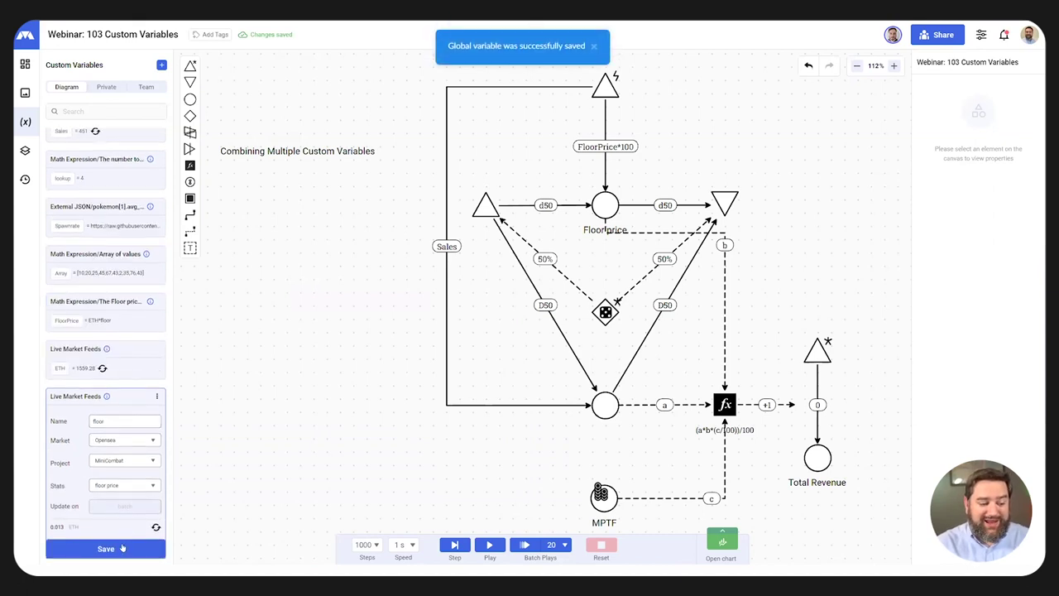
pyautogui.click(121, 549)
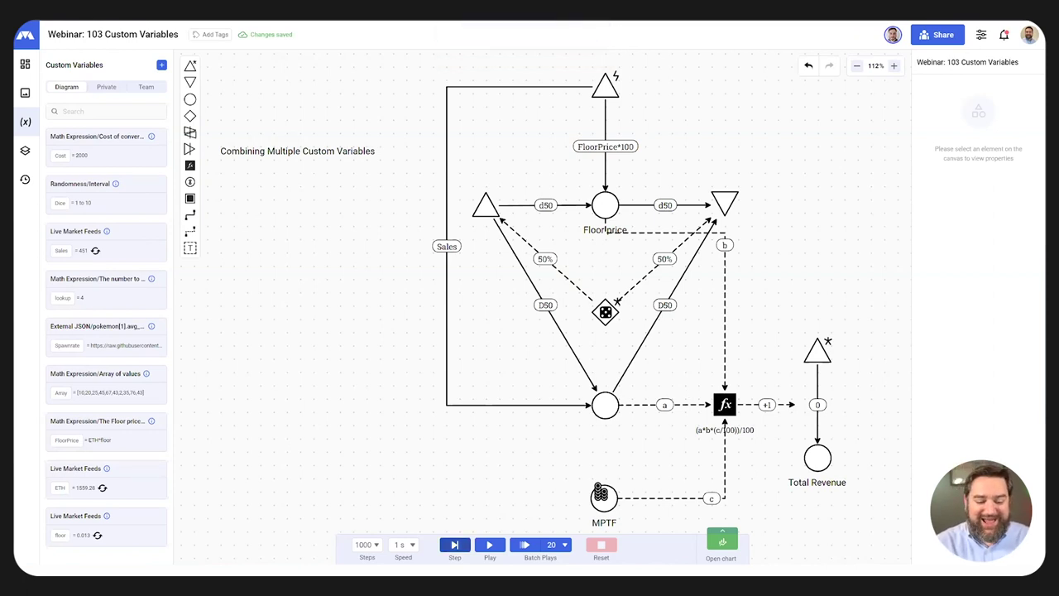
pyautogui.click(455, 546)
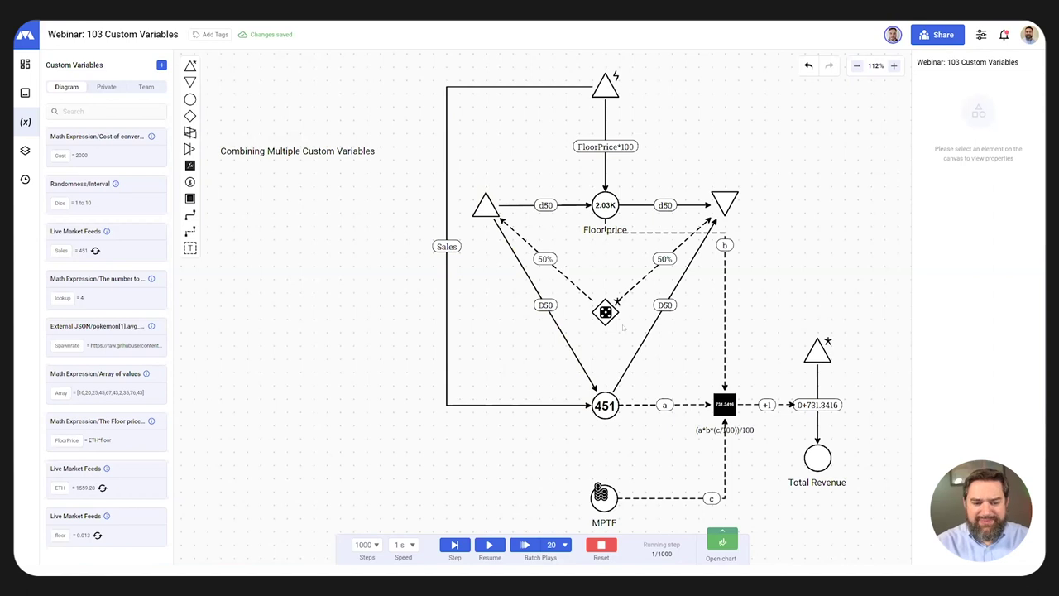
# Step: Move the random gate slightly upward in the floor price model and open the Sales variable's market feed settings
pyautogui.moveTo(606, 311); pyautogui.dragTo(606, 298)
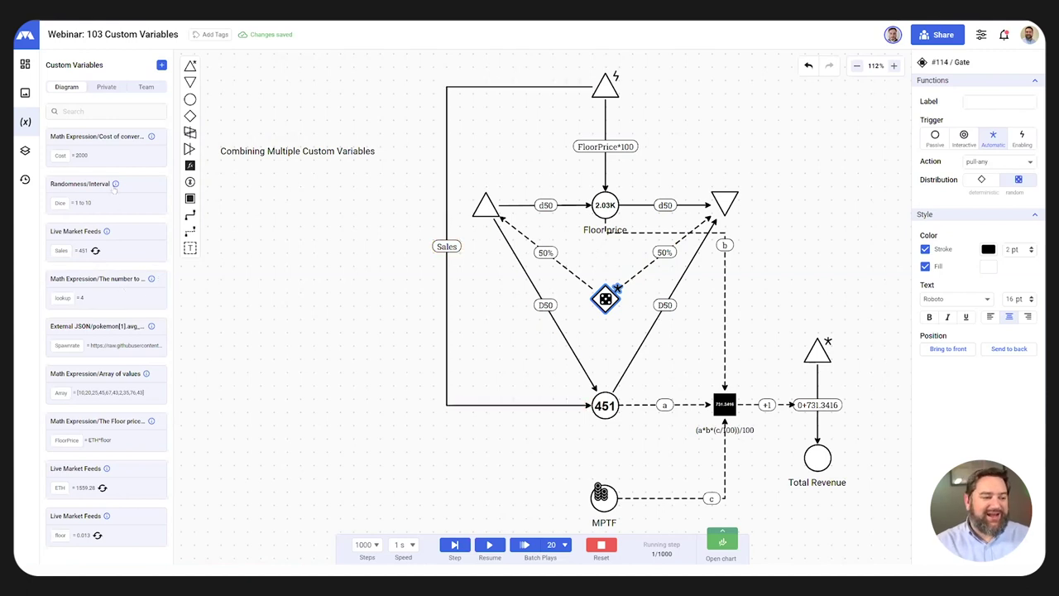
pyautogui.click(124, 233)
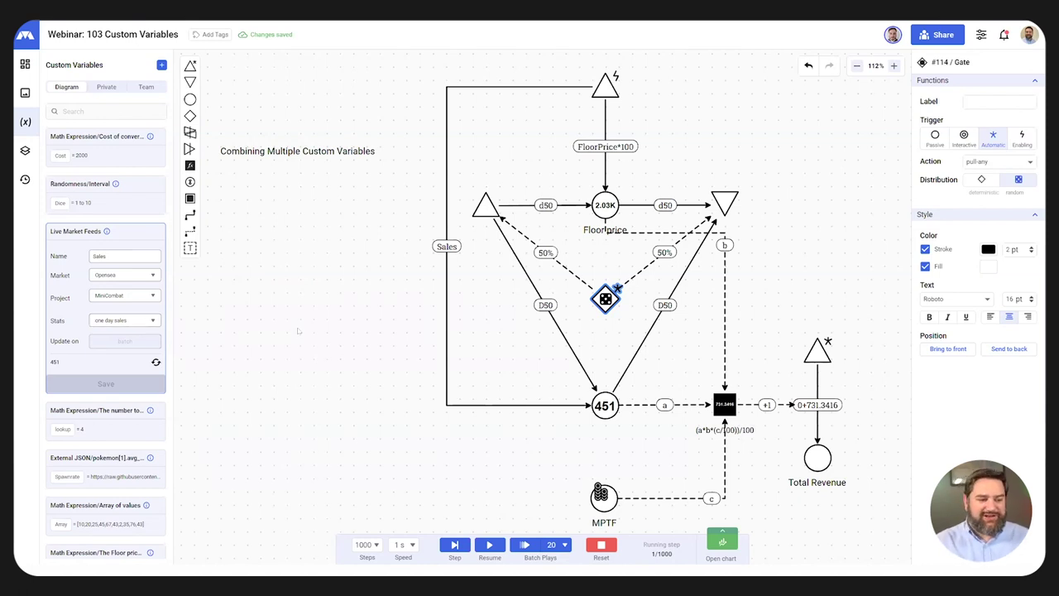
pyautogui.scroll(-1, 298, 331)
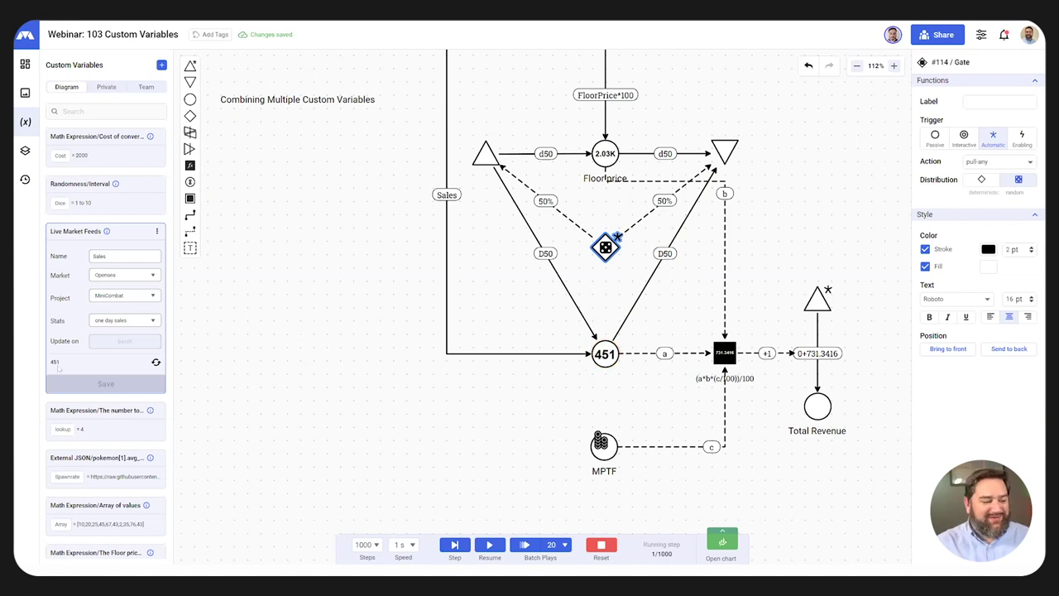
# Step: Refresh and save the Sales variable's Opensea one day sales feed, and rerun the simulation for one step
pyautogui.click(156, 361)
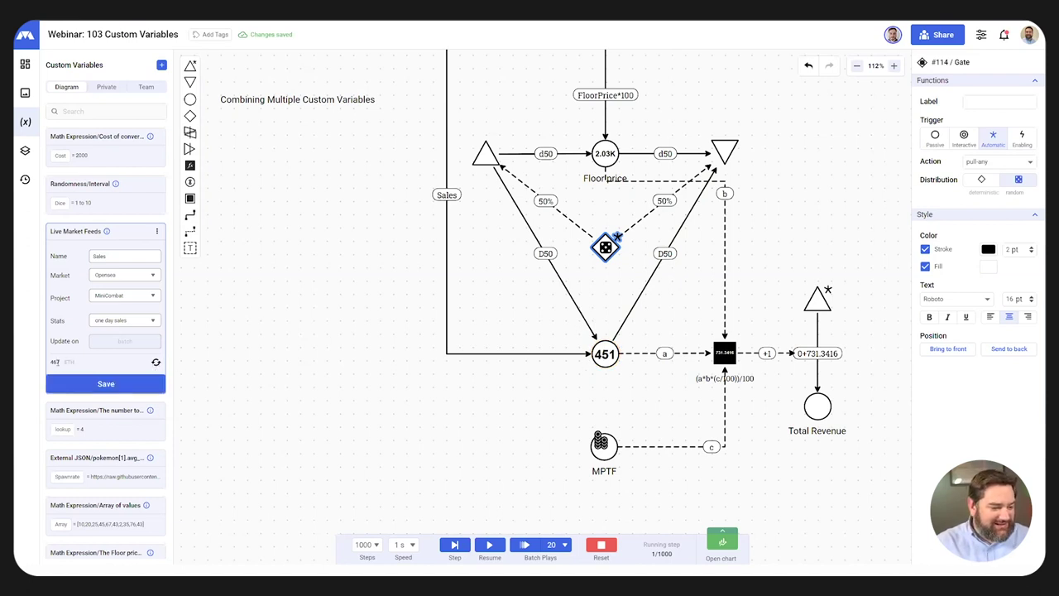
pyautogui.click(86, 386)
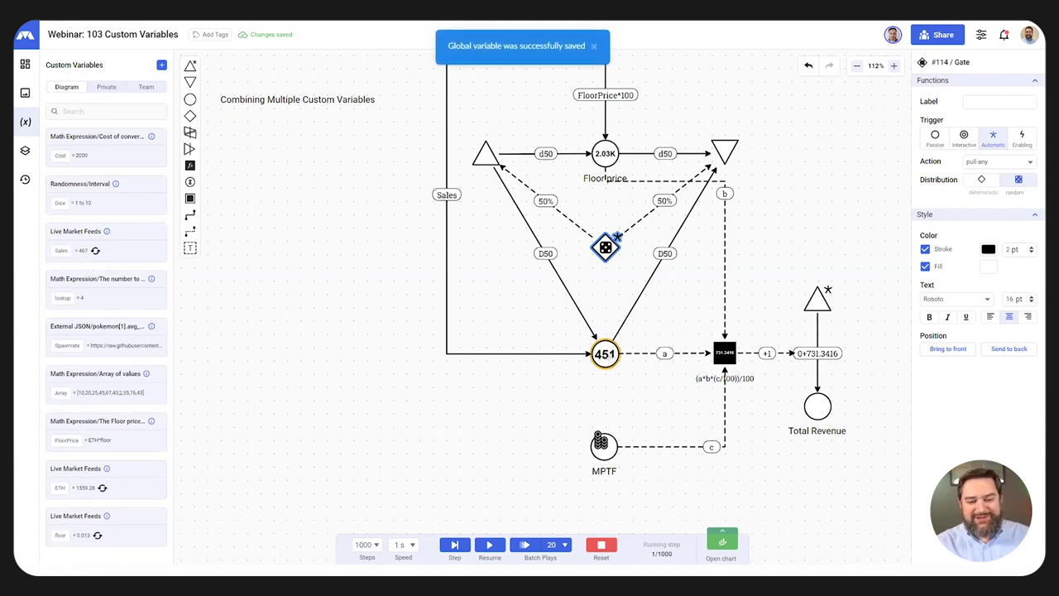
pyautogui.click(563, 545)
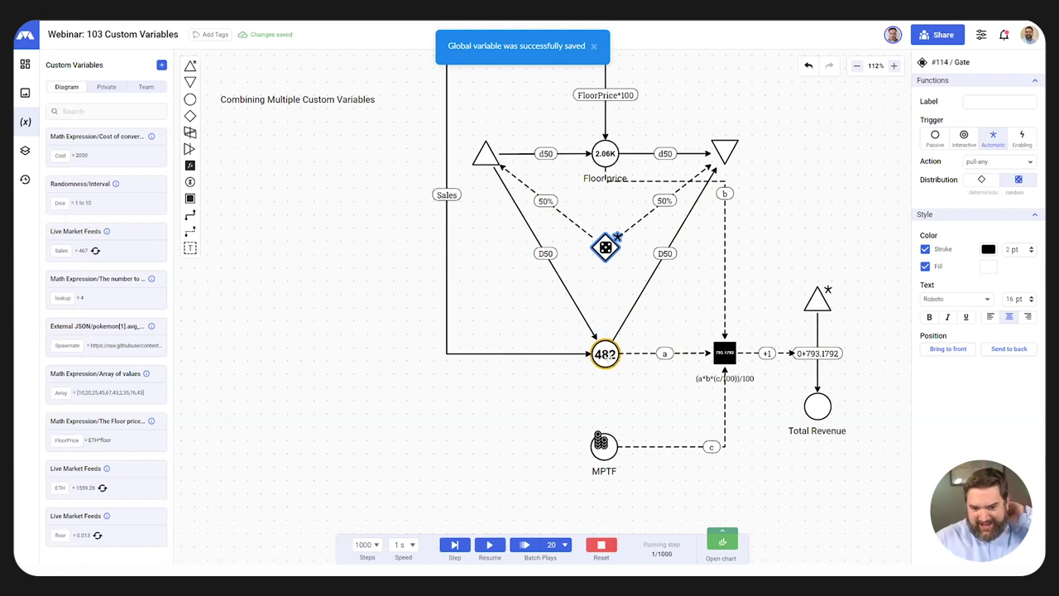
# Step: Run a batch of 20 plays of 1000 steps on the combined-variables model and close the execution chart after viewing it
pyautogui.scroll(2, 460, 212)
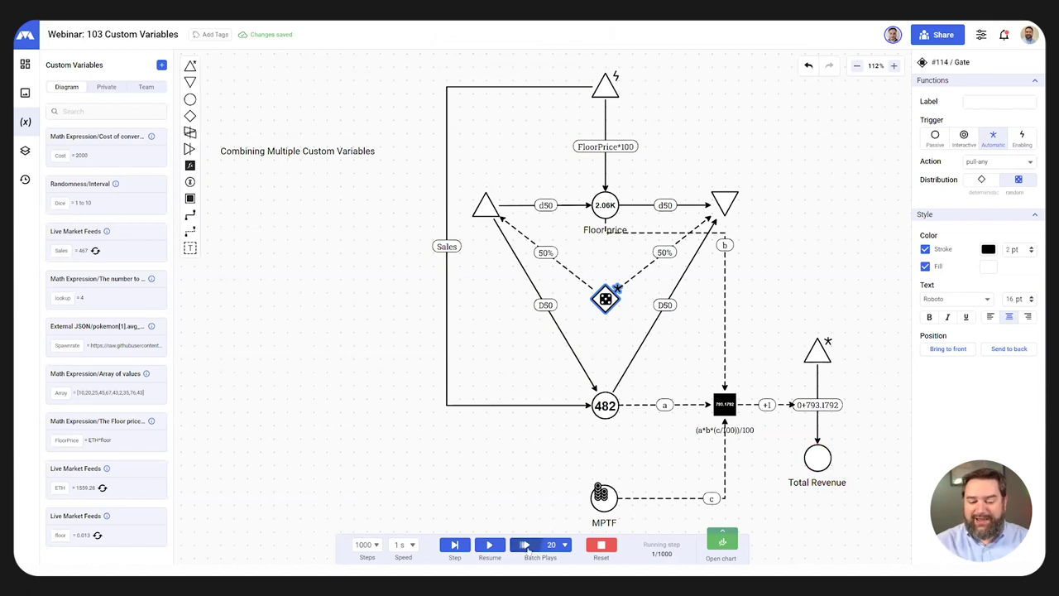
pyautogui.click(526, 548)
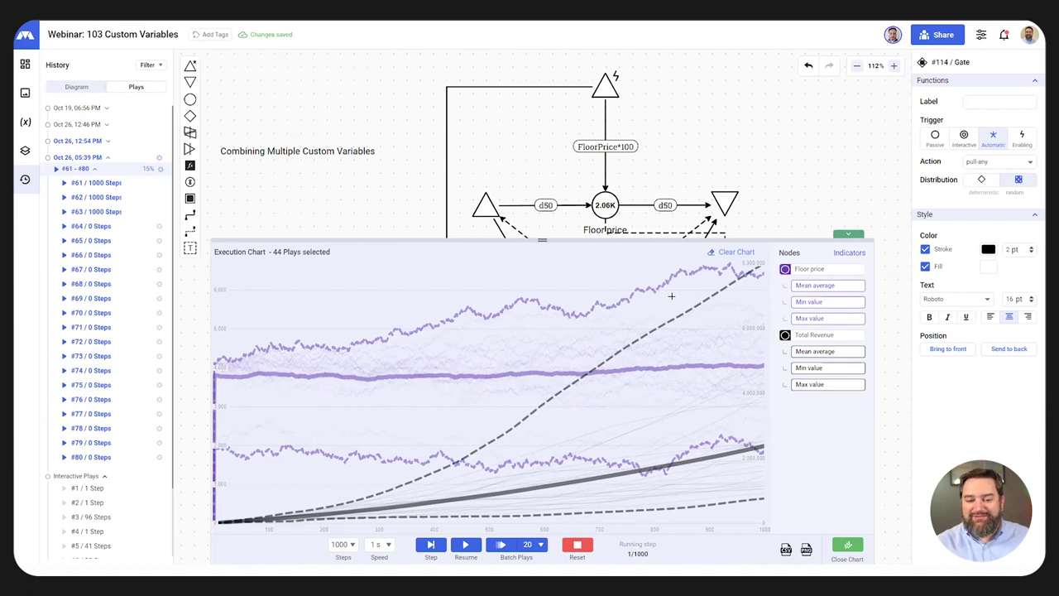
pyautogui.click(850, 237)
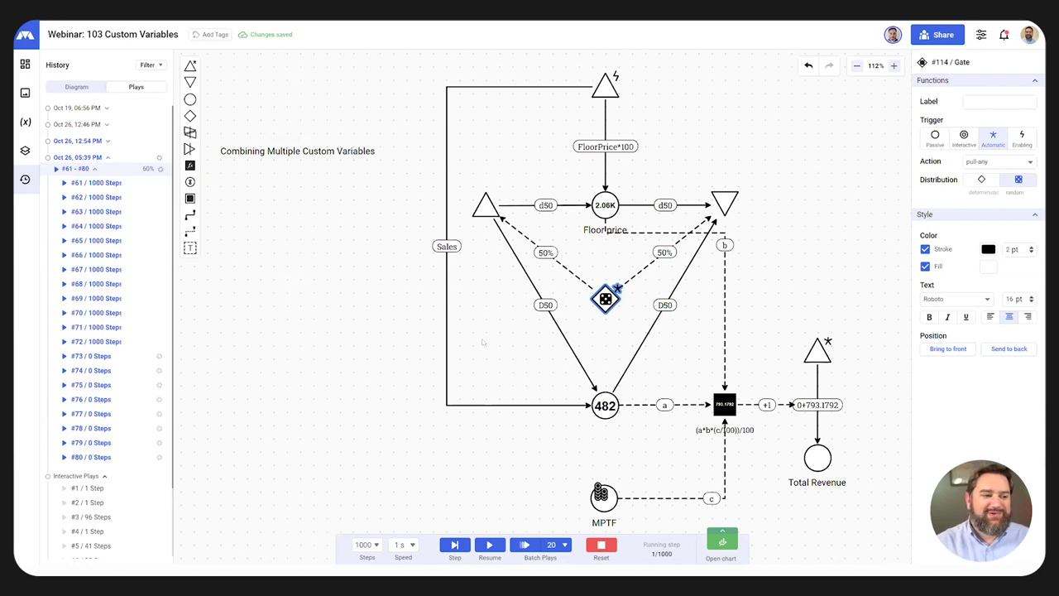
# Step: Open the ETH variable's Binance ETHUSDT feed settings in the custom variables and examine its Update on option
pyautogui.click(25, 121)
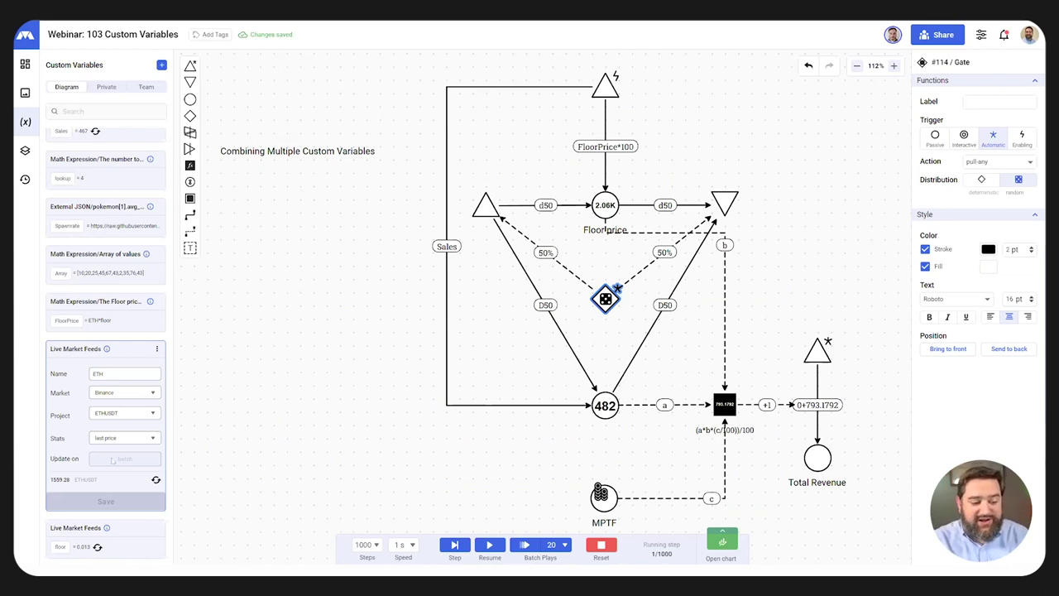
pyautogui.moveTo(55, 460); pyautogui.dragTo(135, 461)
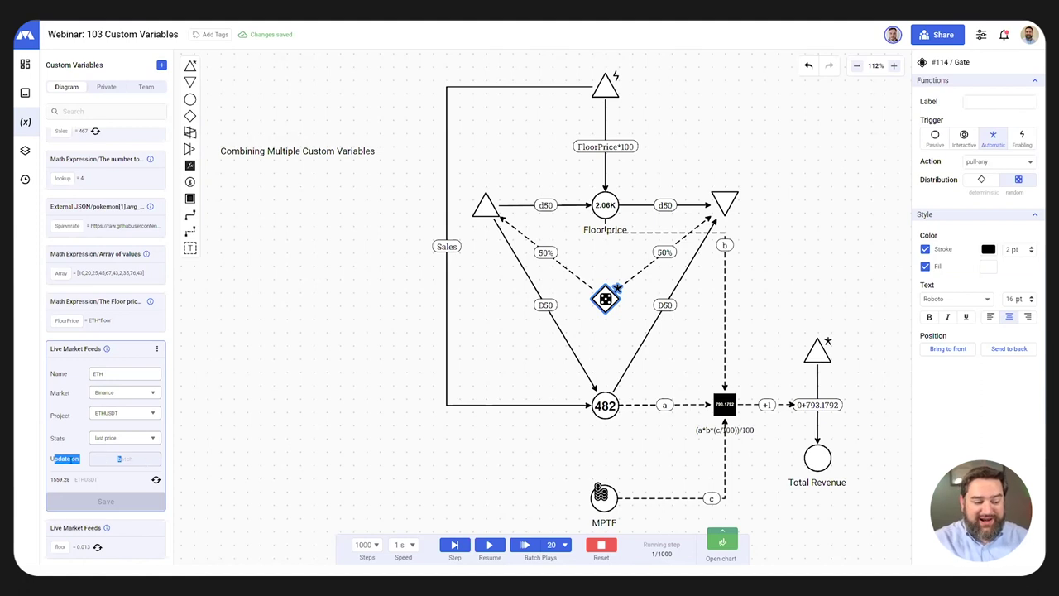
pyautogui.click(122, 459)
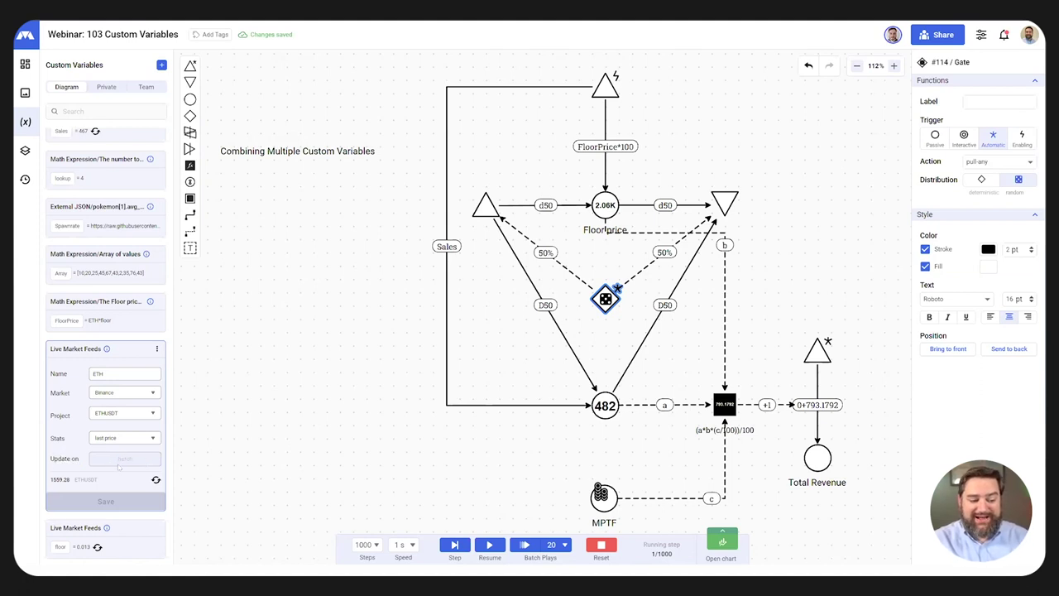